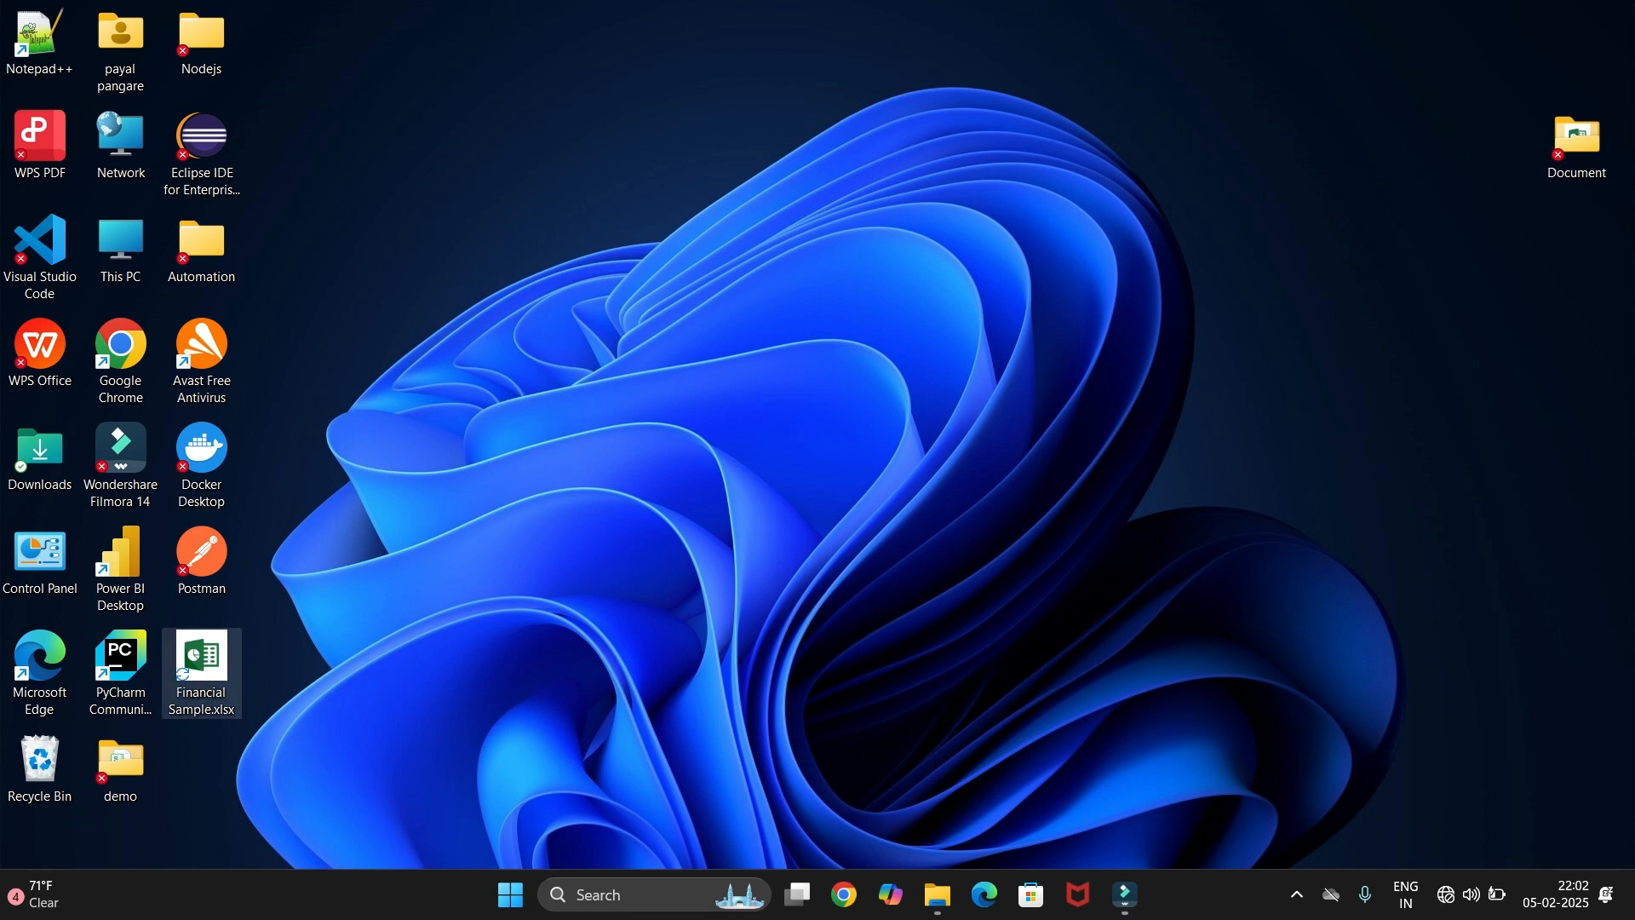
# Open the desktop file Financial Sample.xlsx with Excel
pyautogui.rightClick(201, 641)
pyautogui.moveTo(280, 176)
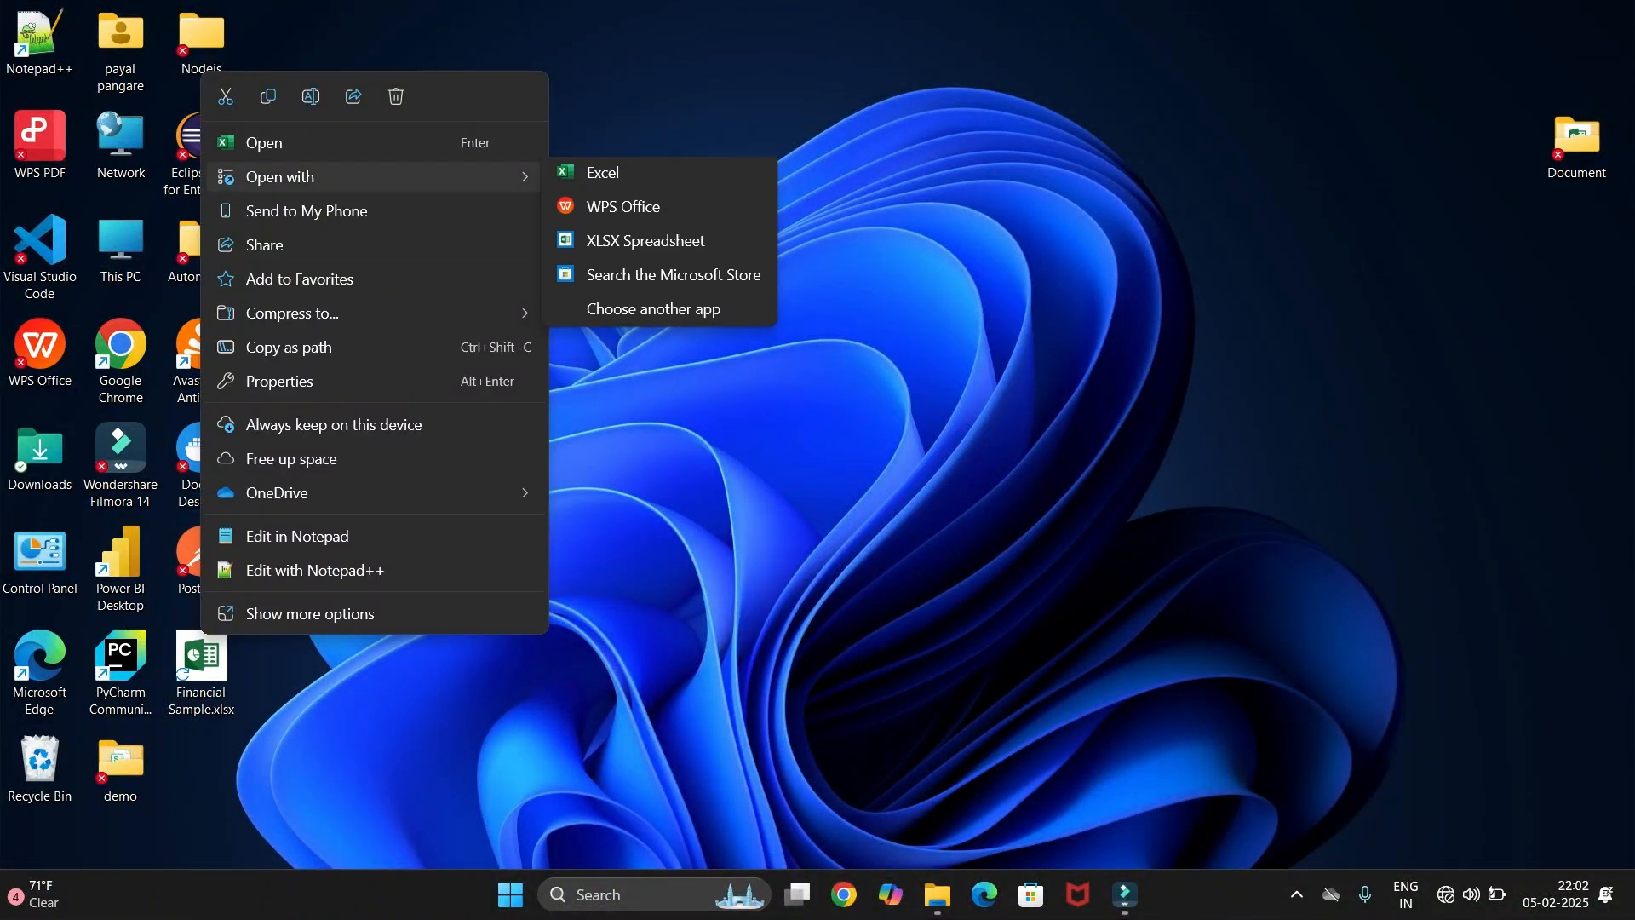
pyautogui.click(597, 177)
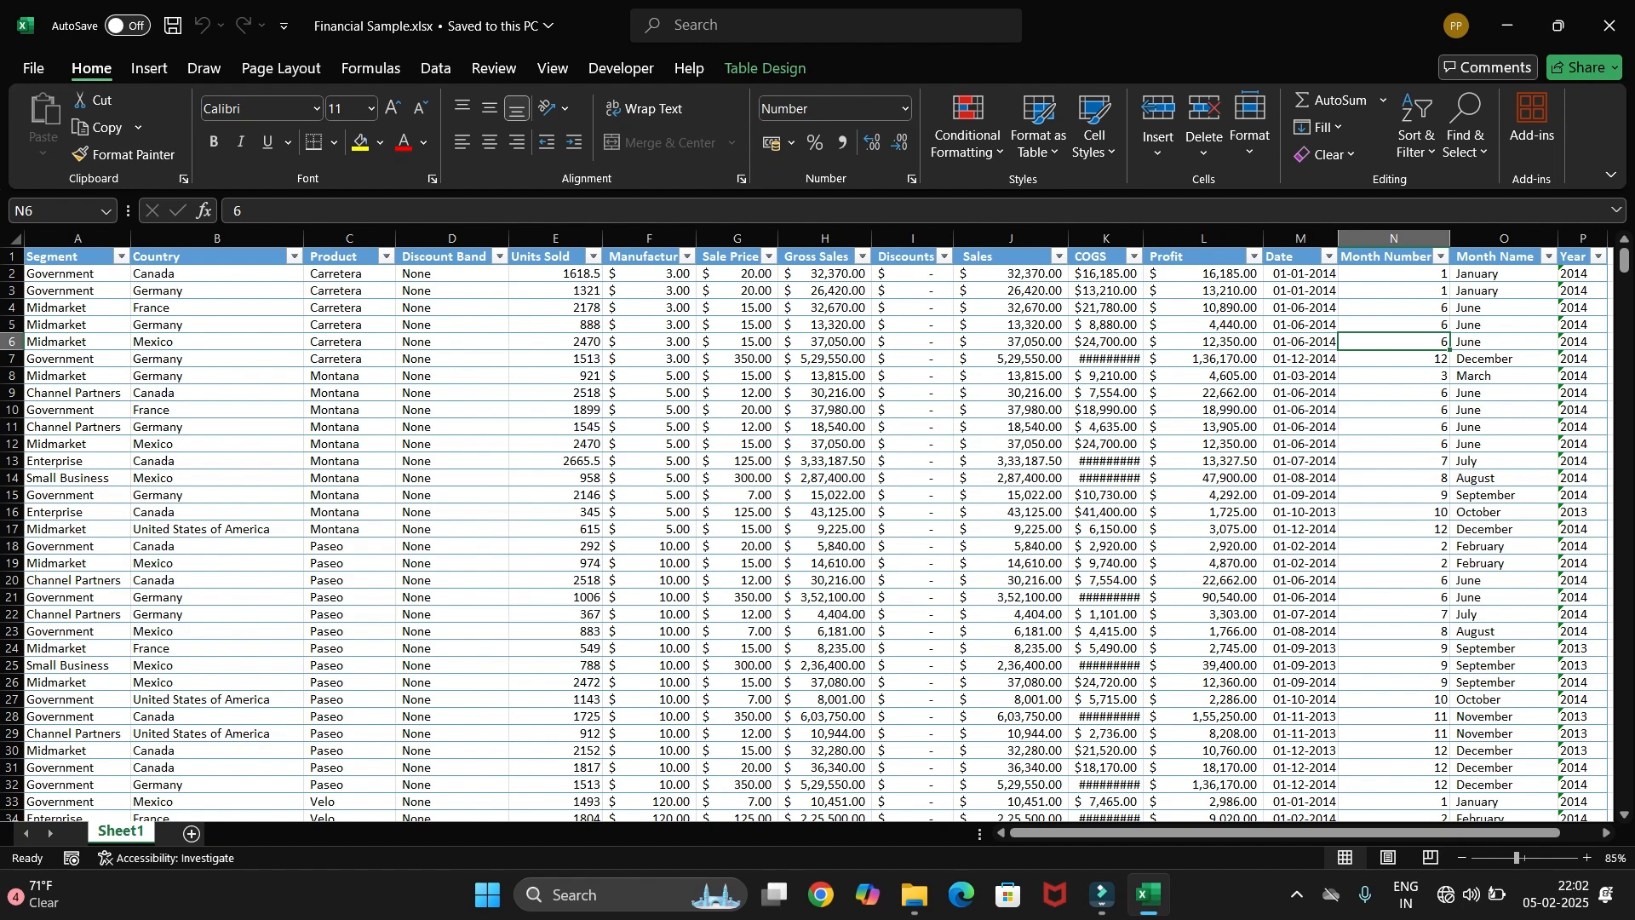
# Examine the sample data columns from Segment and Country through Product, Discount Band, Units Sold, Manufacturing, Sale Price and Gross Sales
pyautogui.click(68, 256)
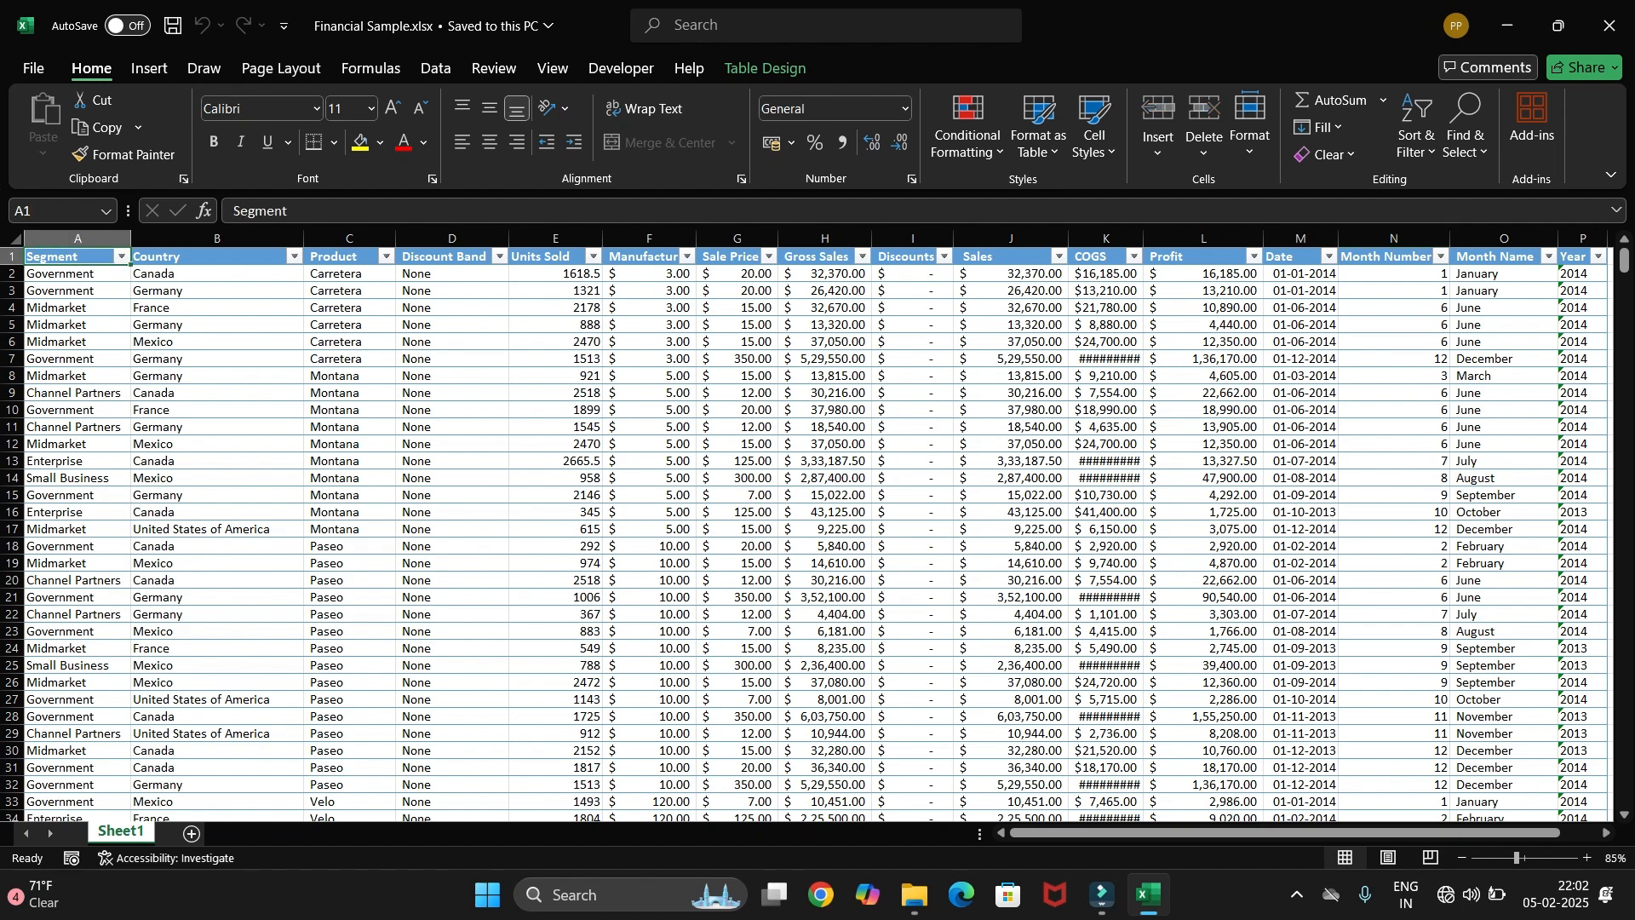
pyautogui.click(77, 273)
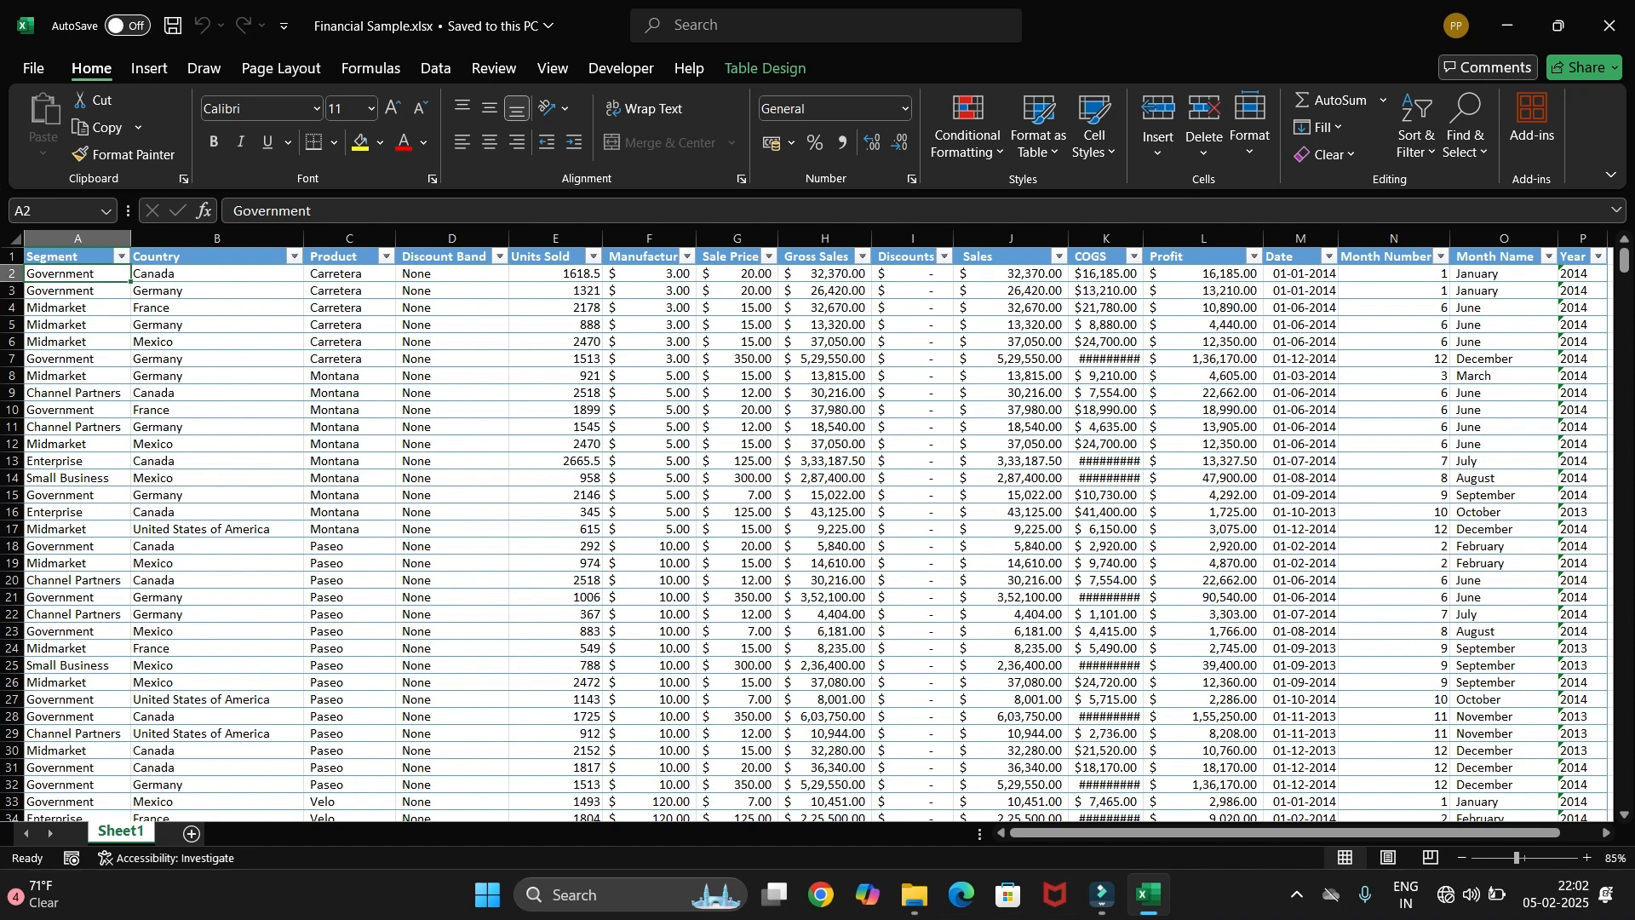
pyautogui.click(77, 376)
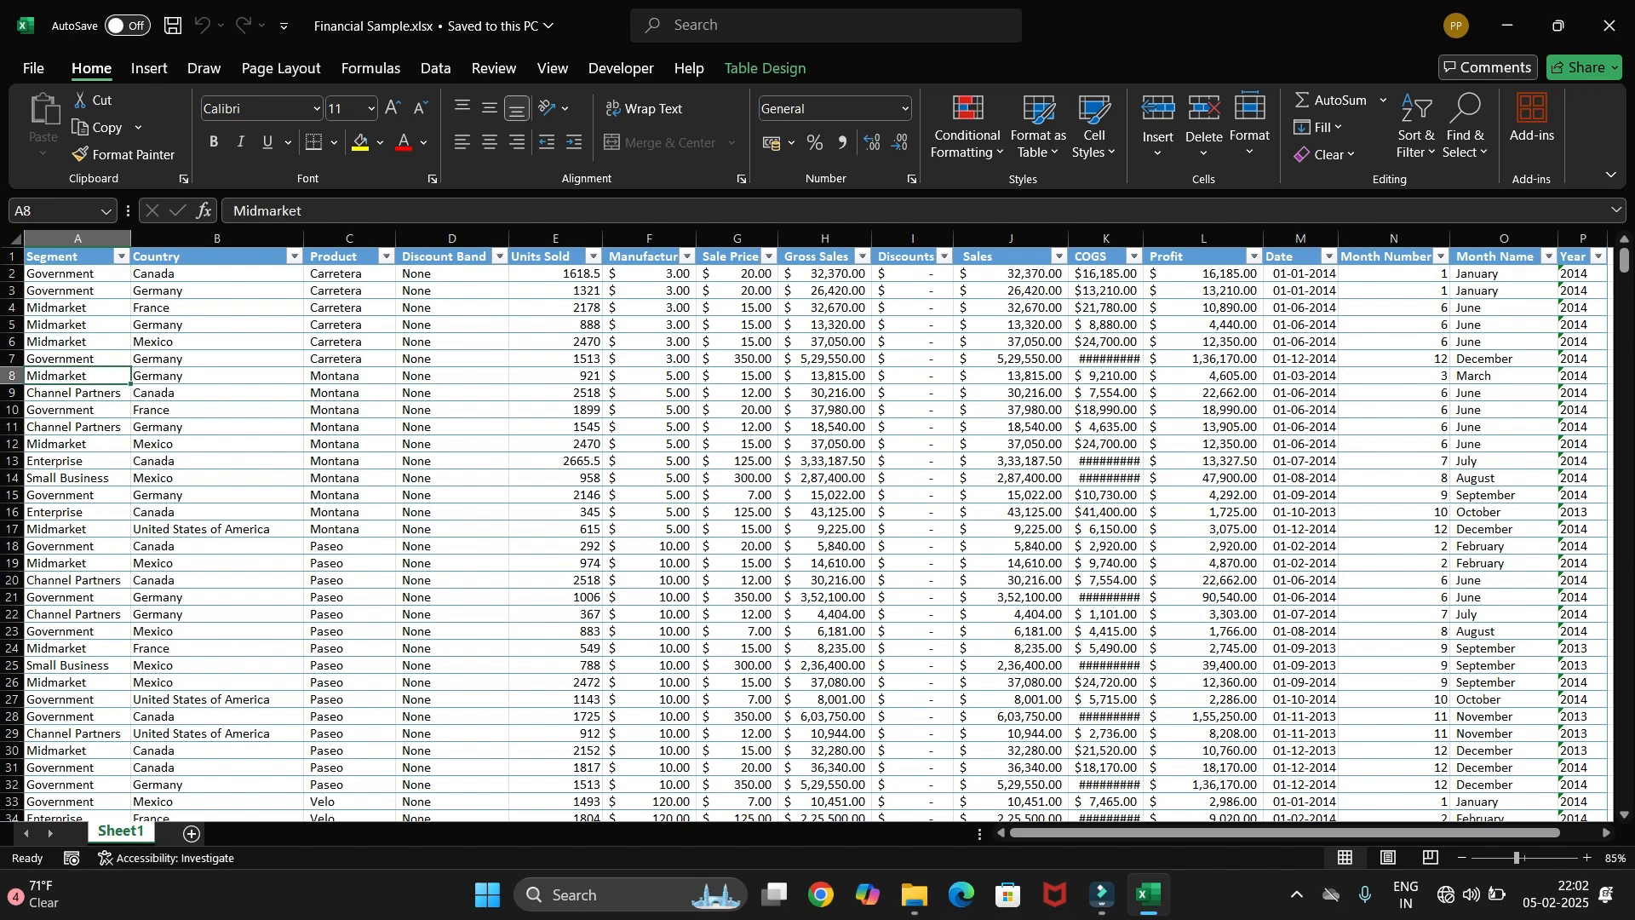
pyautogui.scroll(-1, 806, 525)
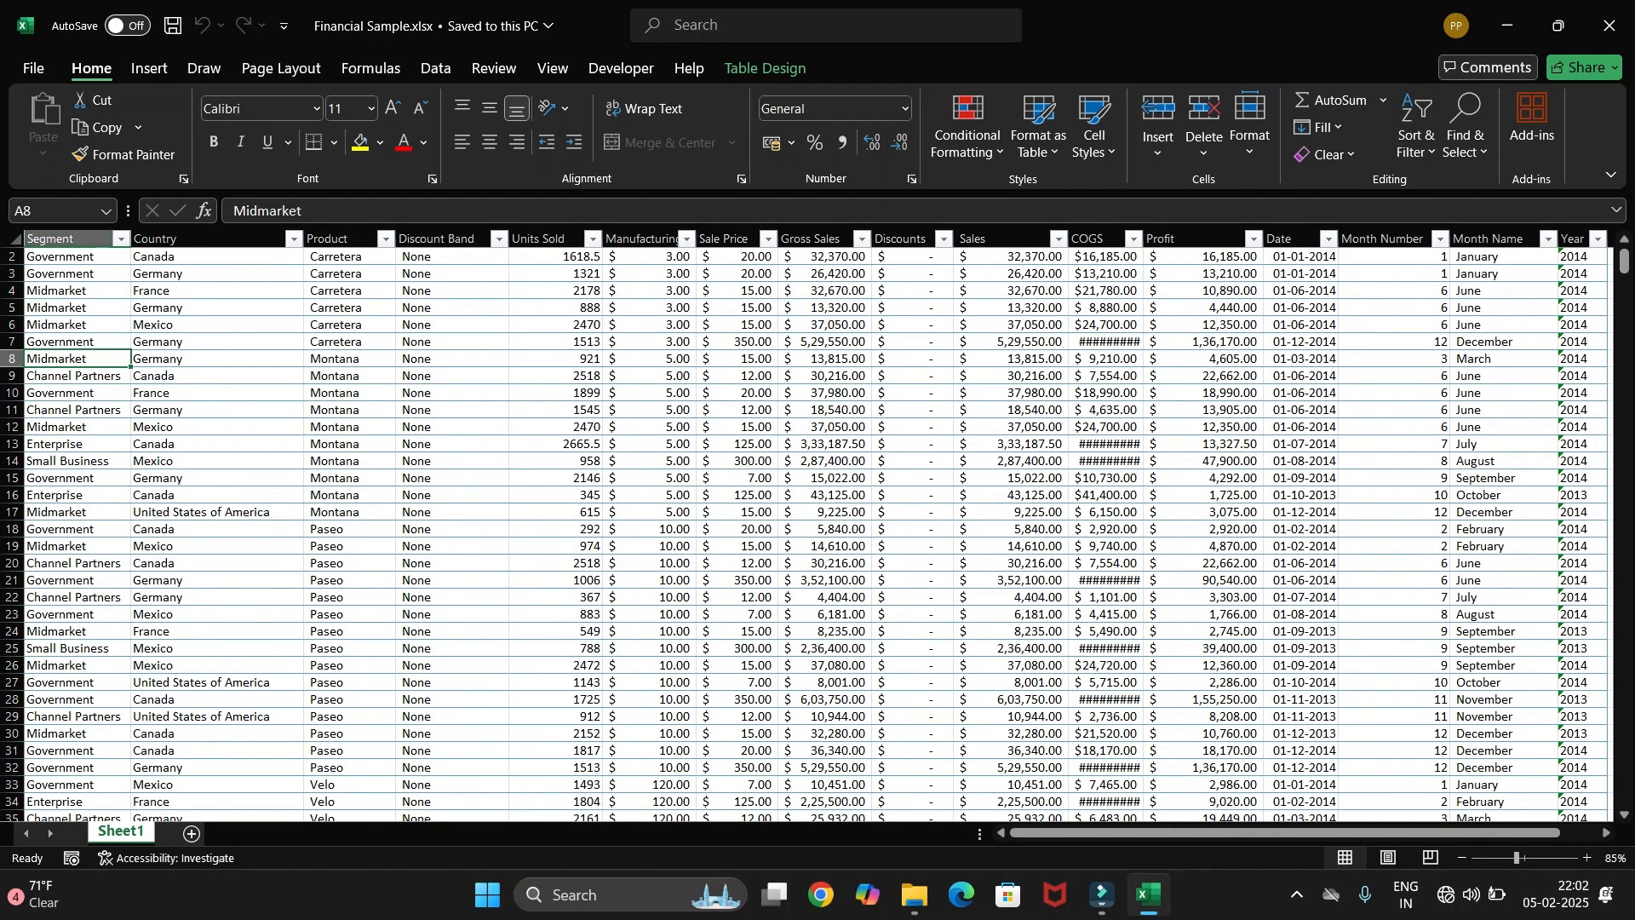
pyautogui.click(209, 238)
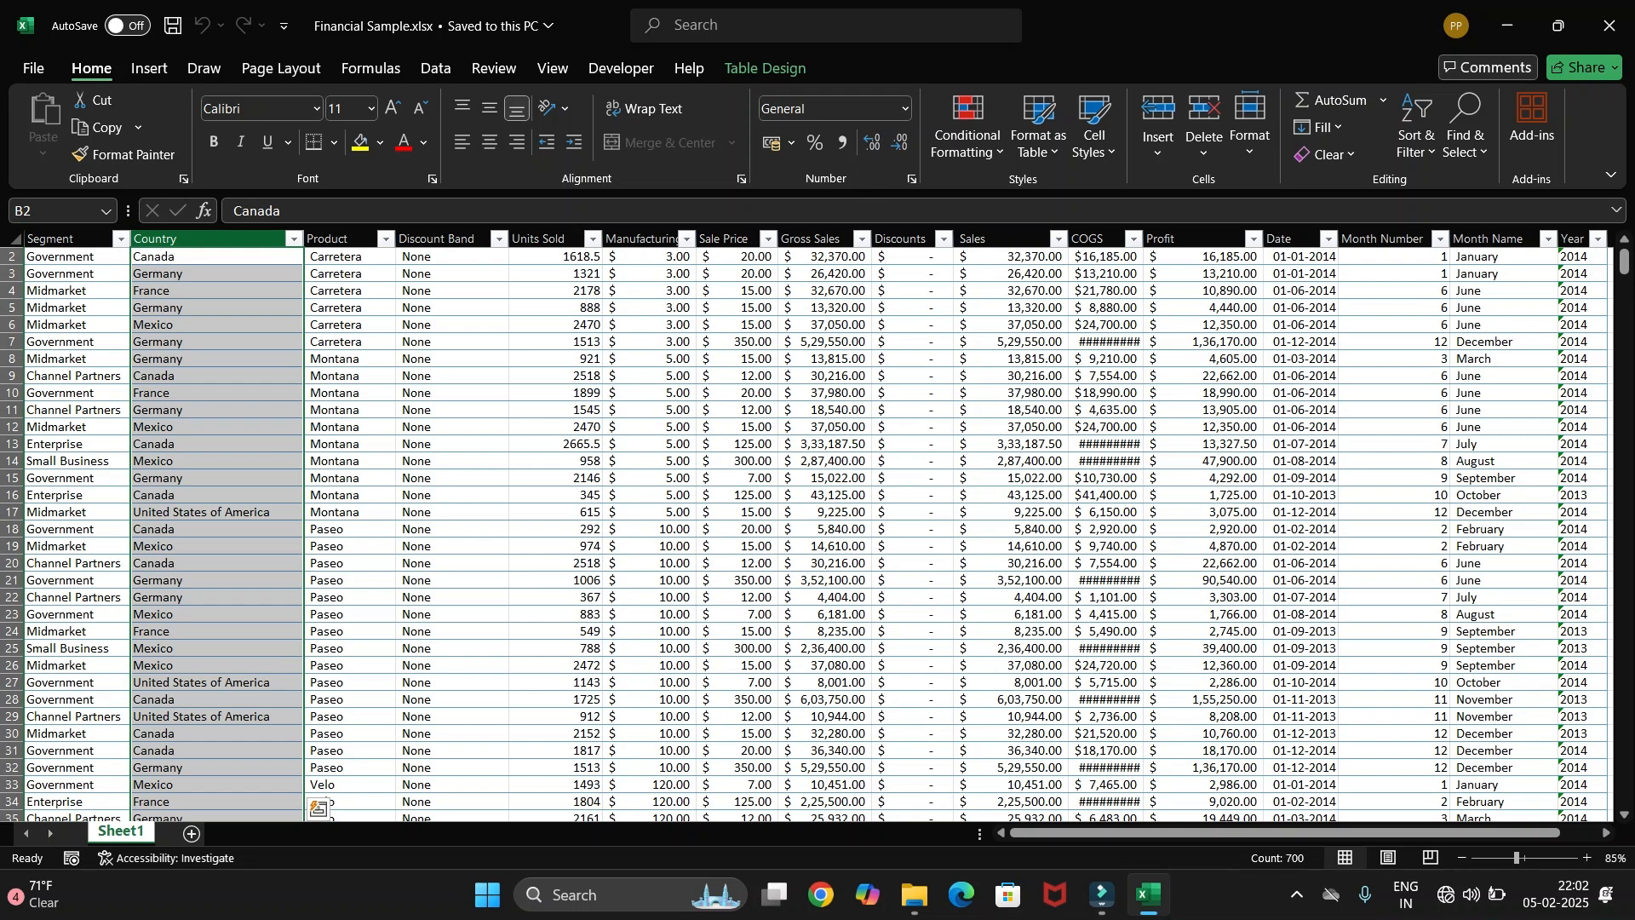
pyautogui.click(209, 239)
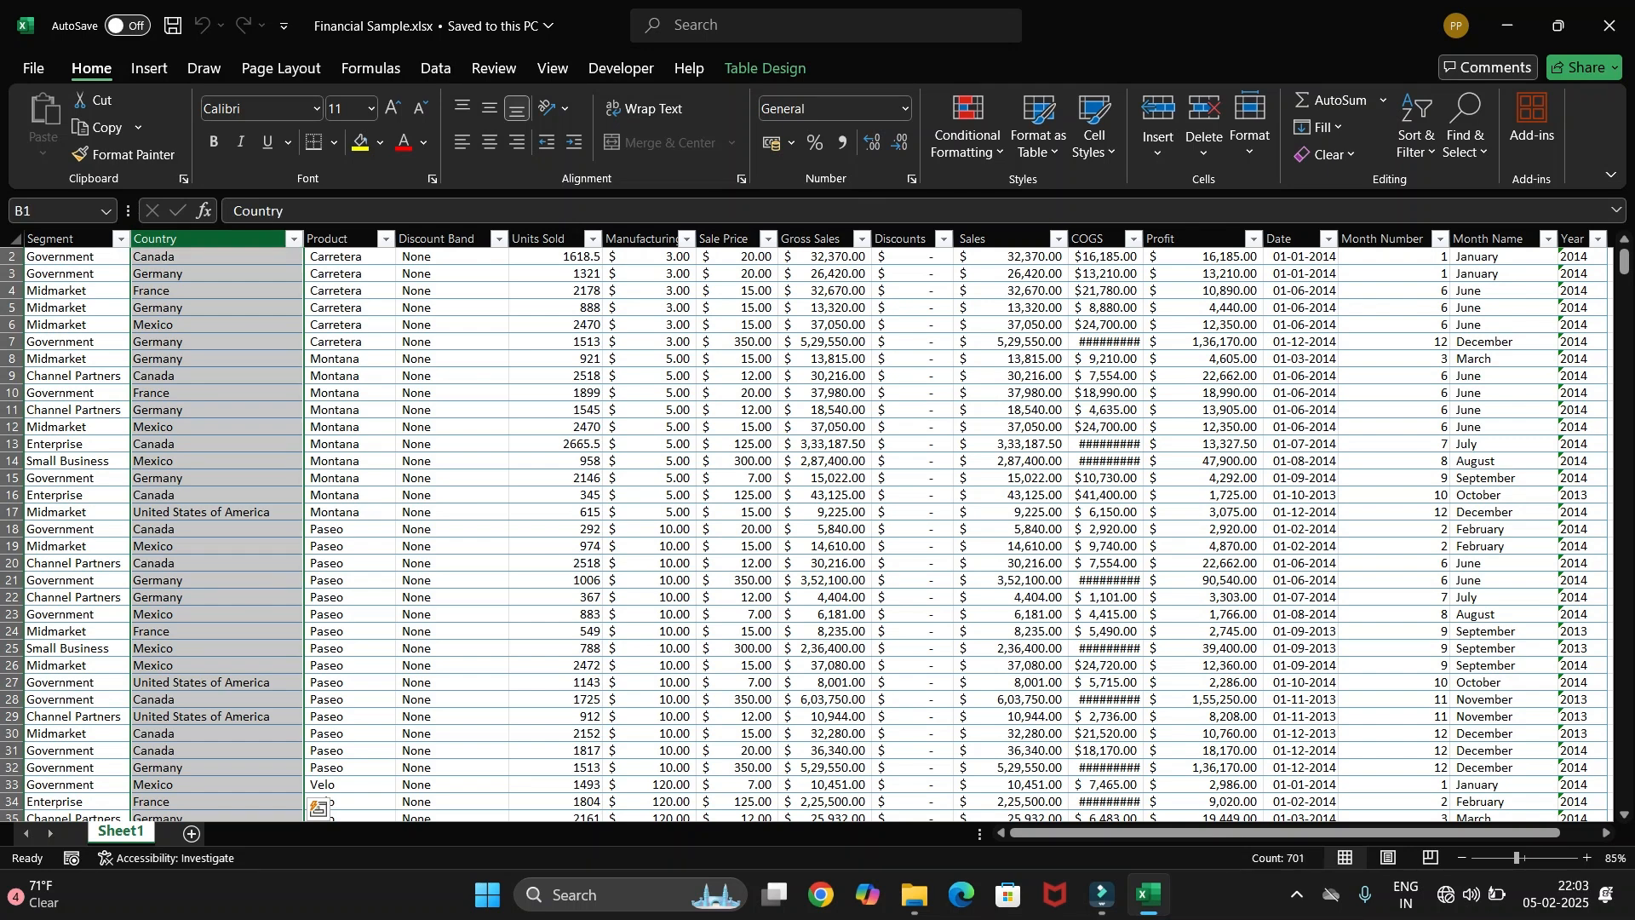
pyautogui.press('Return')
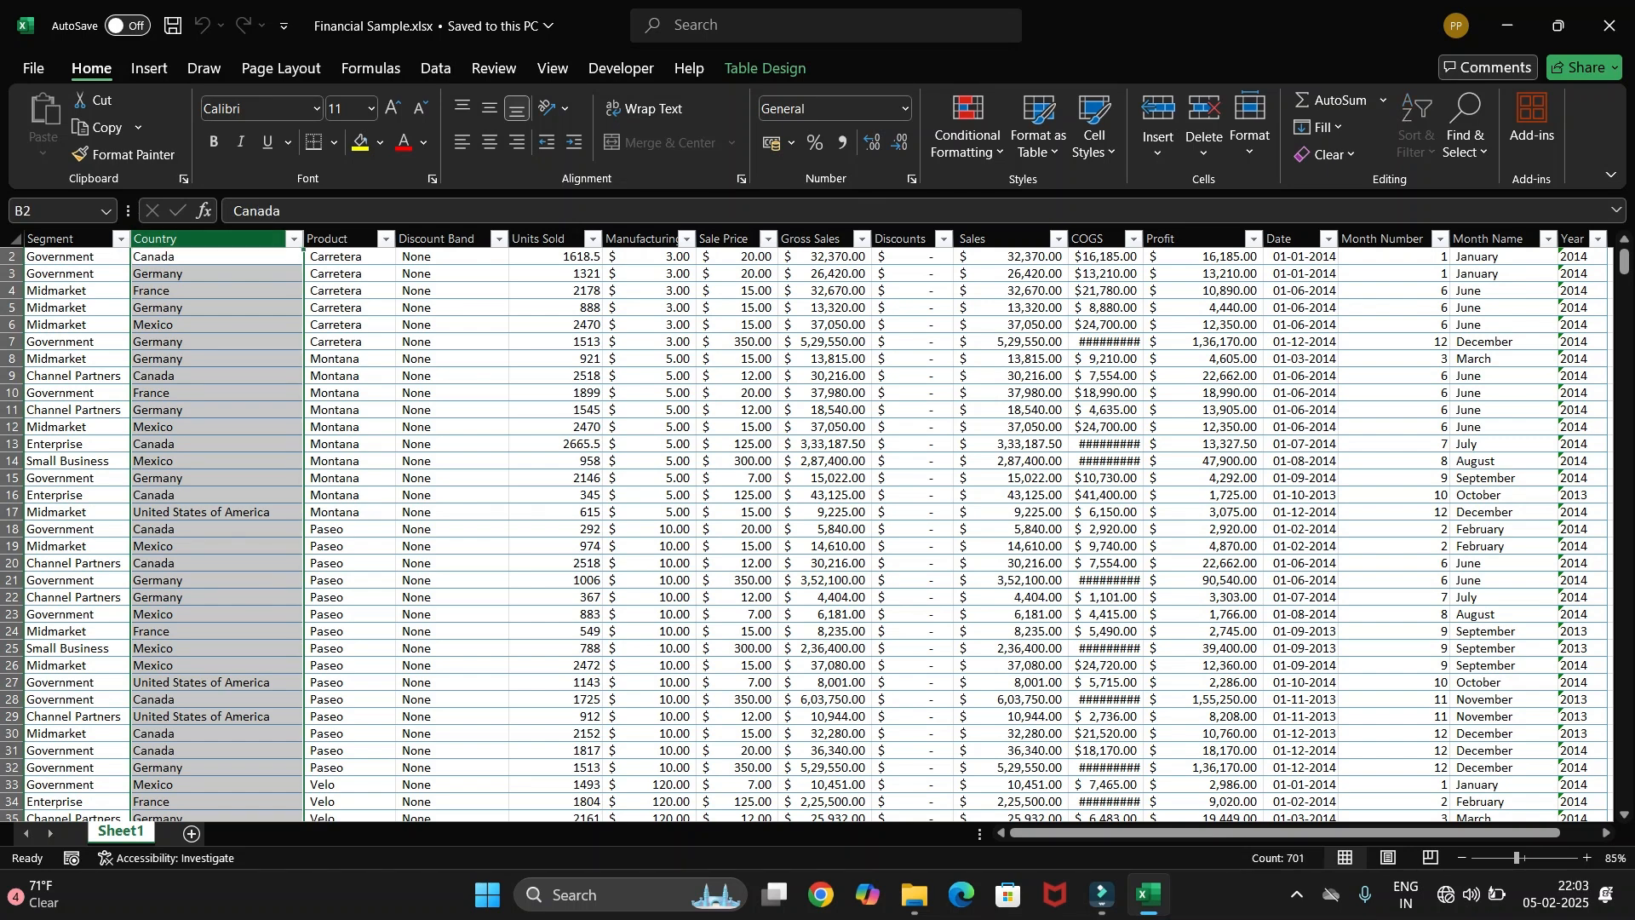
pyautogui.click(341, 239)
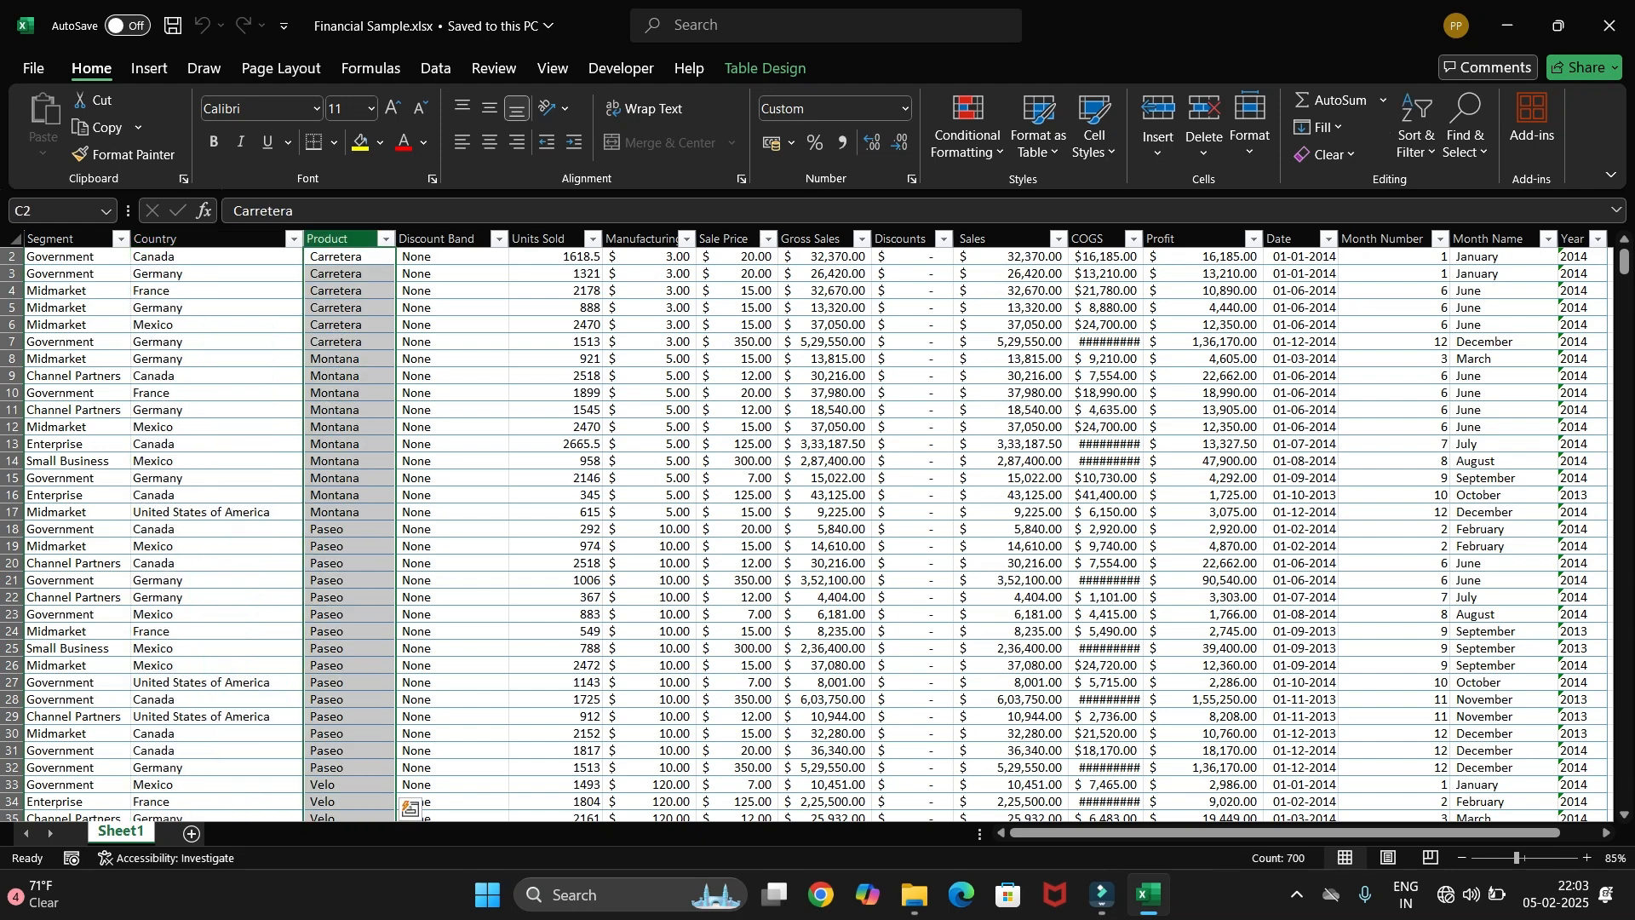
pyautogui.click(443, 238)
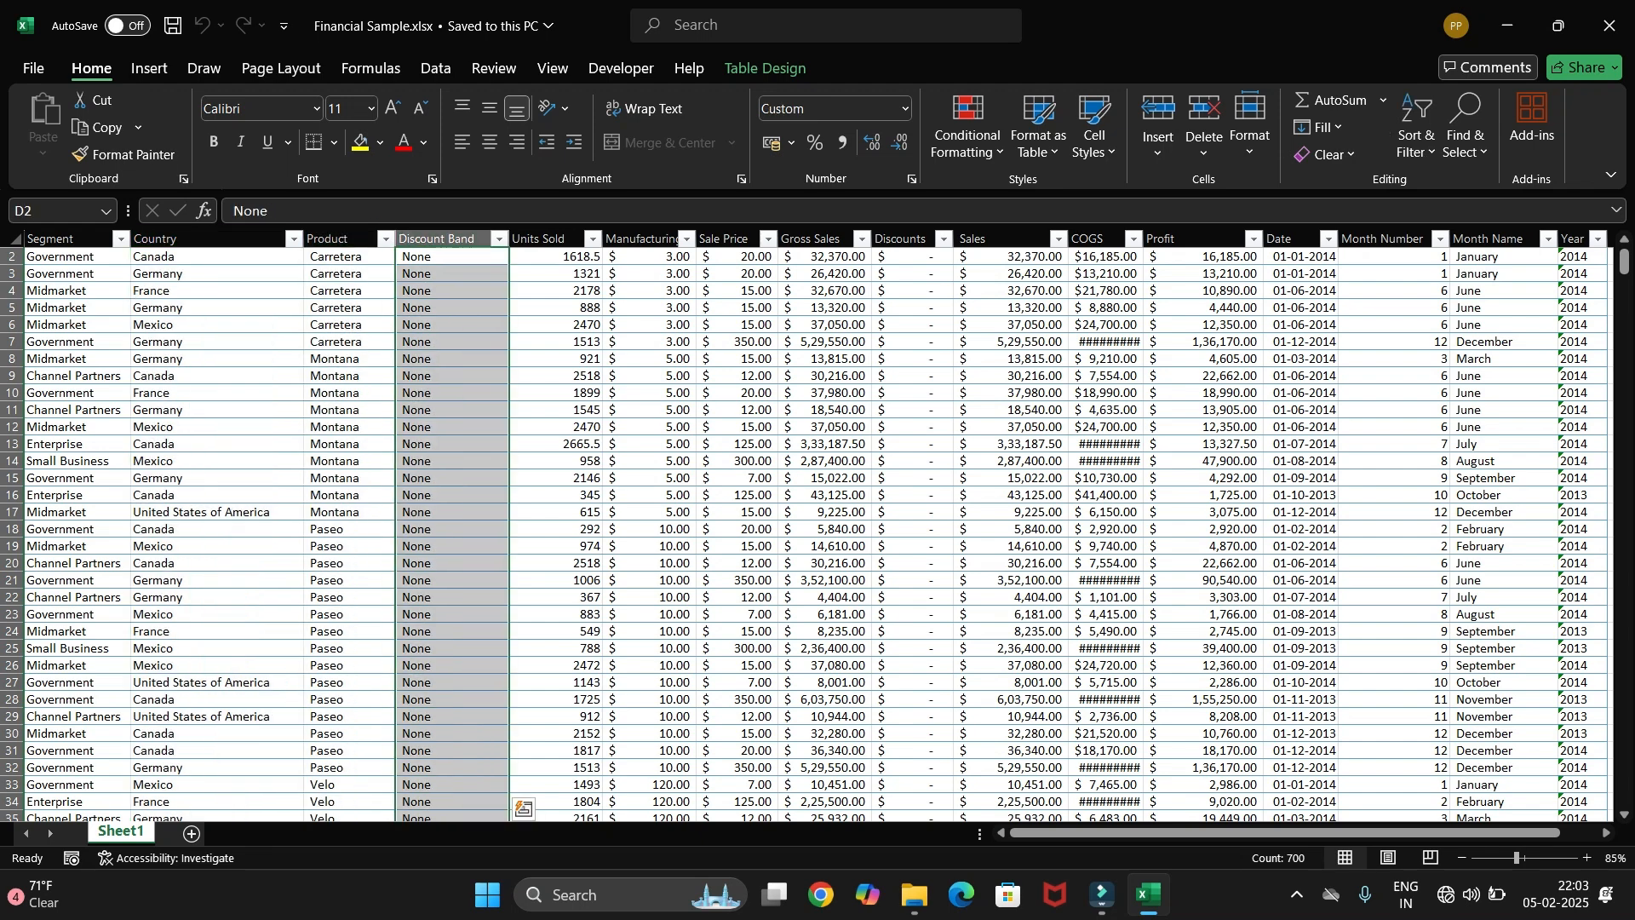
pyautogui.click(545, 238)
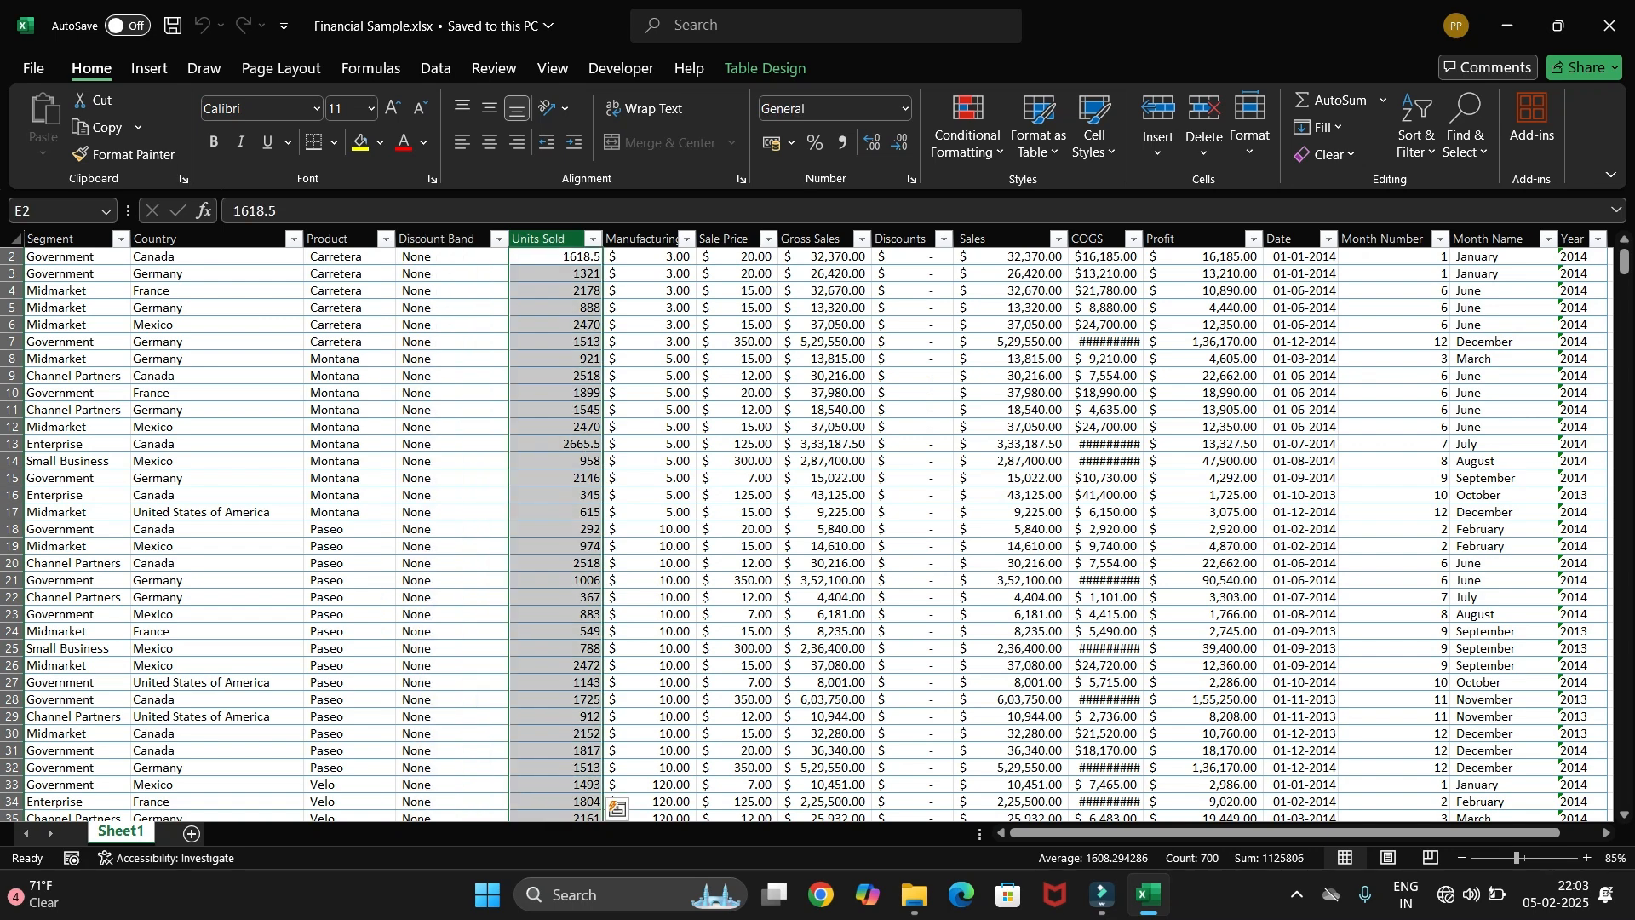
pyautogui.click(639, 238)
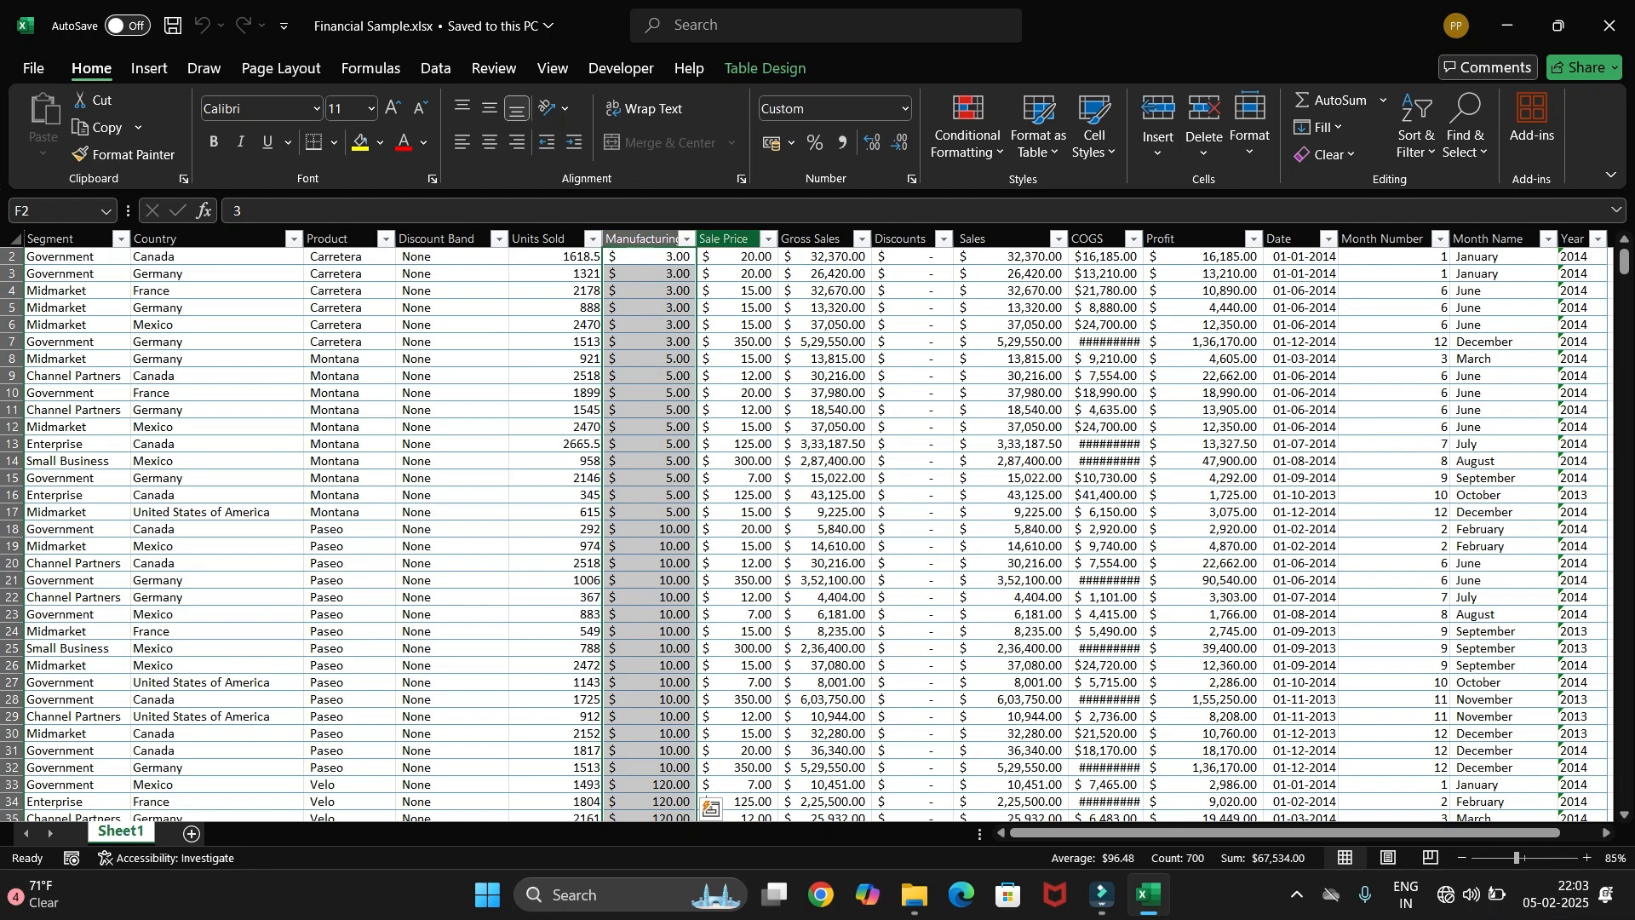
pyautogui.click(724, 239)
pyautogui.click(814, 239)
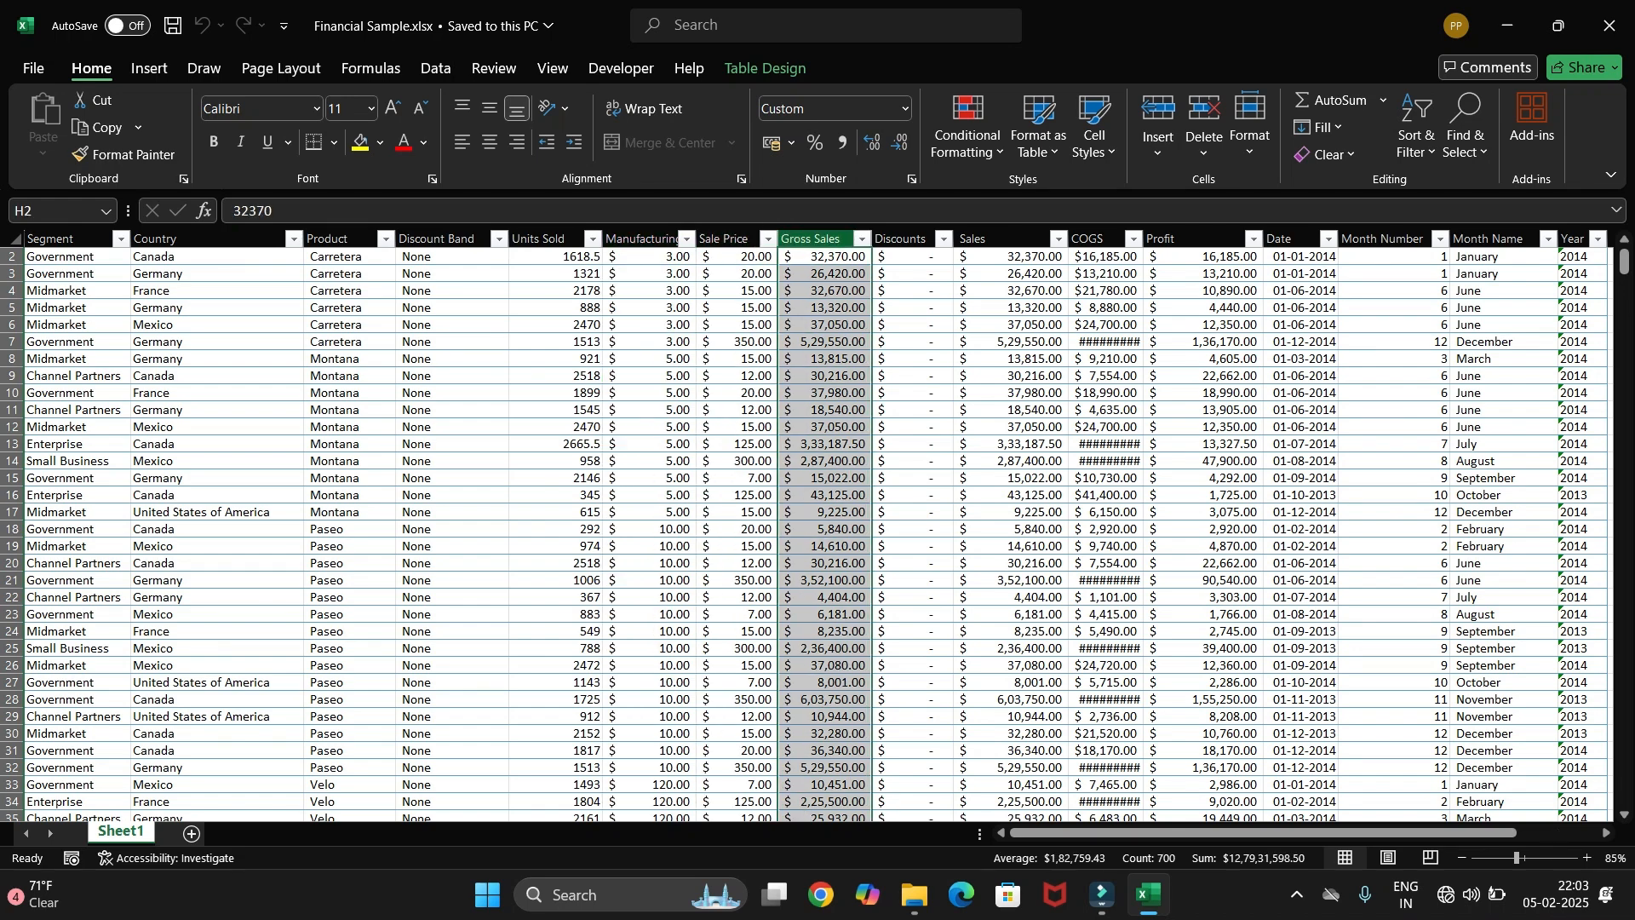
# Examine the remaining data columns: Sales, COGS, Profit, Date, Month Number, Month Name and Year
pyautogui.hscroll(3, 639, 511)
pyautogui.click(632, 239)
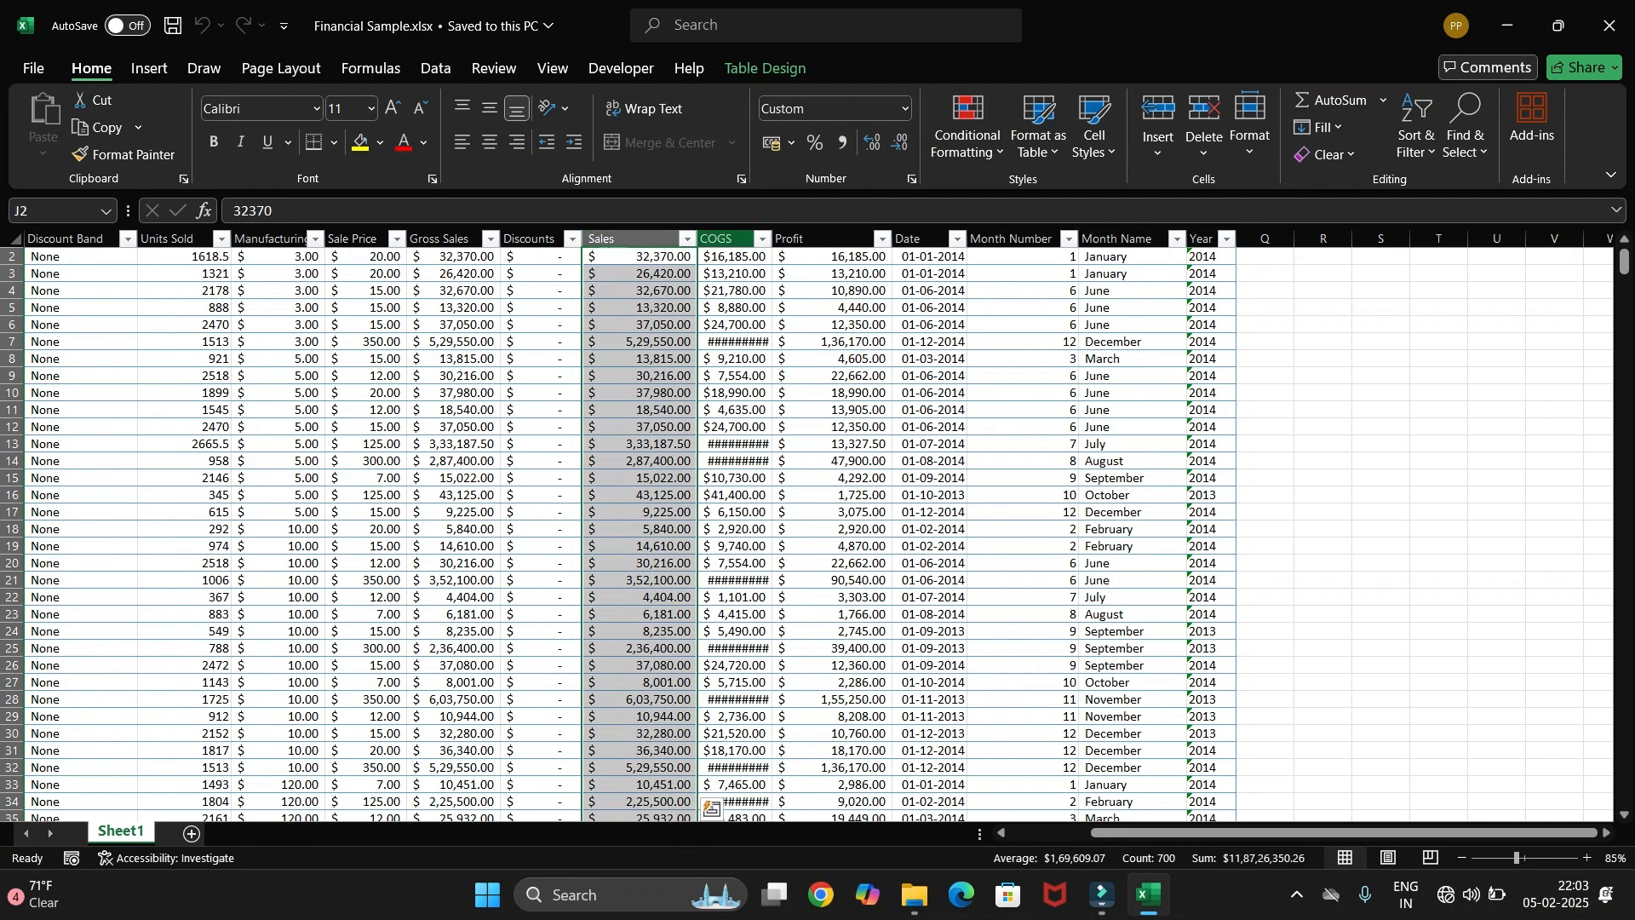
pyautogui.click(724, 238)
pyautogui.click(809, 238)
pyautogui.click(924, 238)
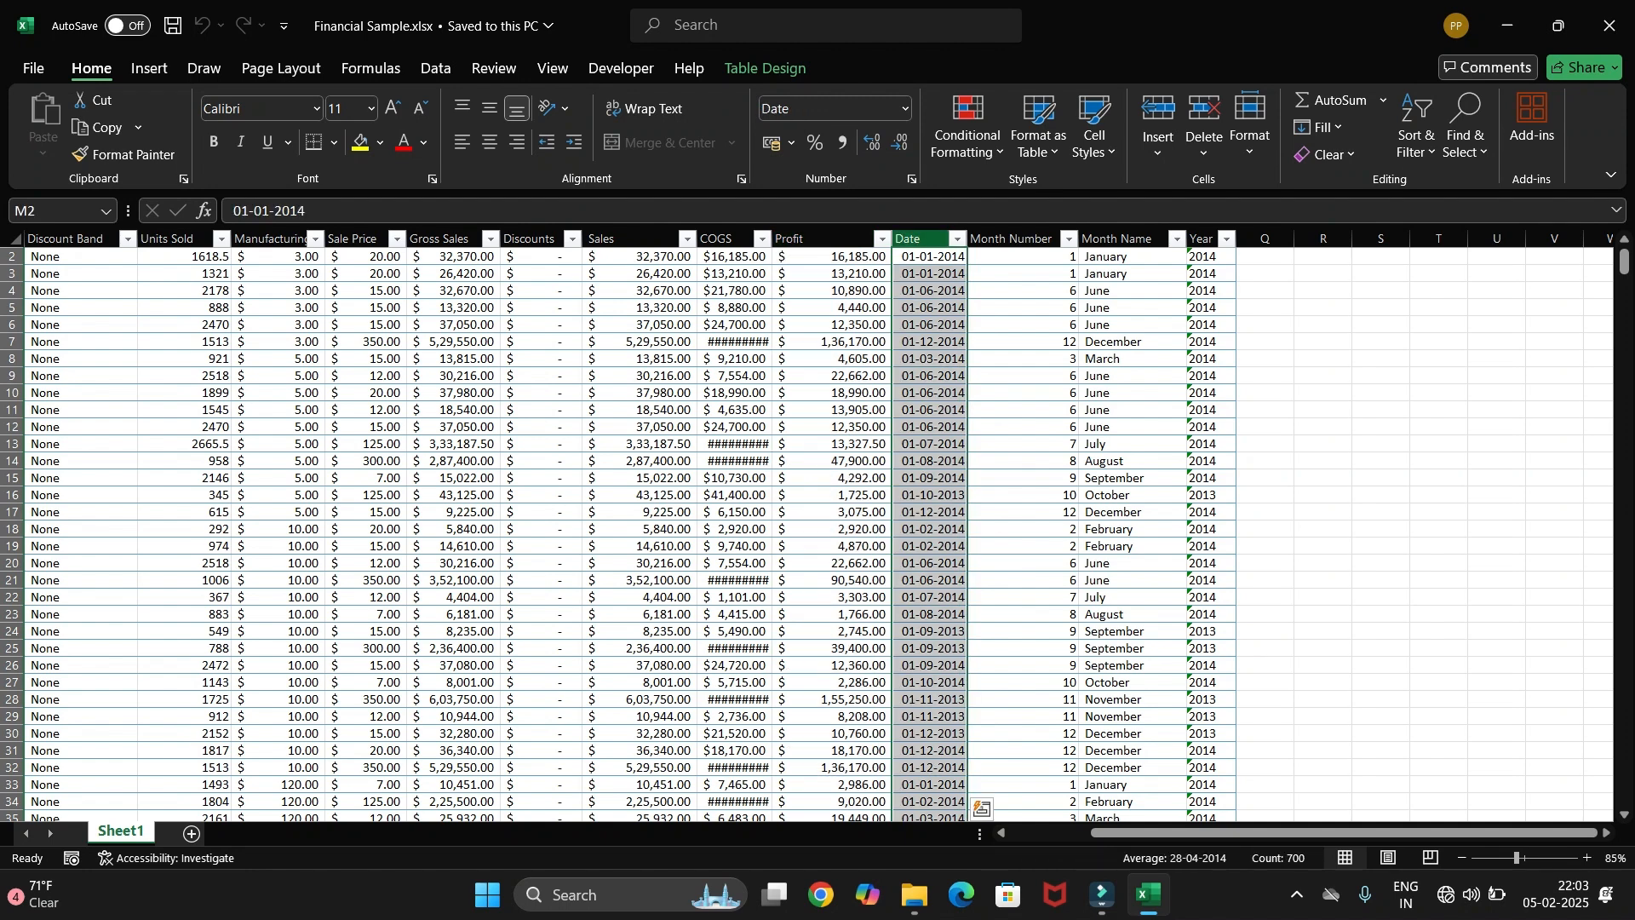
pyautogui.click(1011, 239)
pyautogui.click(1116, 240)
pyautogui.moveTo(1094, 807); pyautogui.dragTo(1203, 807)
pyautogui.click(1187, 239)
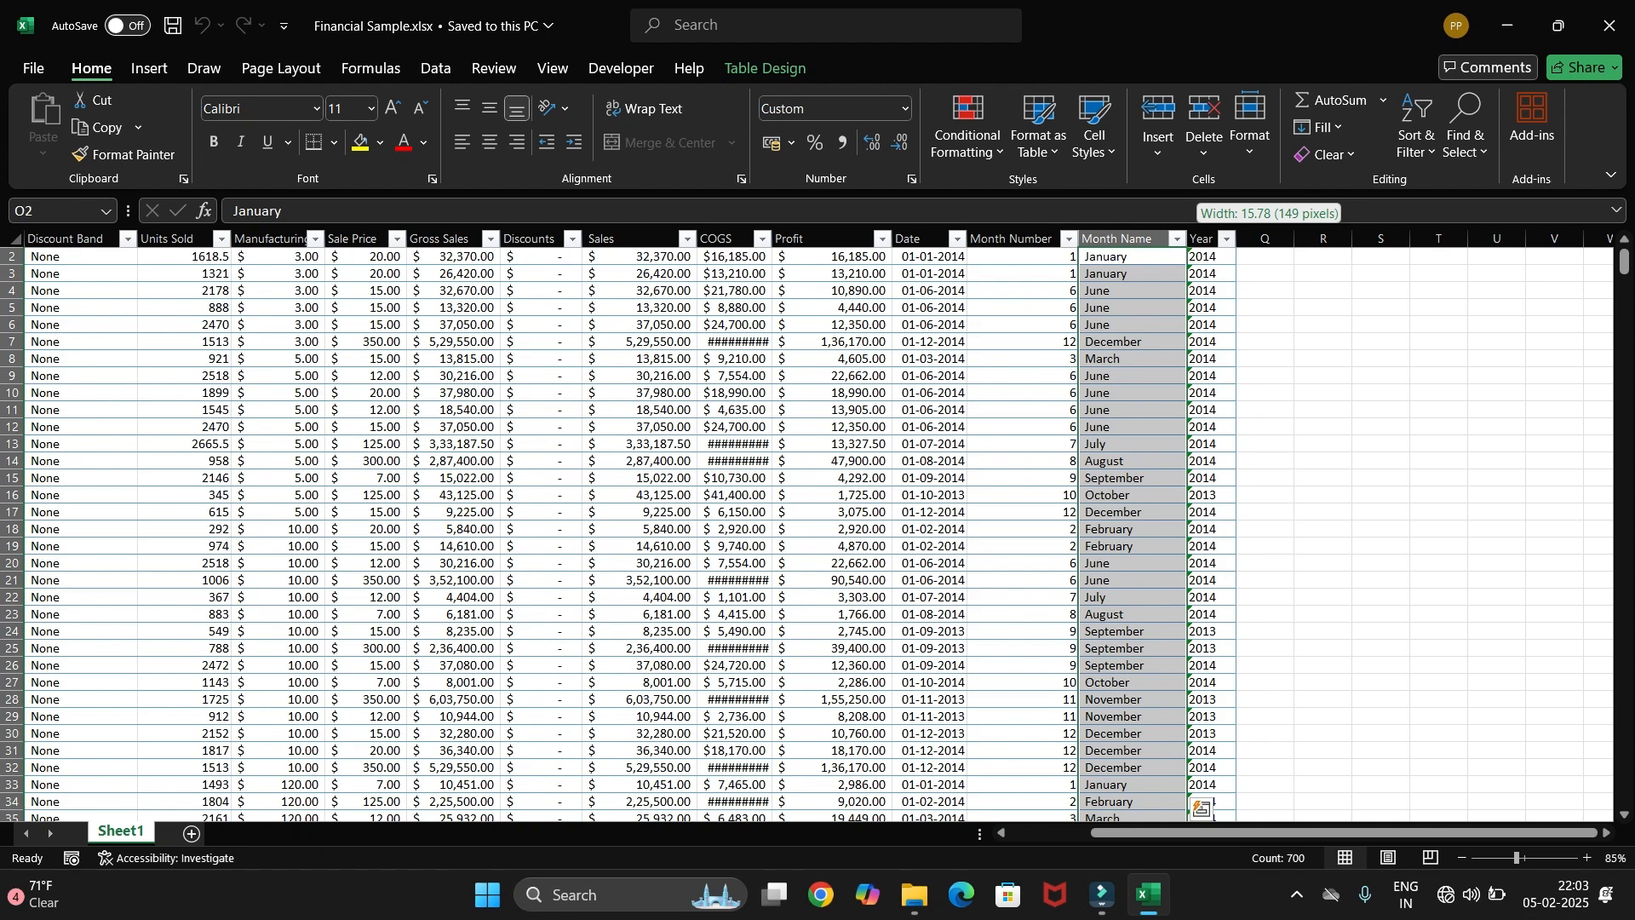
pyautogui.click(831, 393)
pyautogui.hscroll(-5, 832, 393)
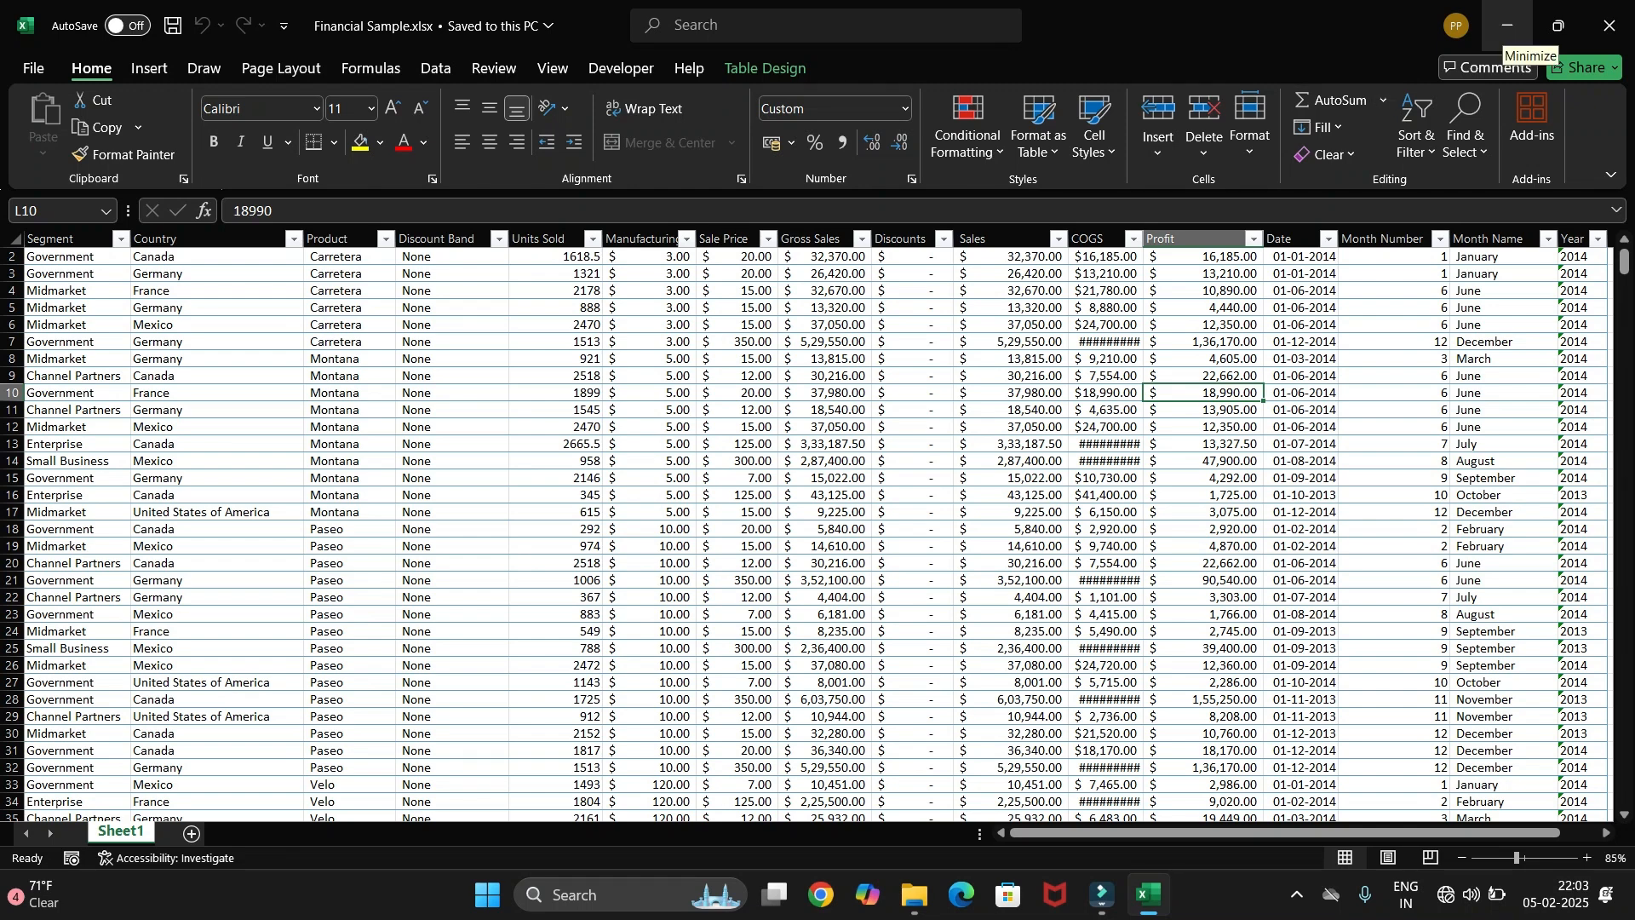
# Close the Financial Sample.xlsx workbook
pyautogui.click(1558, 26)
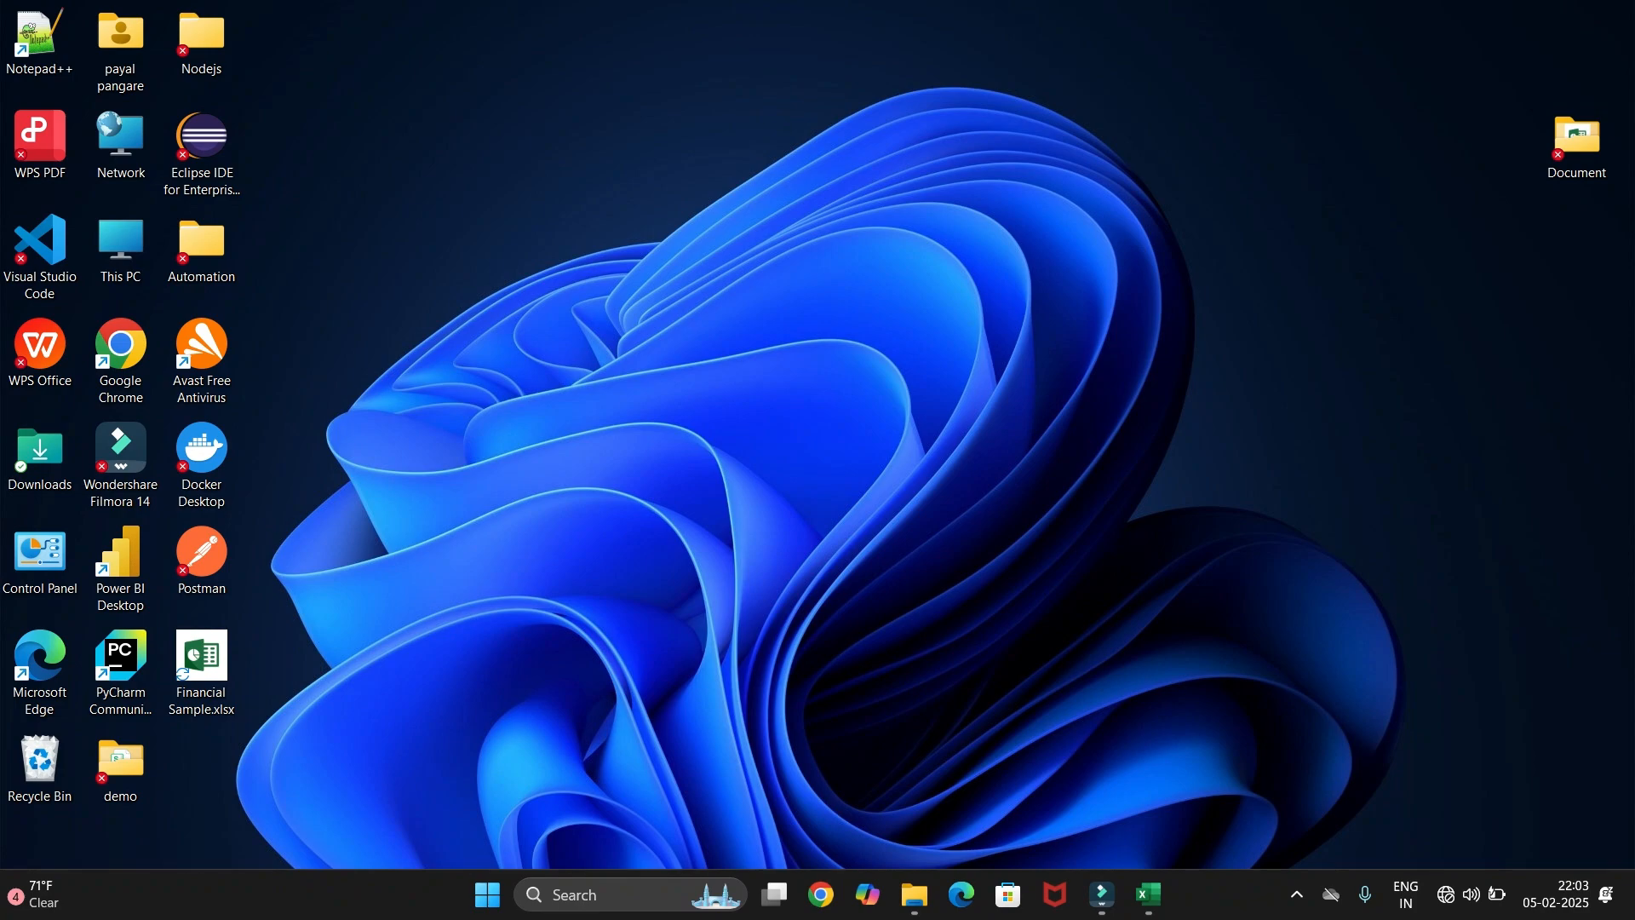
pyautogui.click(1149, 894)
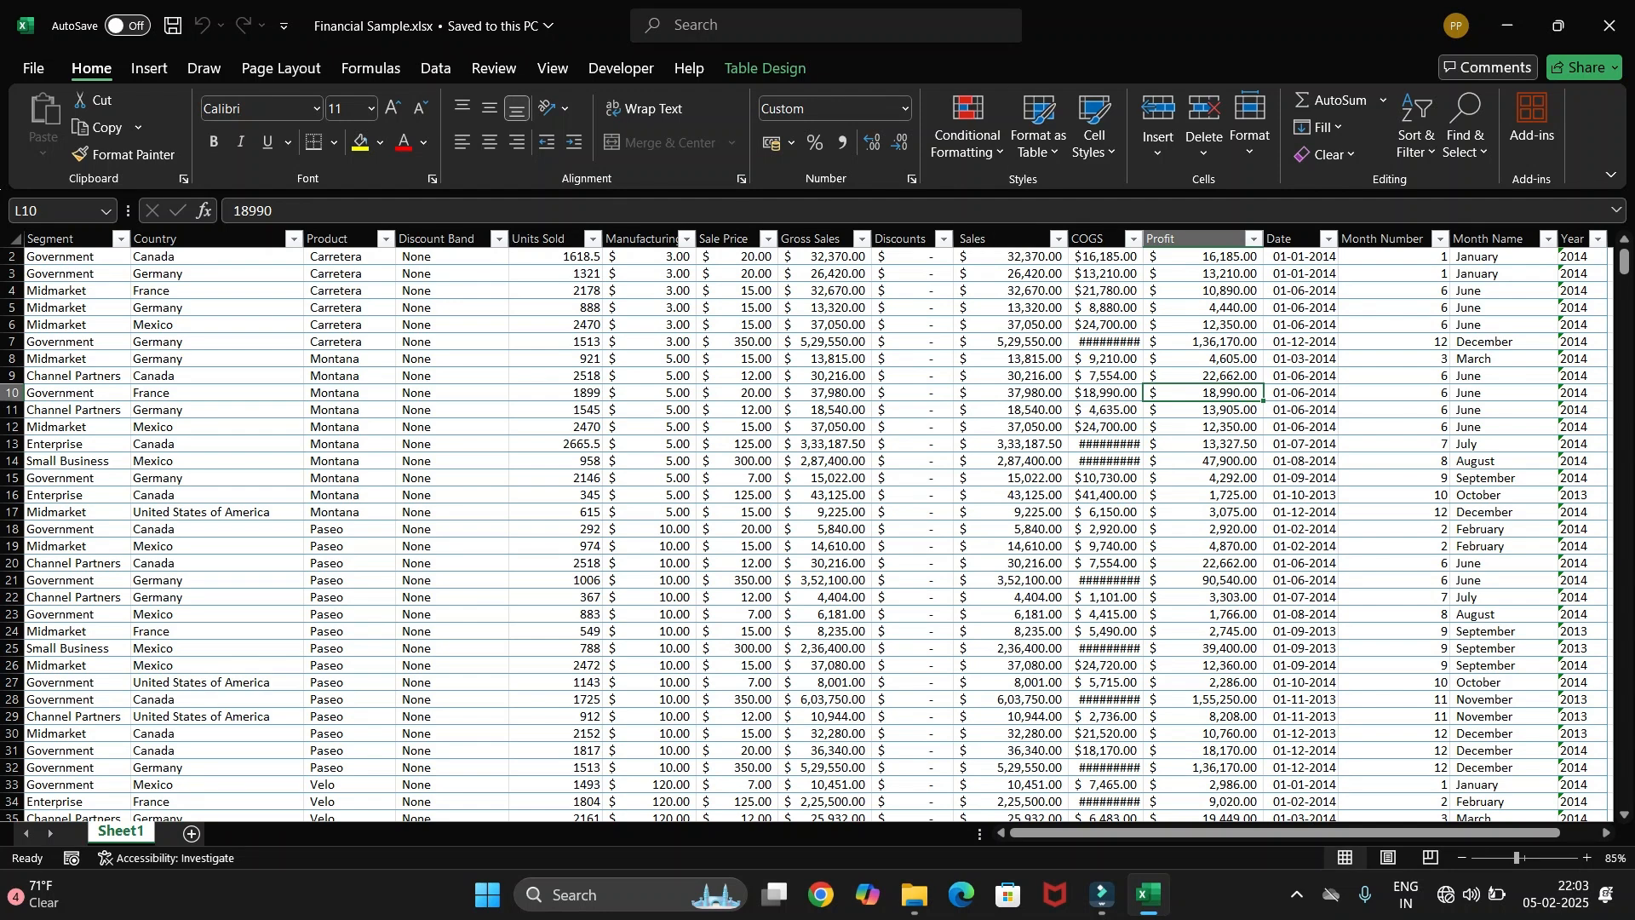
pyautogui.click(1610, 26)
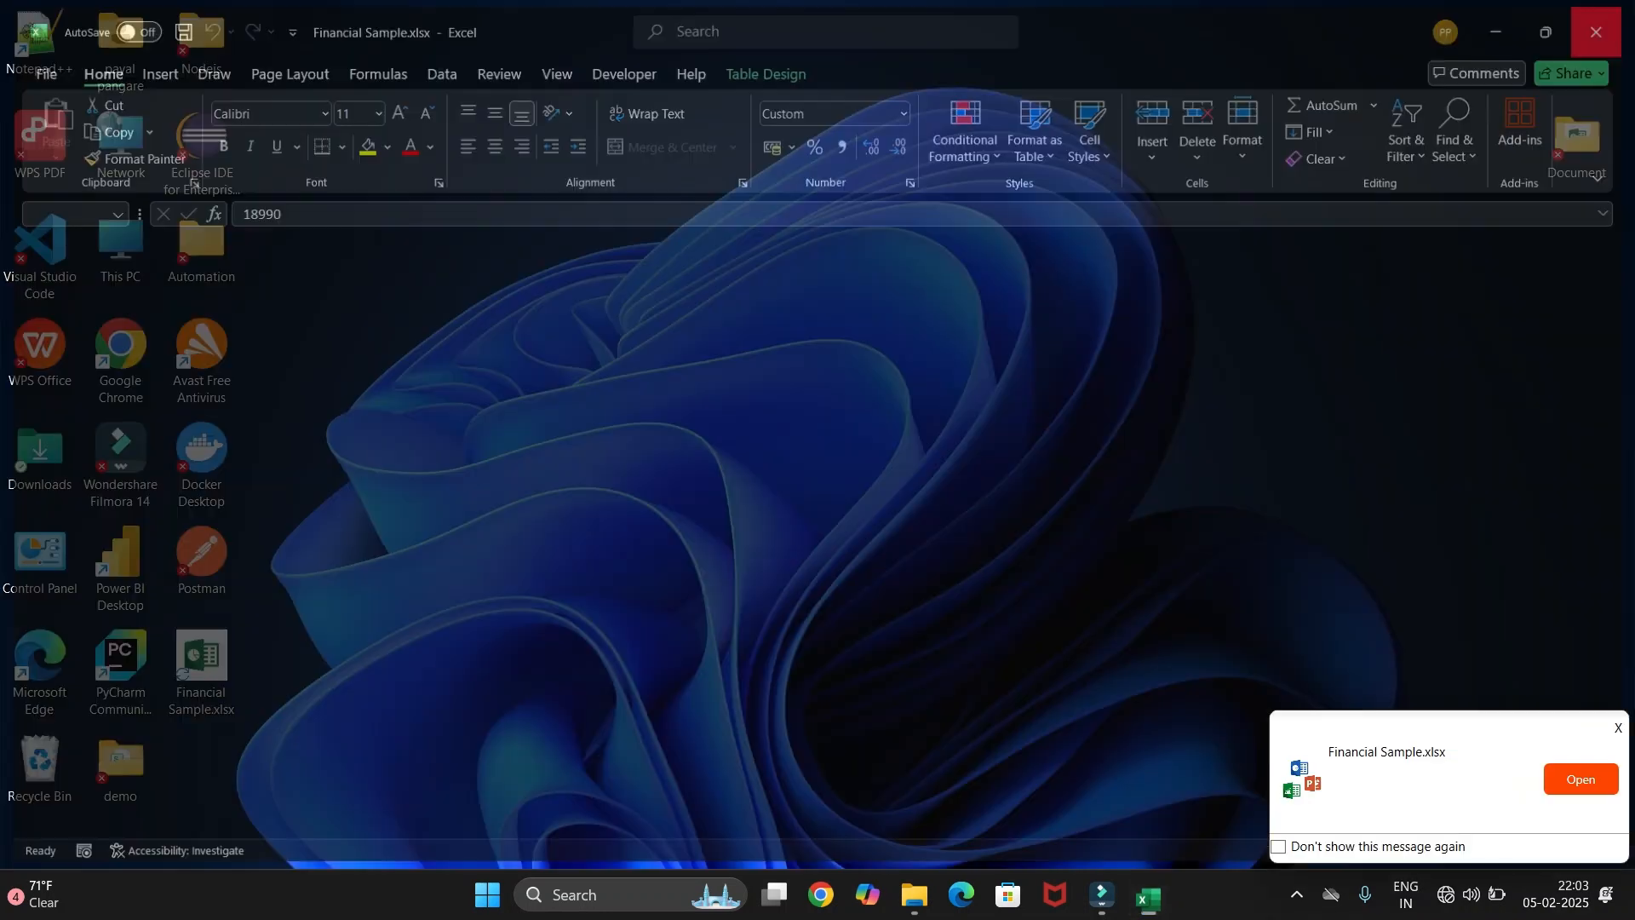
# Launch Power BI Desktop by searching for "power" and start a blank report
pyautogui.click(654, 894)
pyautogui.write('power')
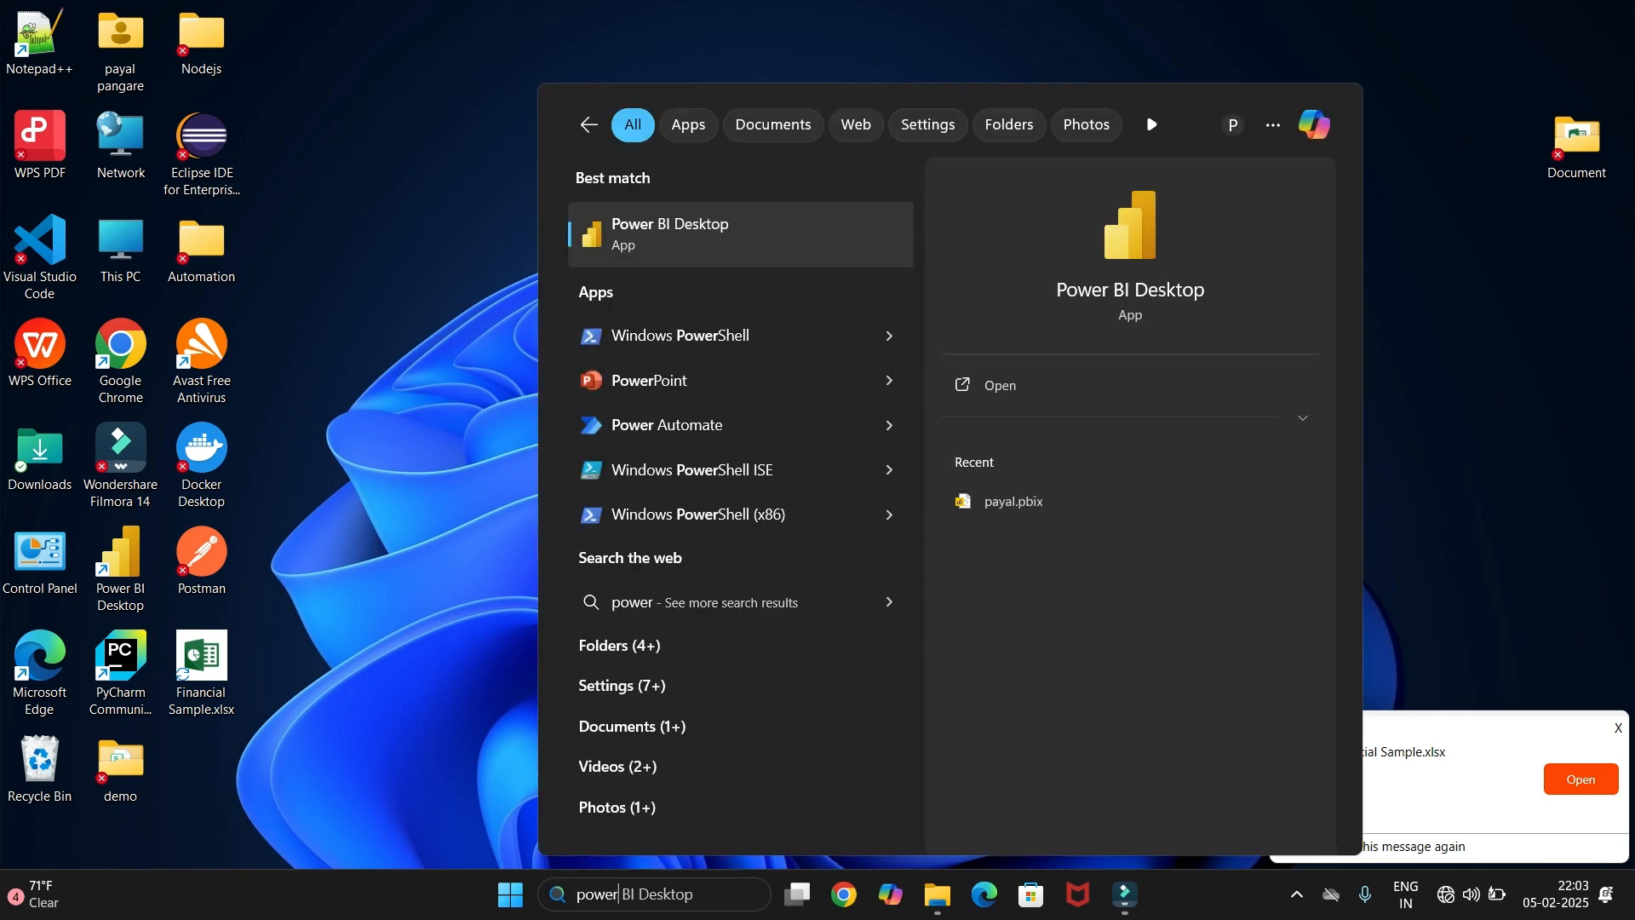
pyautogui.click(1000, 385)
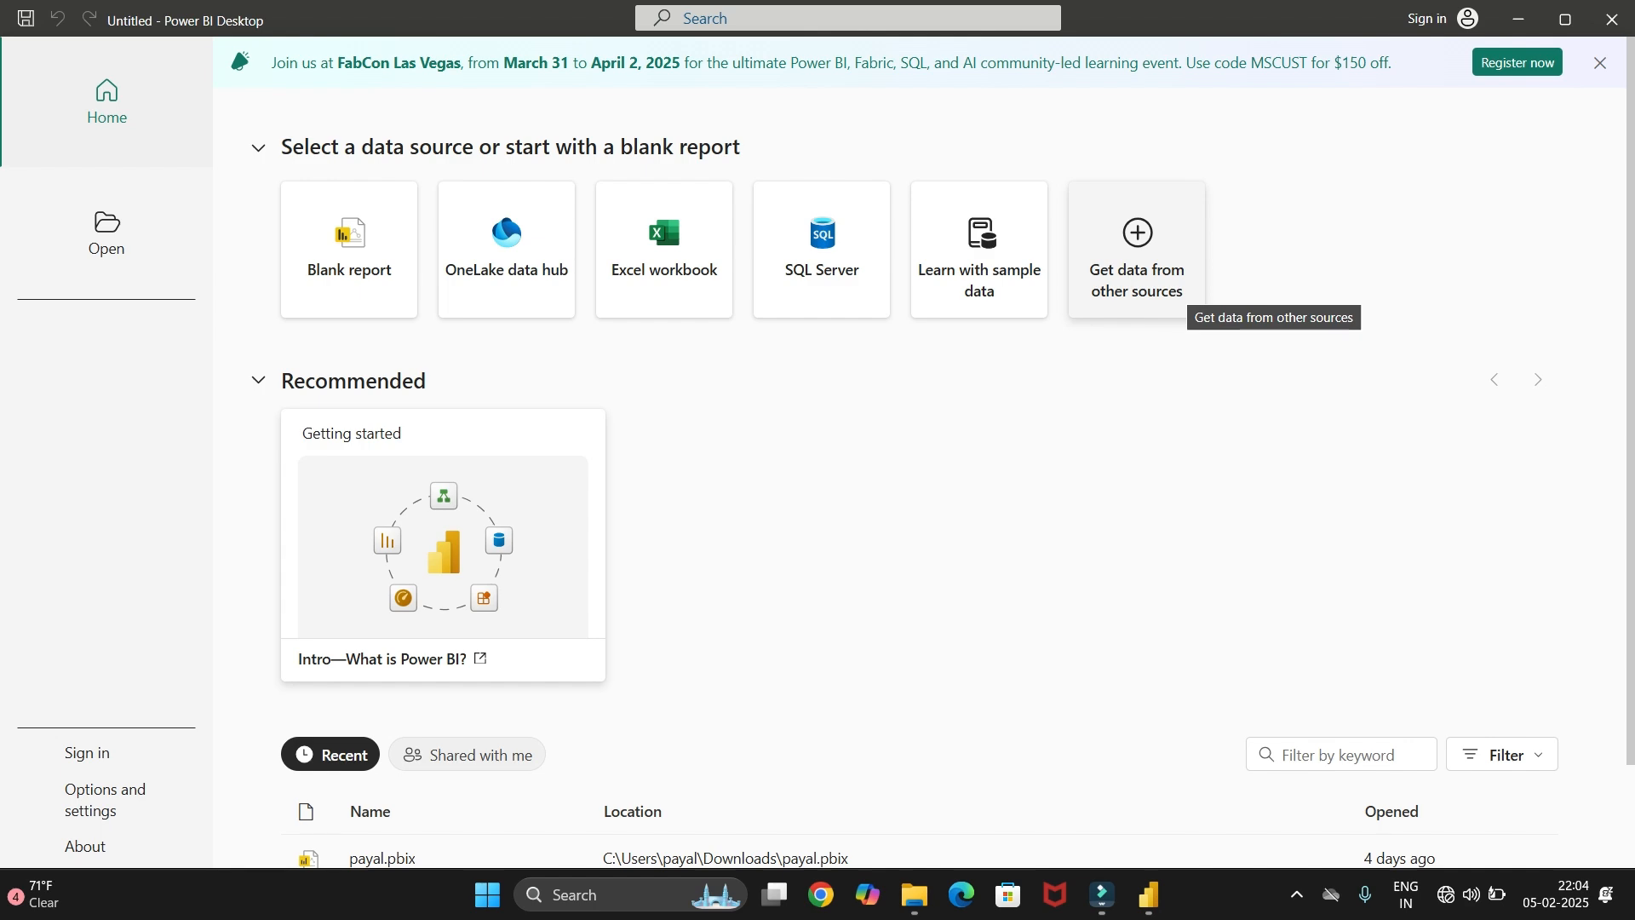
pyautogui.click(349, 248)
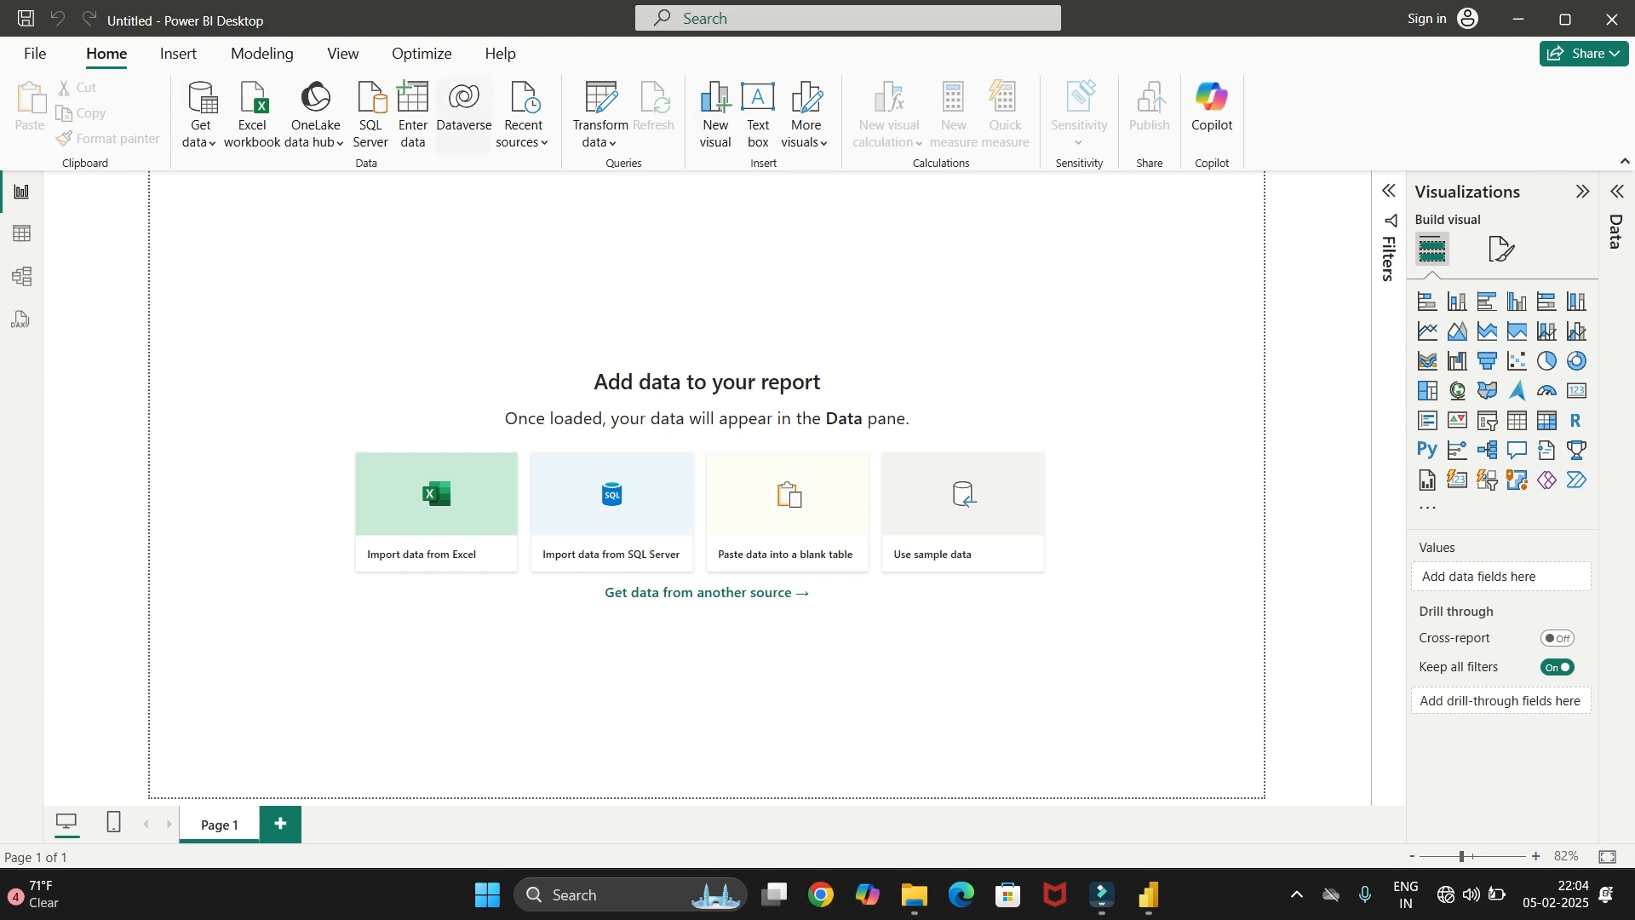
# Look through the file options and the Home, Insert and Modeling commands available for the blank report
pyautogui.click(35, 53)
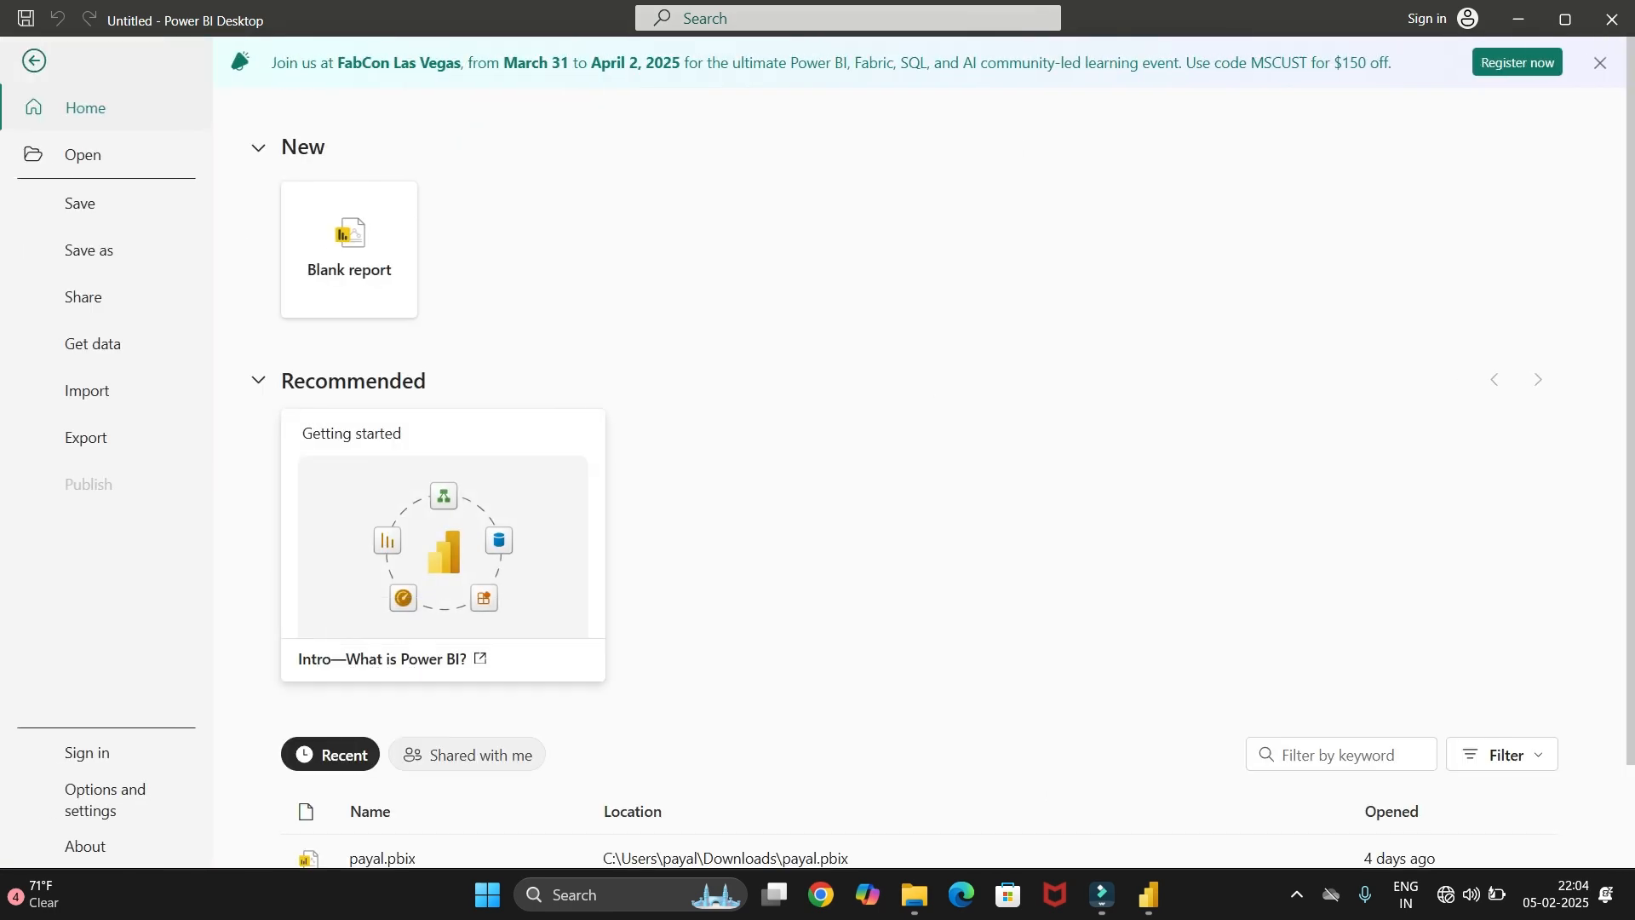
pyautogui.click(34, 60)
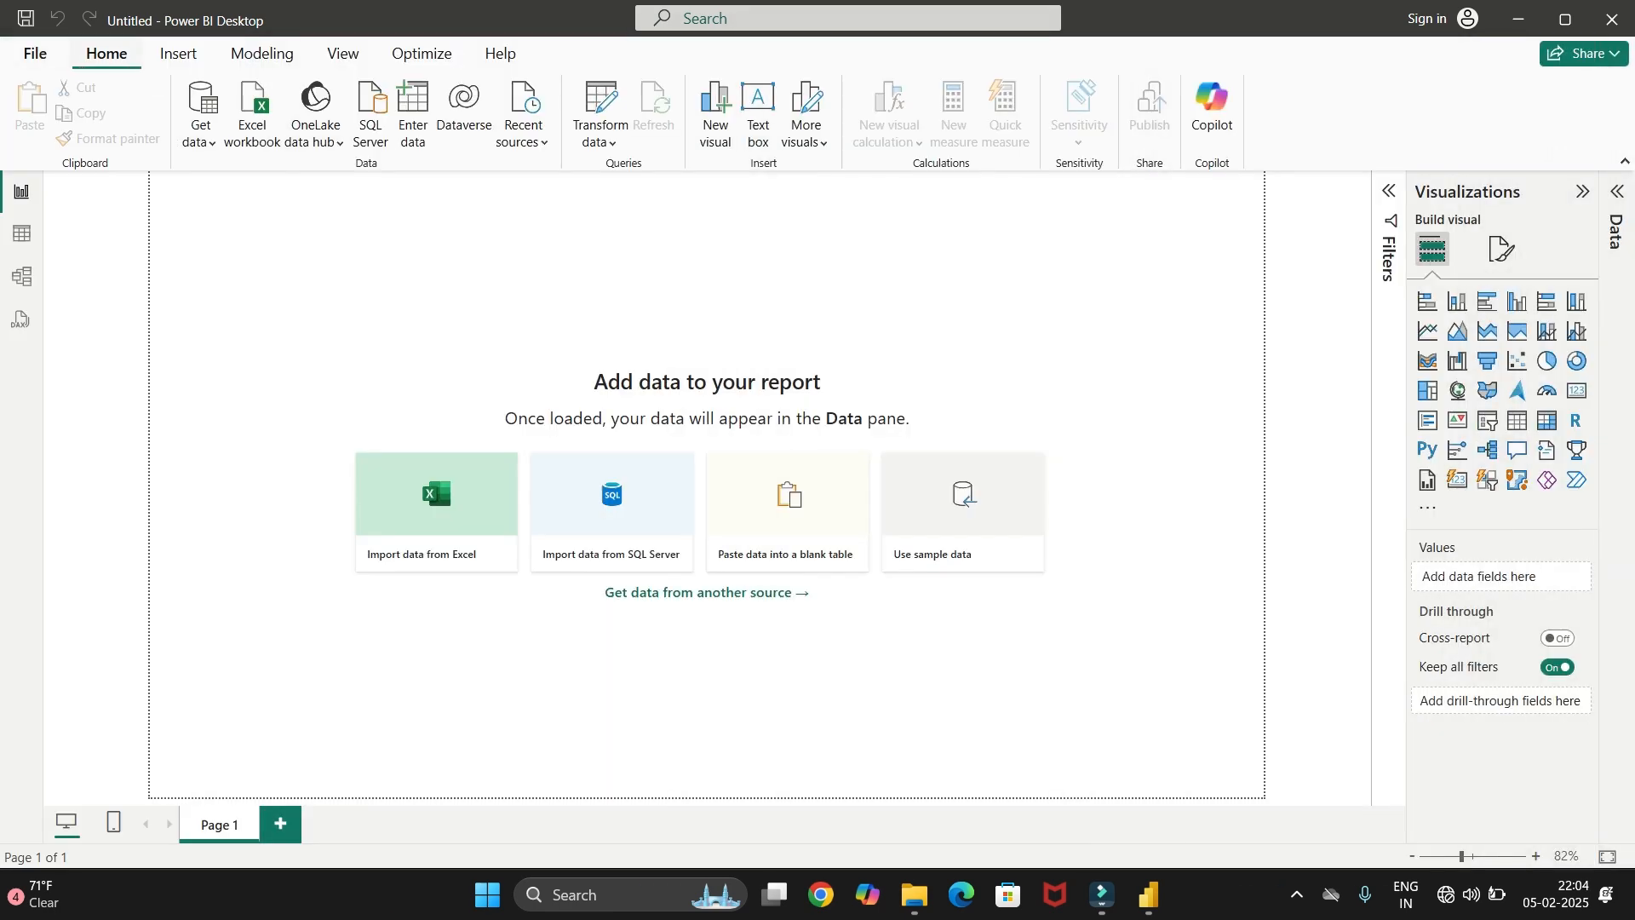
pyautogui.click(179, 53)
pyautogui.click(262, 52)
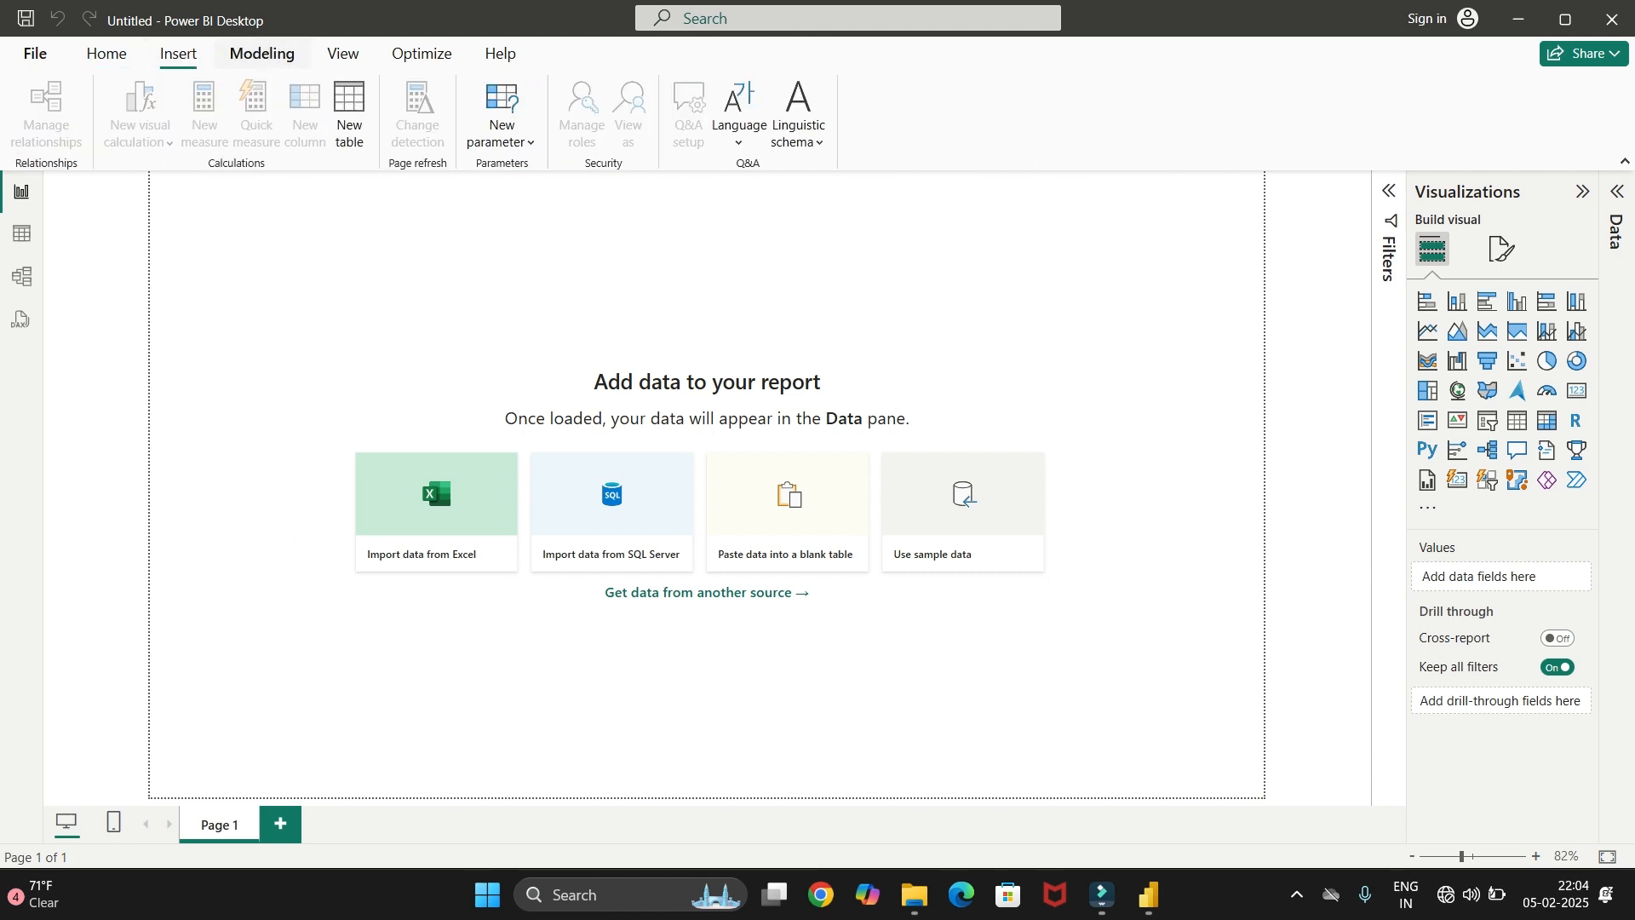
pyautogui.click(106, 52)
pyautogui.click(179, 53)
pyautogui.click(262, 52)
pyautogui.click(106, 53)
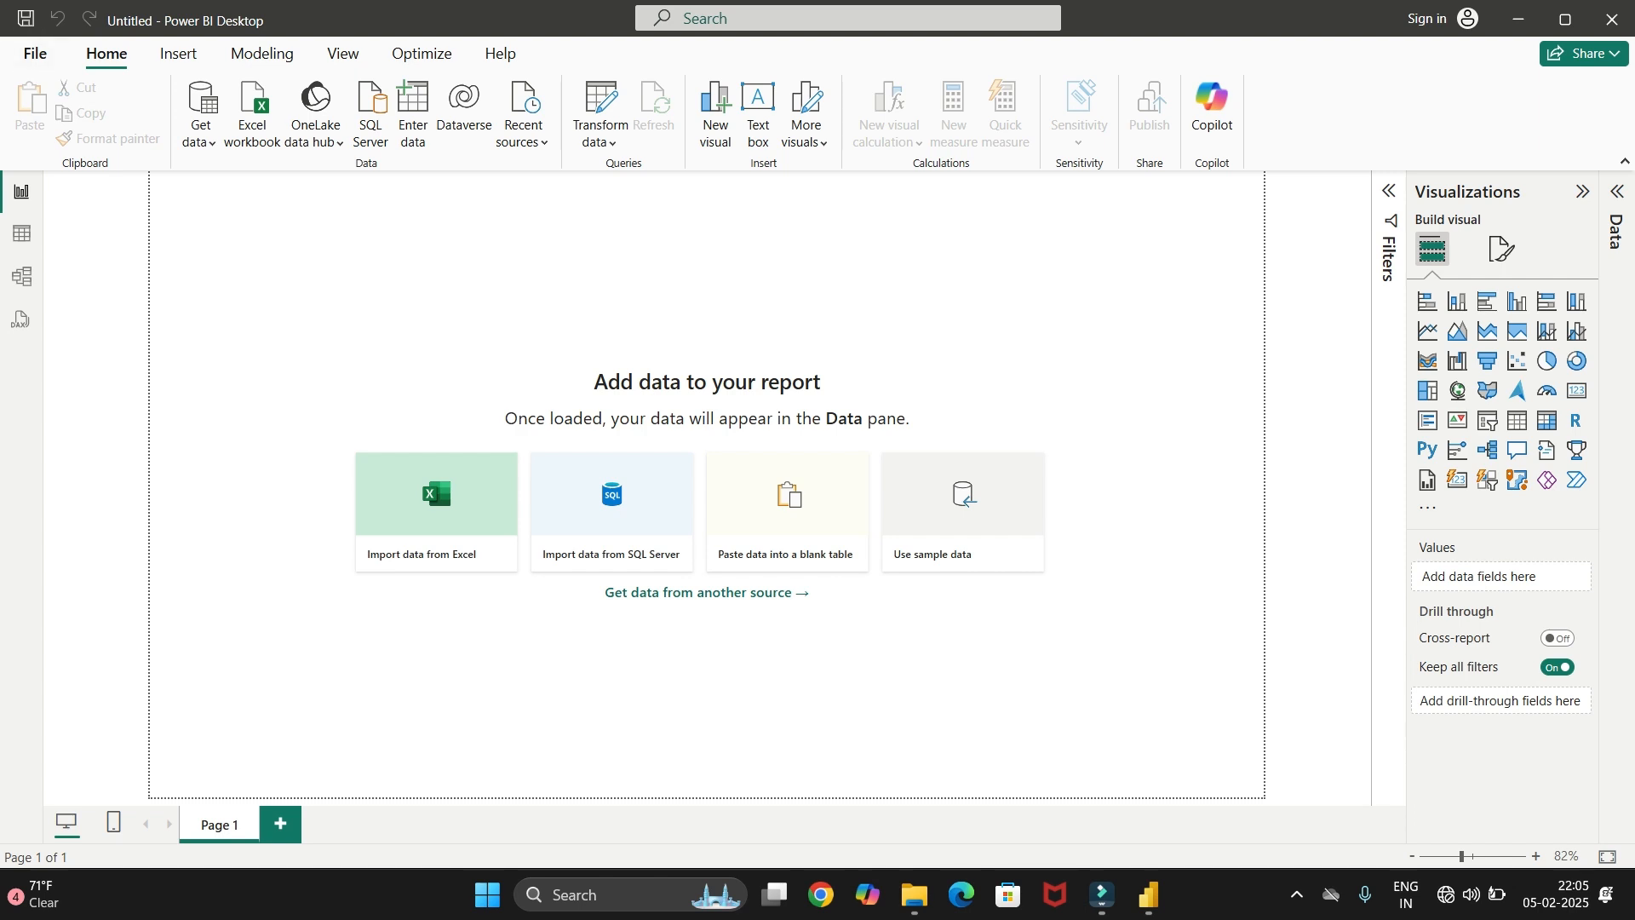
pyautogui.click(178, 53)
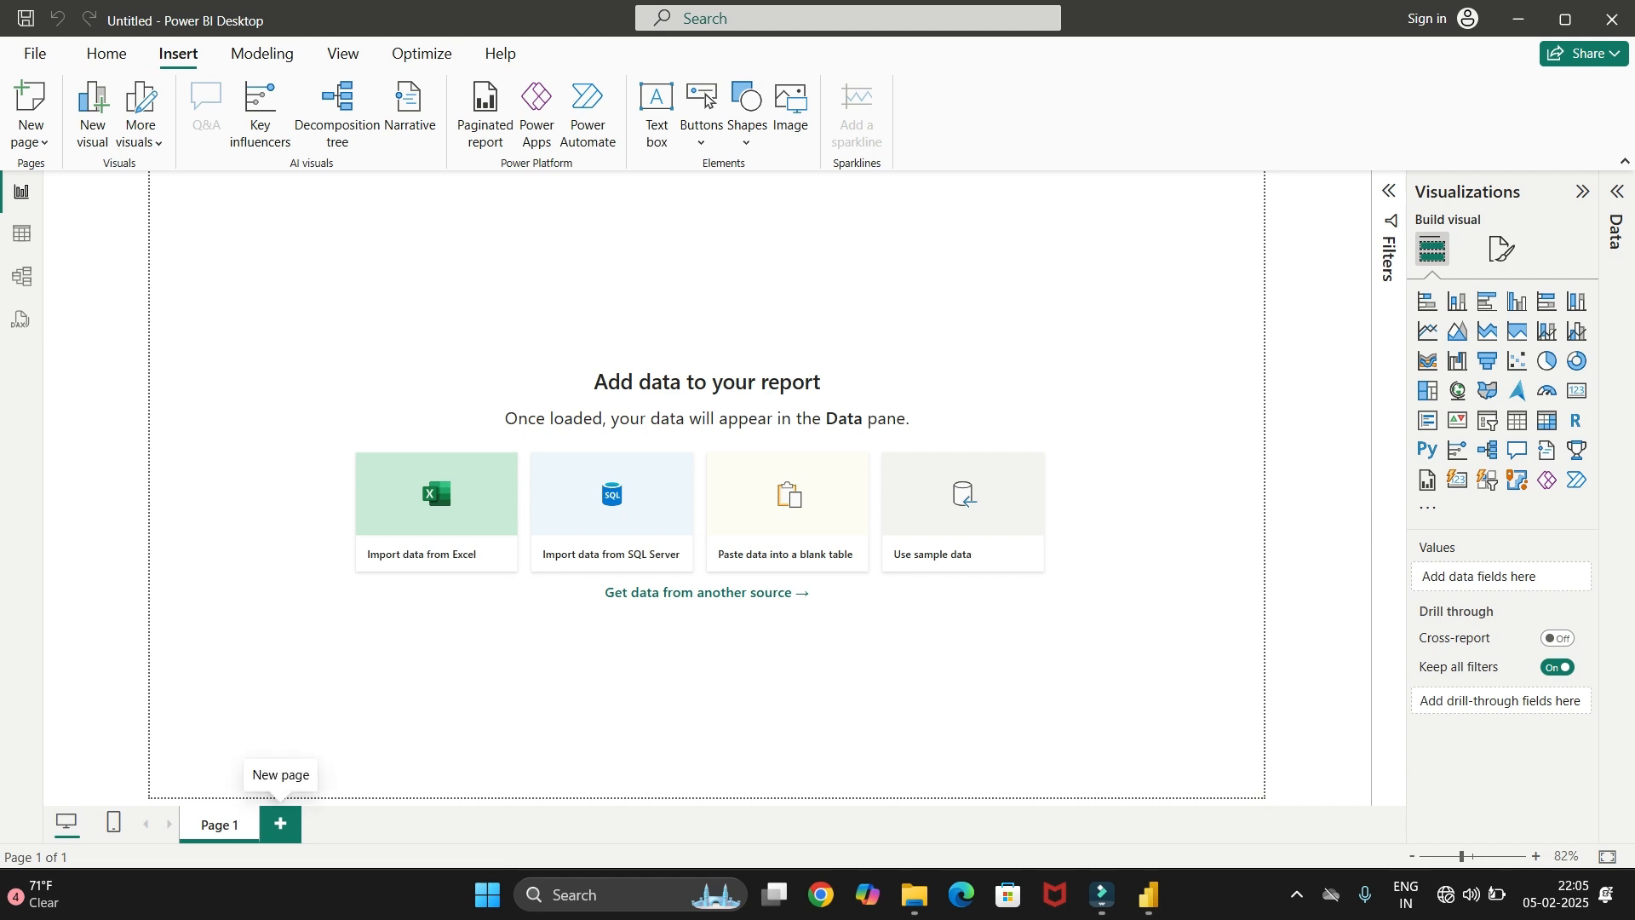
# Add two blank pages, Page 2 and Page 3, to the report and delete both again
pyautogui.click(281, 824)
pyautogui.click(365, 824)
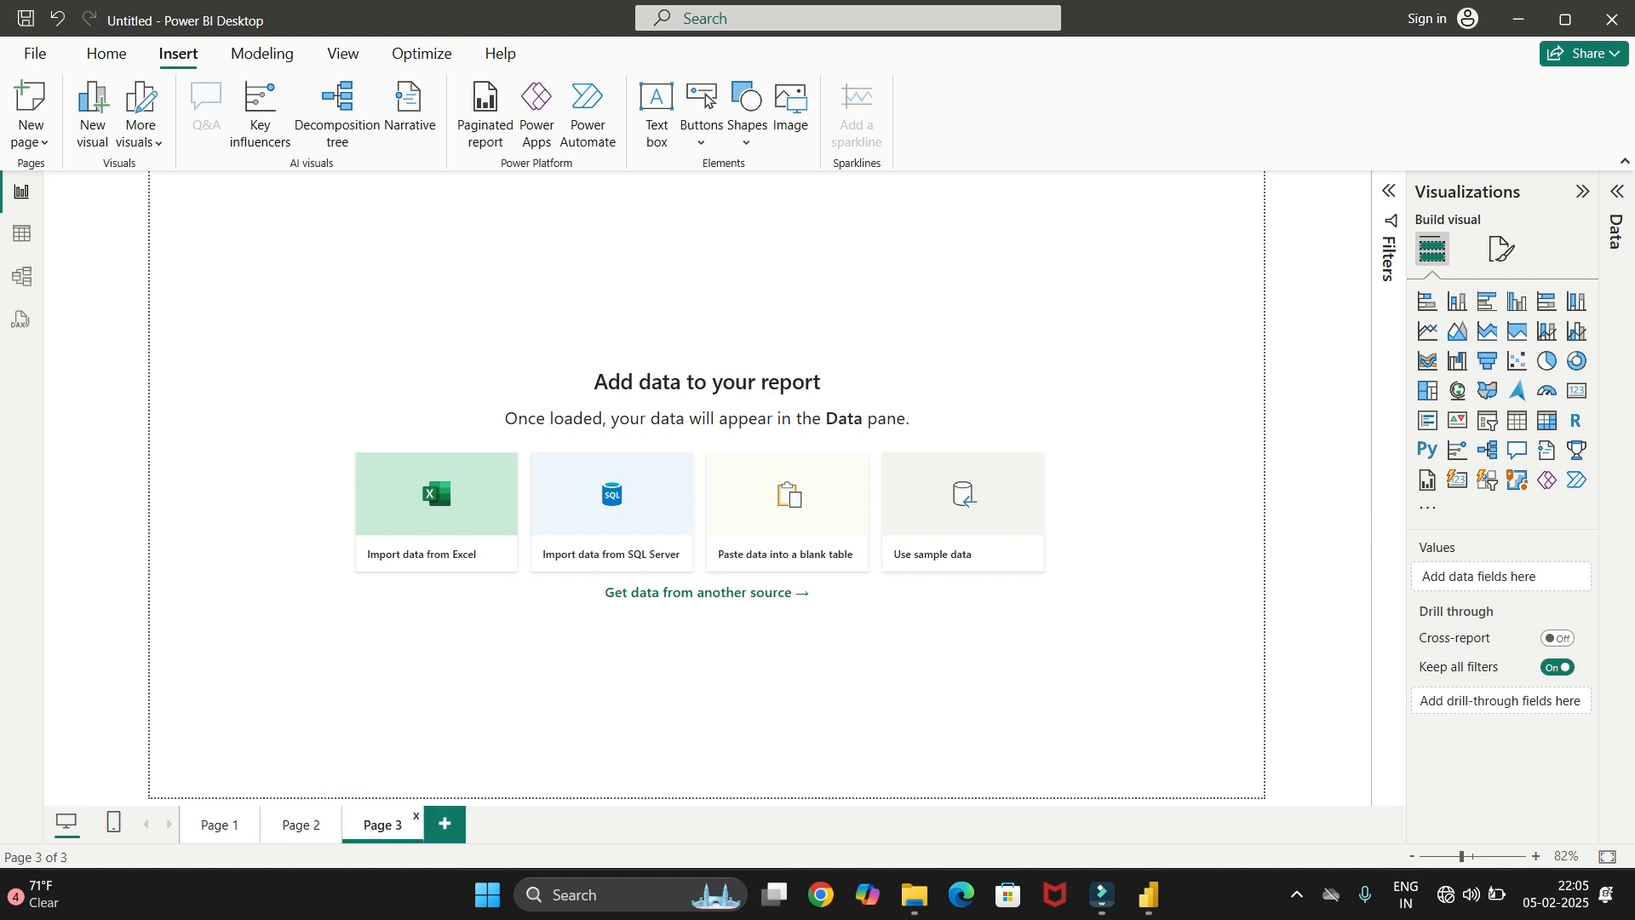
pyautogui.click(416, 816)
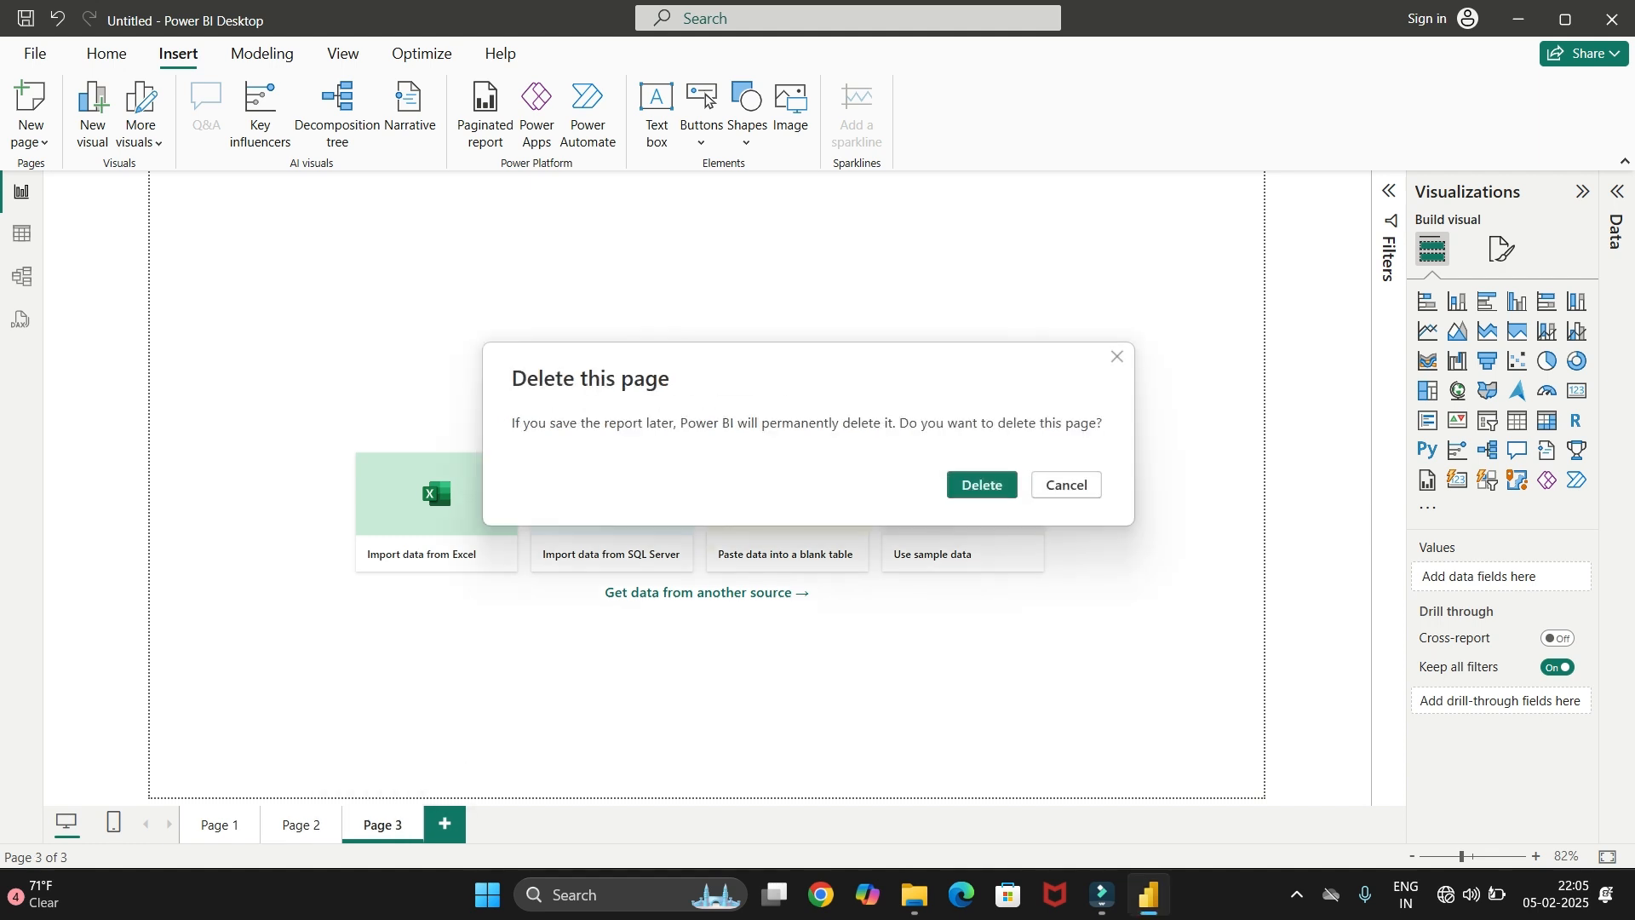
pyautogui.click(982, 483)
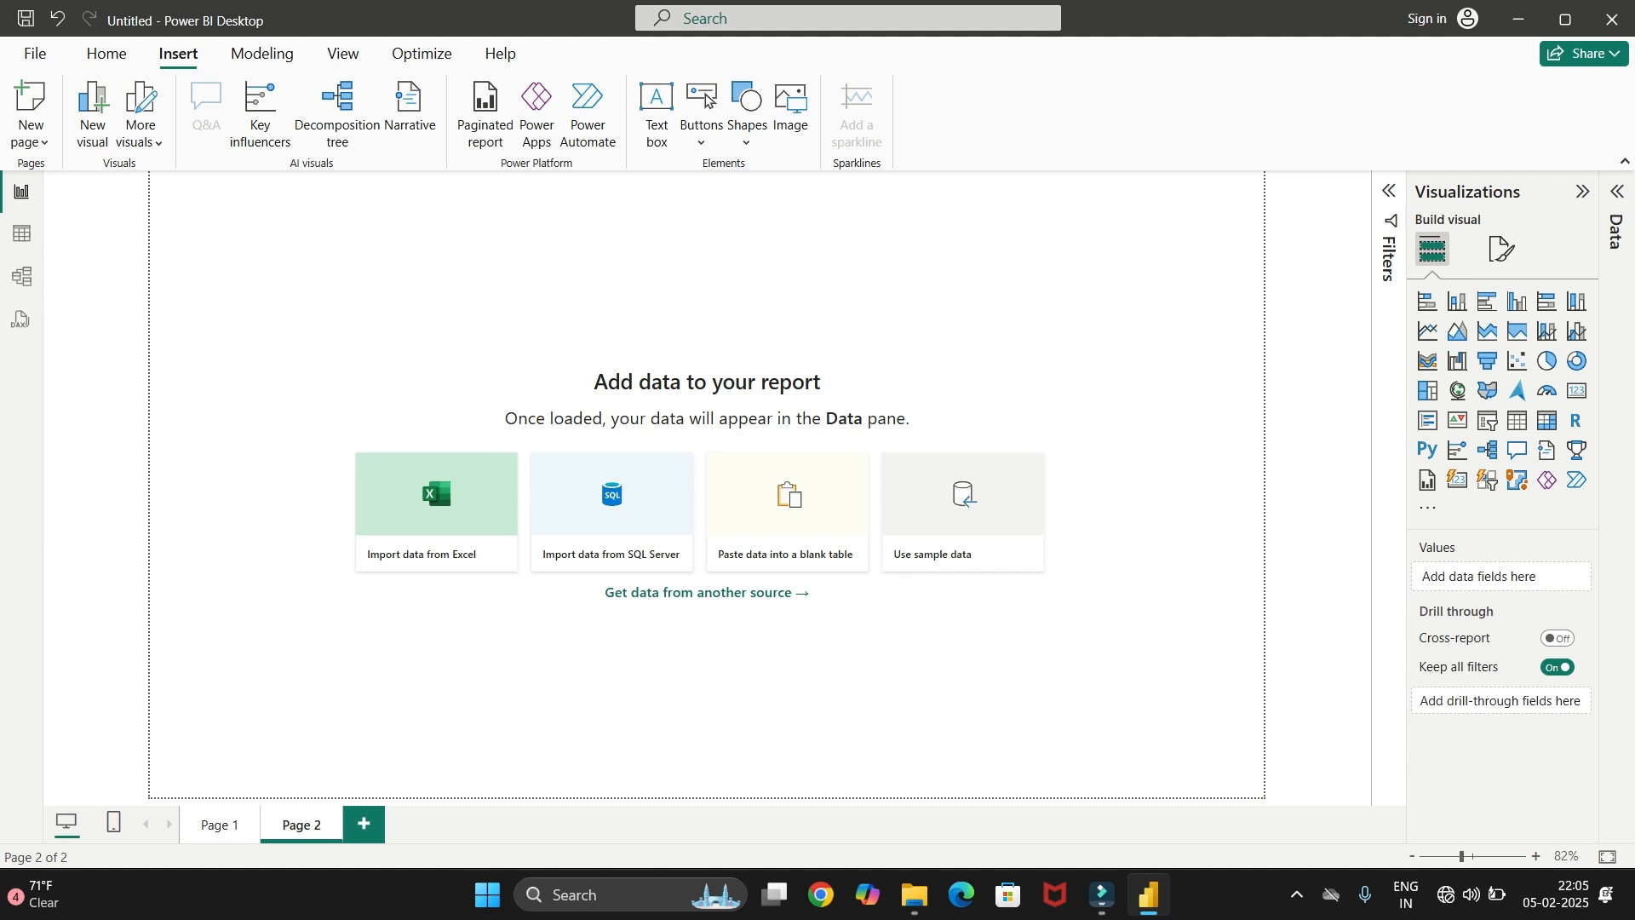
pyautogui.click(335, 816)
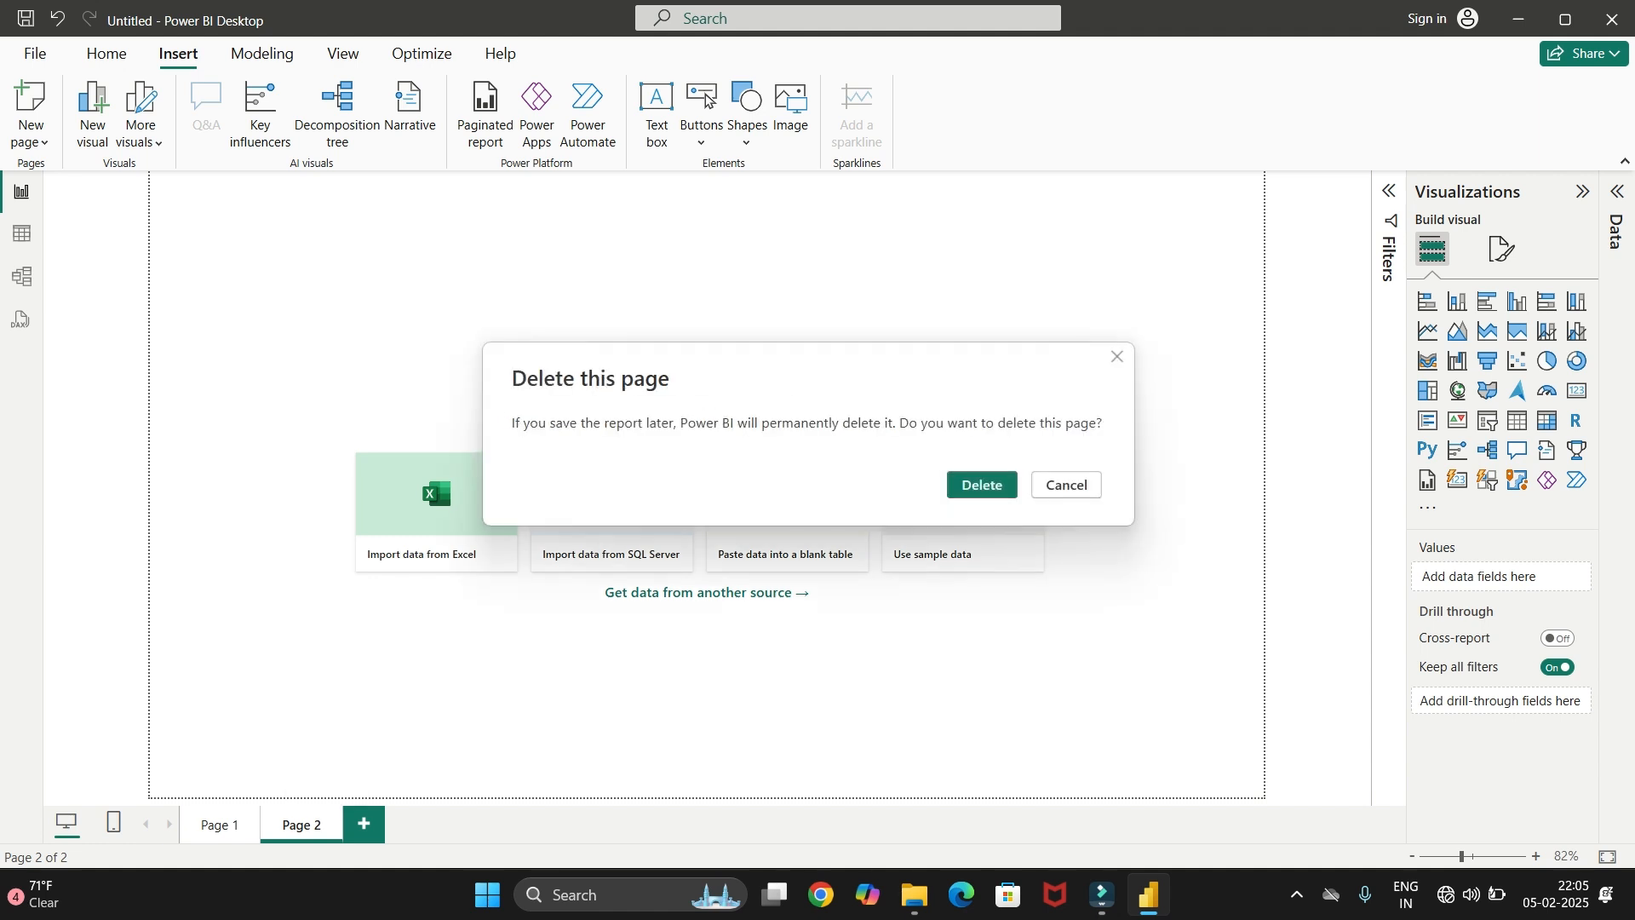
pyautogui.click(982, 485)
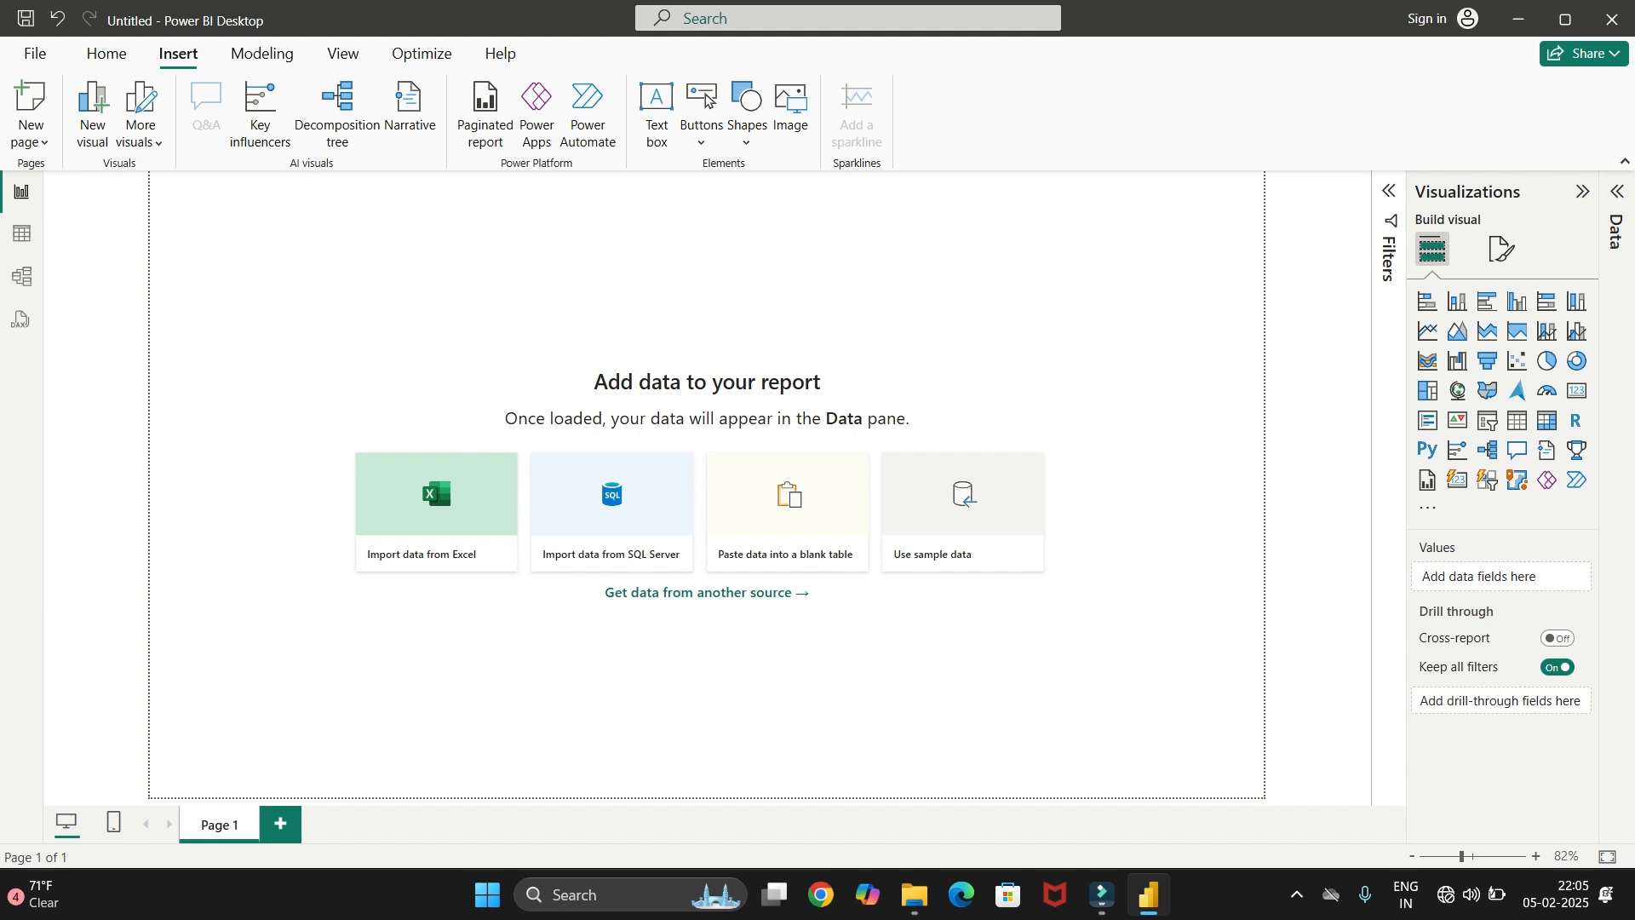
# Collapse the Visualizations pane beside the empty report canvas
pyautogui.moveTo(358, 346); pyautogui.dragTo(1129, 663)
pyautogui.moveTo(324, 267); pyautogui.dragTo(1099, 747)
pyautogui.click(1583, 191)
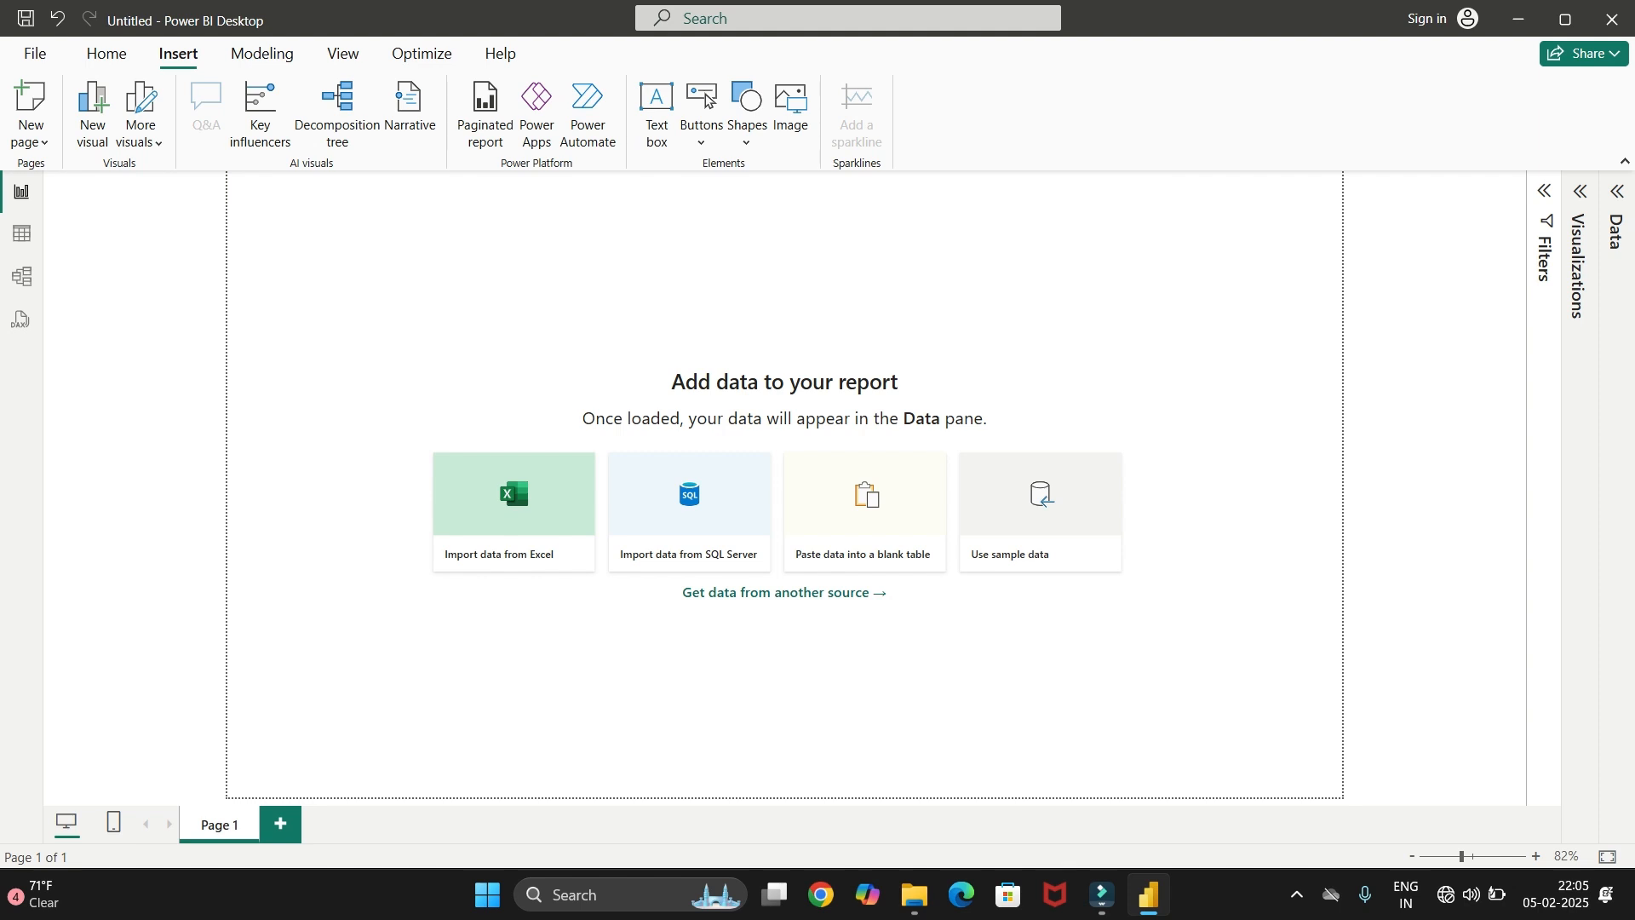
# Expand the Filters, Visualizations and Data panes one at a time to examine them, collapsing each again
pyautogui.click(1544, 190)
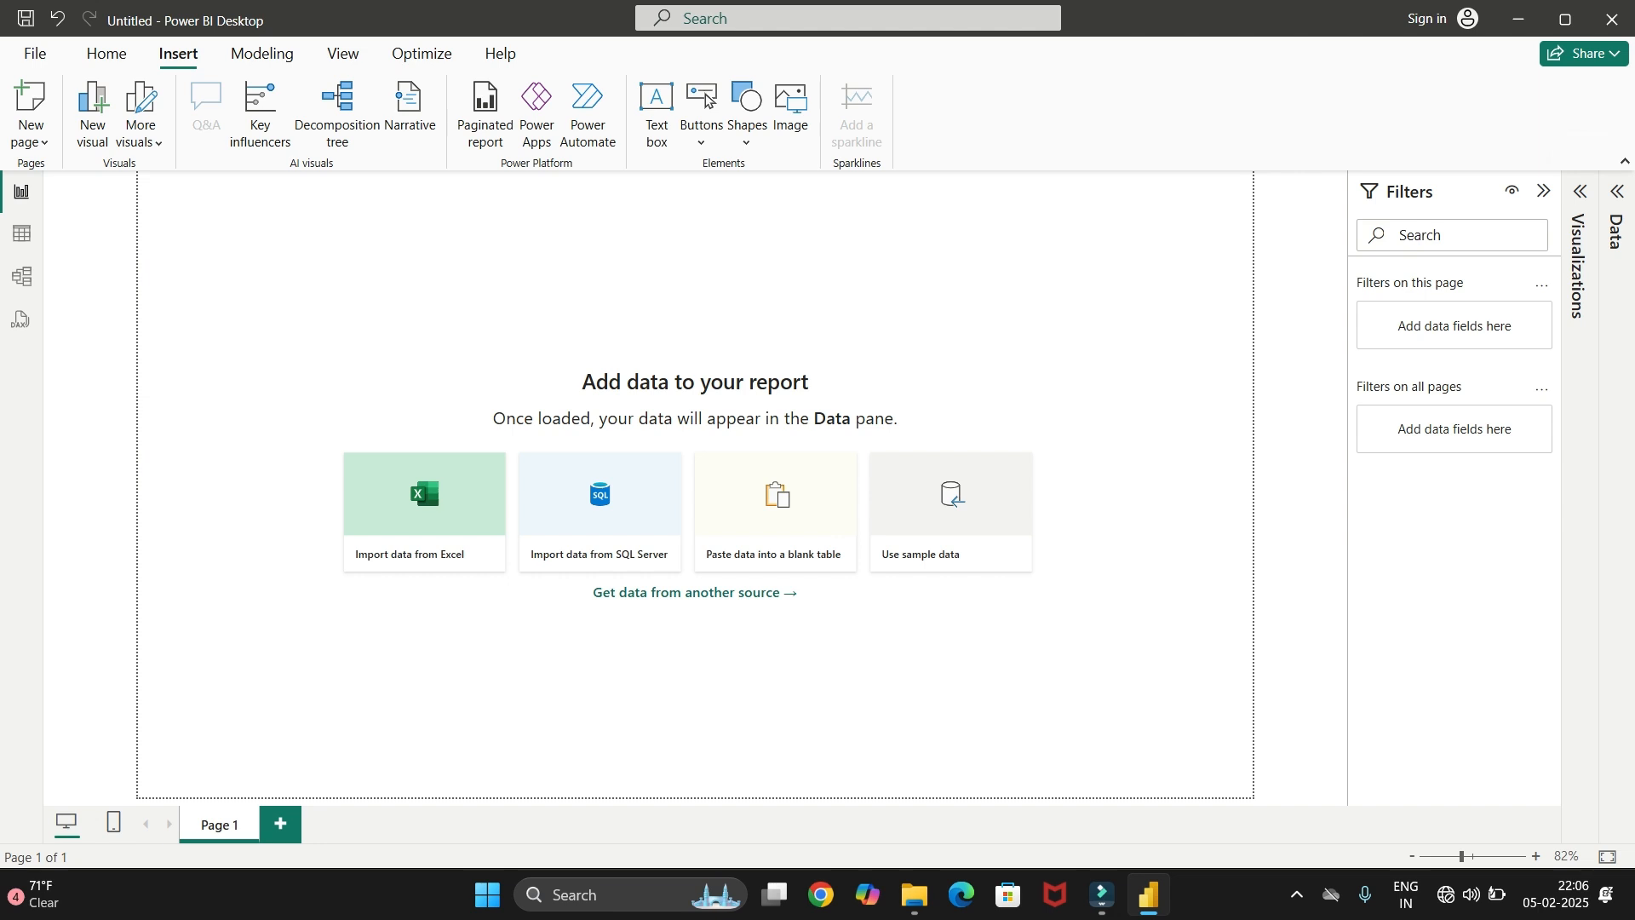
pyautogui.click(1543, 192)
pyautogui.click(1580, 191)
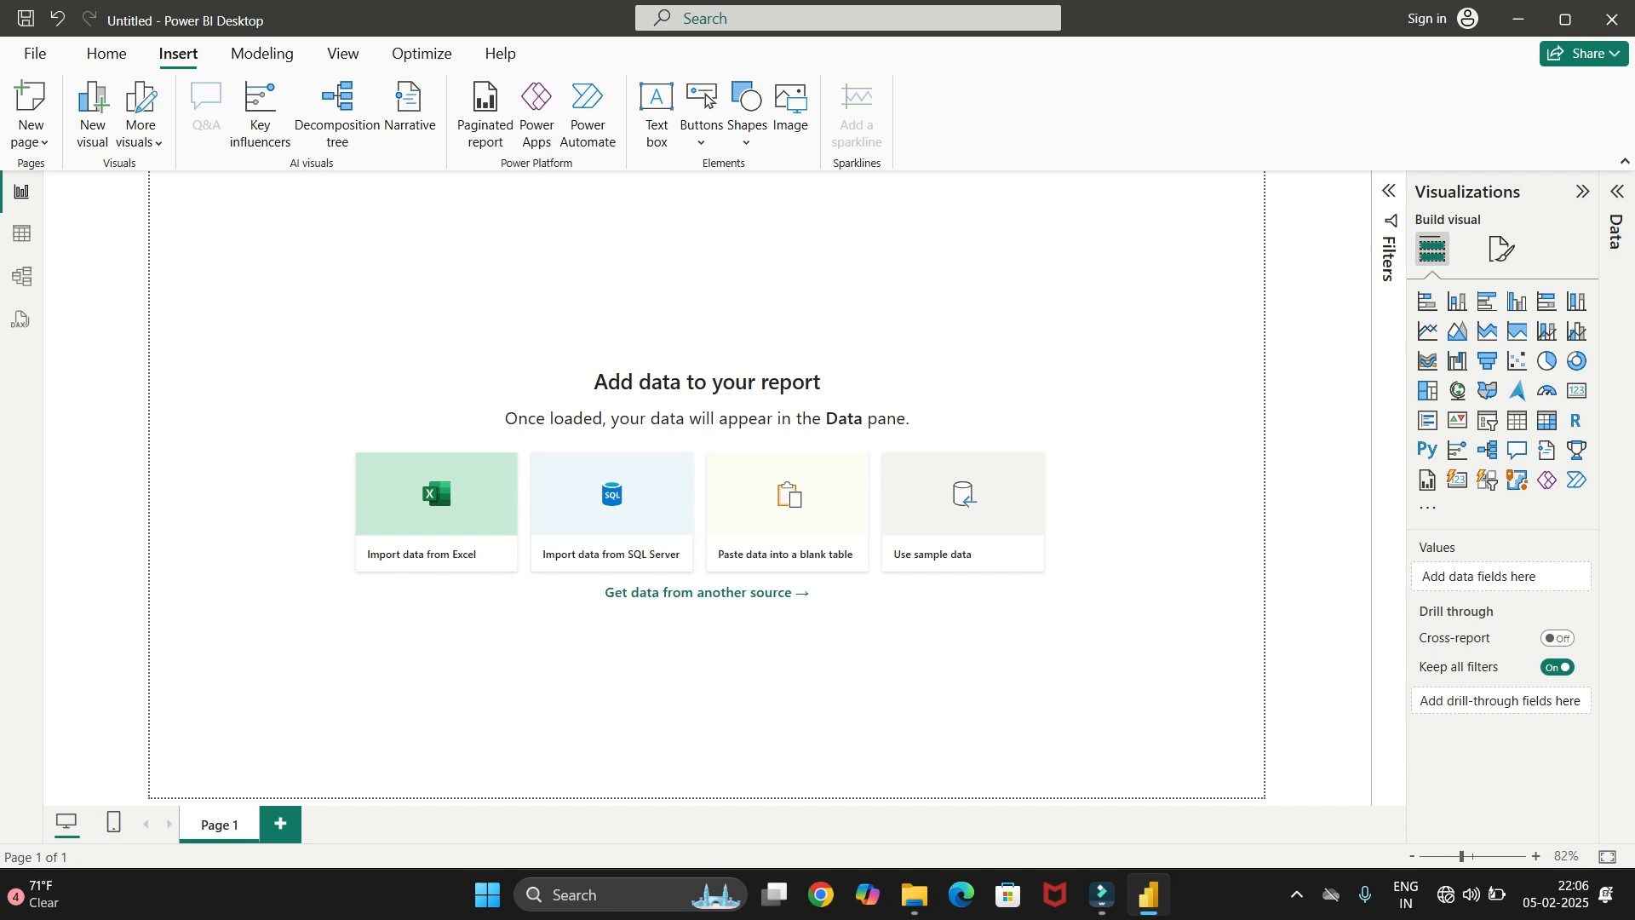
pyautogui.click(1583, 191)
pyautogui.click(1618, 191)
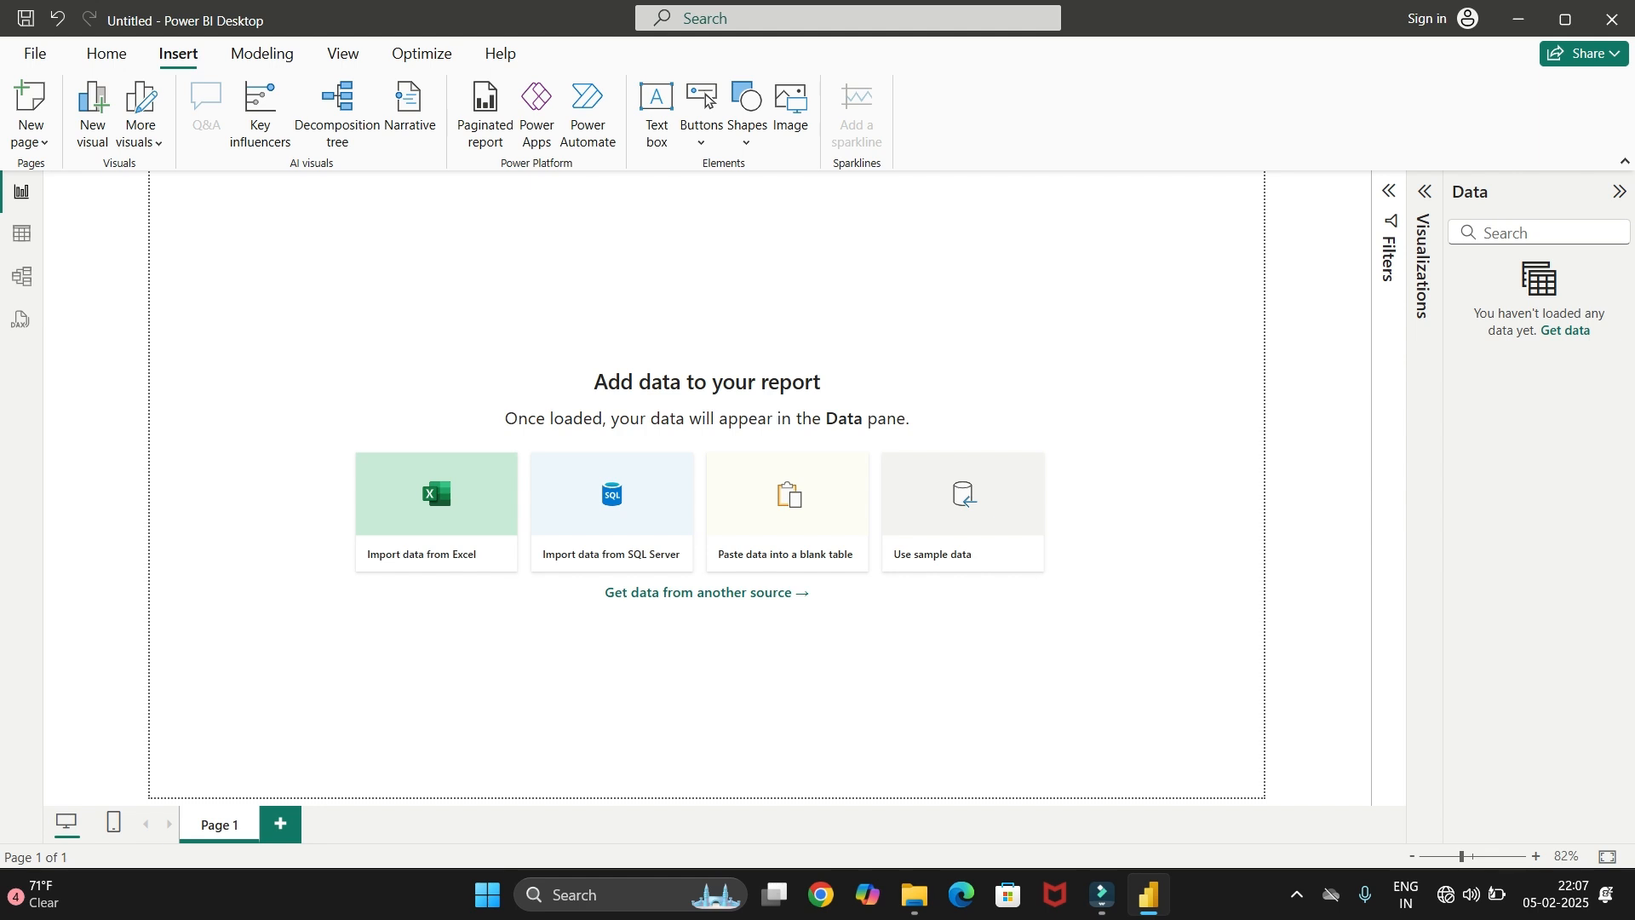
pyautogui.click(1621, 192)
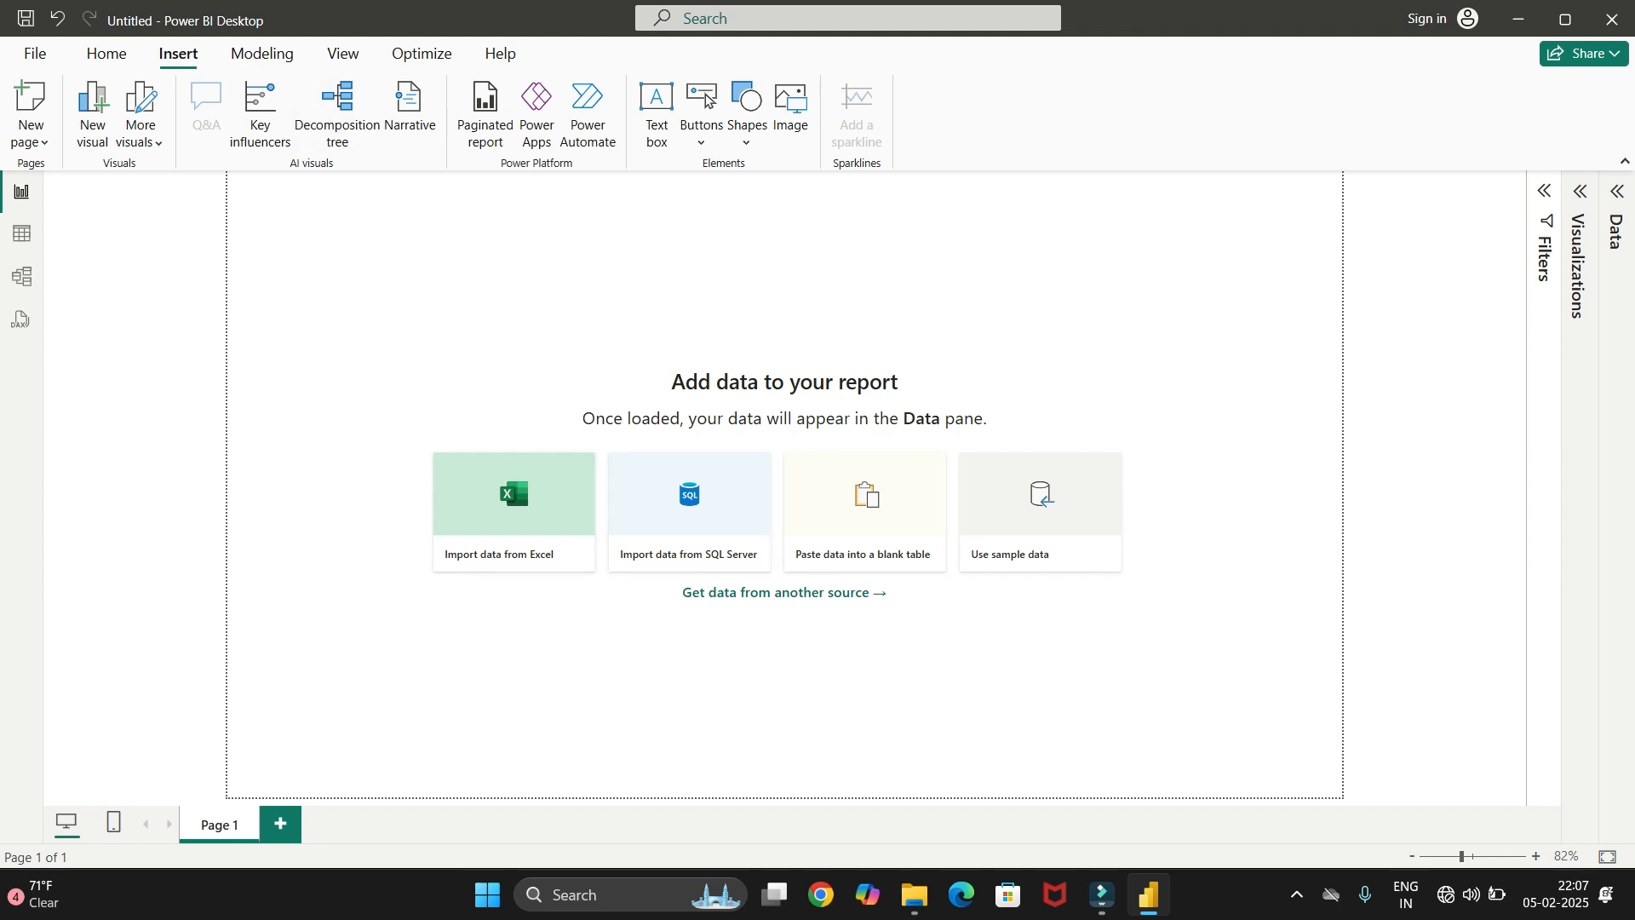
# Look through the common data sources and the full Get Data connector list, closing it without connecting
pyautogui.click(107, 54)
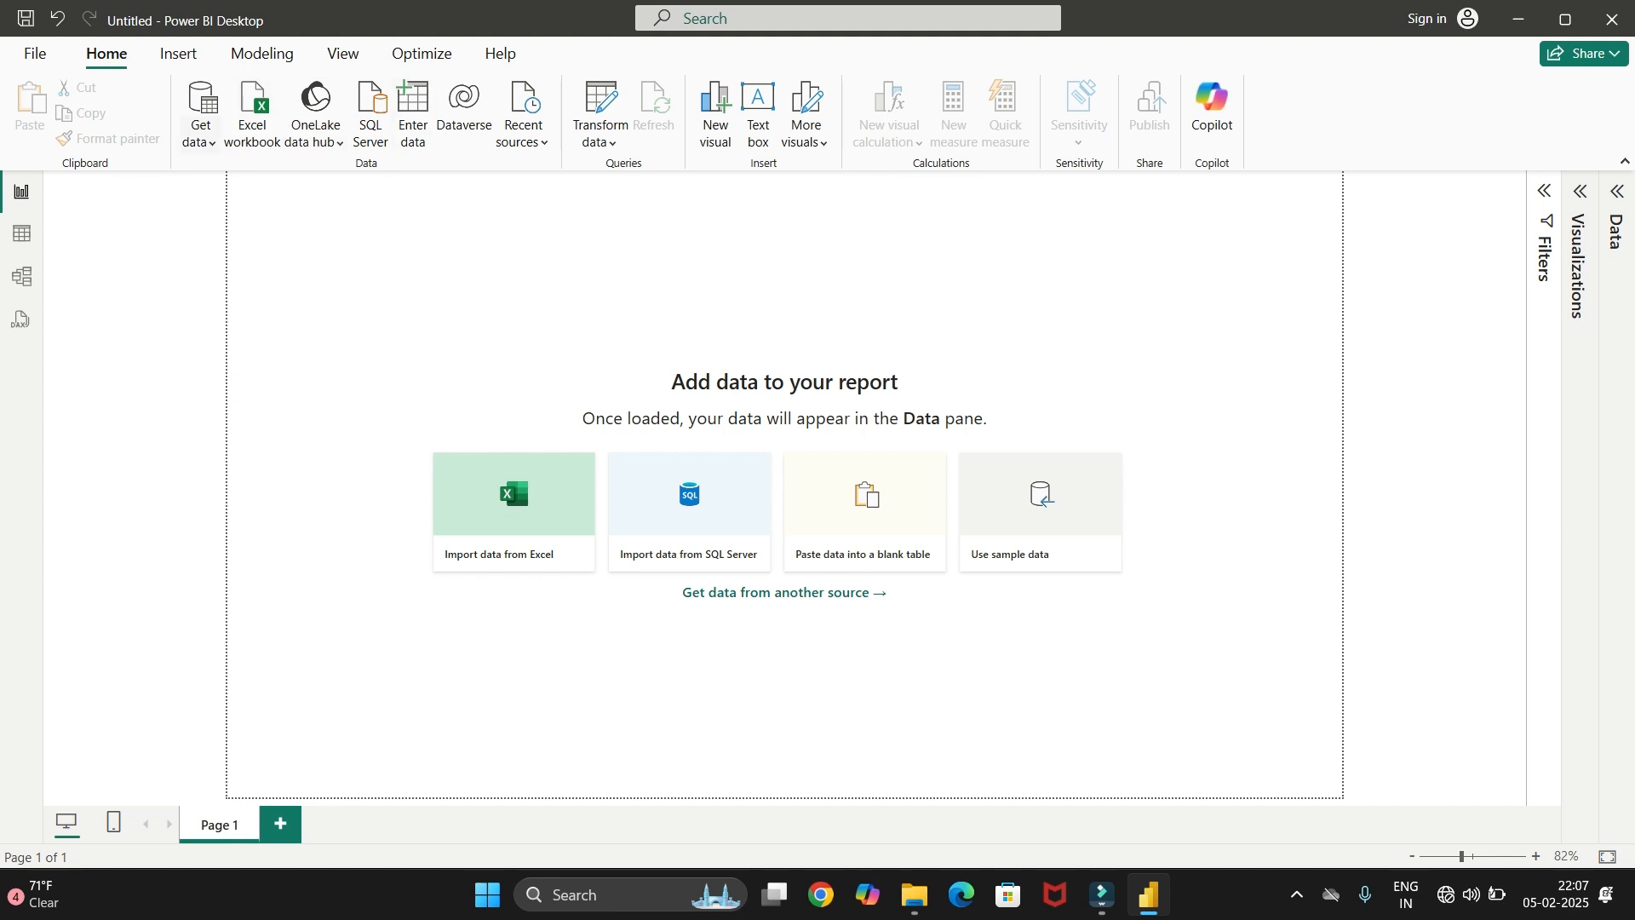
pyautogui.click(201, 133)
pyautogui.click(201, 134)
pyautogui.click(201, 134)
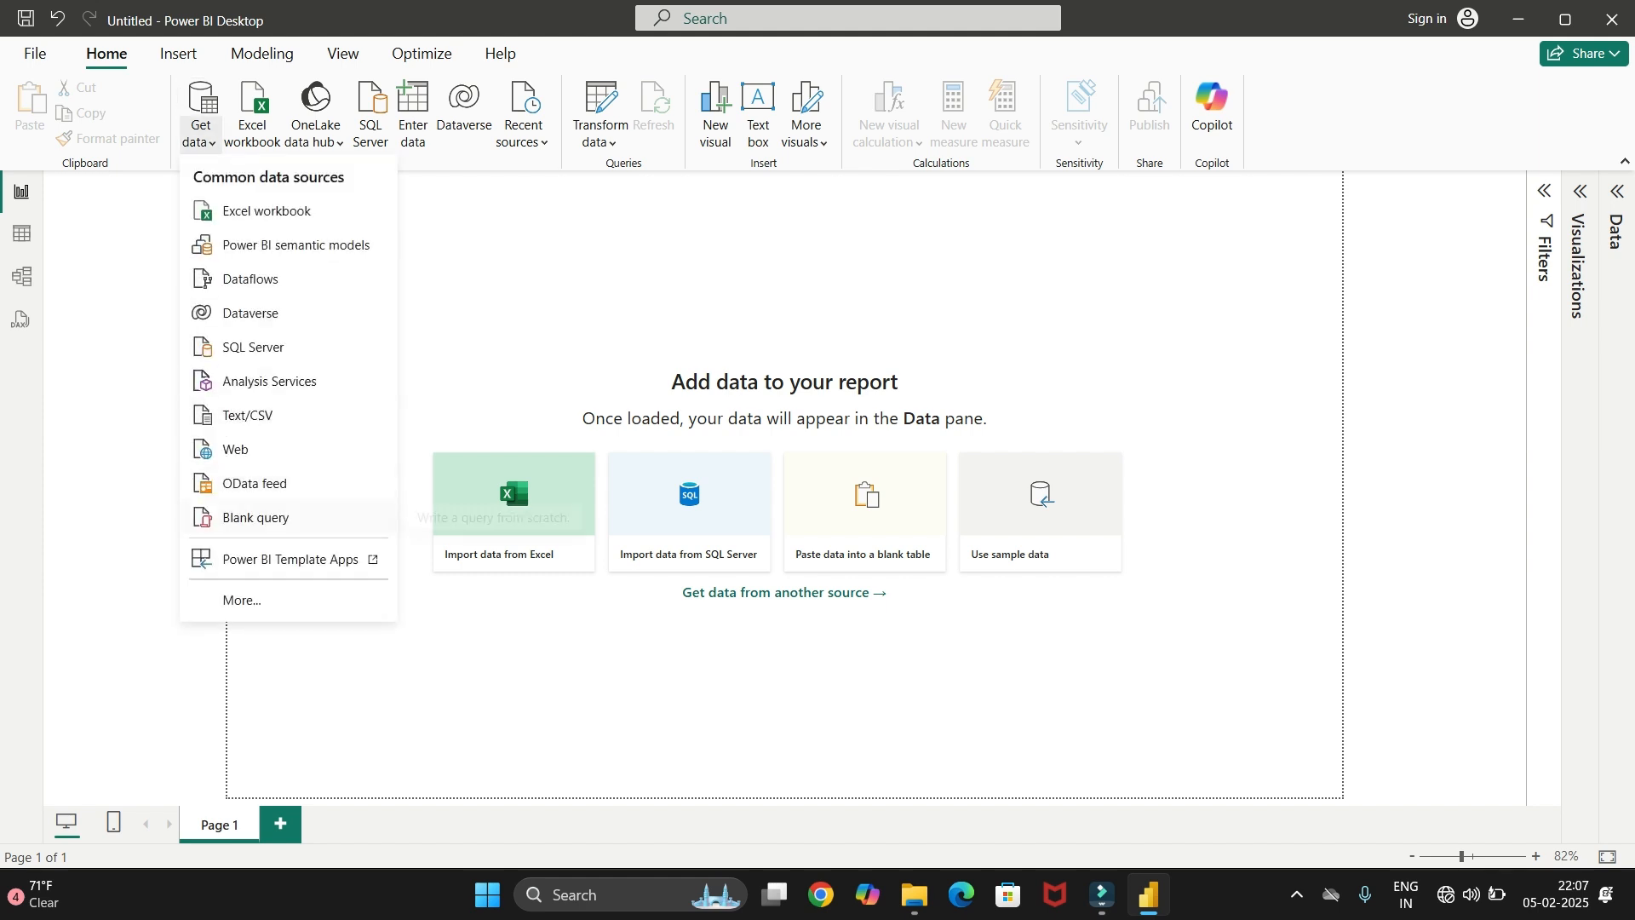
pyautogui.click(242, 600)
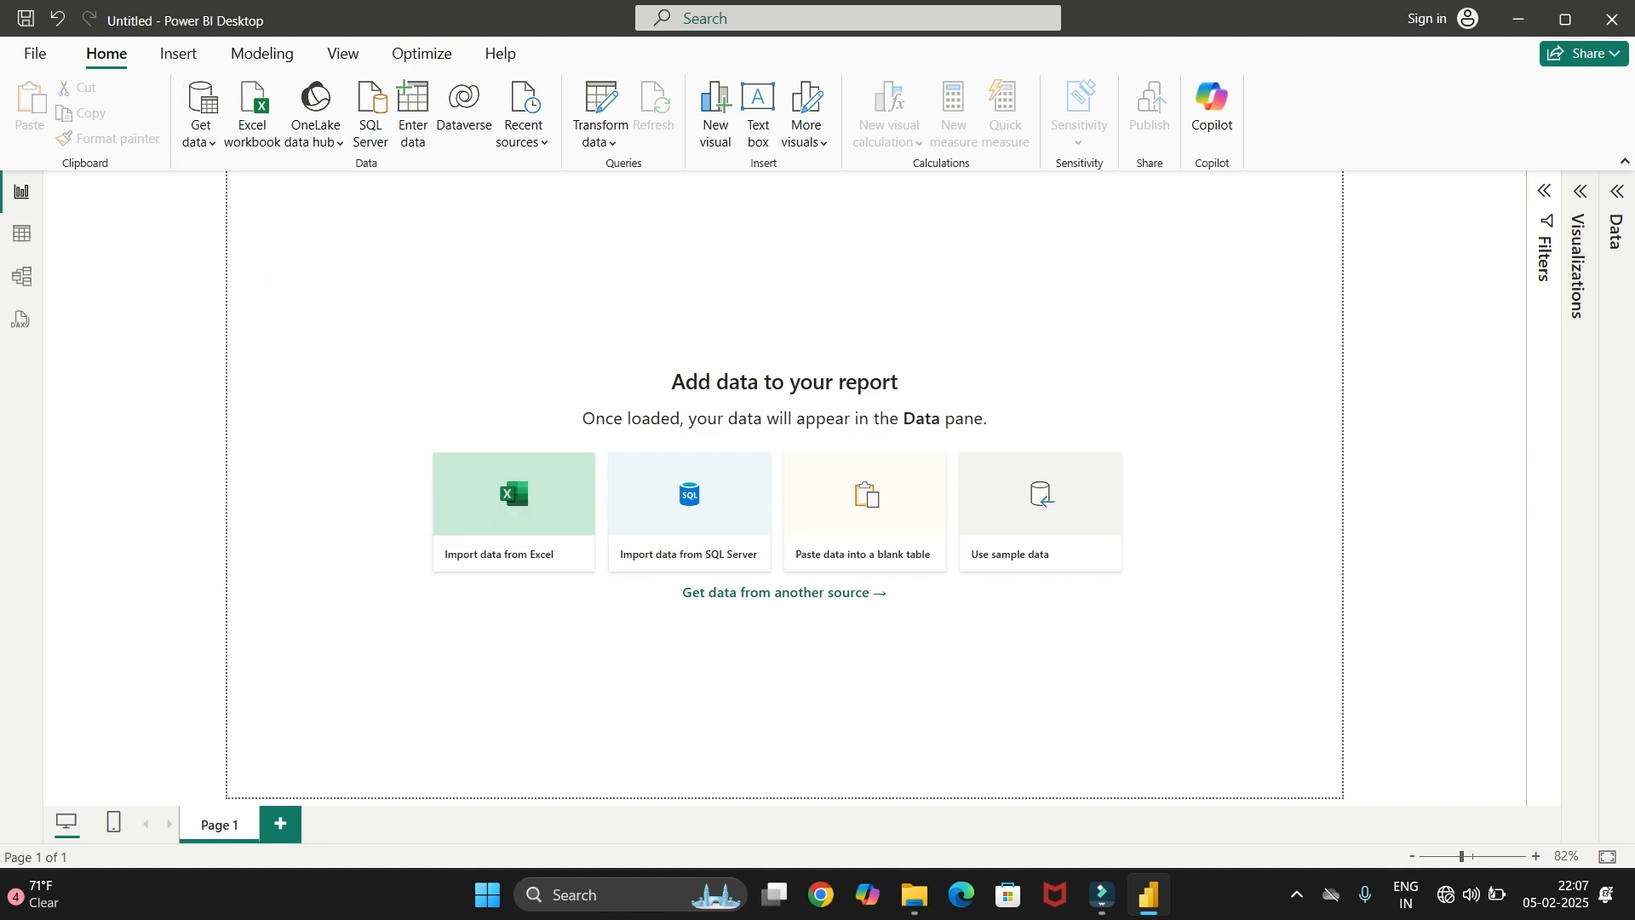
pyautogui.scroll(-10, 716, 486)
pyautogui.scroll(-20, 715, 485)
pyautogui.scroll(20, 767, 464)
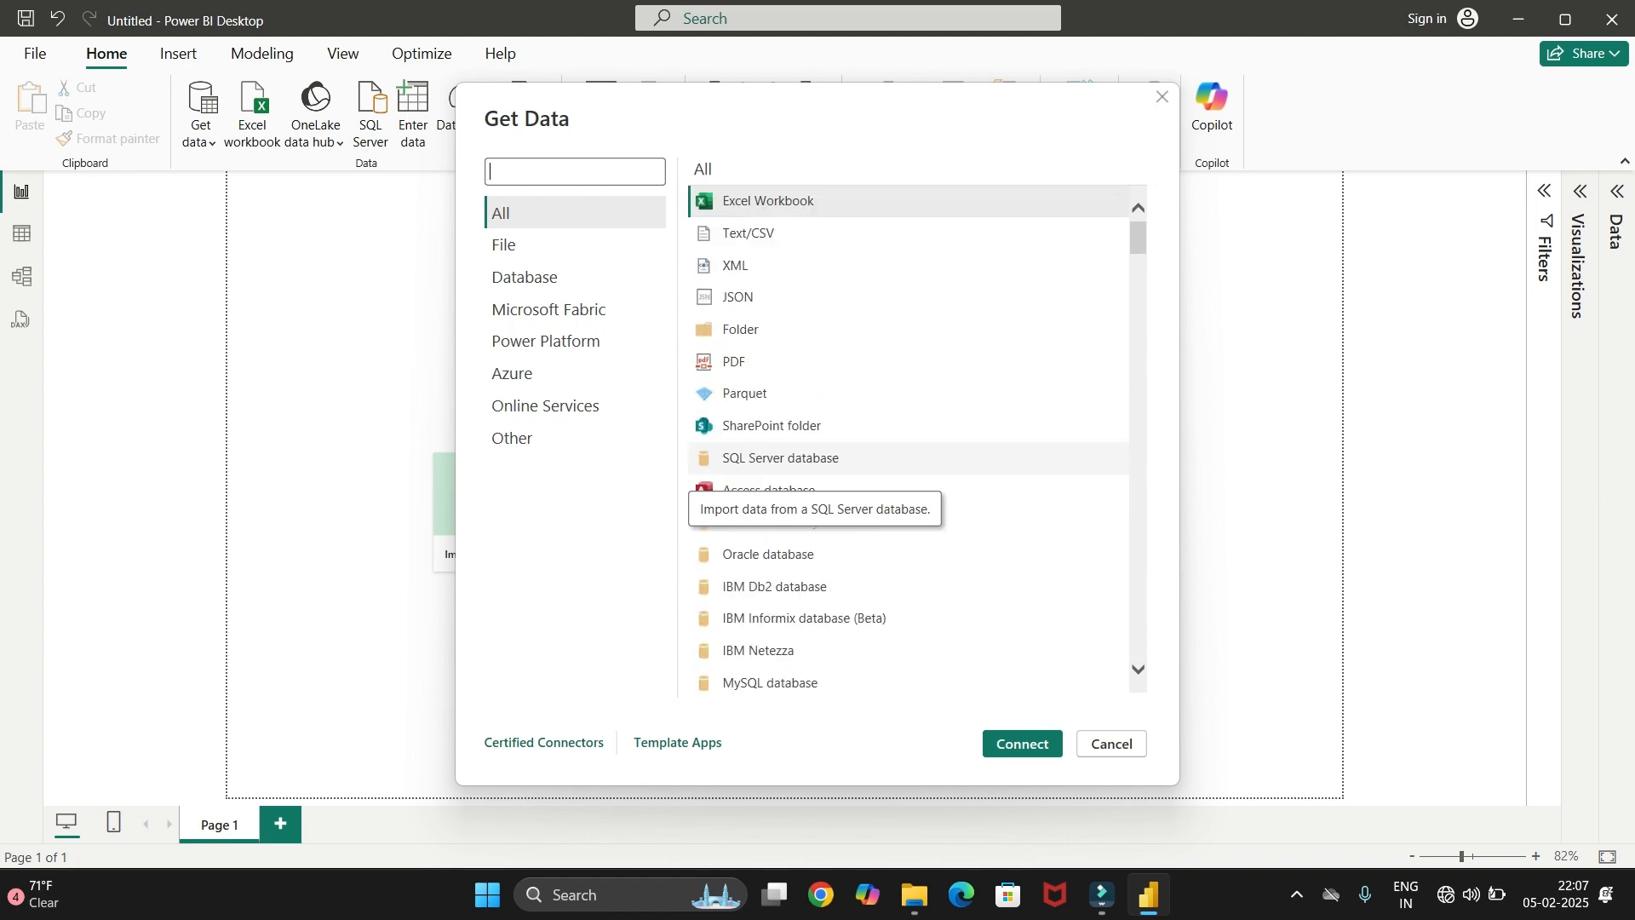
pyautogui.click(1162, 97)
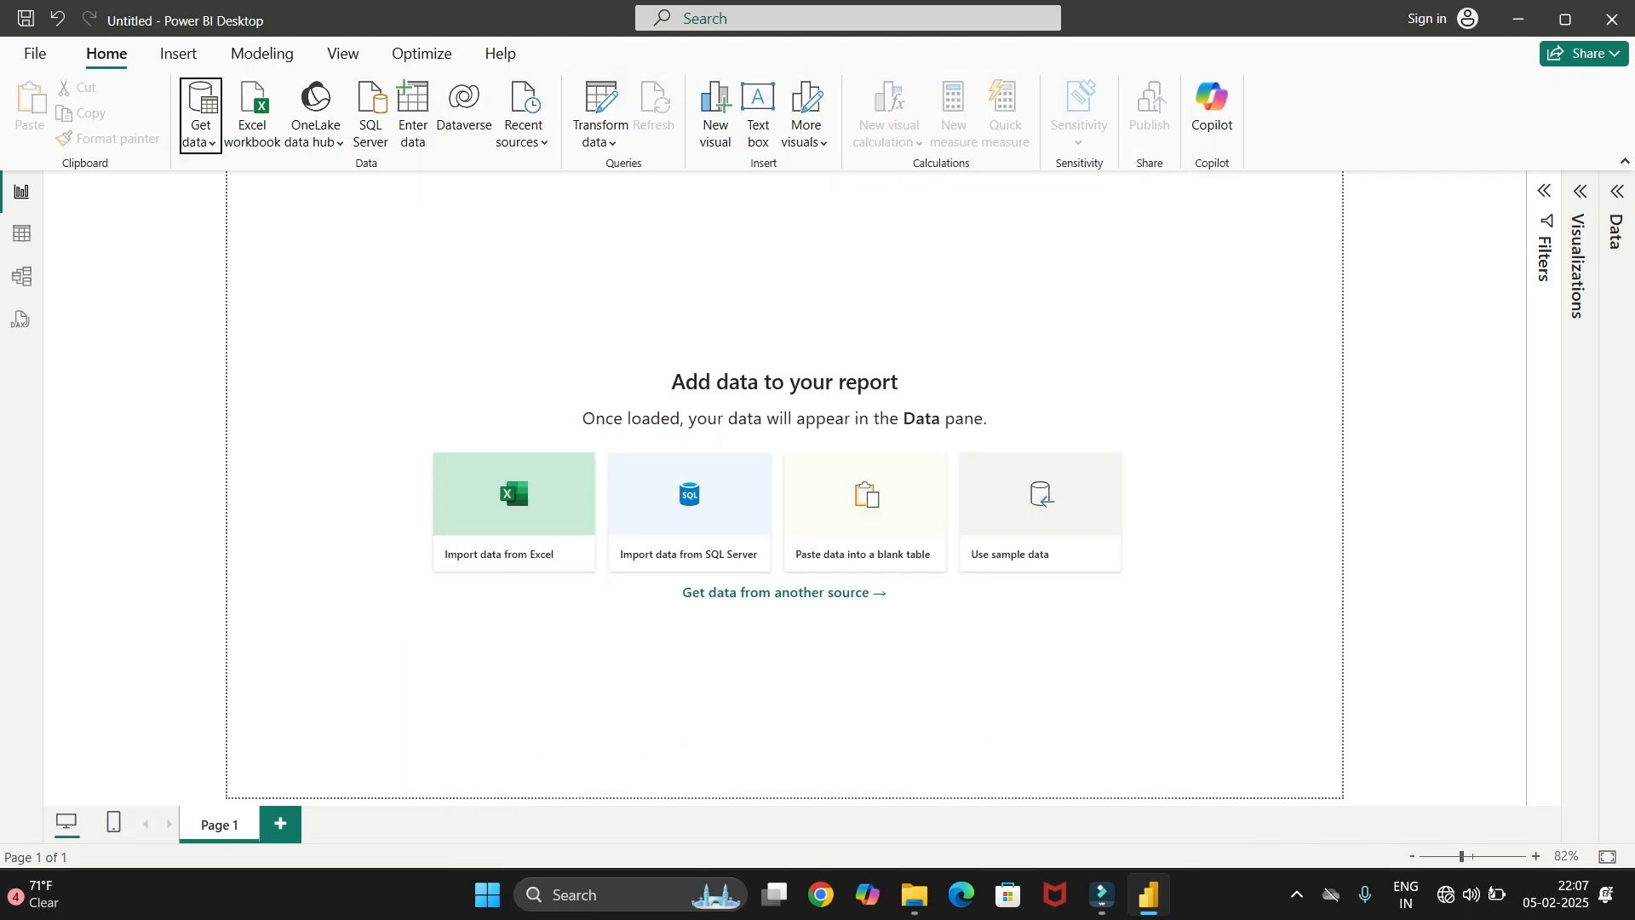
# Import Financial Sample.xlsx from the Desktop as an Excel data source, bringing up its tables in the Navigator
pyautogui.click(1518, 19)
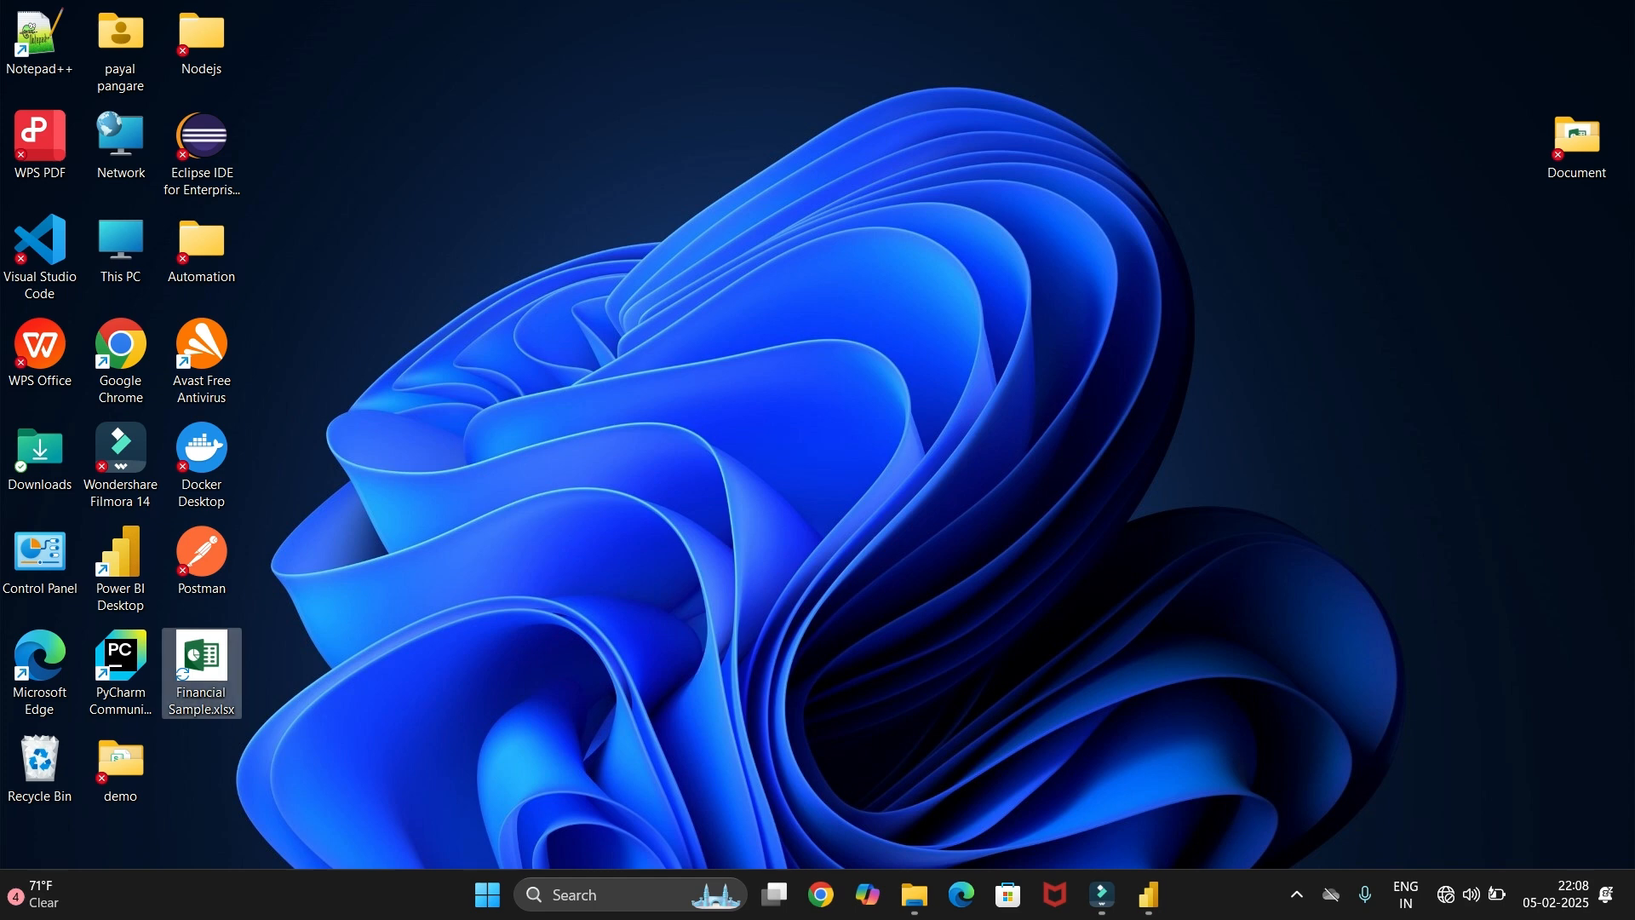
pyautogui.click(1148, 894)
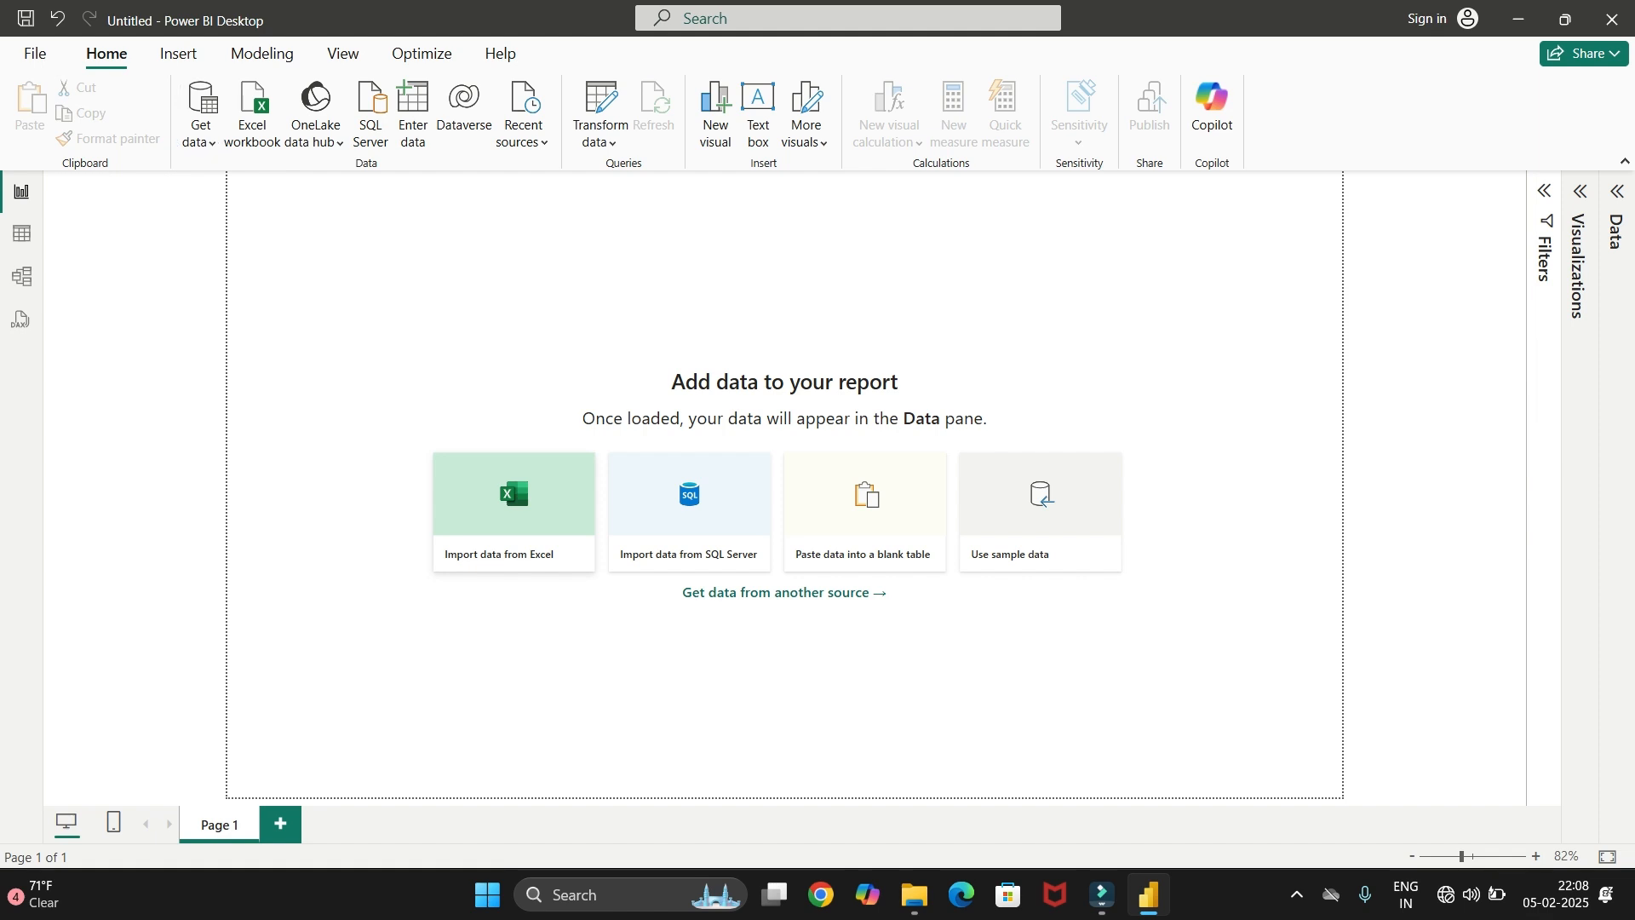
pyautogui.click(514, 511)
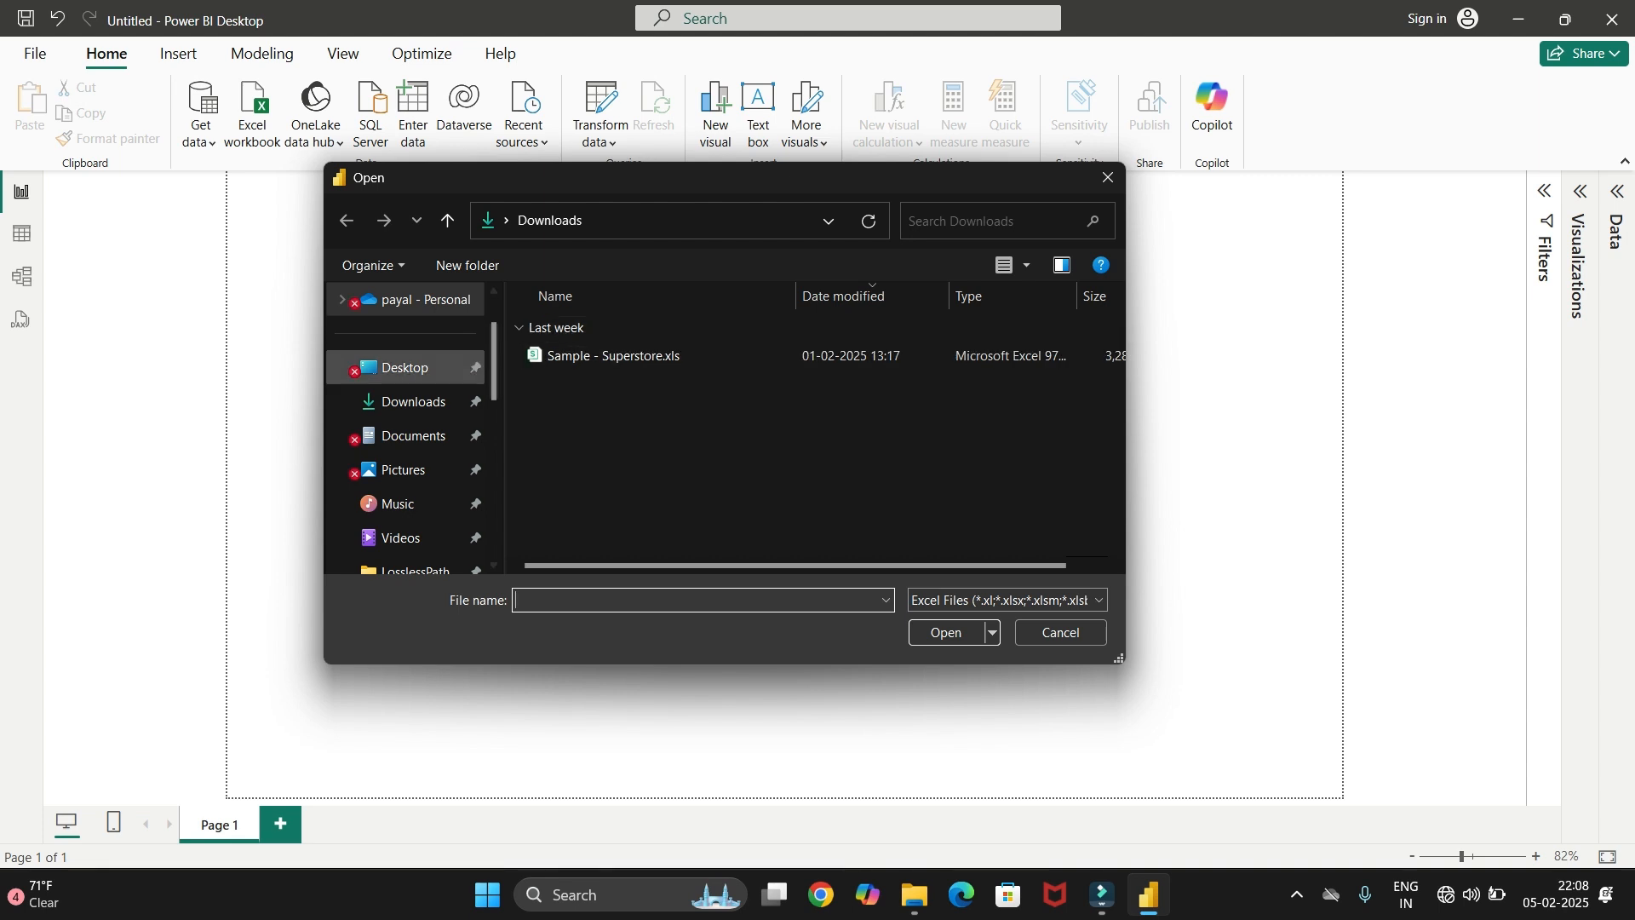
pyautogui.click(406, 368)
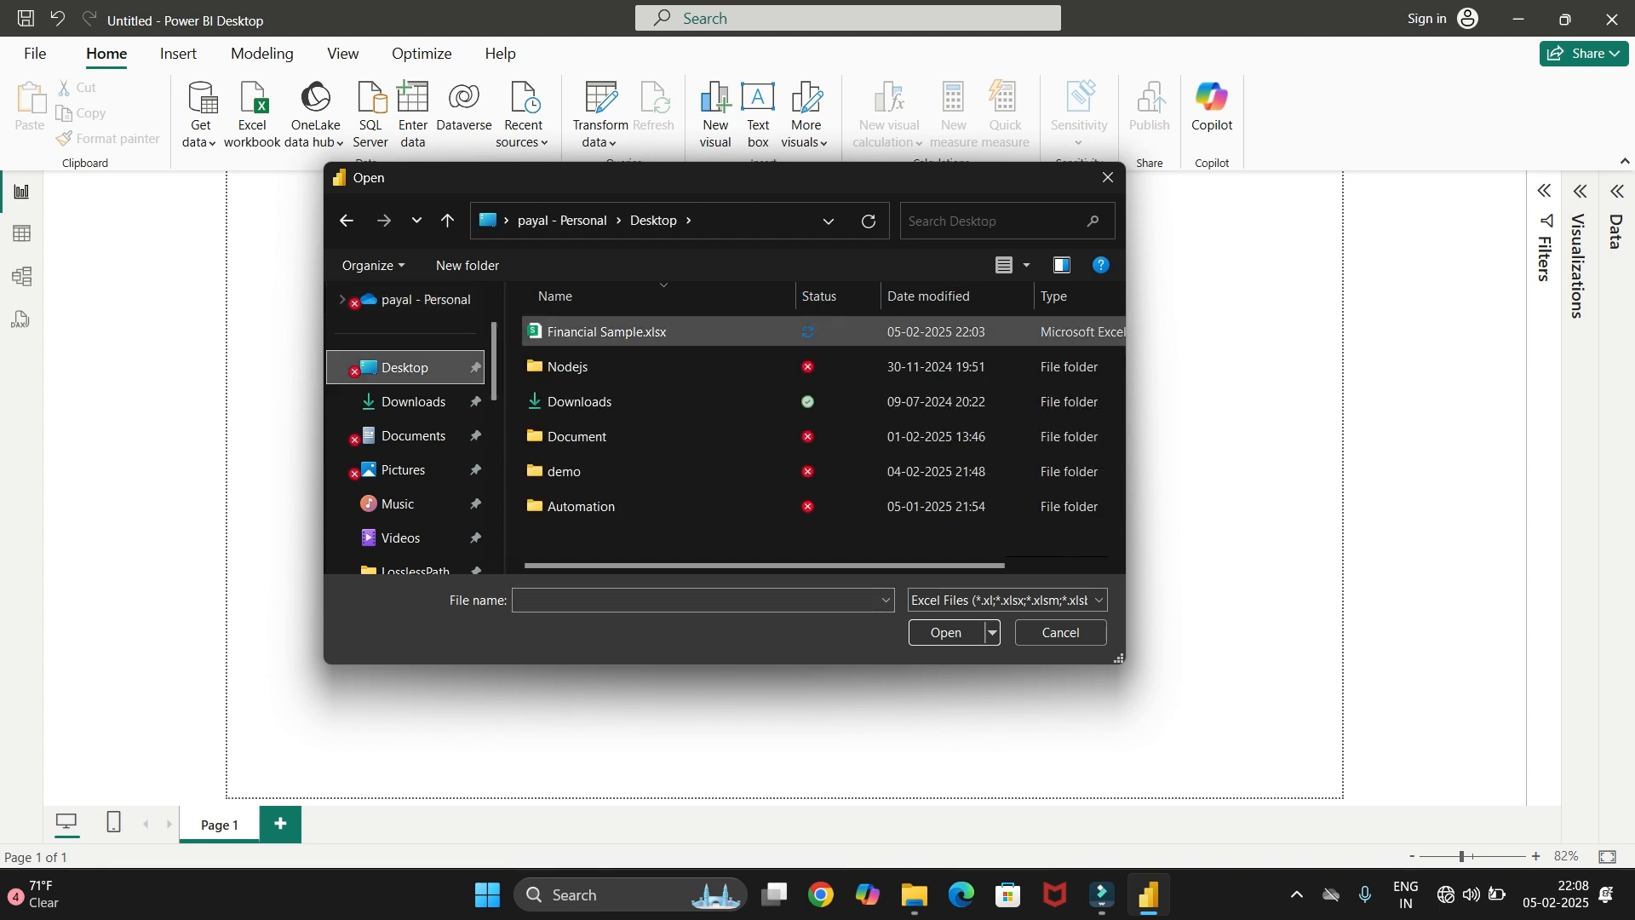
pyautogui.click(607, 332)
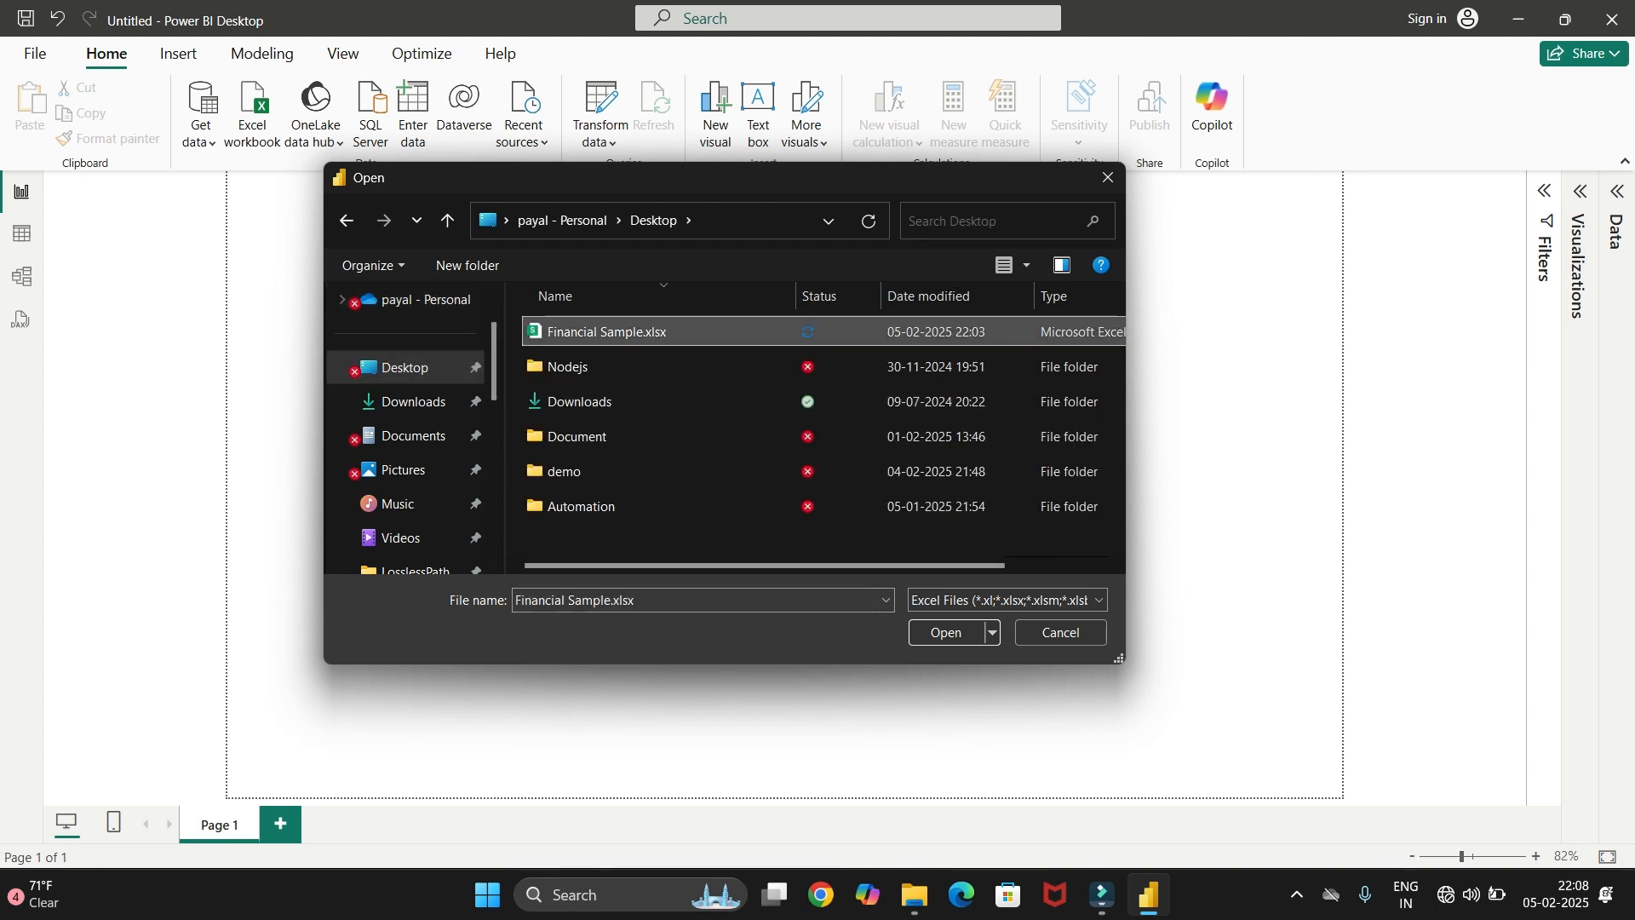
pyautogui.click(946, 632)
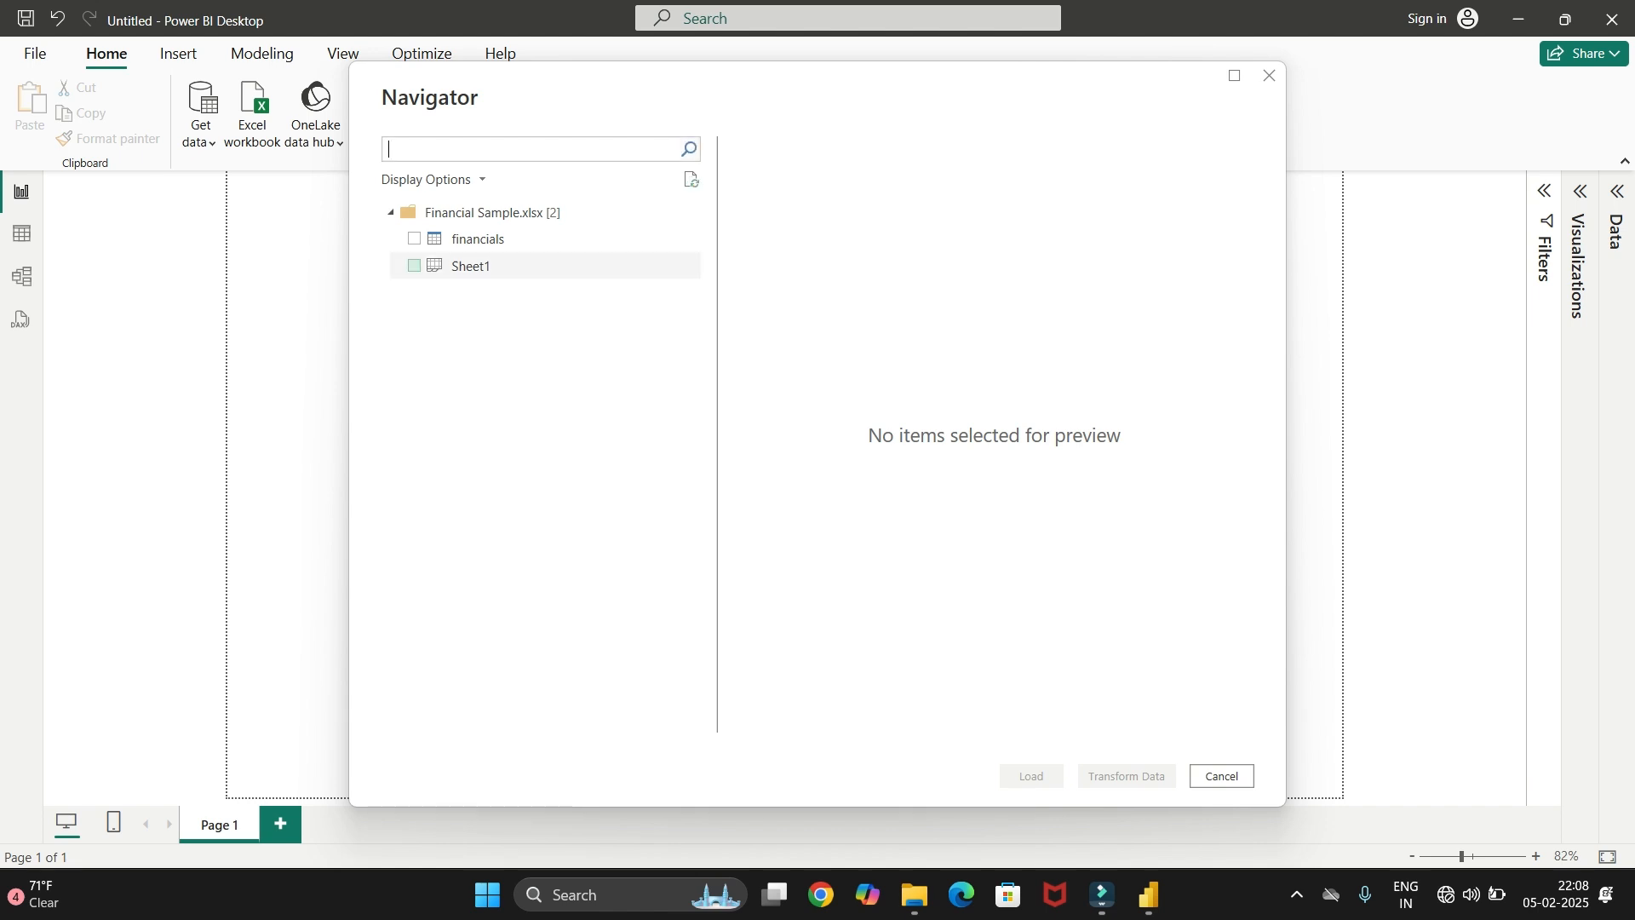
pyautogui.moveTo(745, 94); pyautogui.dragTo(732, 69)
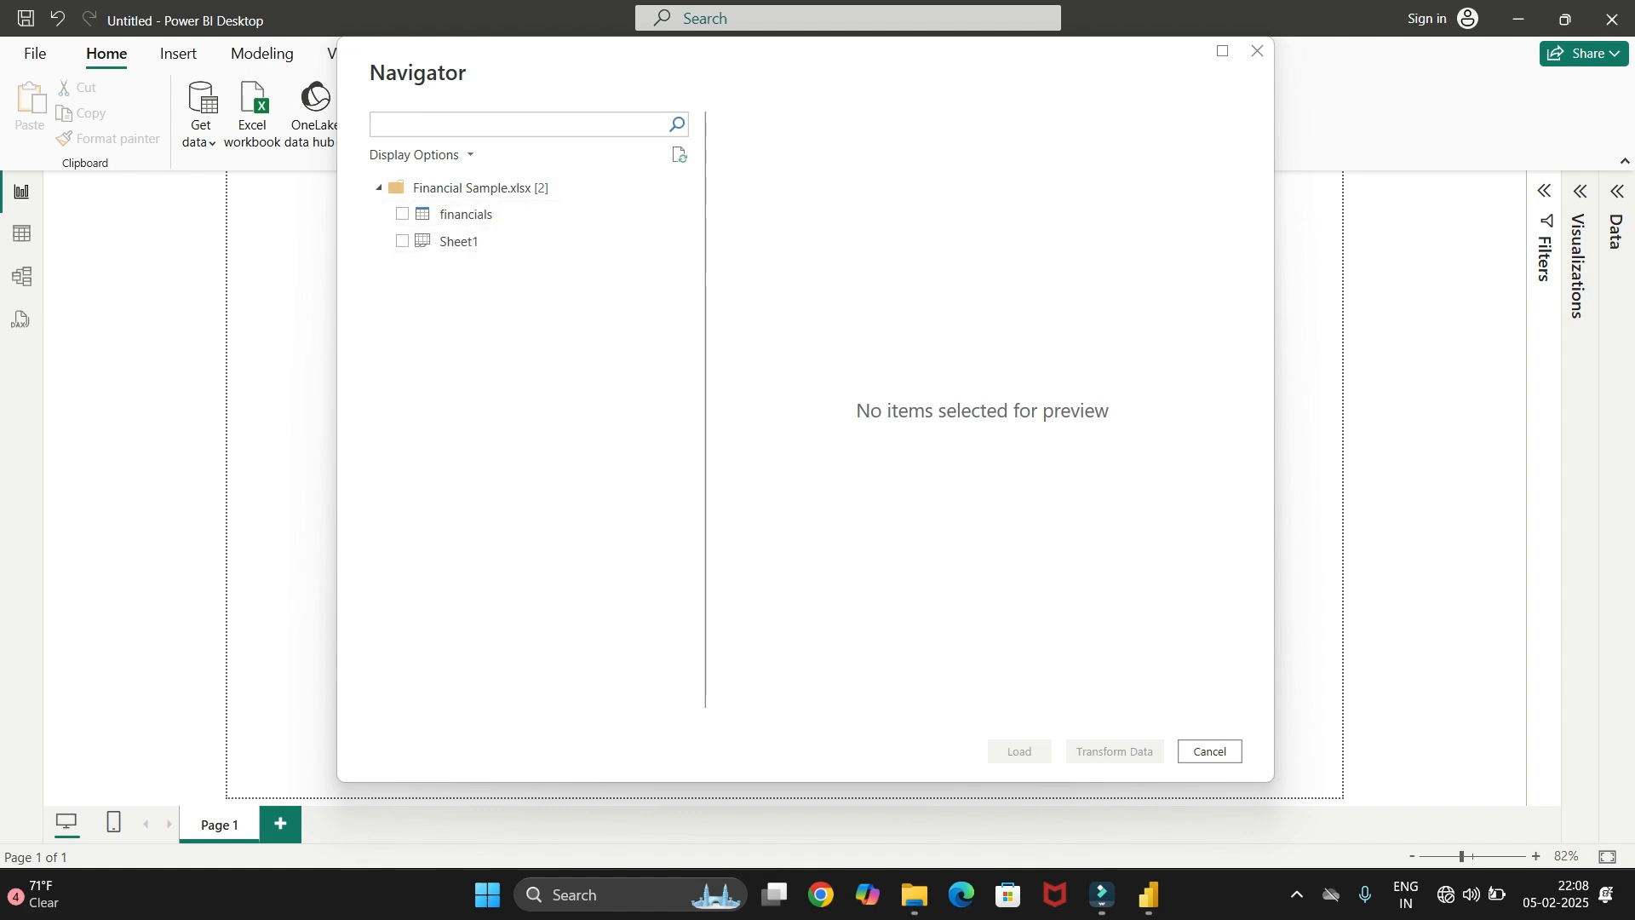
# Open the Financial Sample workbook from the desktop in Excel and dismiss the file pop-up
pyautogui.press('super+d')
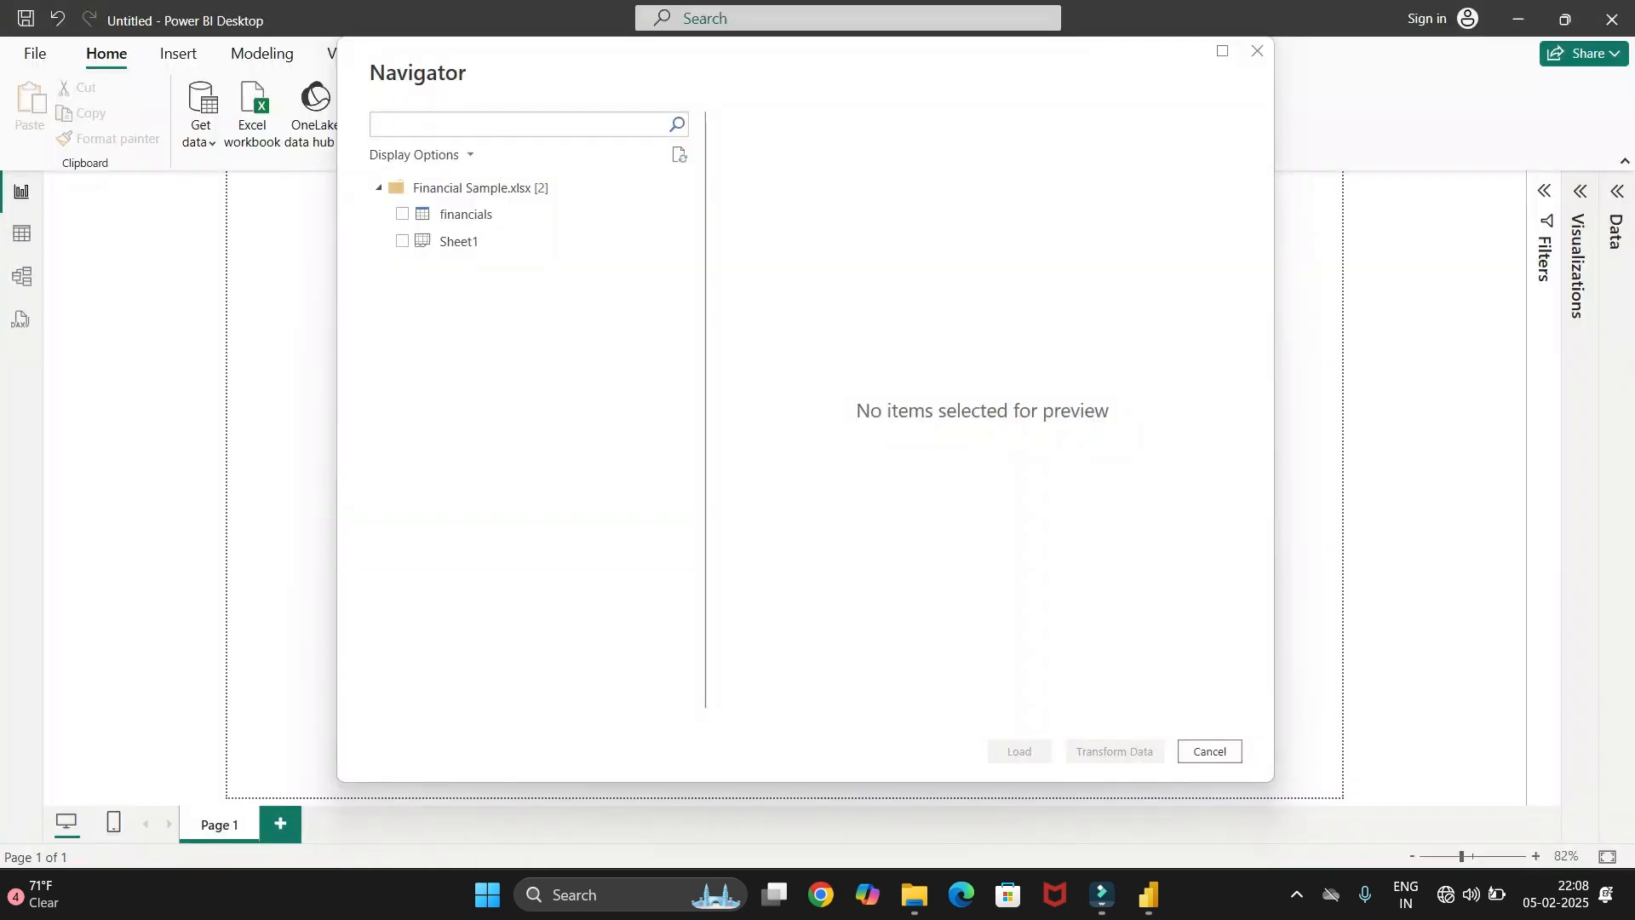
pyautogui.rightClick(204, 636)
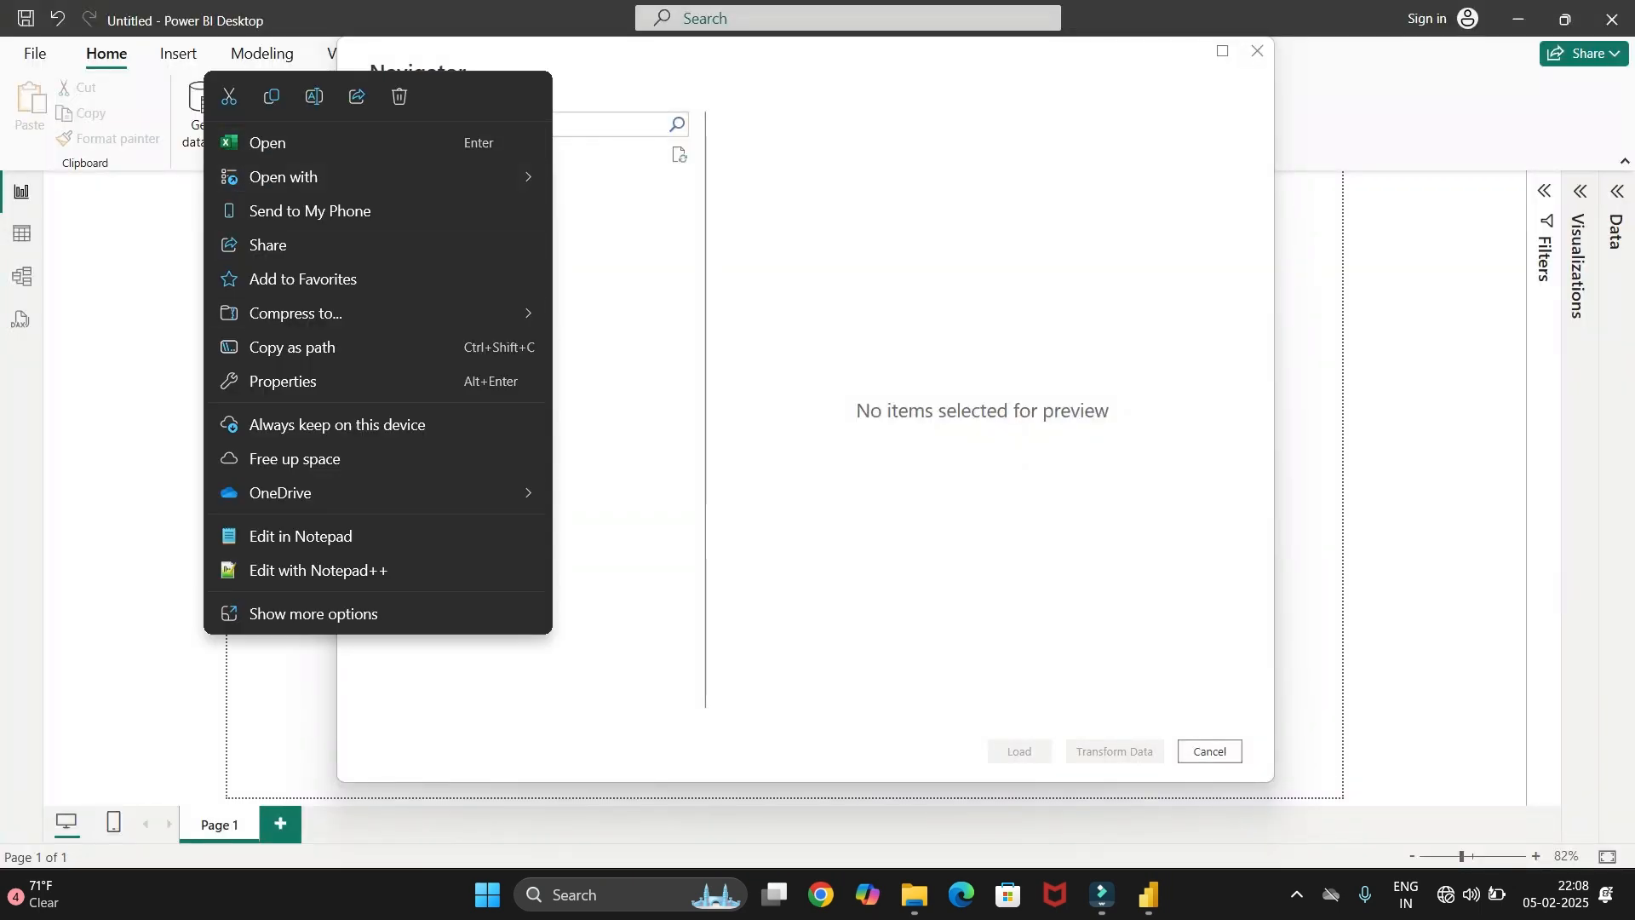
pyautogui.press('super+d')
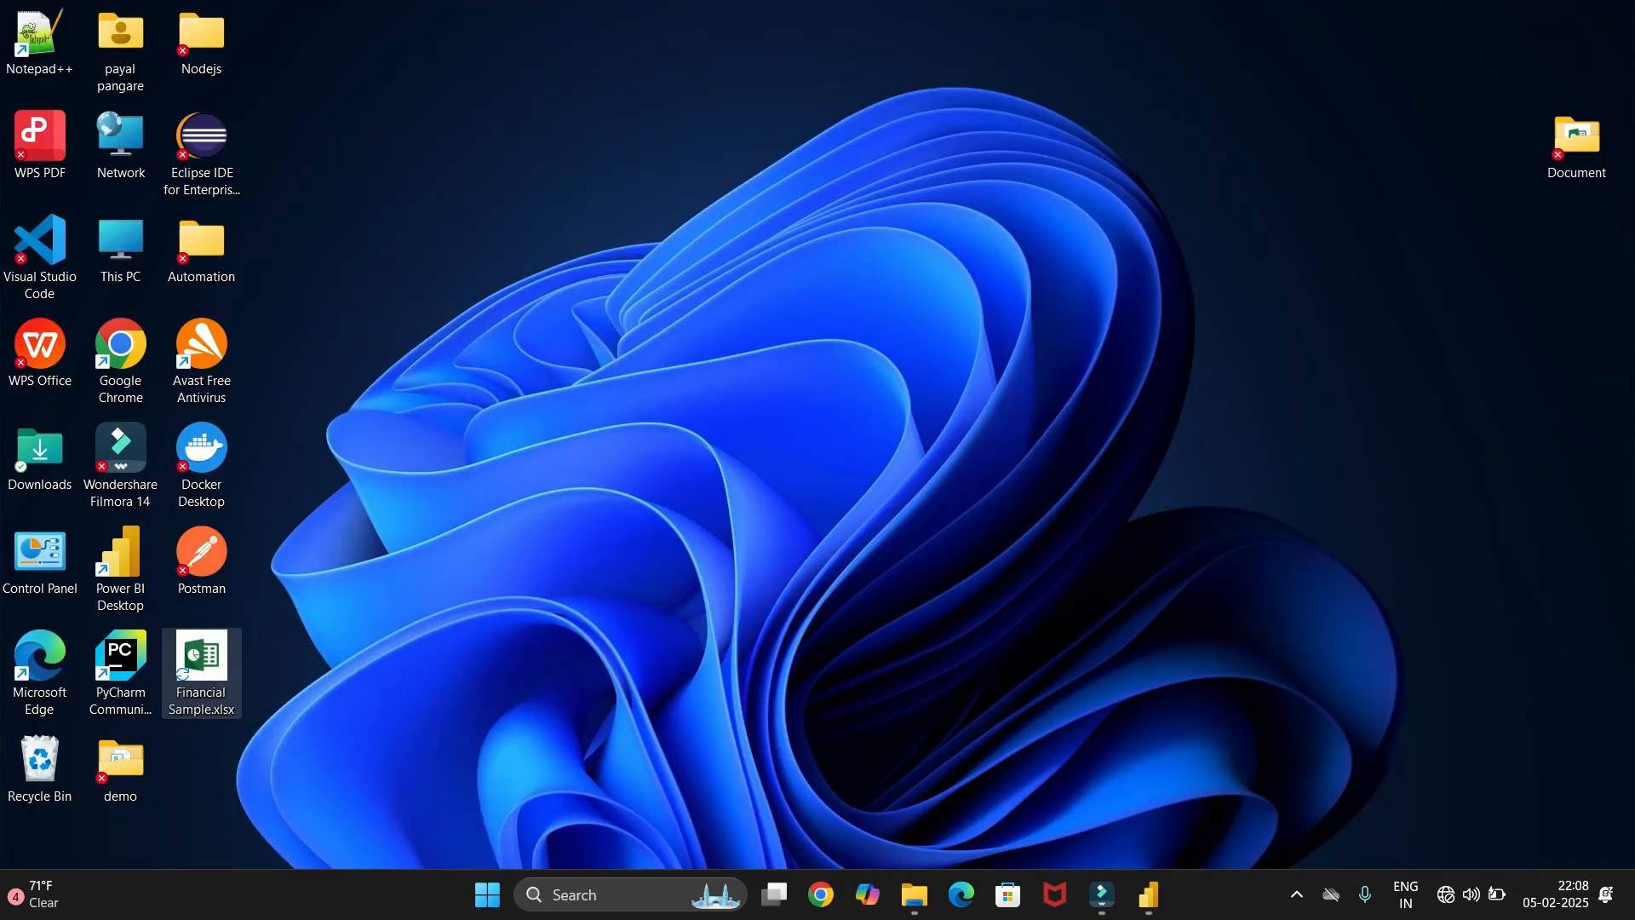
pyautogui.press('super+d')
pyautogui.press('super+d')
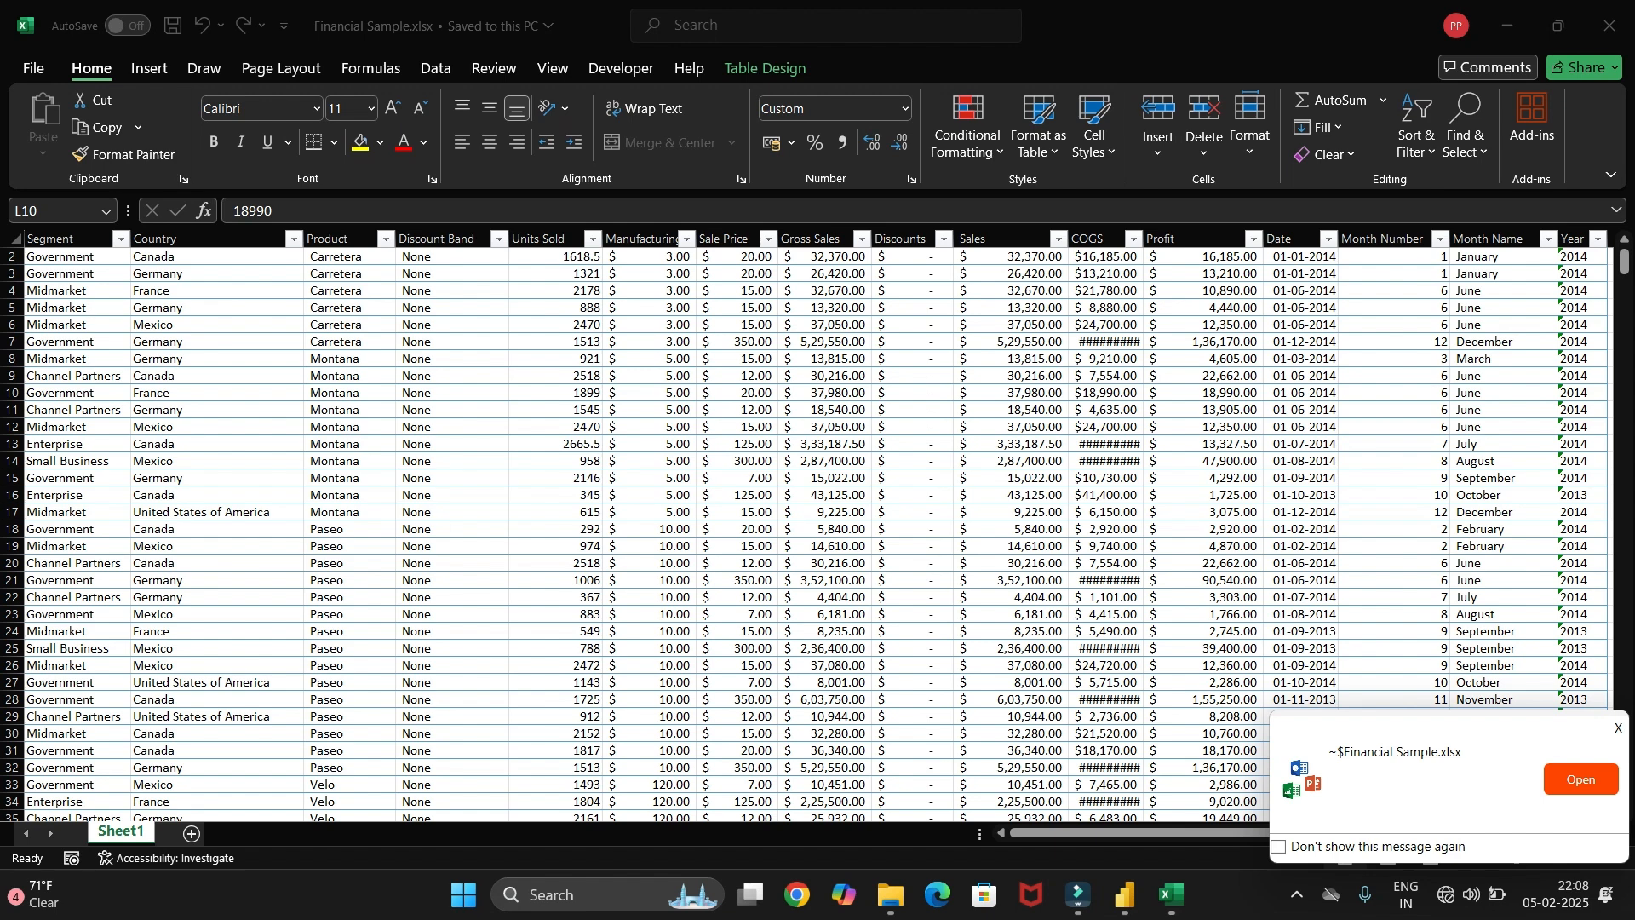
pyautogui.click(1619, 728)
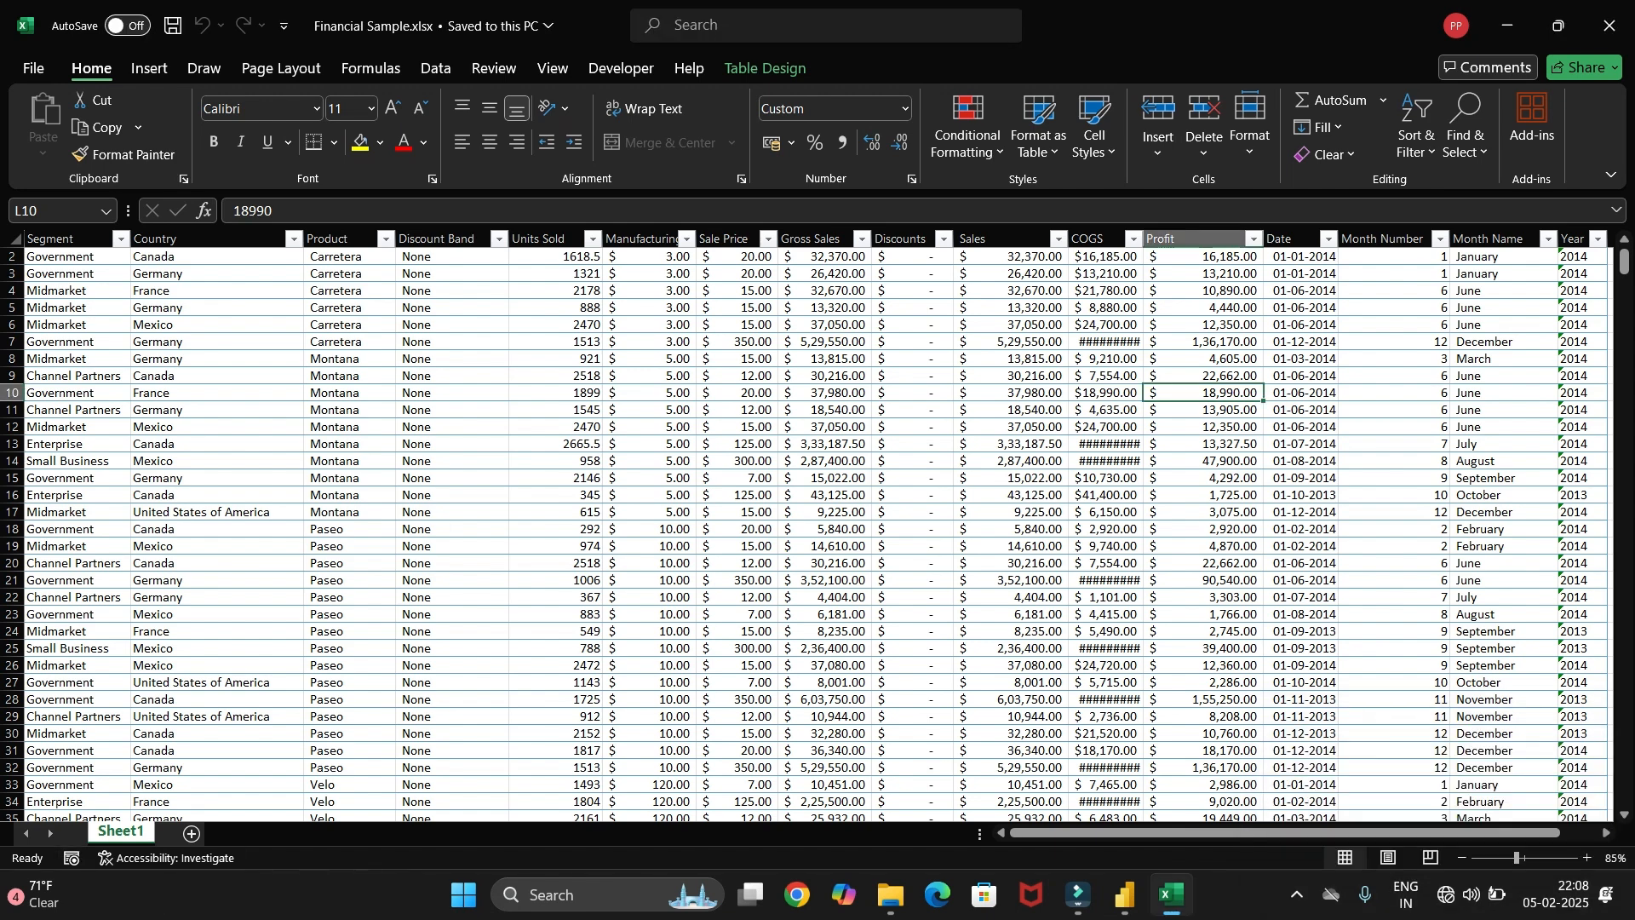
# Add three blank sheets, Sheet2 to Sheet4, to the workbook and compare them with Power BI's Navigator list
pyautogui.click(192, 834)
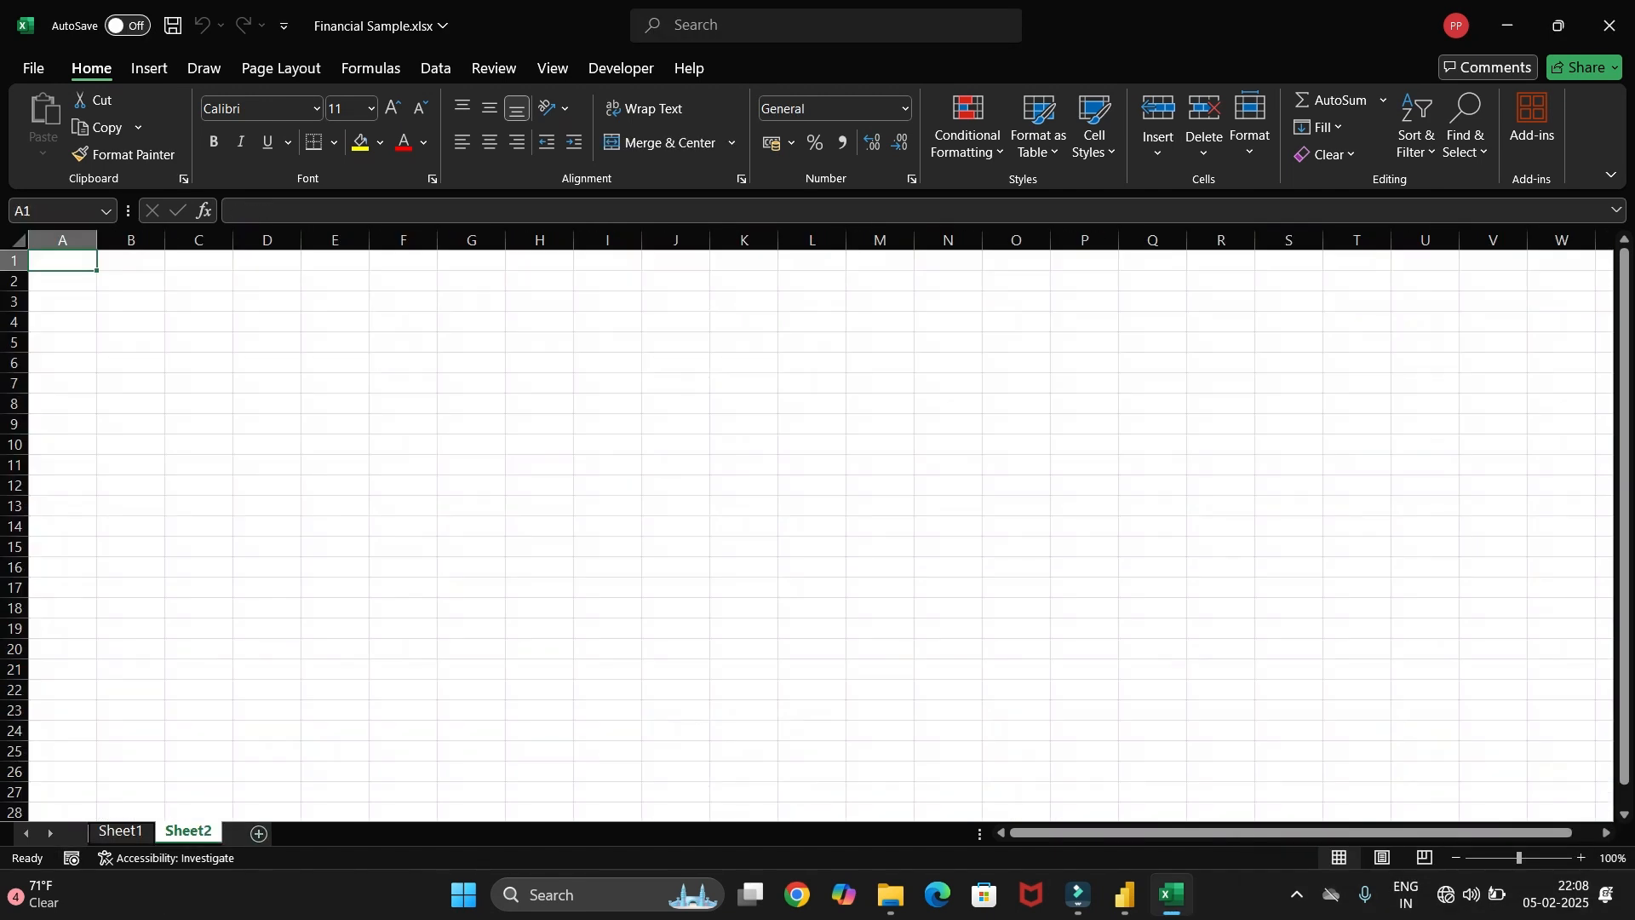
pyautogui.click(259, 833)
pyautogui.click(326, 834)
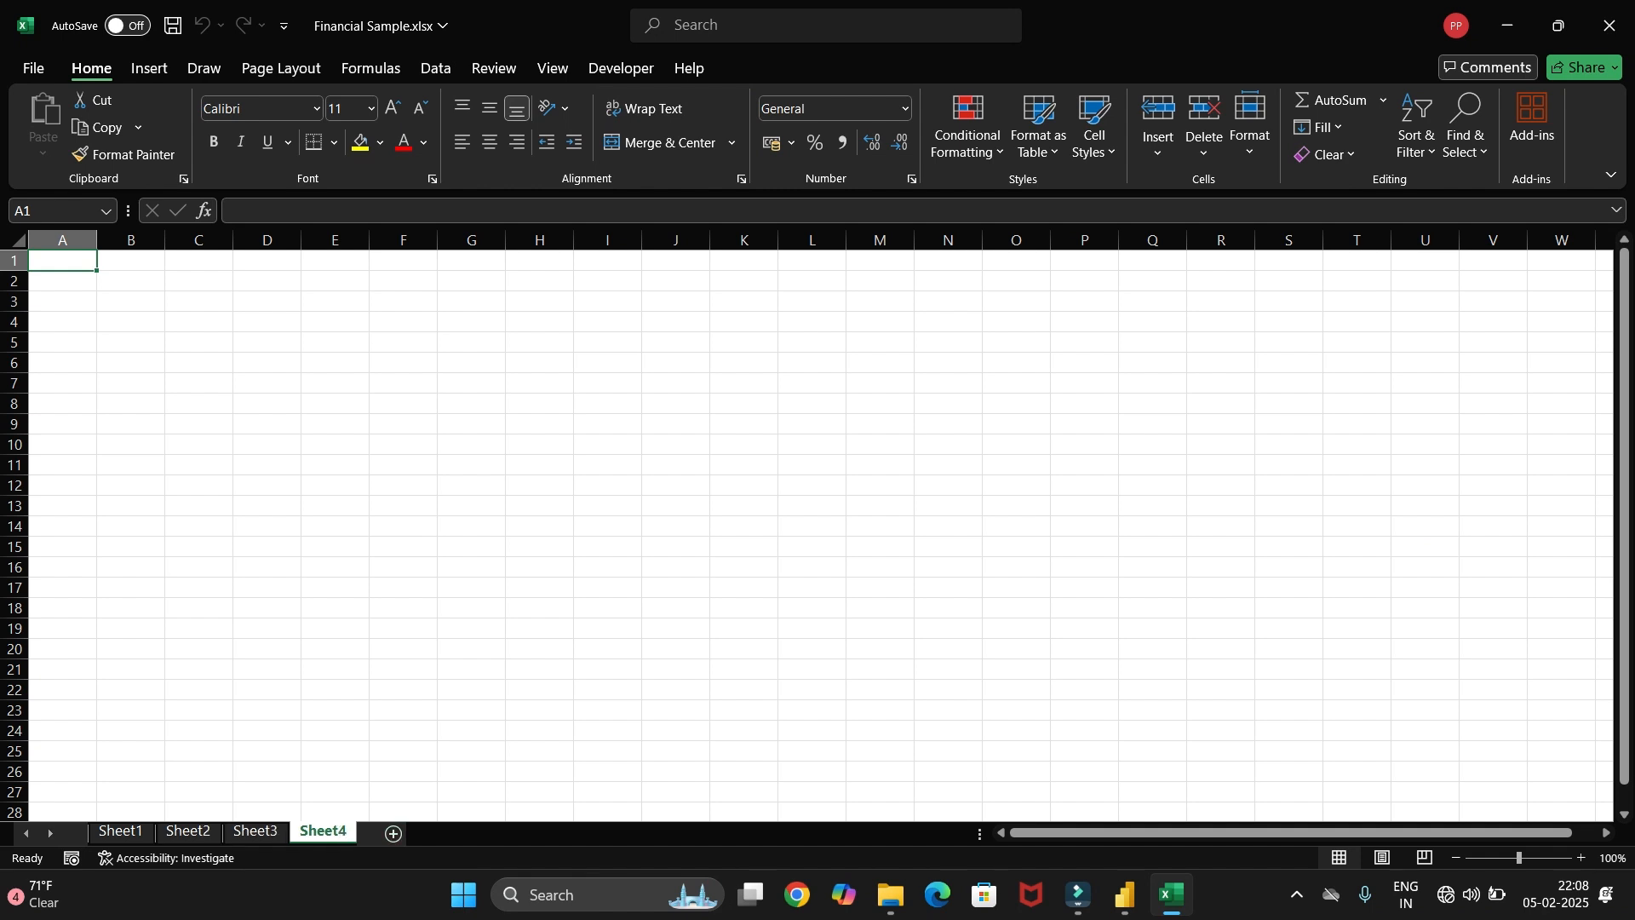
pyautogui.hotkey('alt', 'Tab')
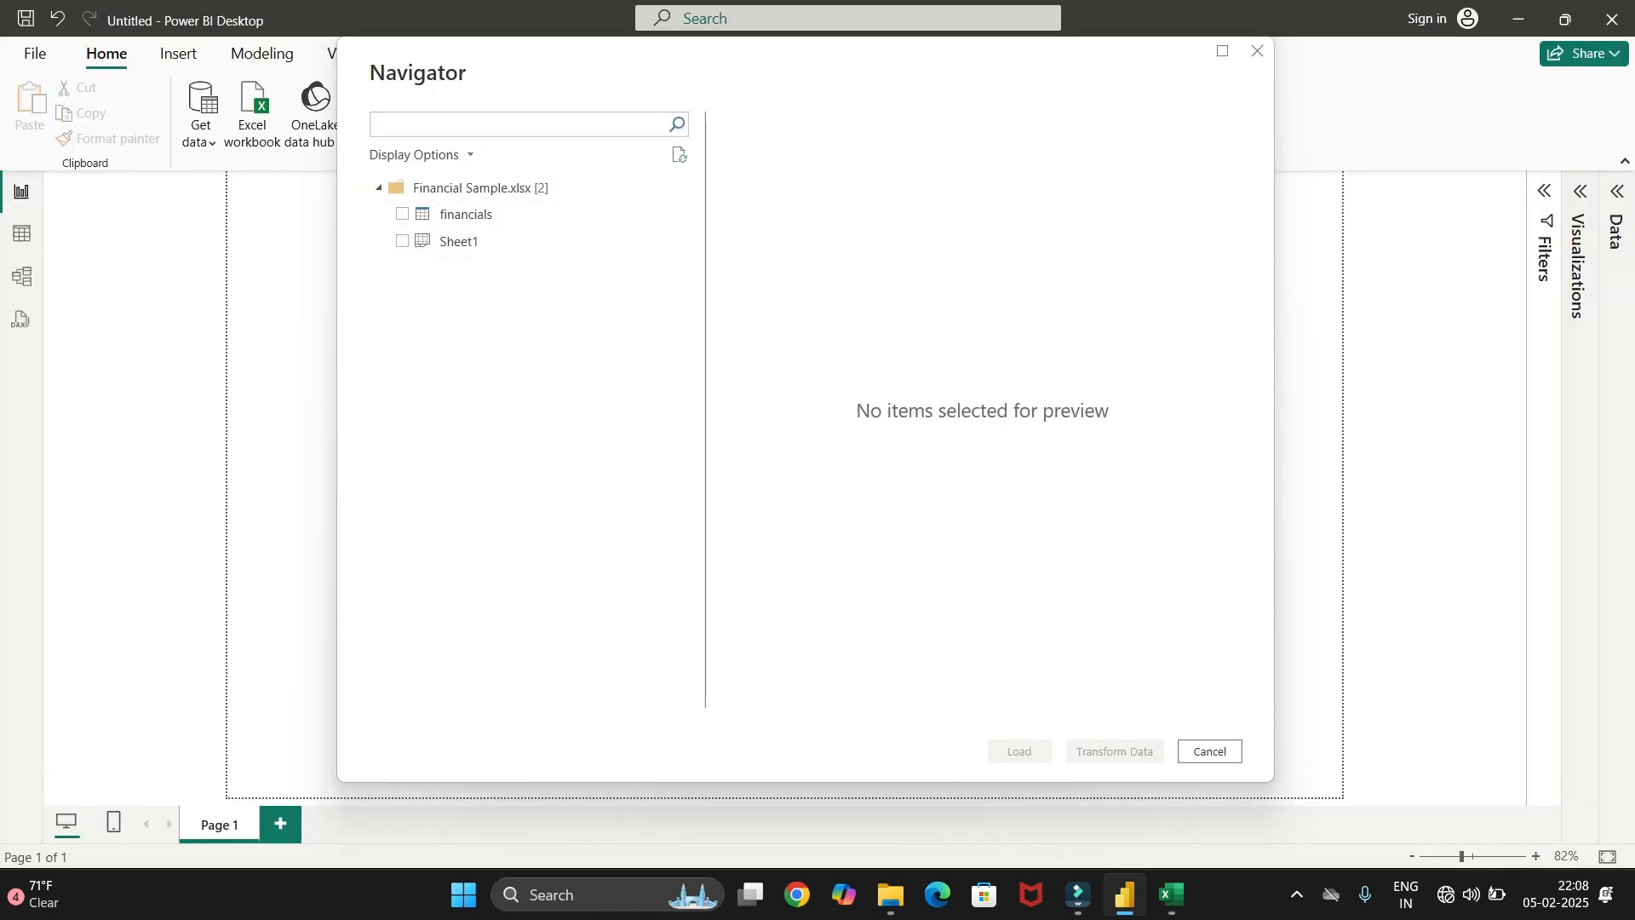
pyautogui.hotkey('alt', 'Tab')
pyautogui.hotkey('alt', 'Tab')
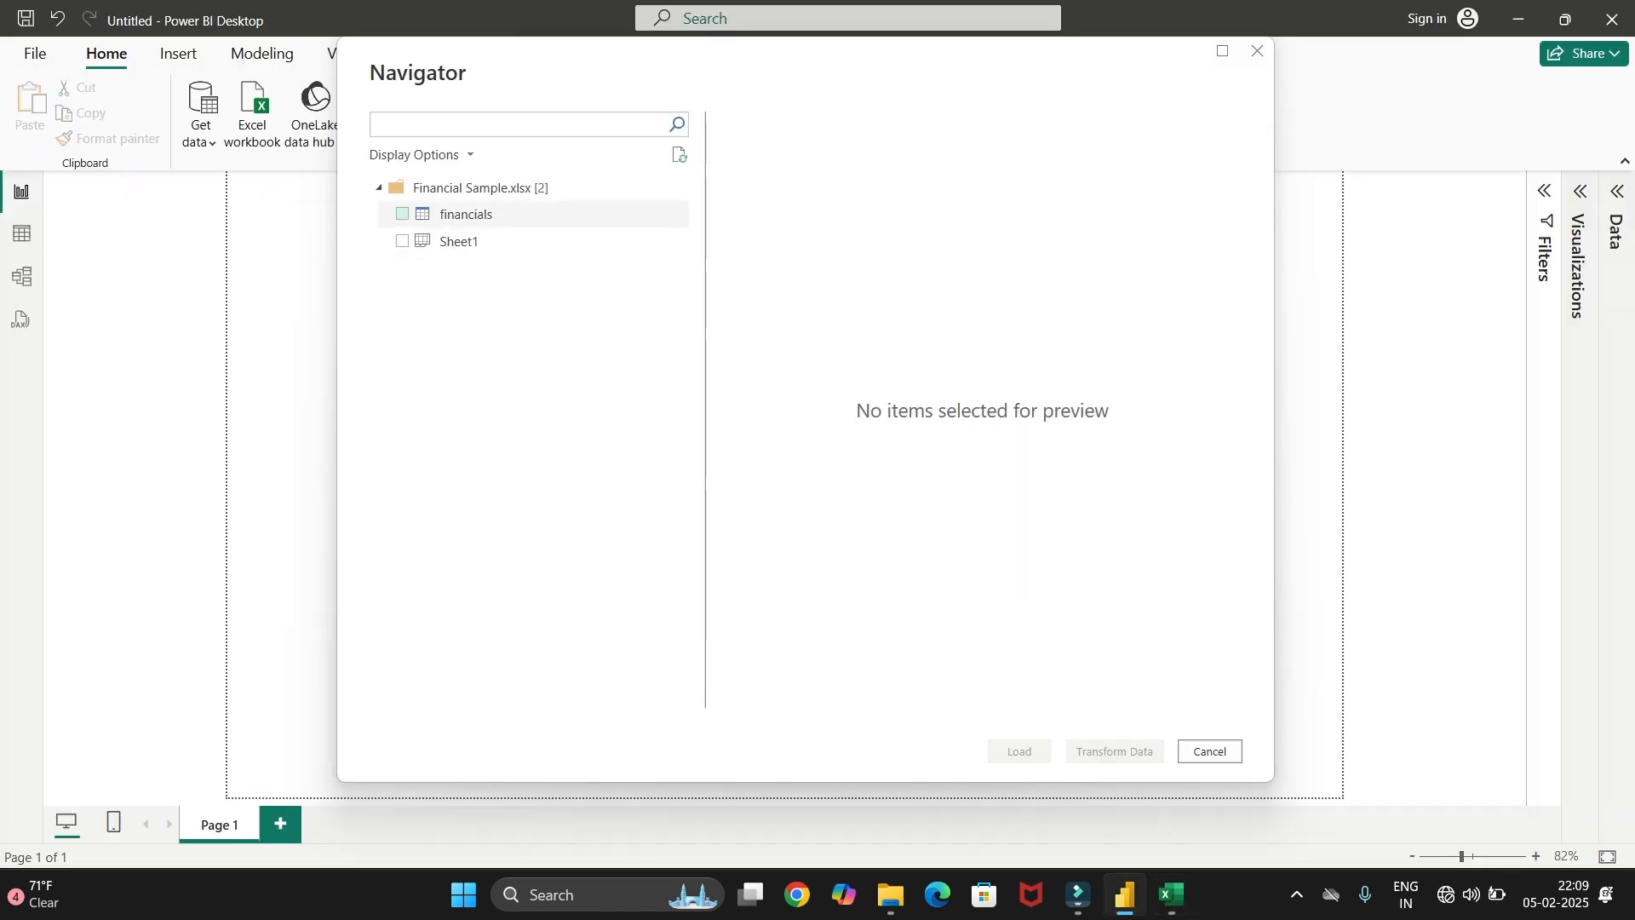
# Switch to Excel, delete Sheet2, Sheet3 and Sheet4, then save and close the Financial Sample workbook
pyautogui.hotkey('alt', 'Tab')
pyautogui.click(193, 832)
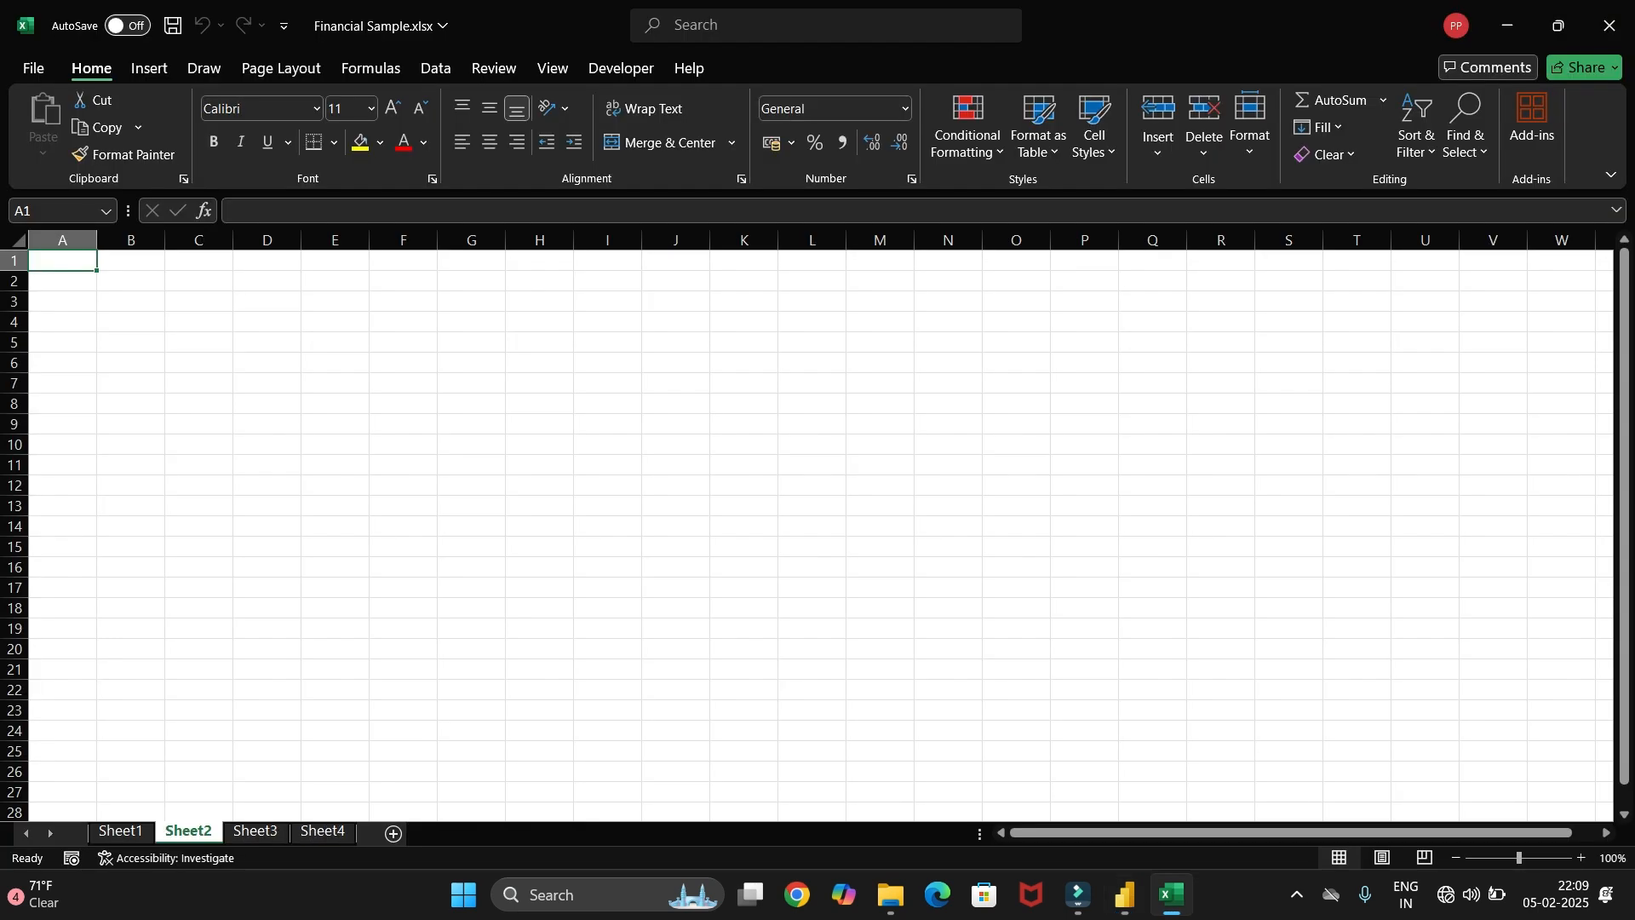
pyautogui.rightClick(194, 835)
pyautogui.click(251, 575)
pyautogui.rightClick(193, 834)
pyautogui.click(251, 568)
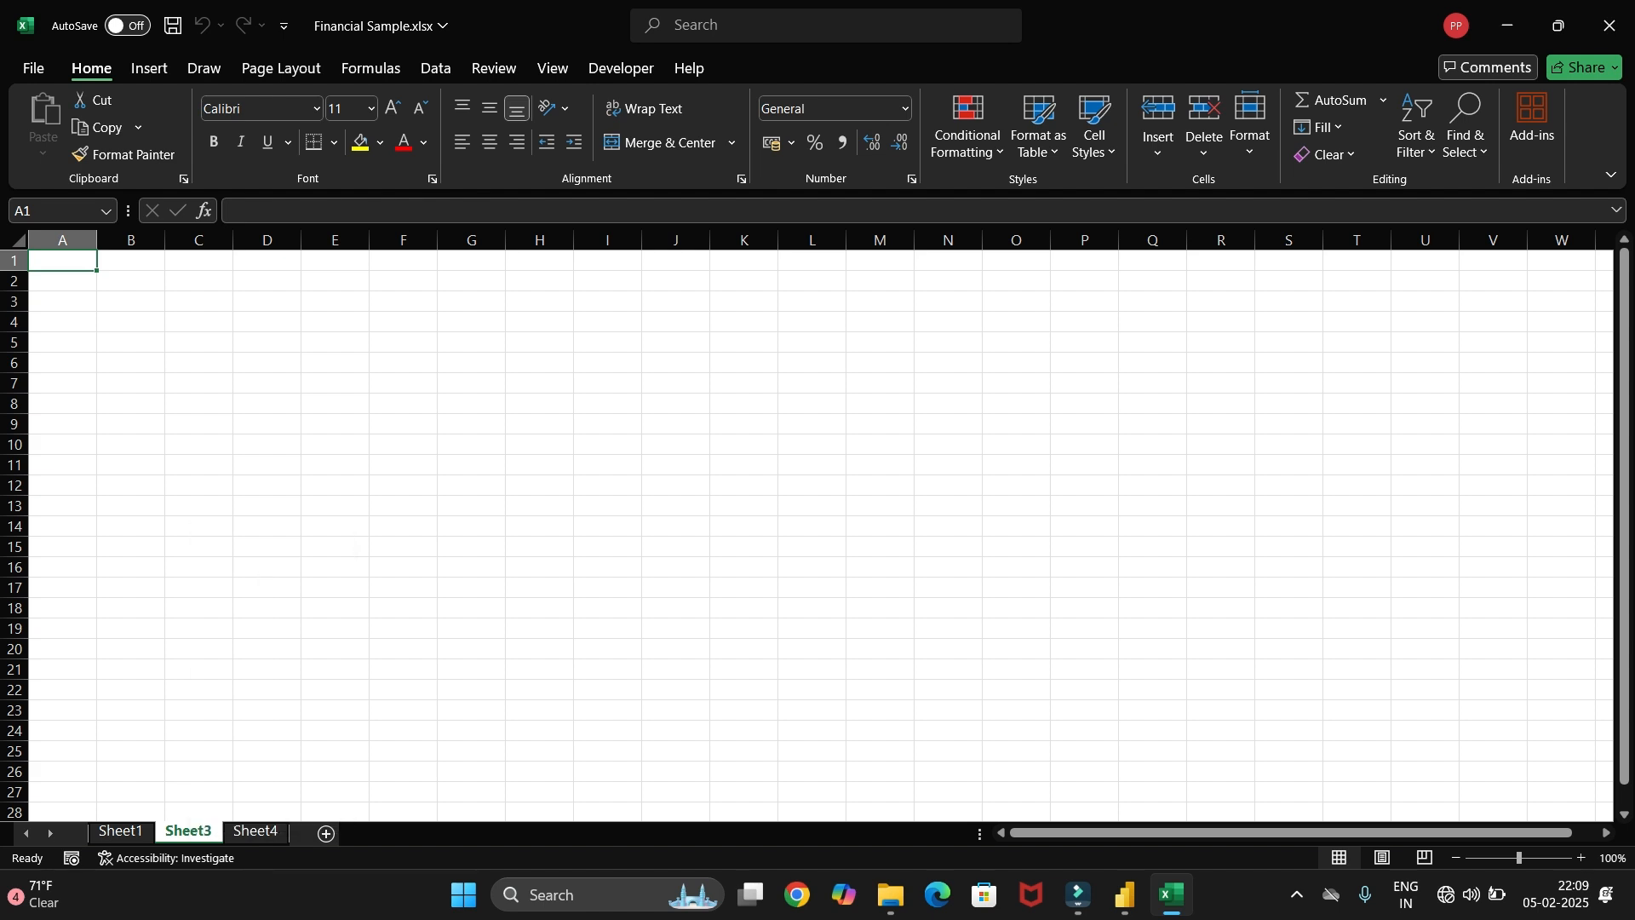
pyautogui.rightClick(193, 833)
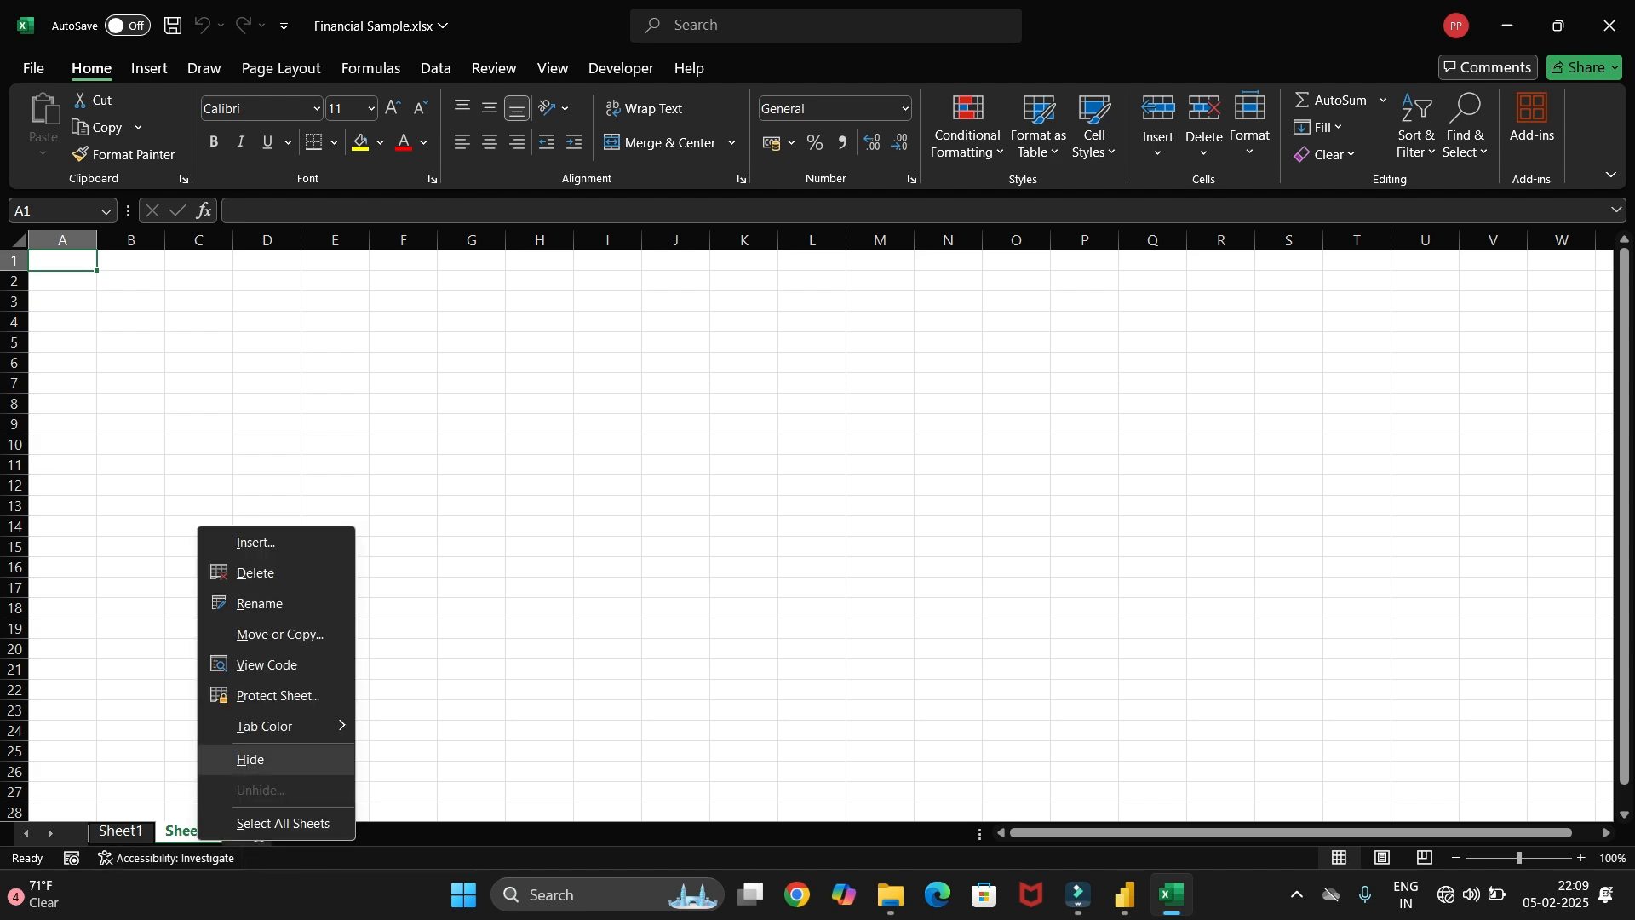
pyautogui.click(254, 572)
pyautogui.hotkey('ctrl', 's')
pyautogui.click(1609, 26)
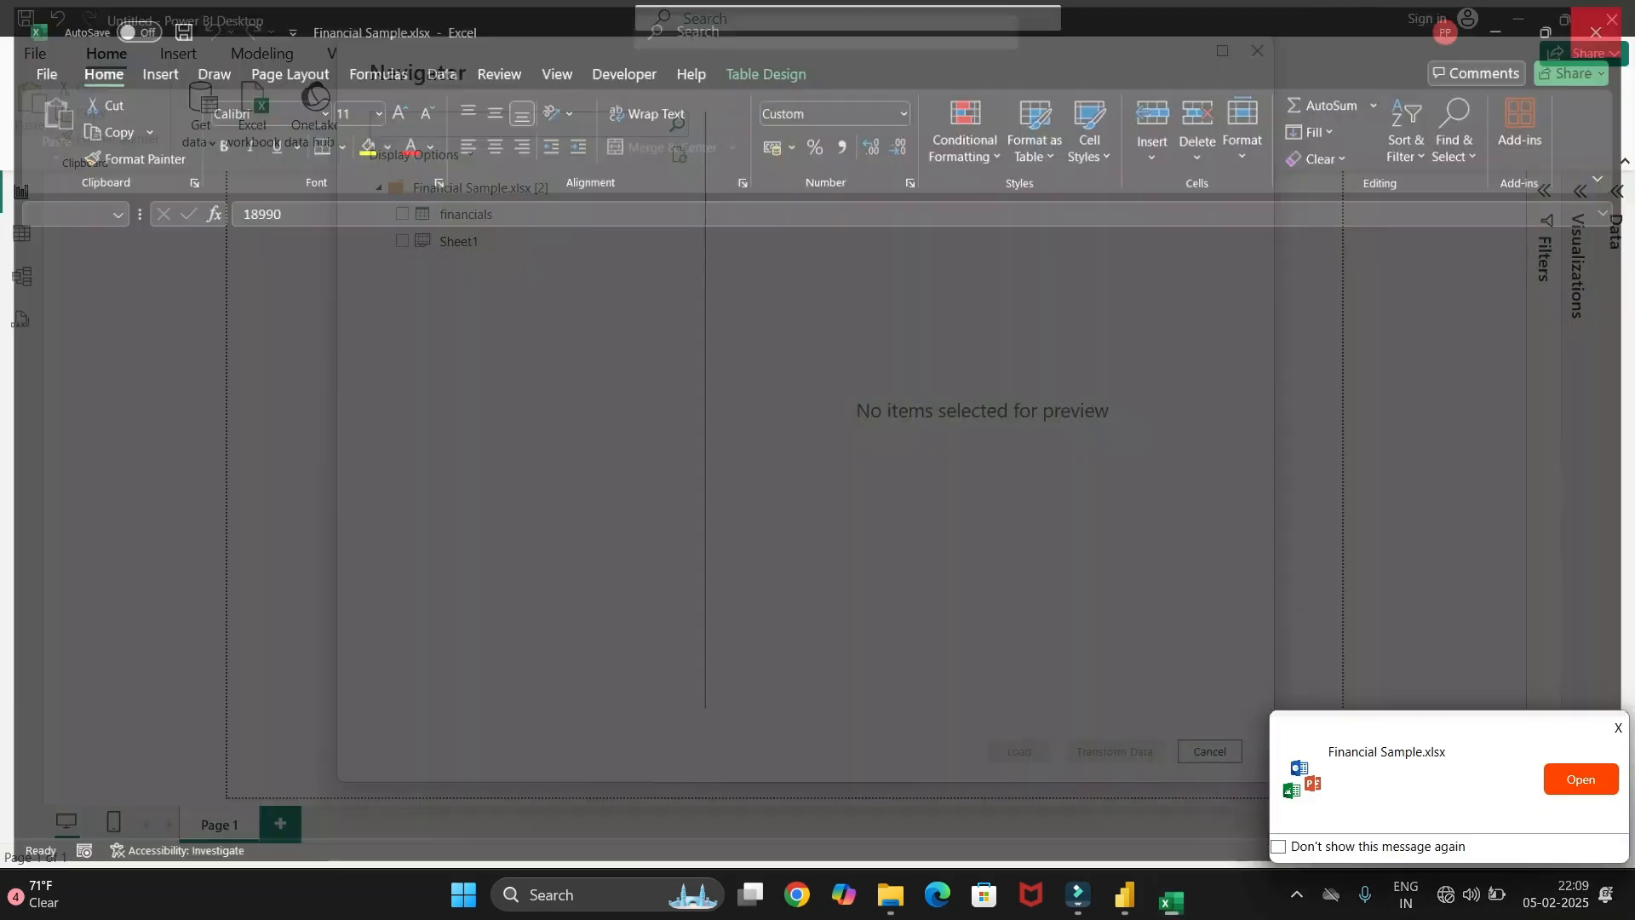
# Preview the financials table's columns in the Navigator and select that table for import
pyautogui.click(402, 214)
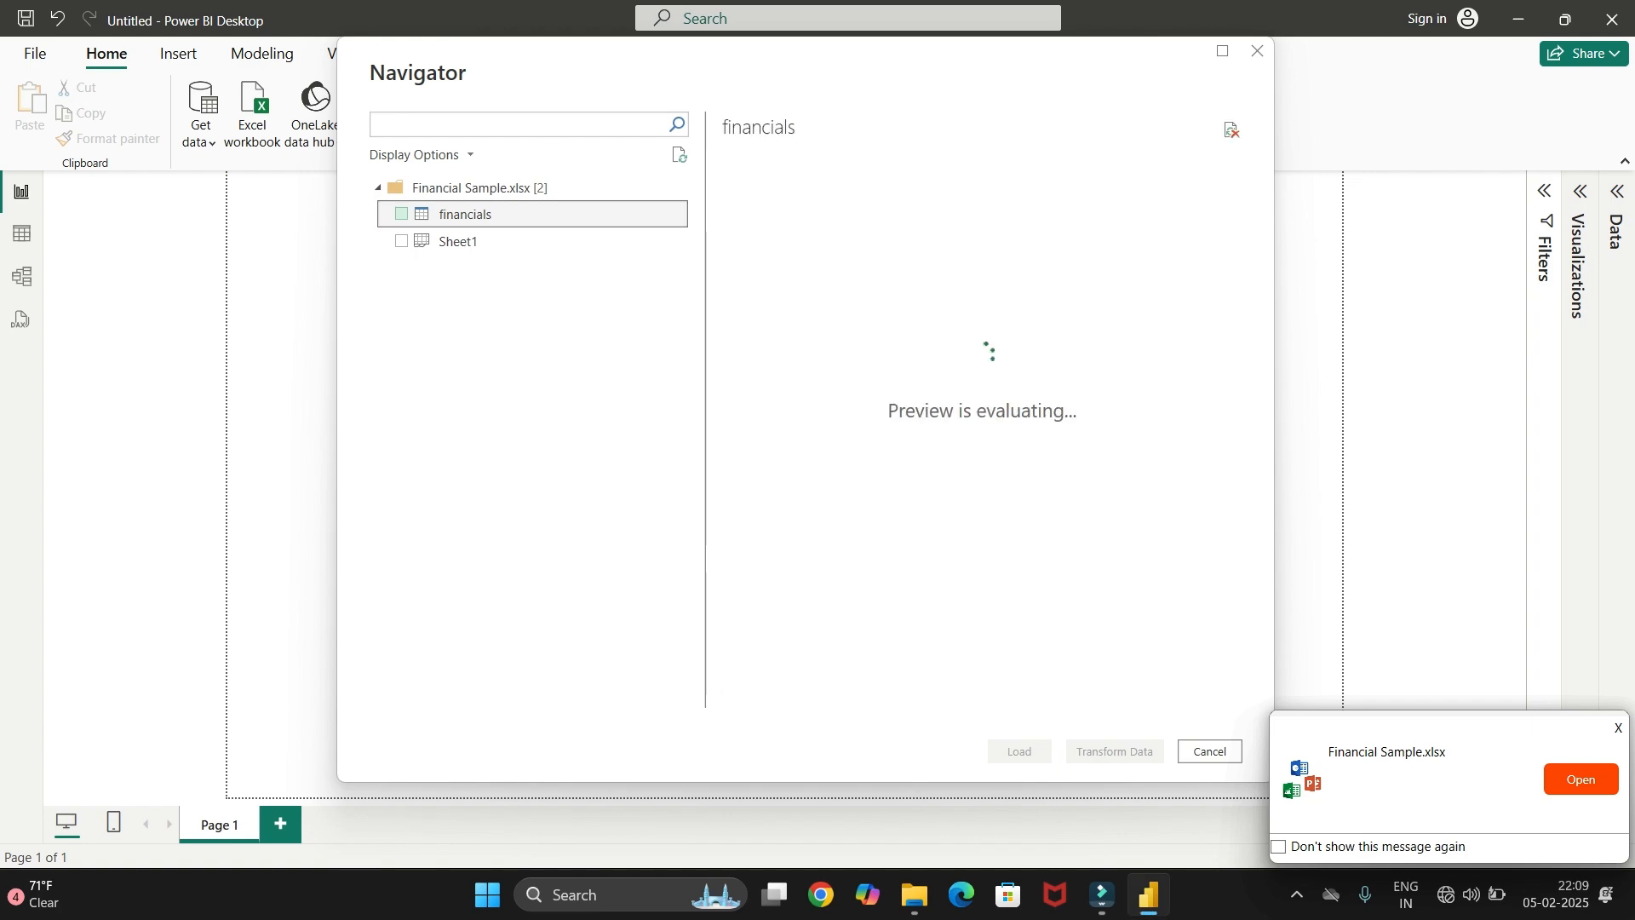
pyautogui.hscroll(5, 968, 430)
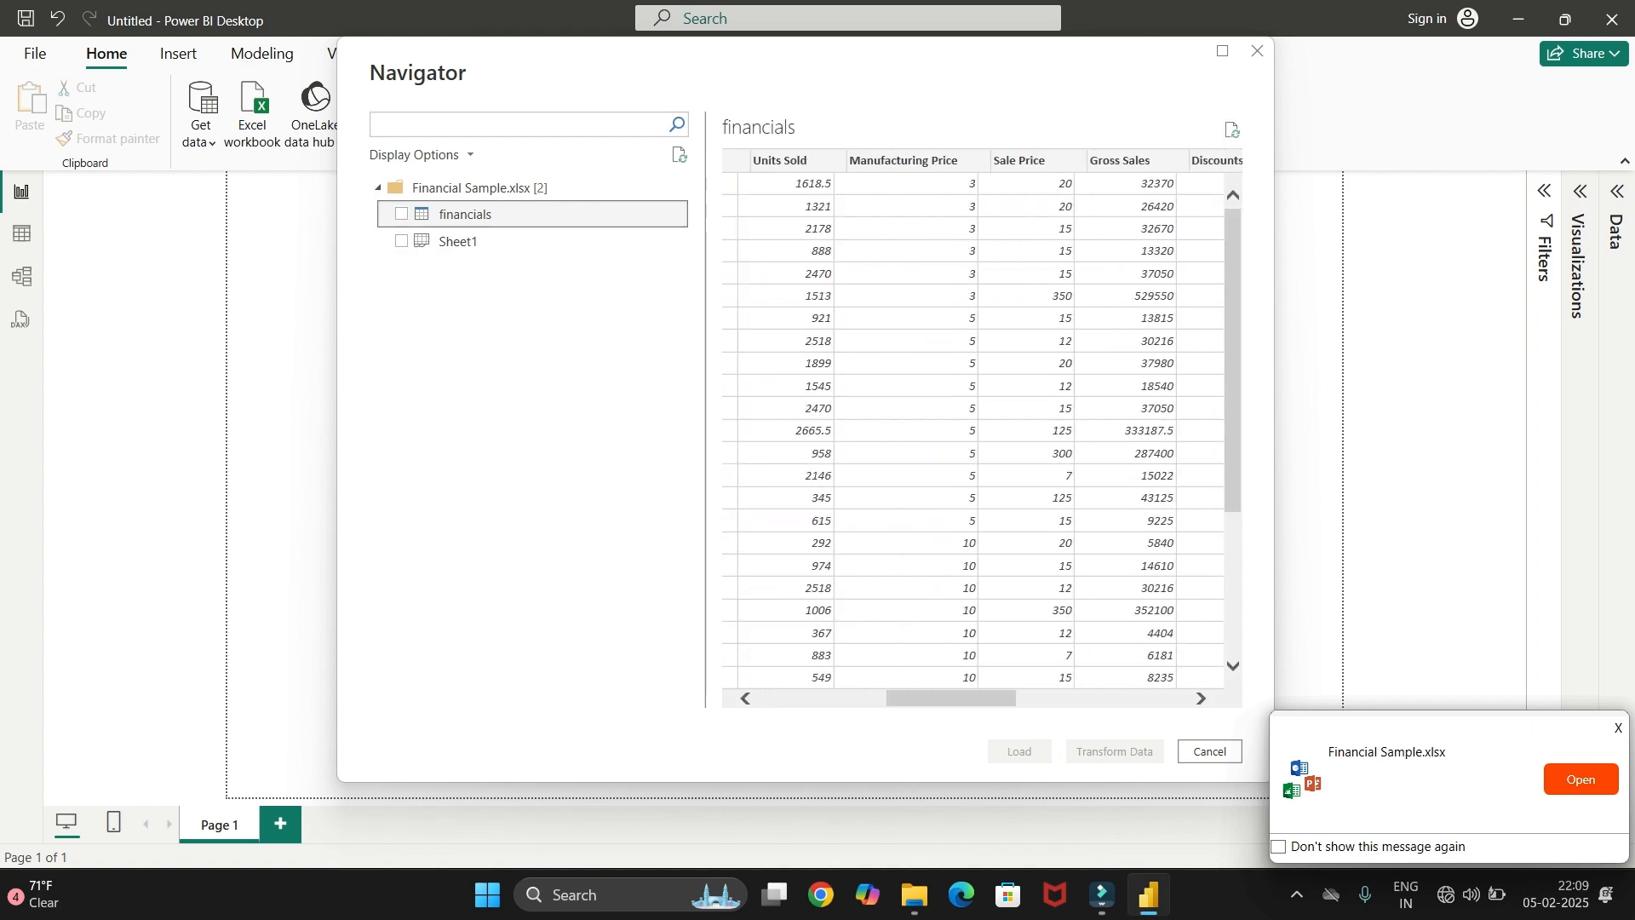
pyautogui.hscroll(5, 968, 430)
pyautogui.hscroll(-5, 968, 430)
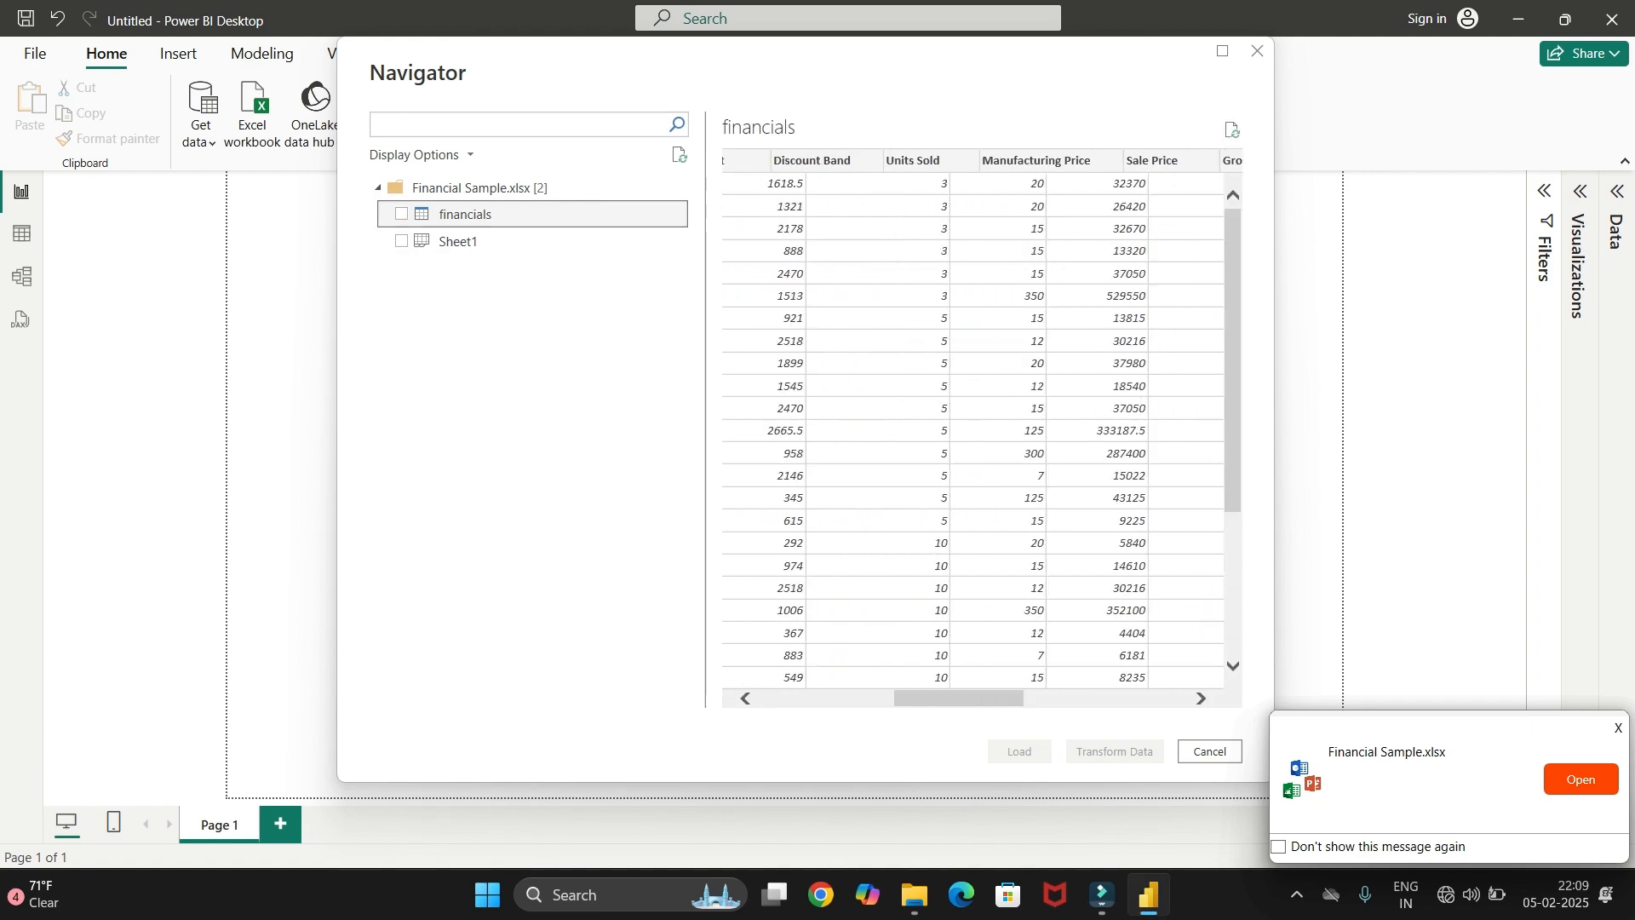
pyautogui.hscroll(6, 969, 430)
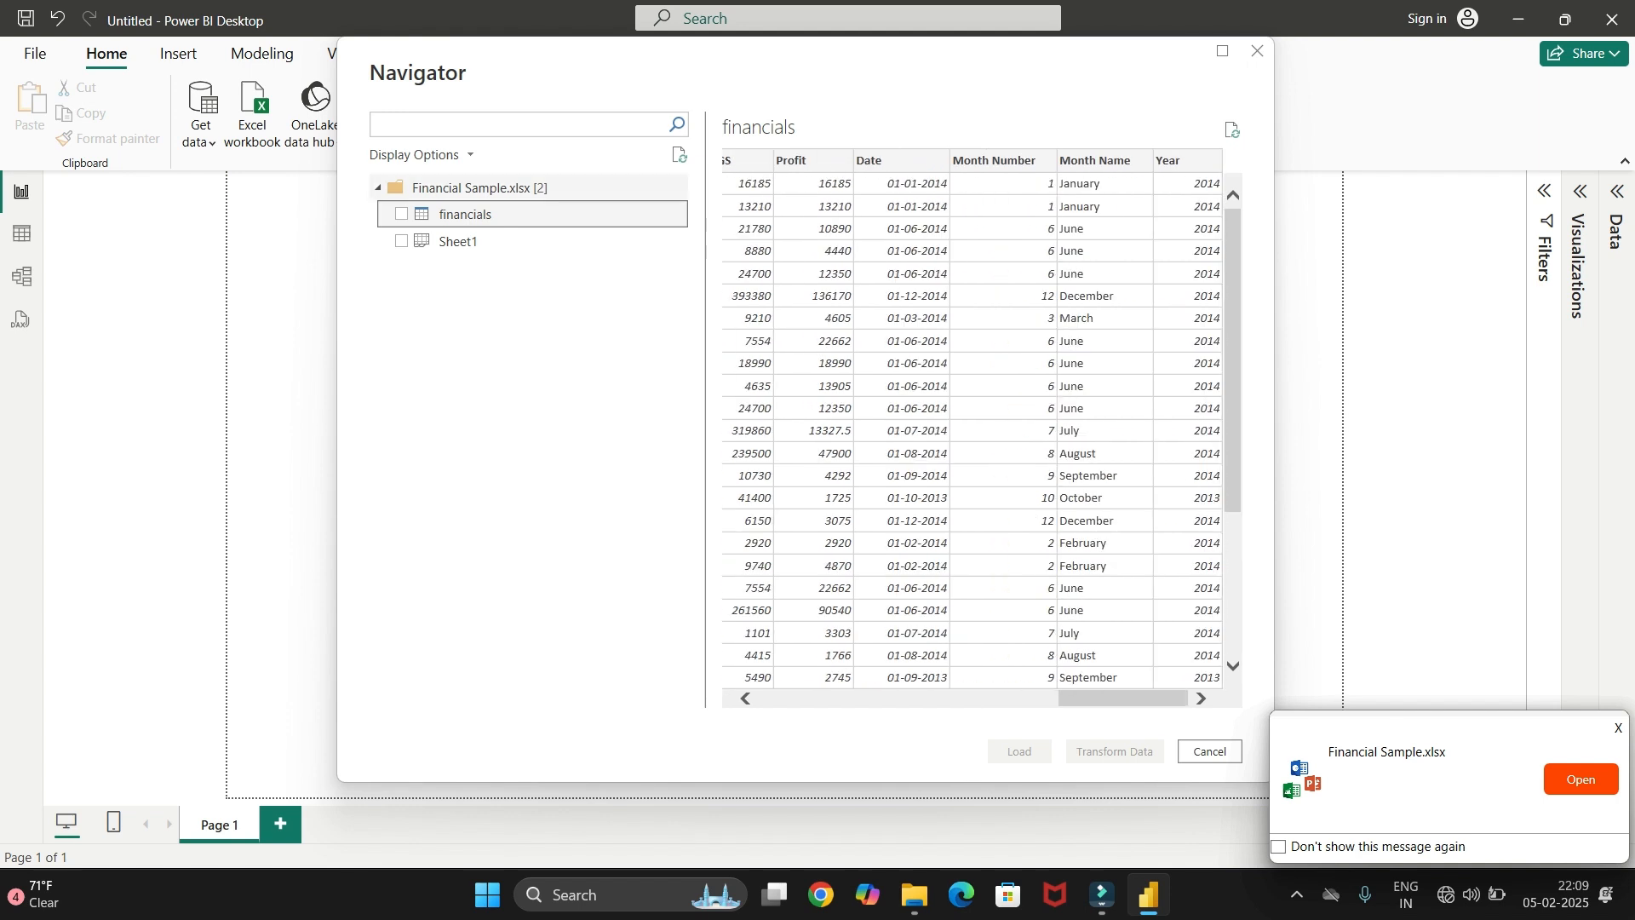
pyautogui.click(401, 213)
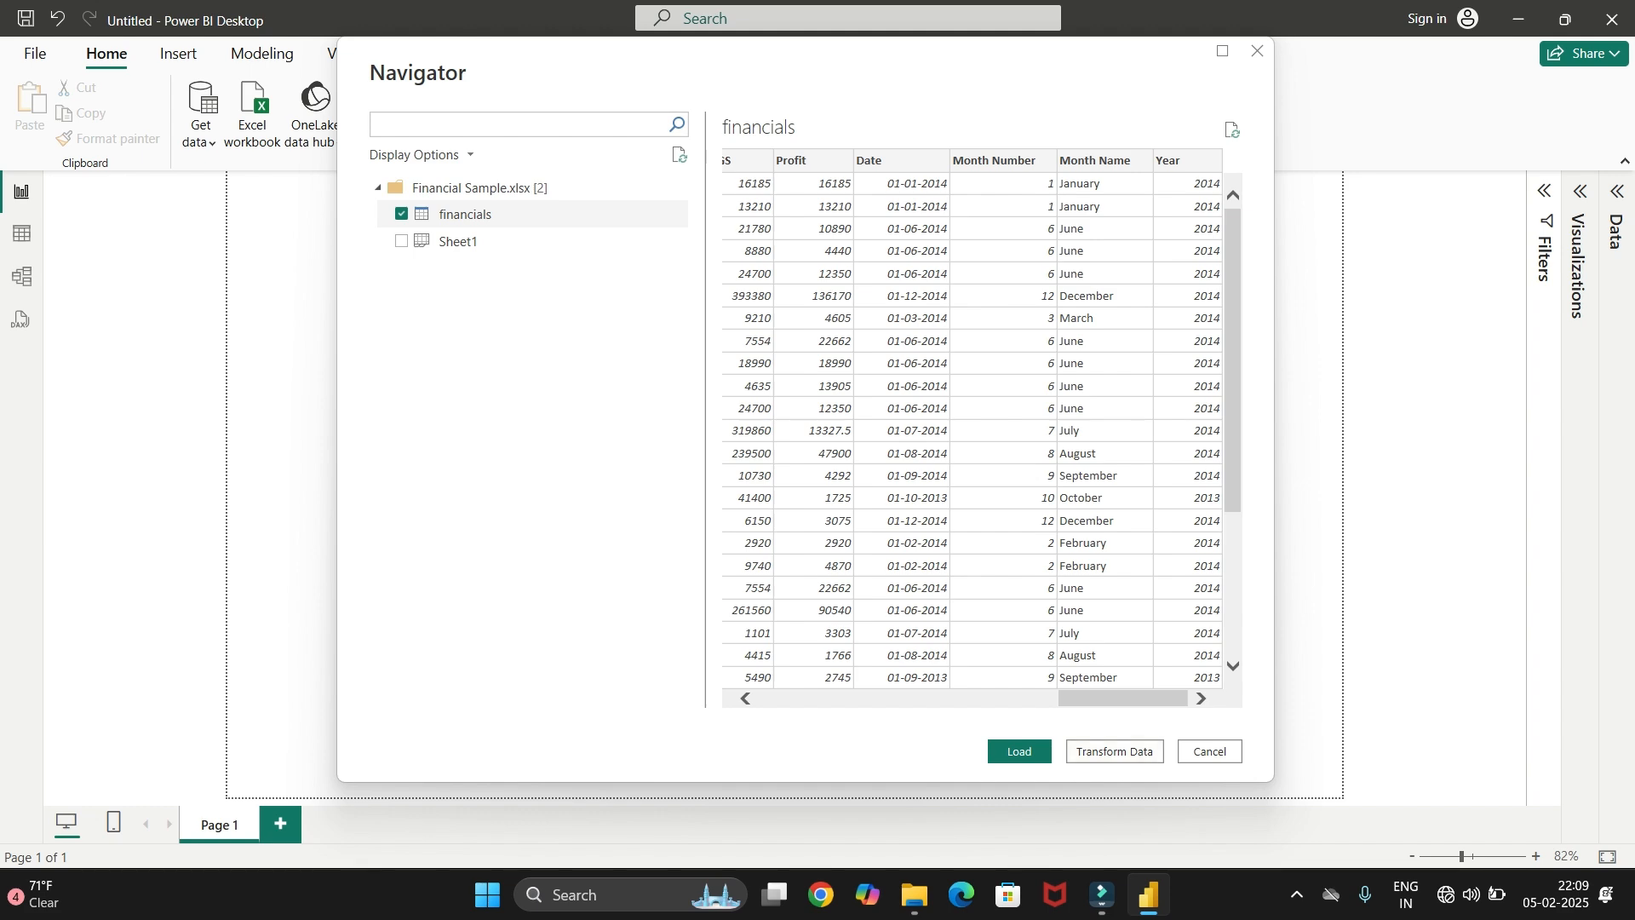
pyautogui.hscroll(-10, 971, 426)
pyautogui.hscroll(-2, 980, 426)
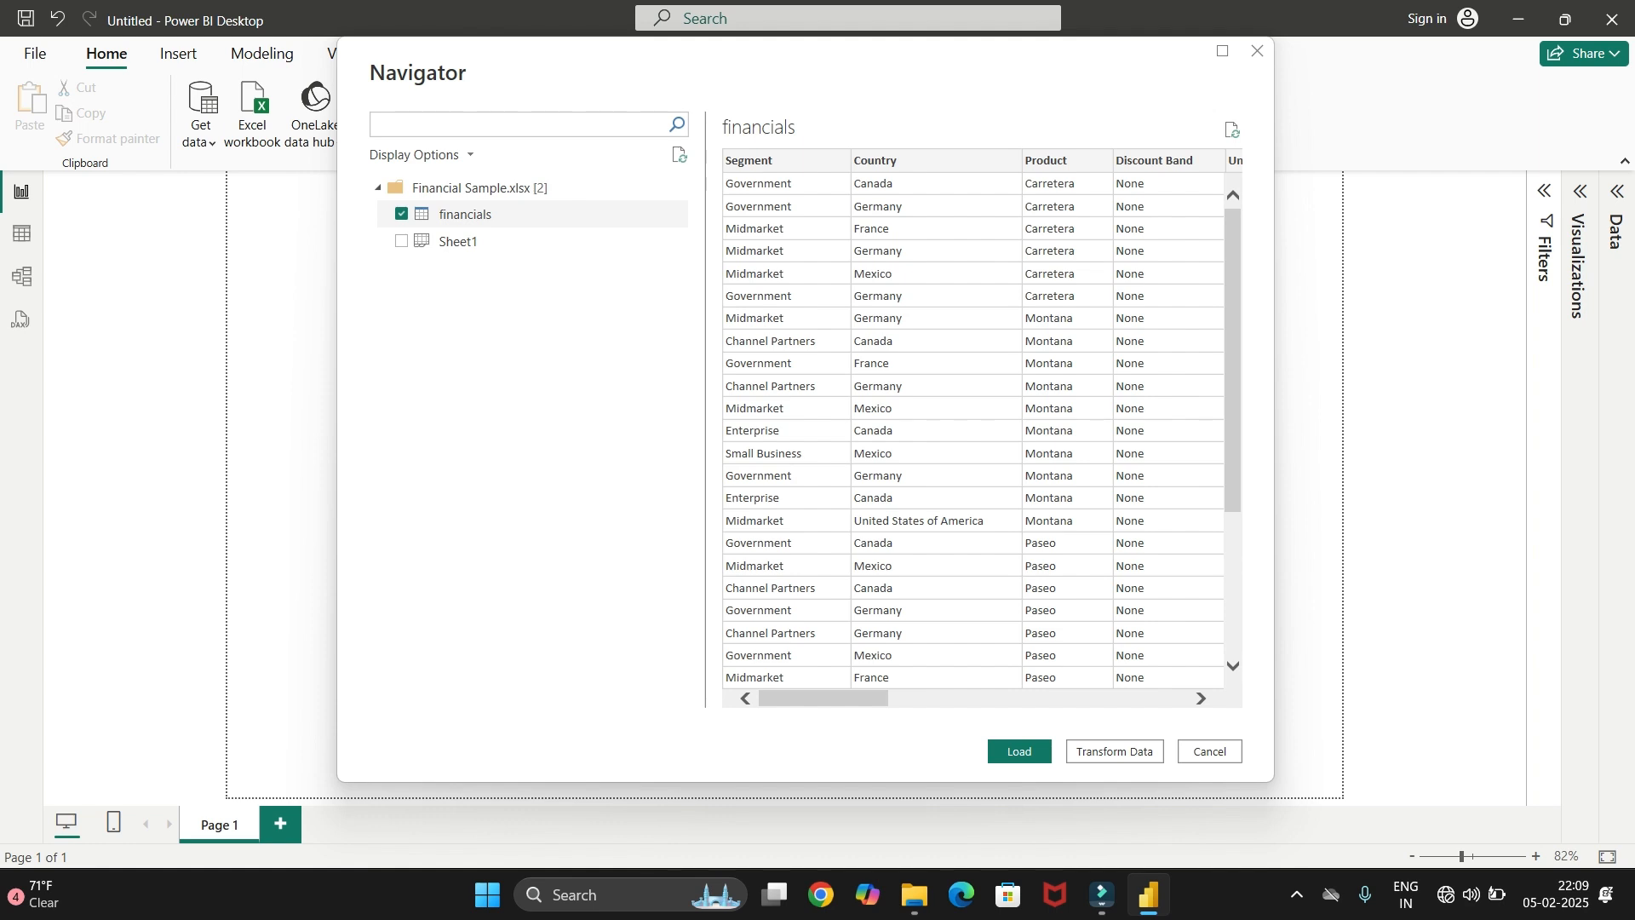
# Load the financials table into the report after checking its preview columns, and expand its field list
pyautogui.hscroll(3, 971, 426)
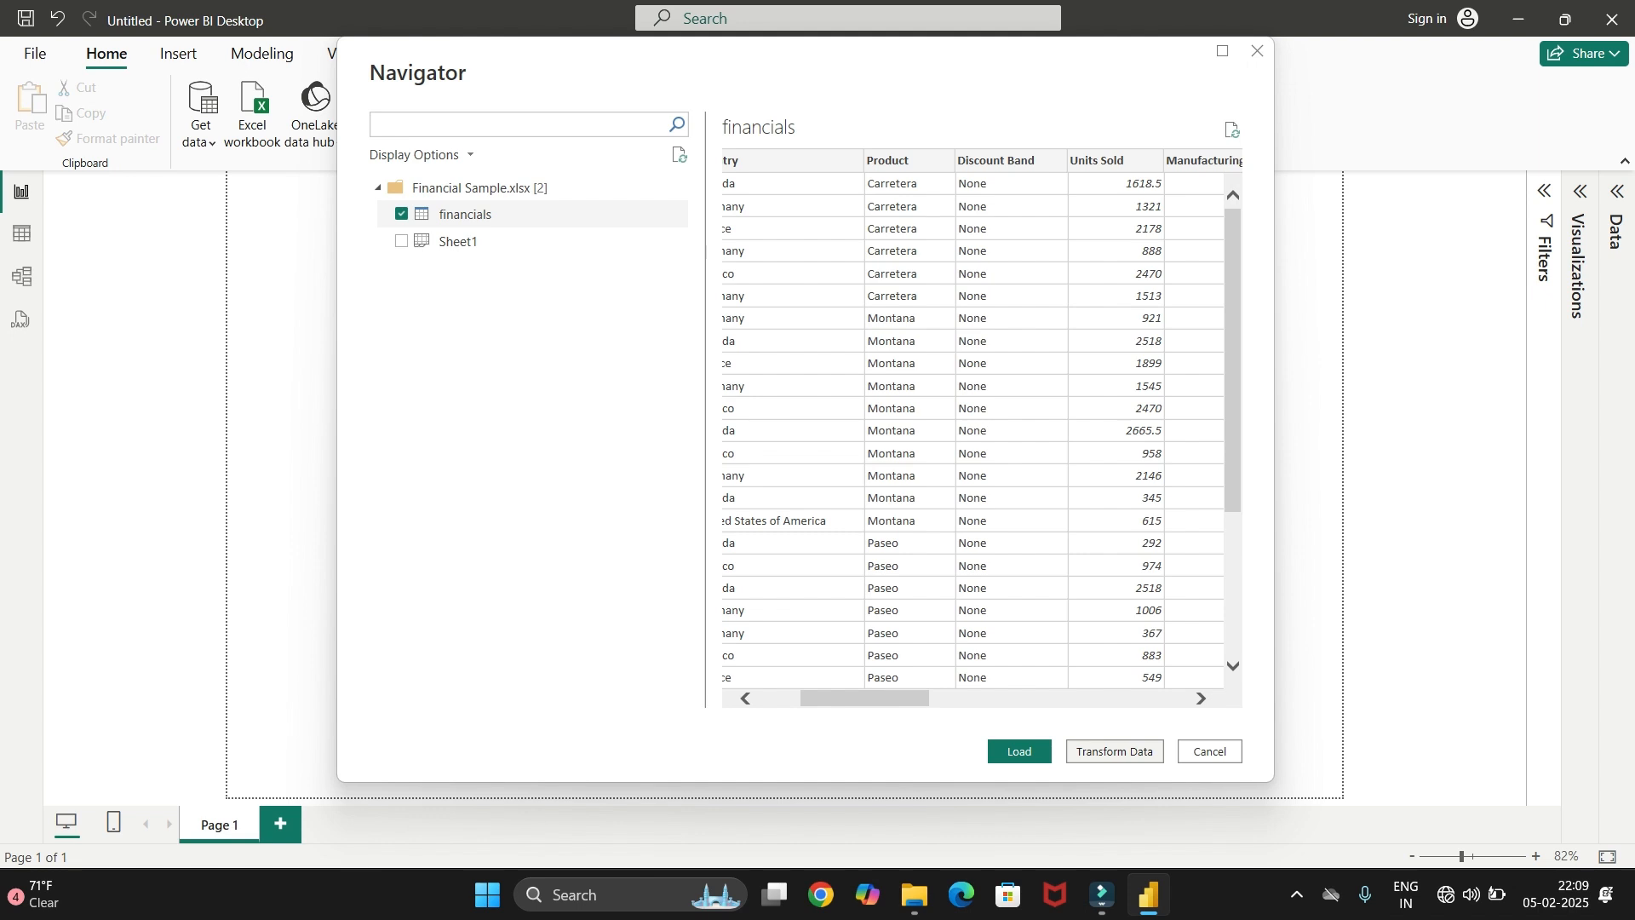
pyautogui.hscroll(-3, 980, 426)
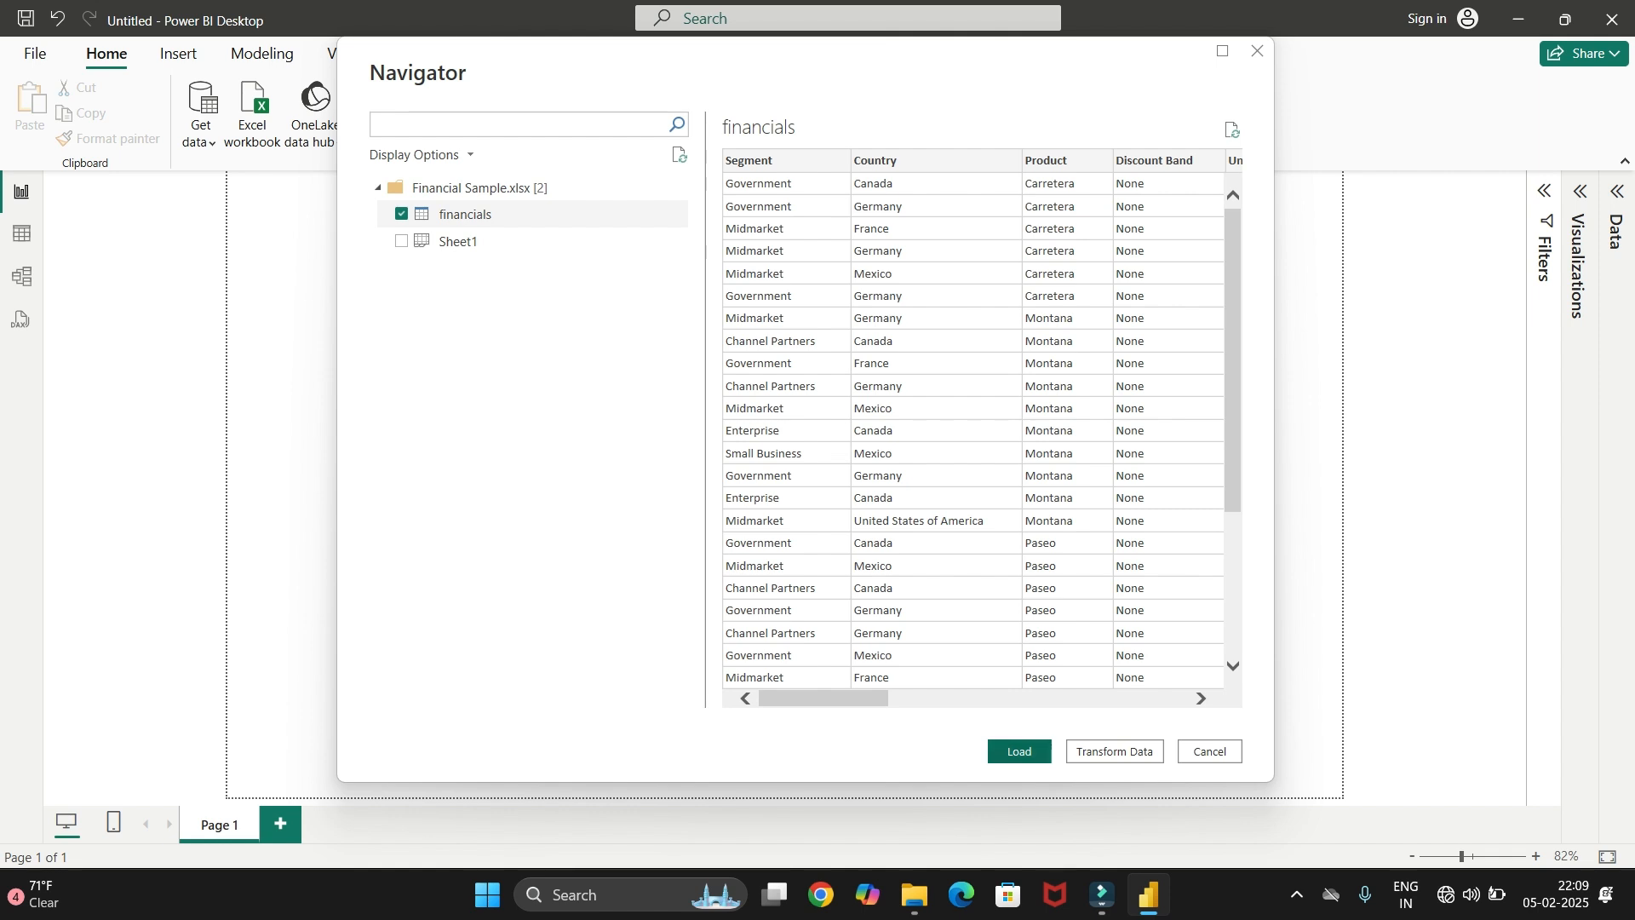
pyautogui.click(1020, 751)
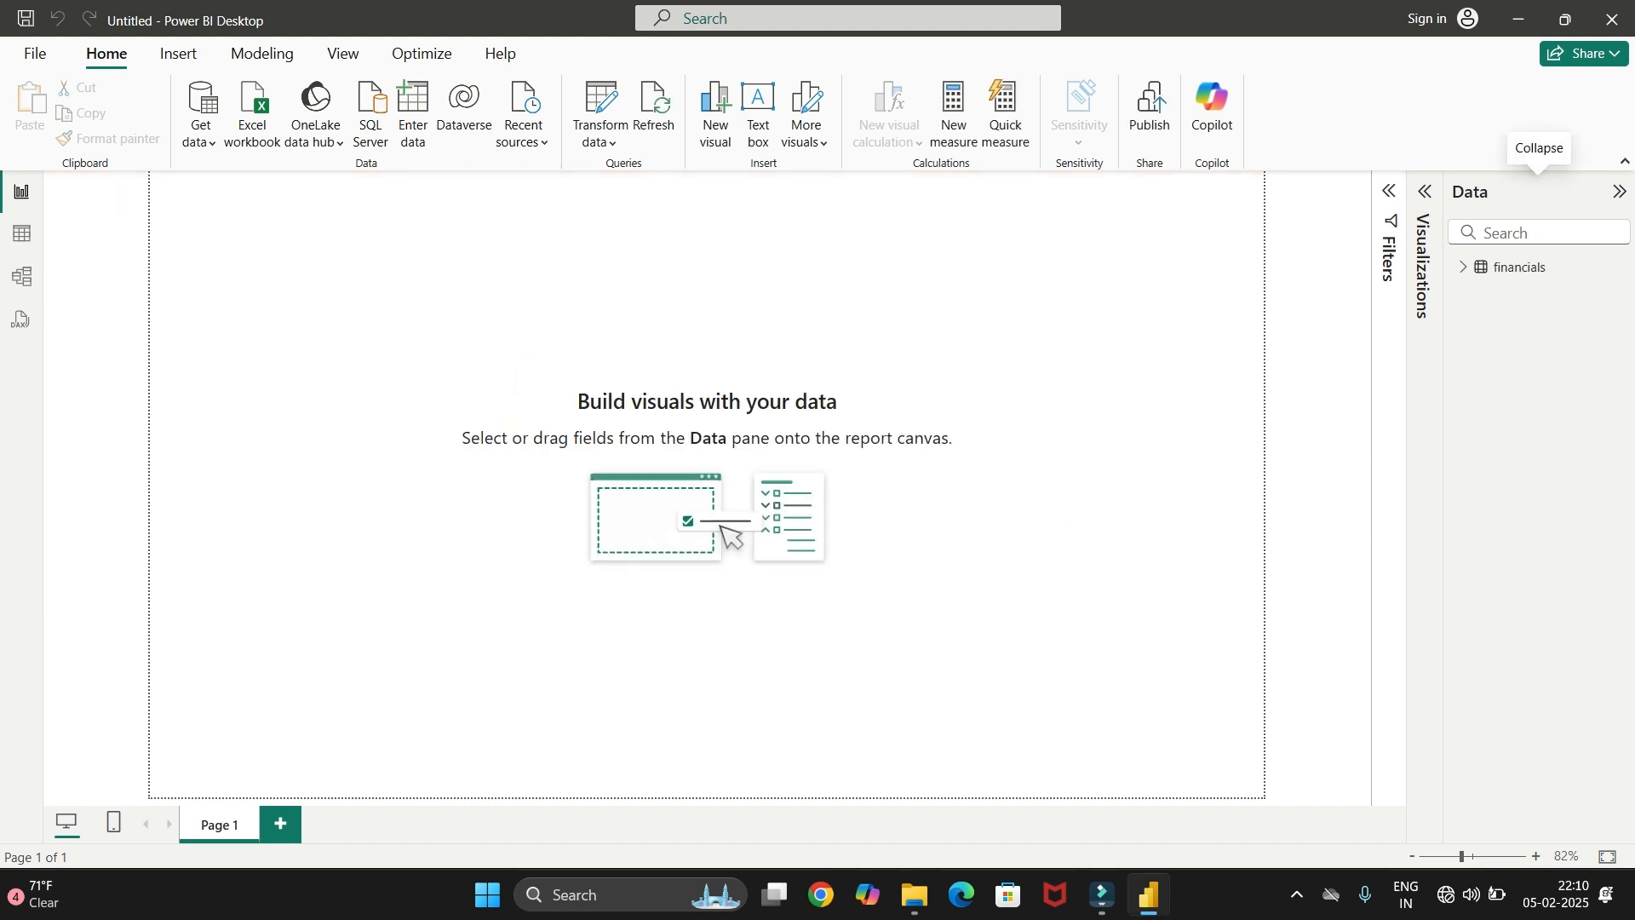
pyautogui.click(1465, 267)
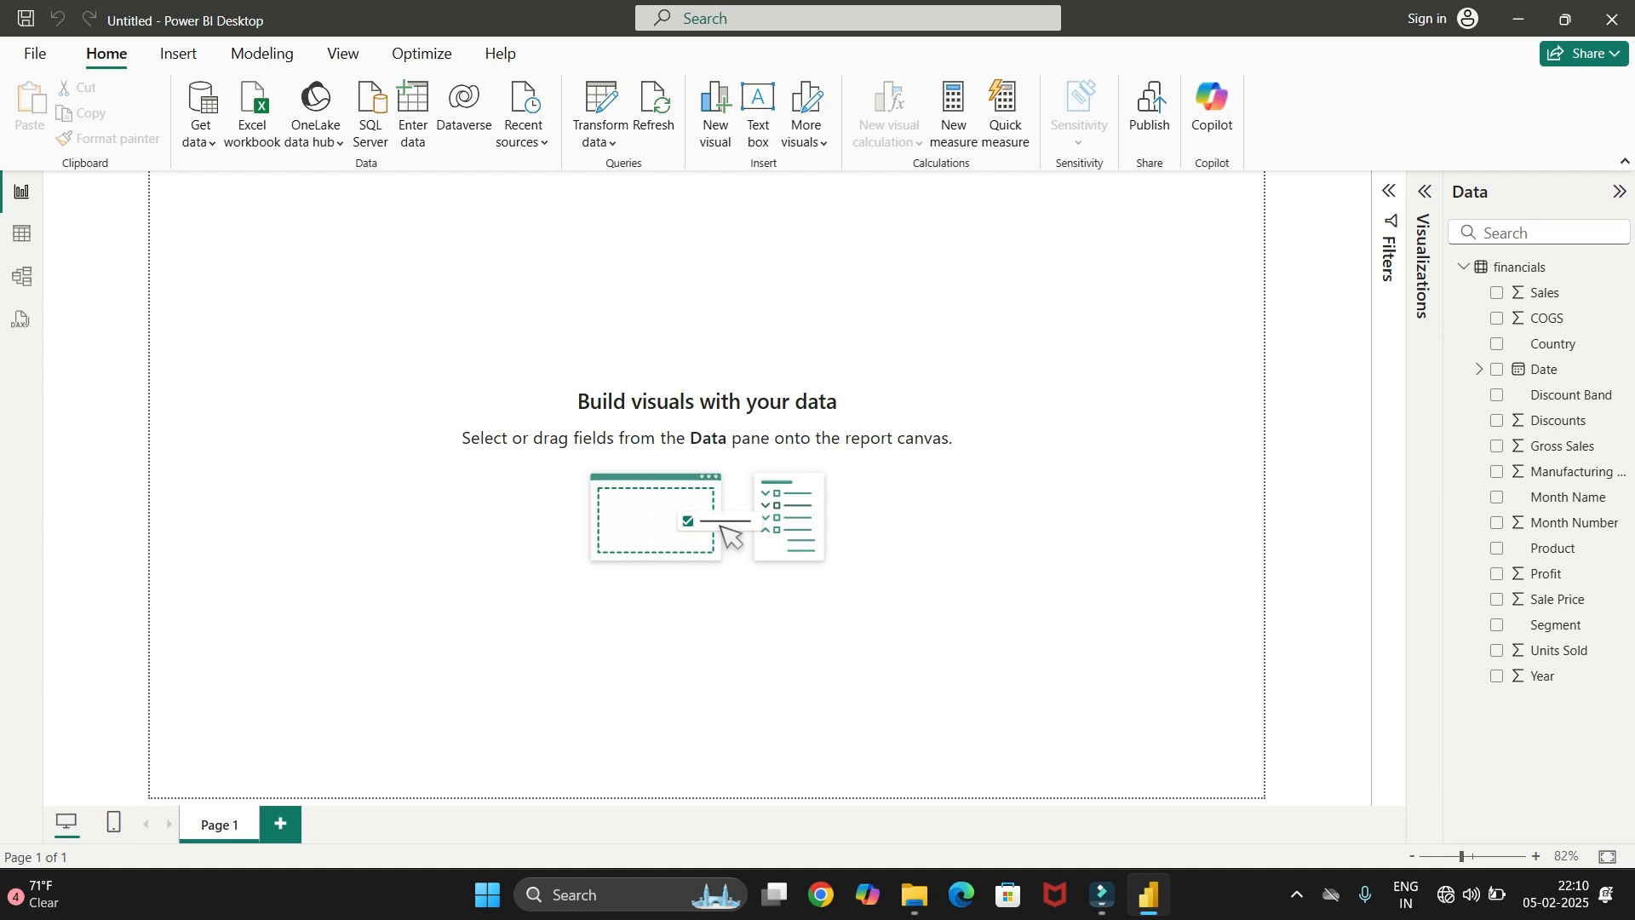
# Add a card visual to Page 1, reduce its height from the lower edge and keep it selected
pyautogui.click(1620, 192)
pyautogui.click(1582, 192)
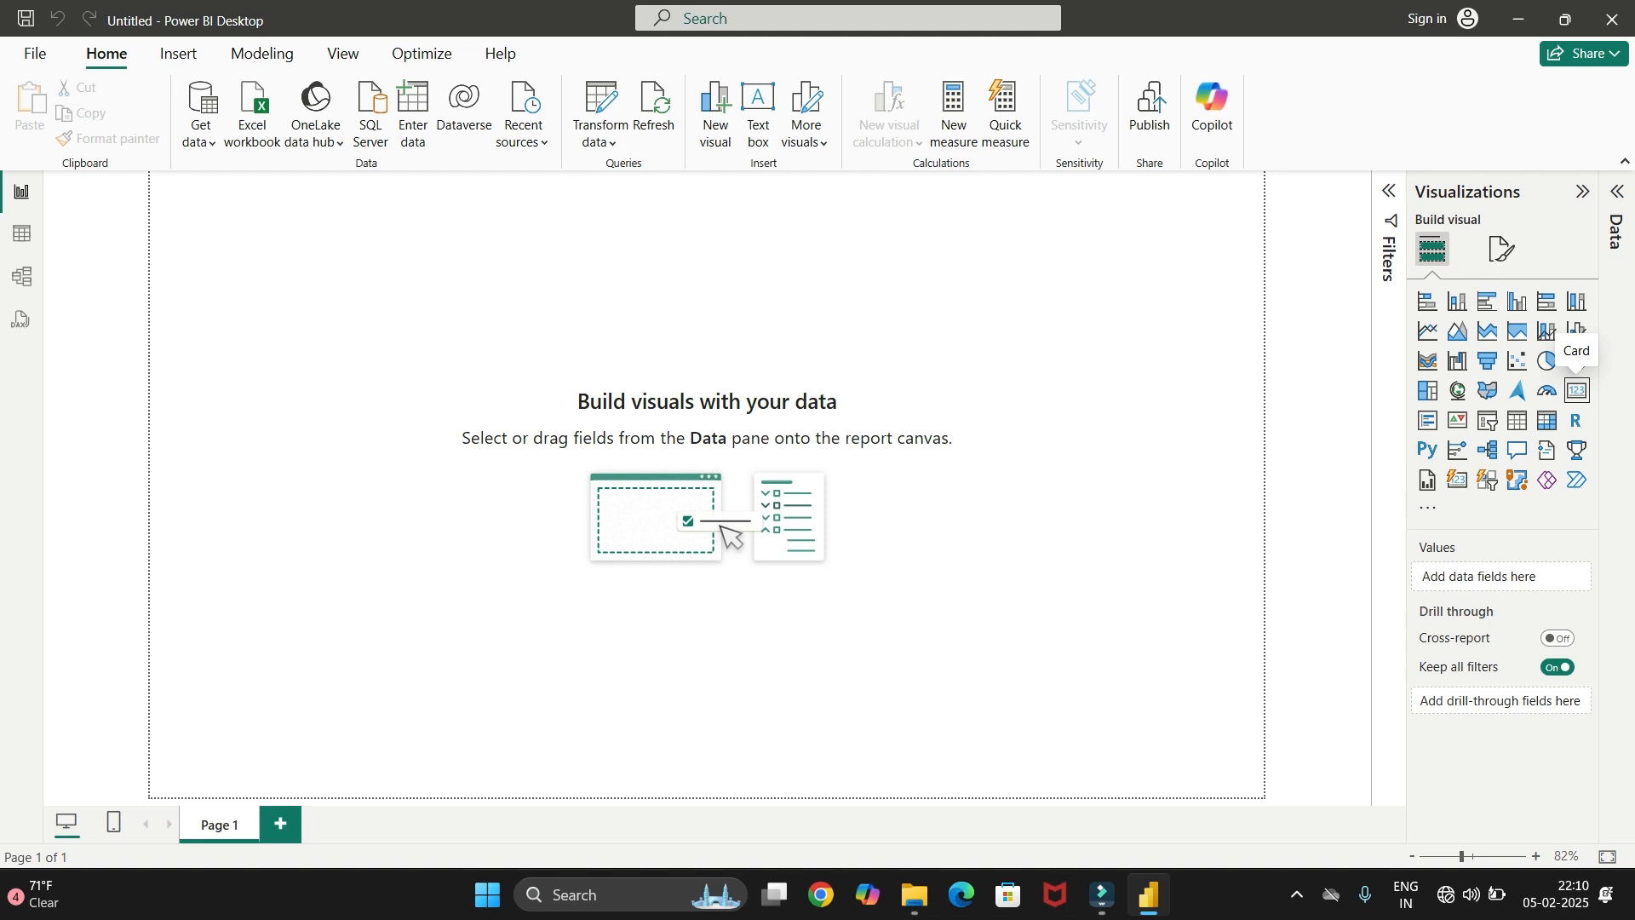
pyautogui.click(1577, 390)
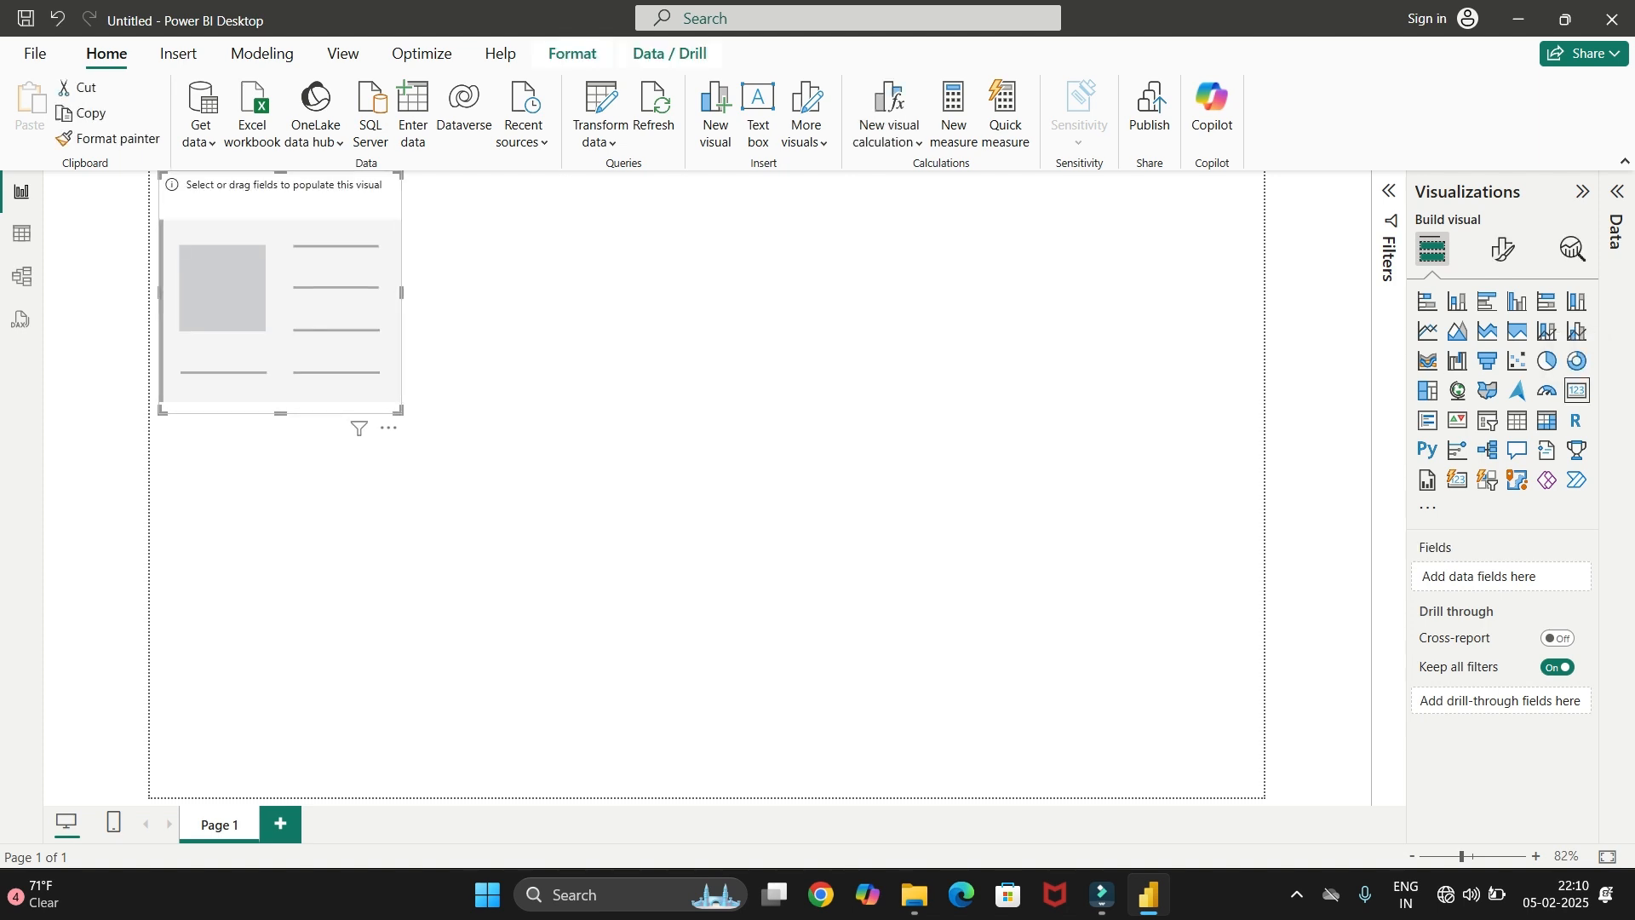
pyautogui.moveTo(280, 414); pyautogui.dragTo(280, 359)
pyautogui.click(341, 477)
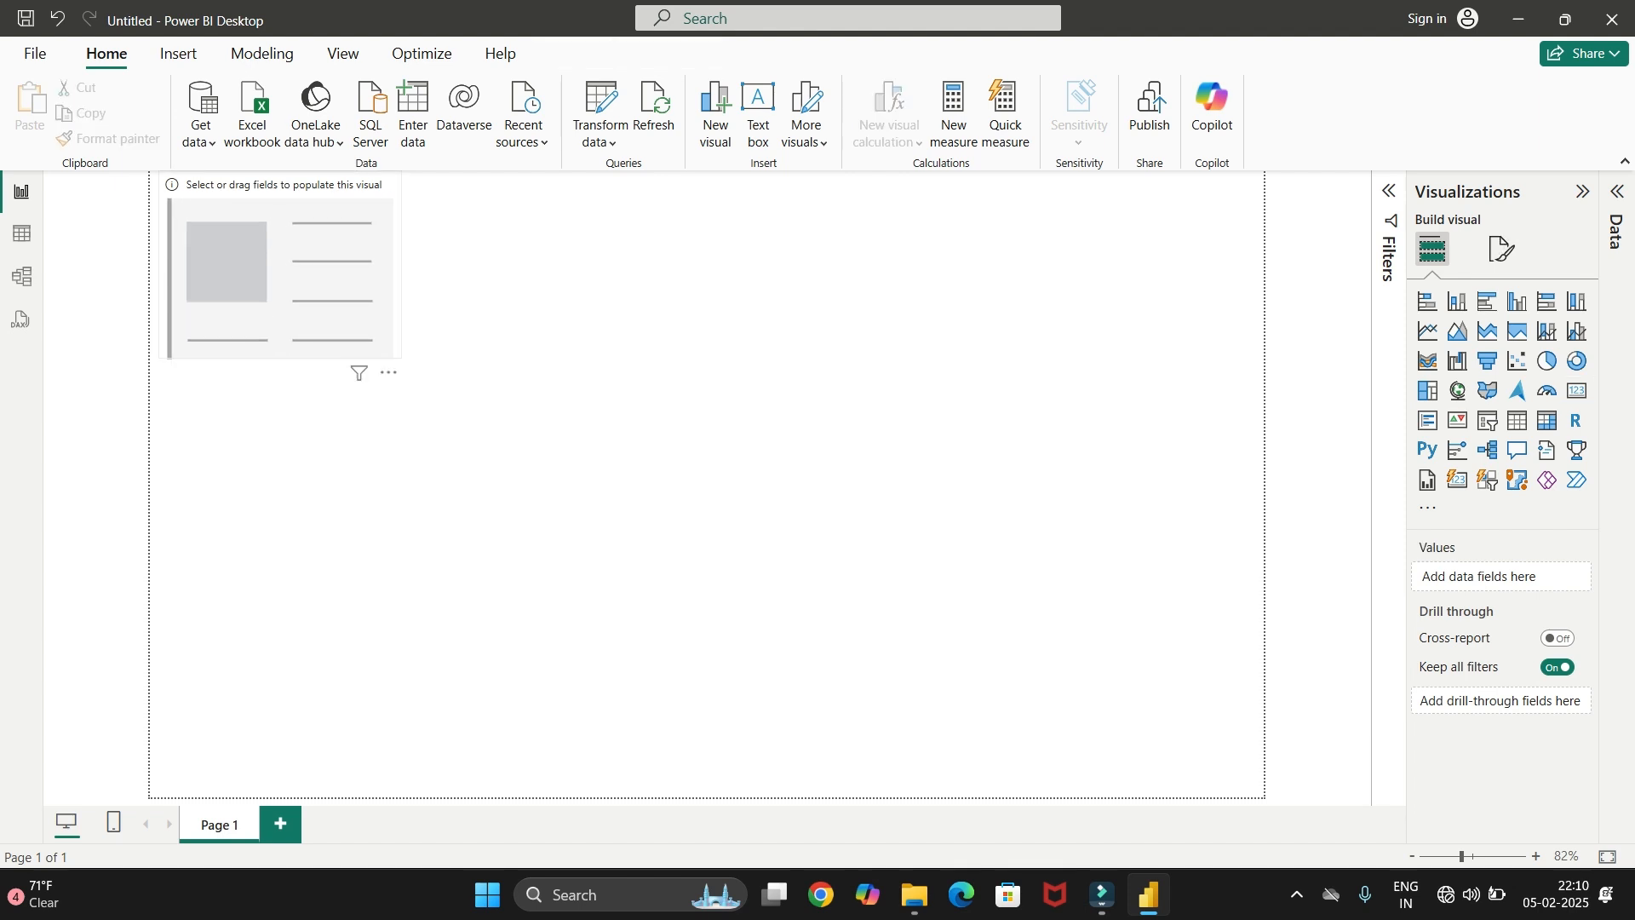
pyautogui.click(280, 281)
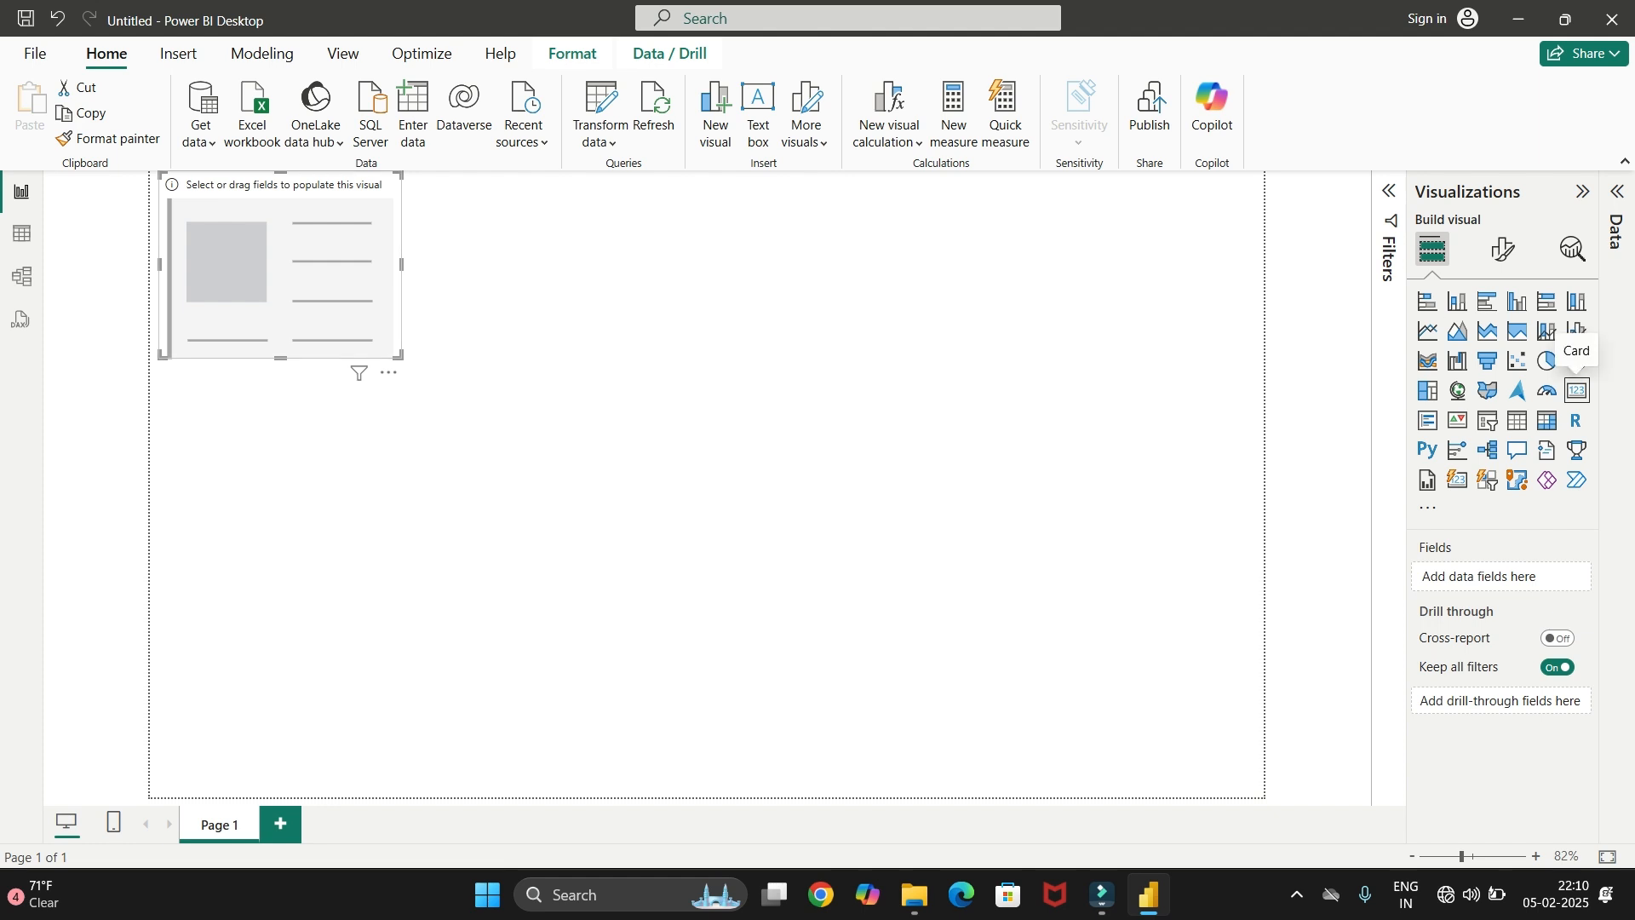
# Put the Sales field into the card, remove it again and add it once more
pyautogui.click(1617, 190)
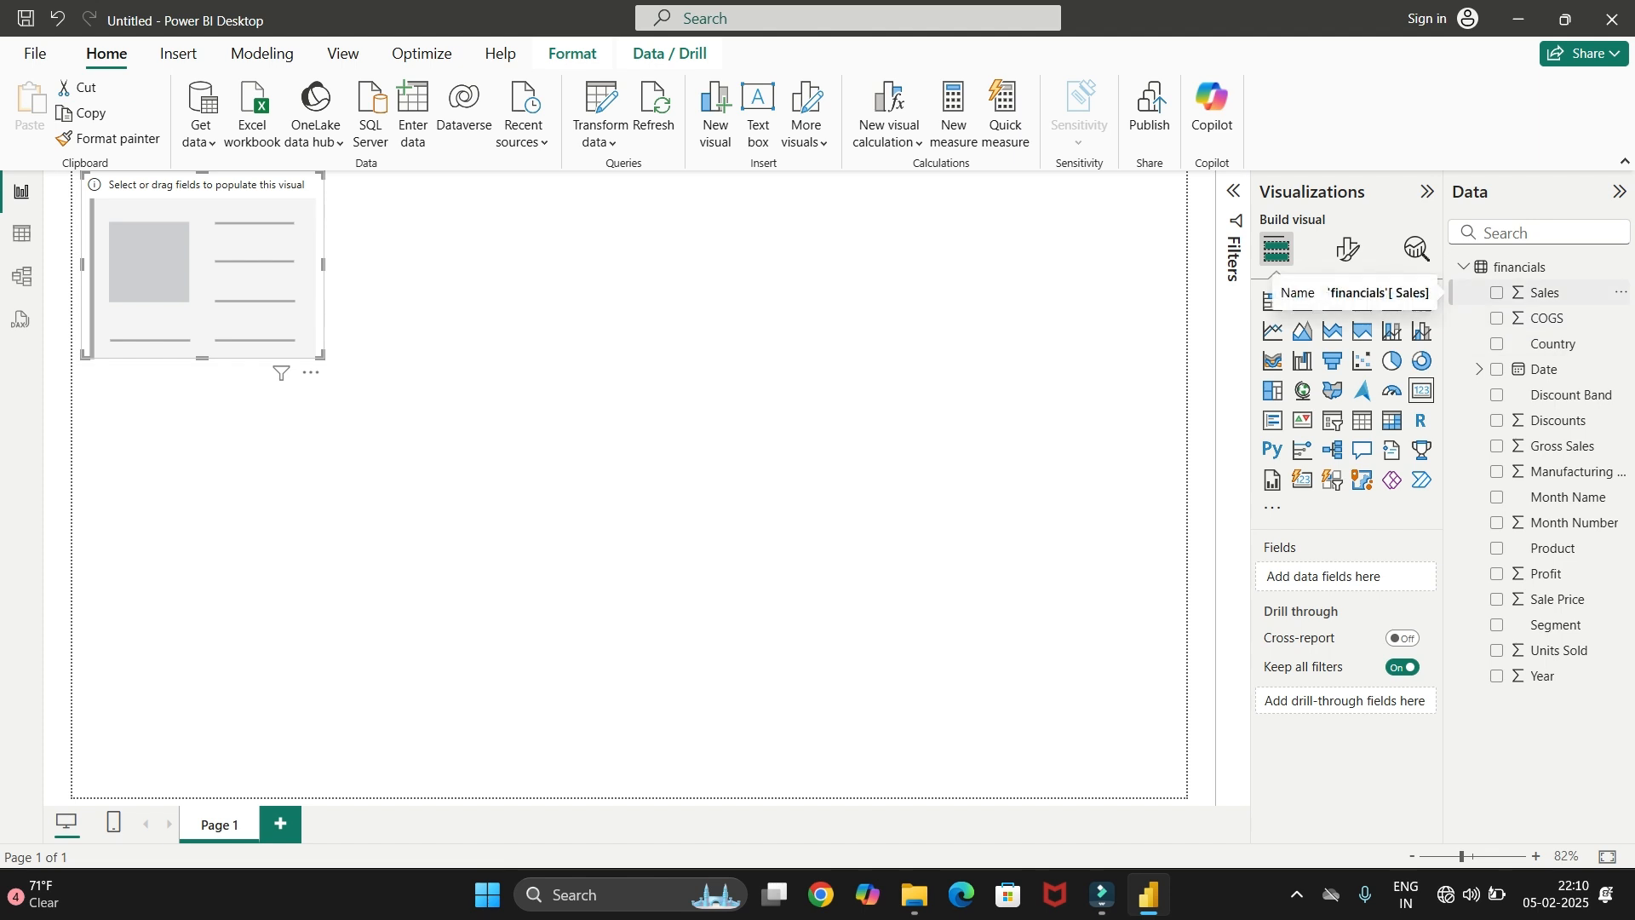
pyautogui.moveTo(1542, 292); pyautogui.dragTo(1363, 579)
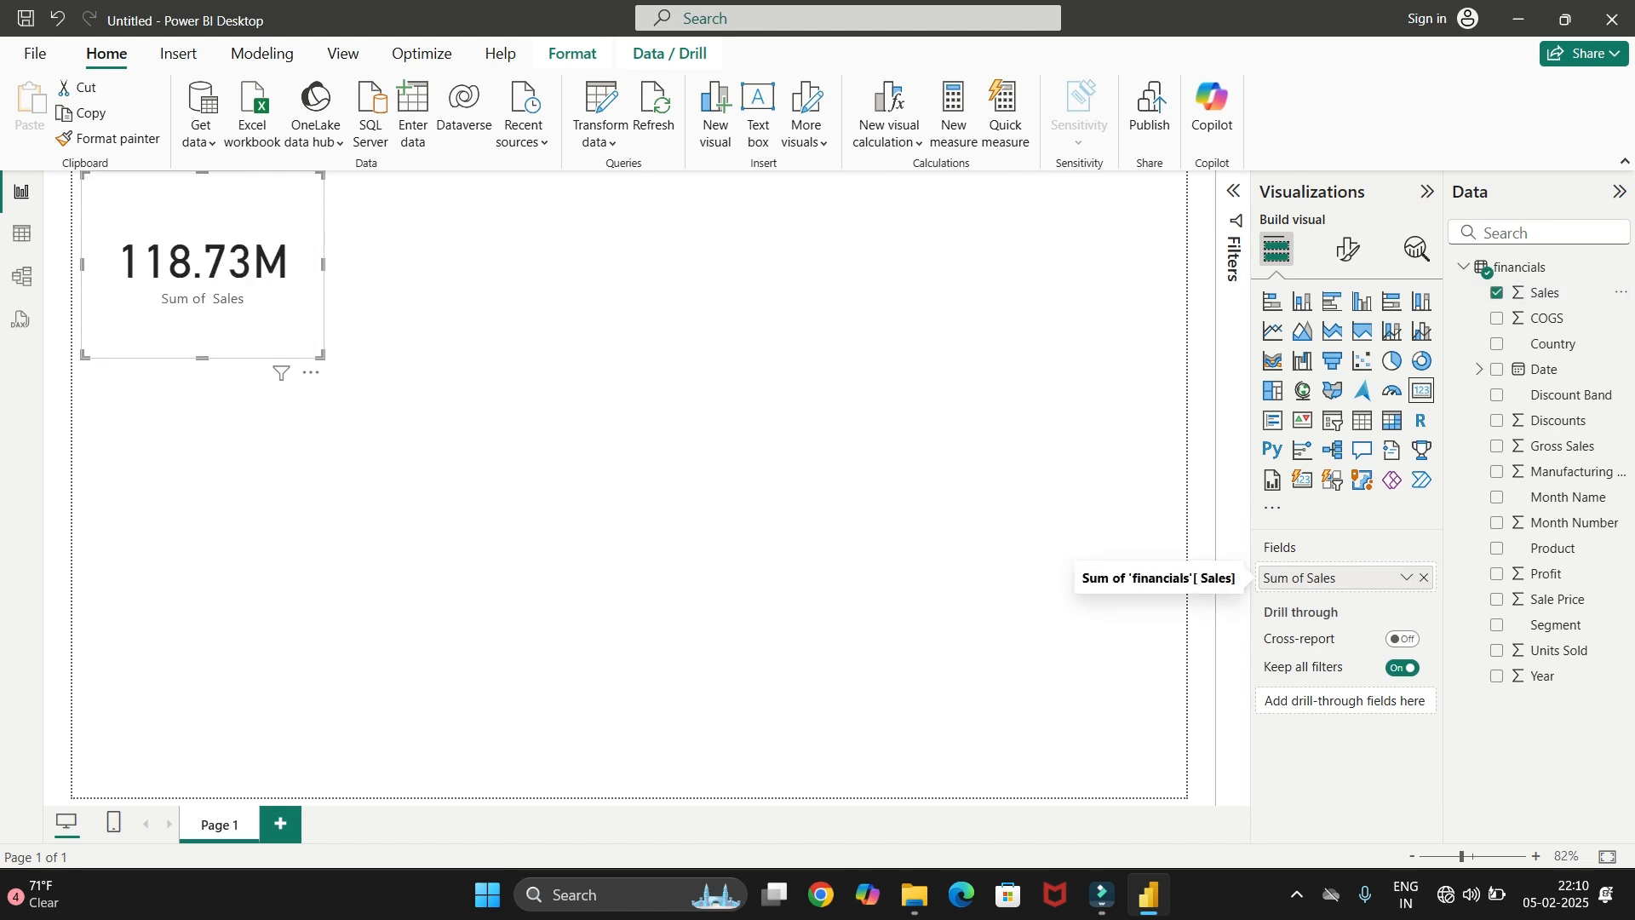
pyautogui.click(672, 452)
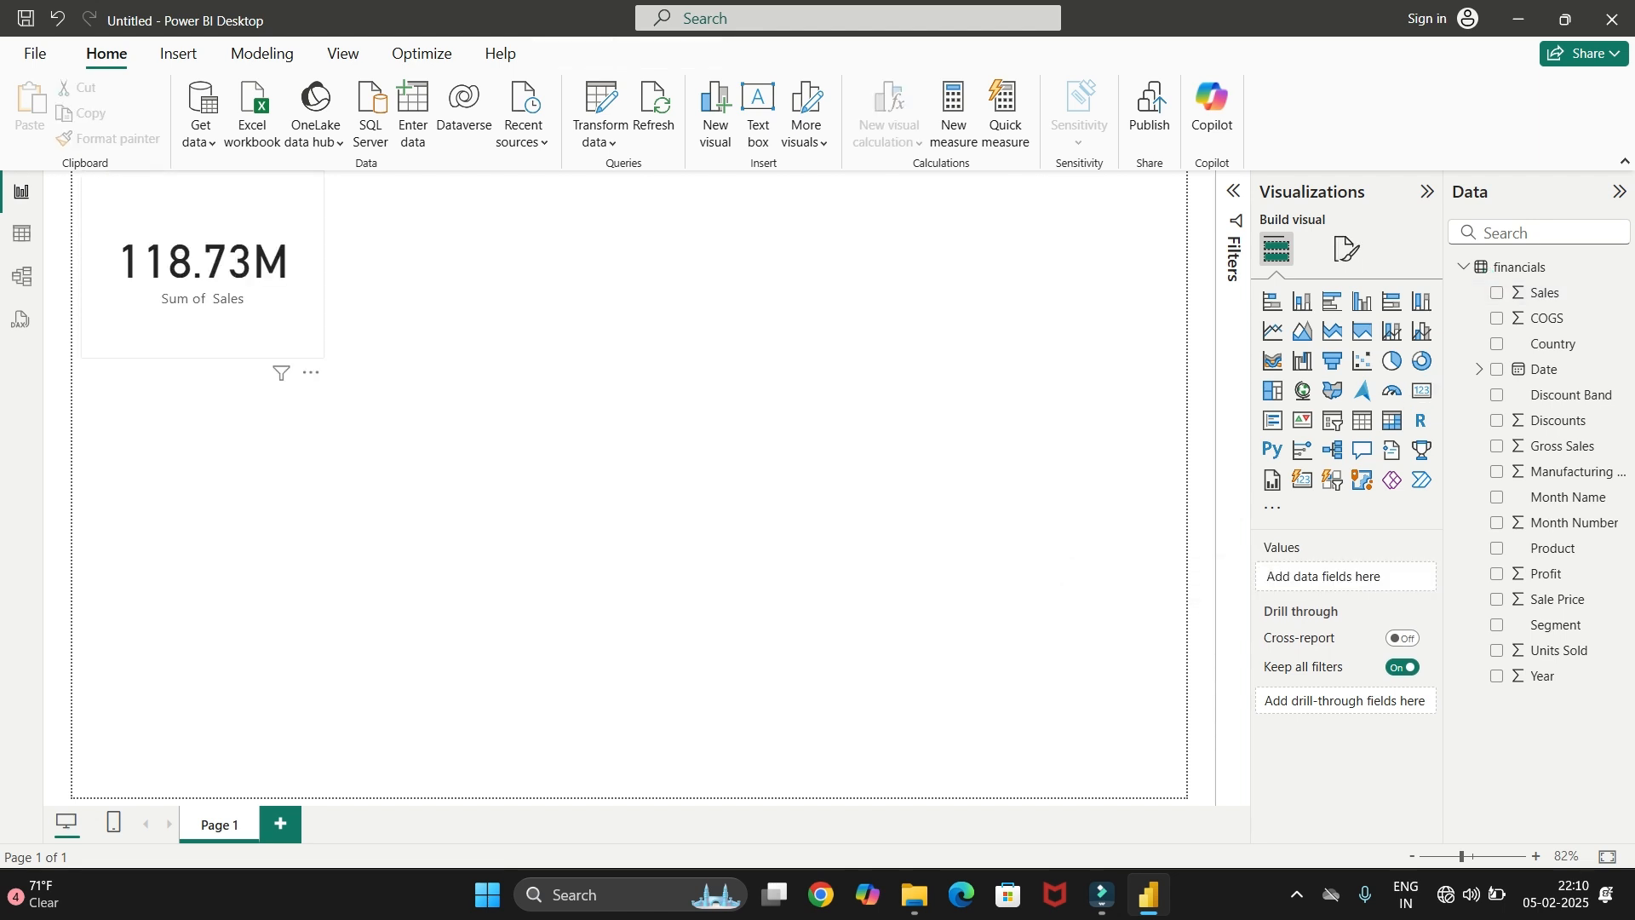
pyautogui.click(204, 290)
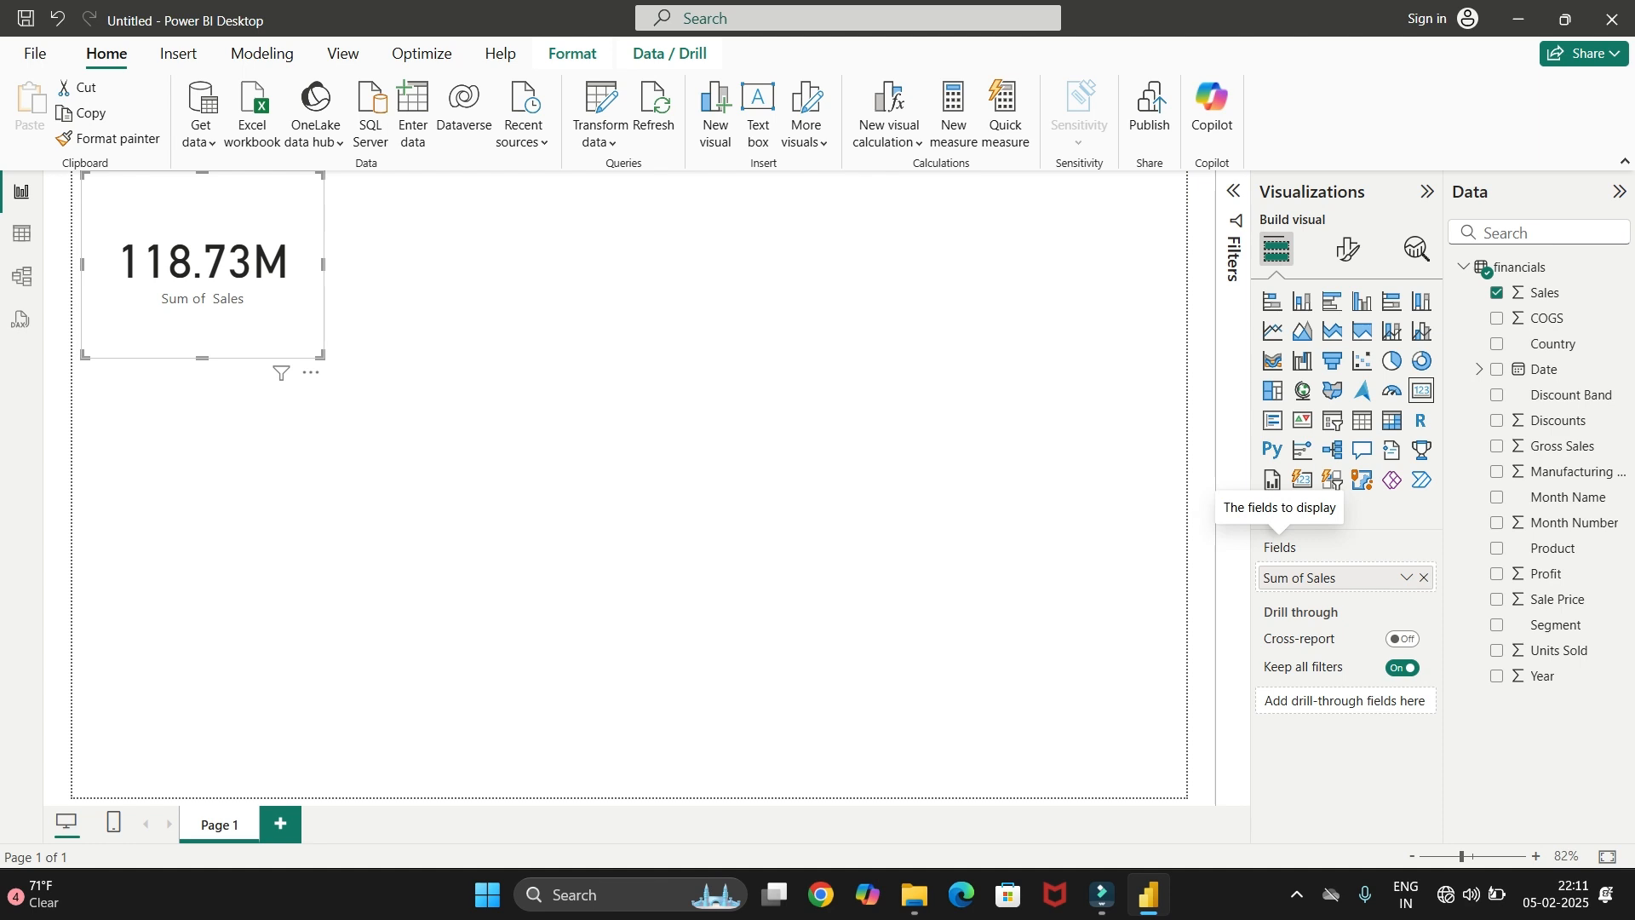
pyautogui.click(1424, 578)
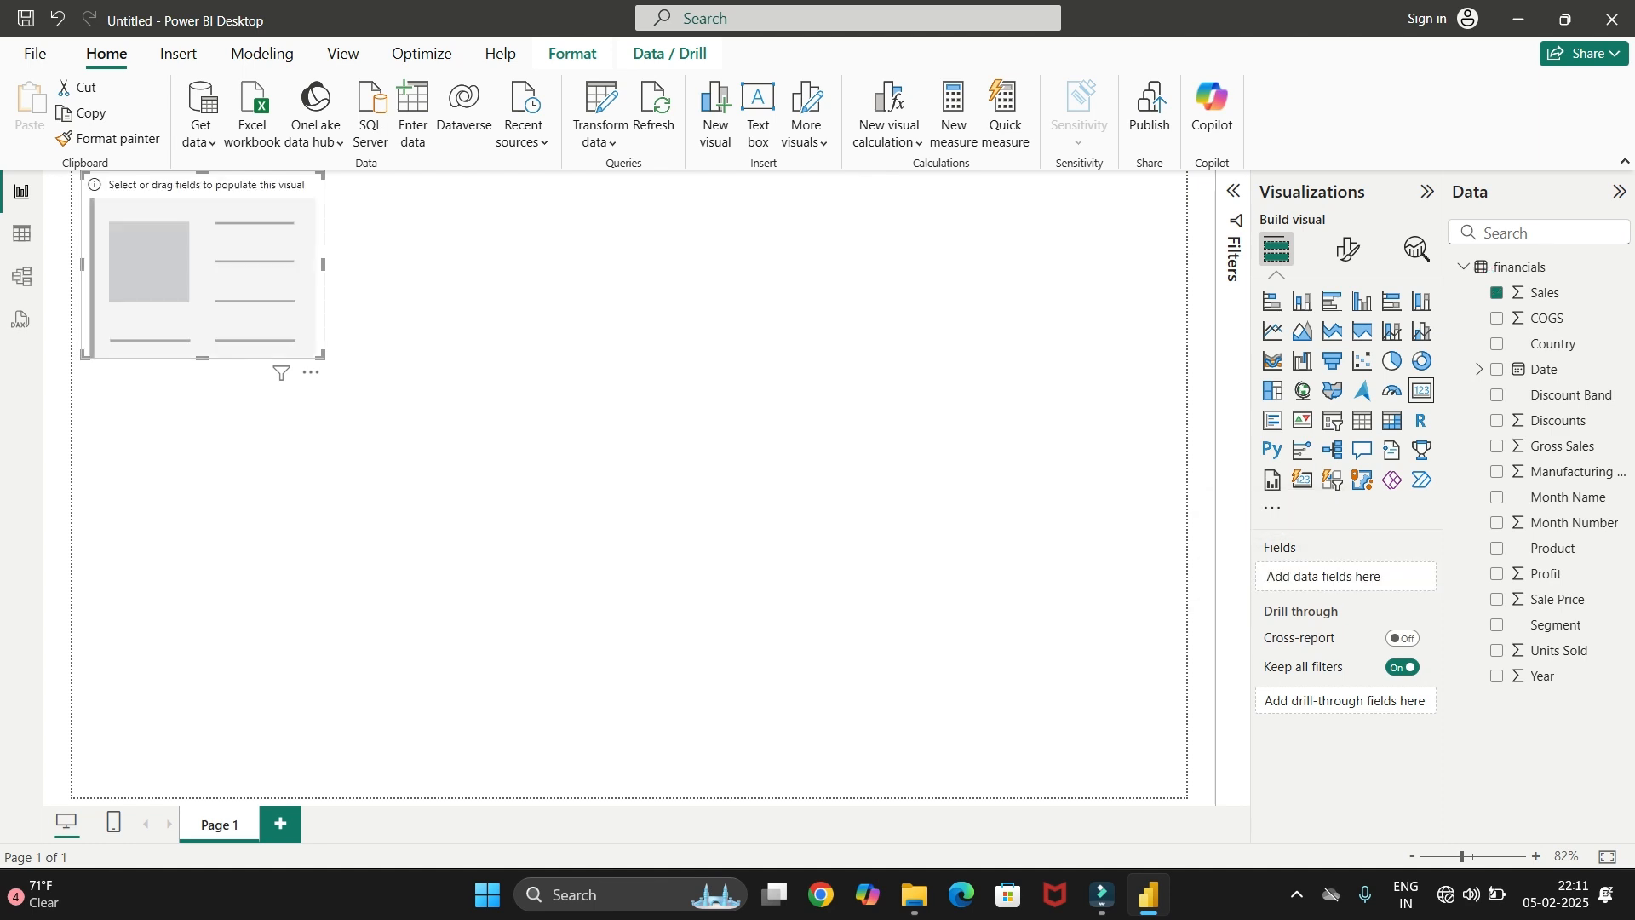
pyautogui.moveTo(1544, 293); pyautogui.dragTo(1329, 580)
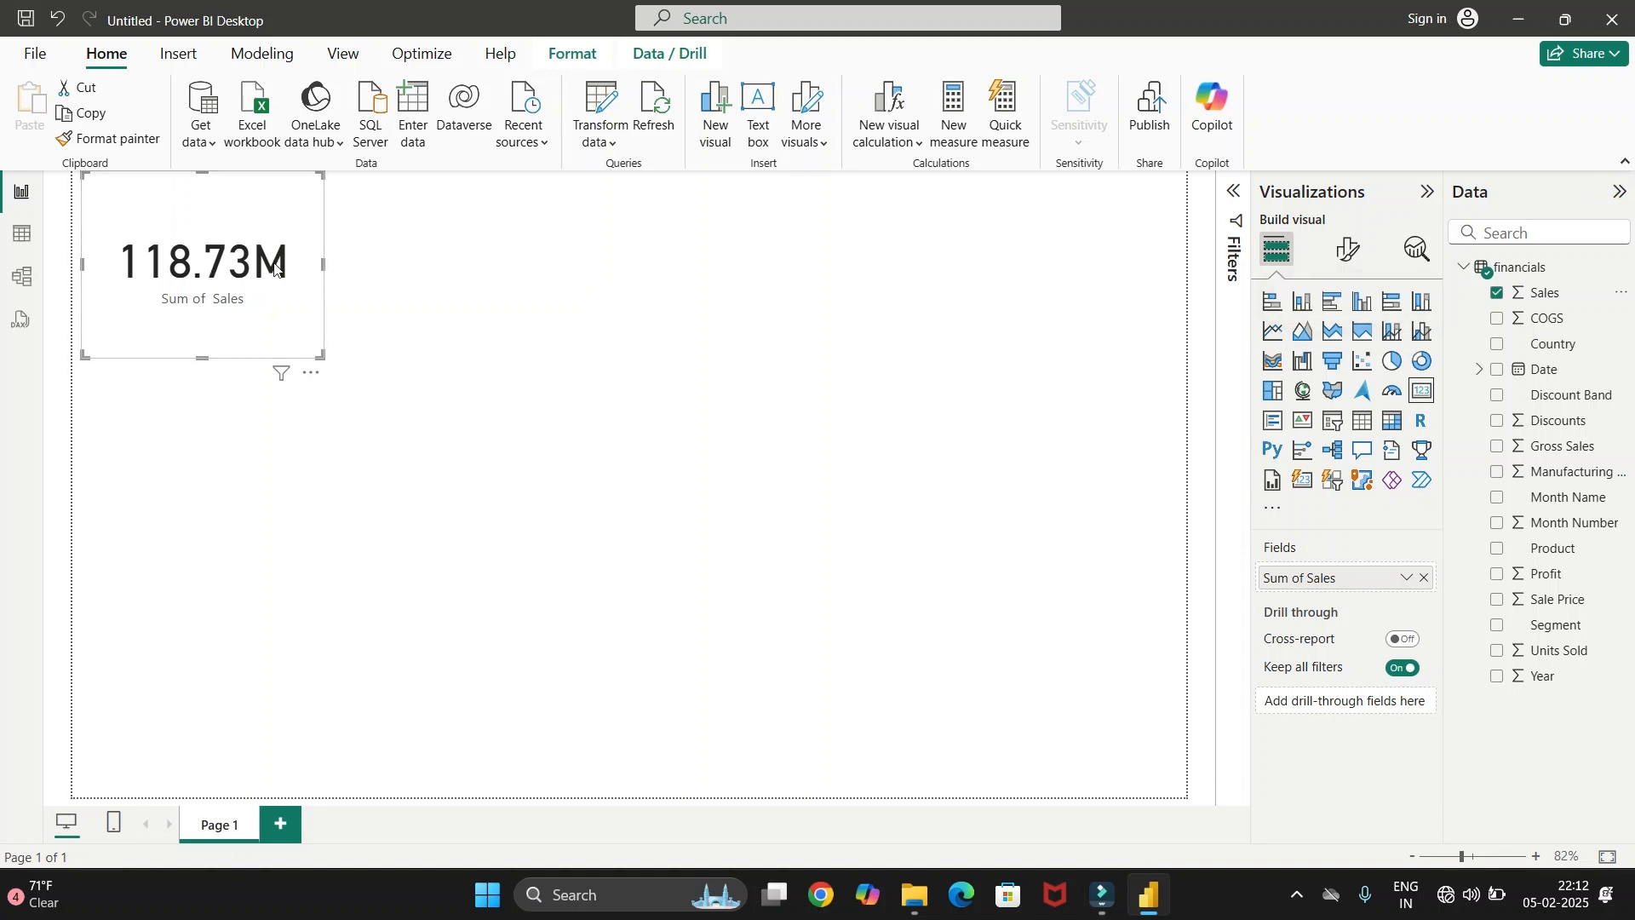
# Set the callout value colour of the Sales card to the bright blue theme colour
pyautogui.click(1346, 256)
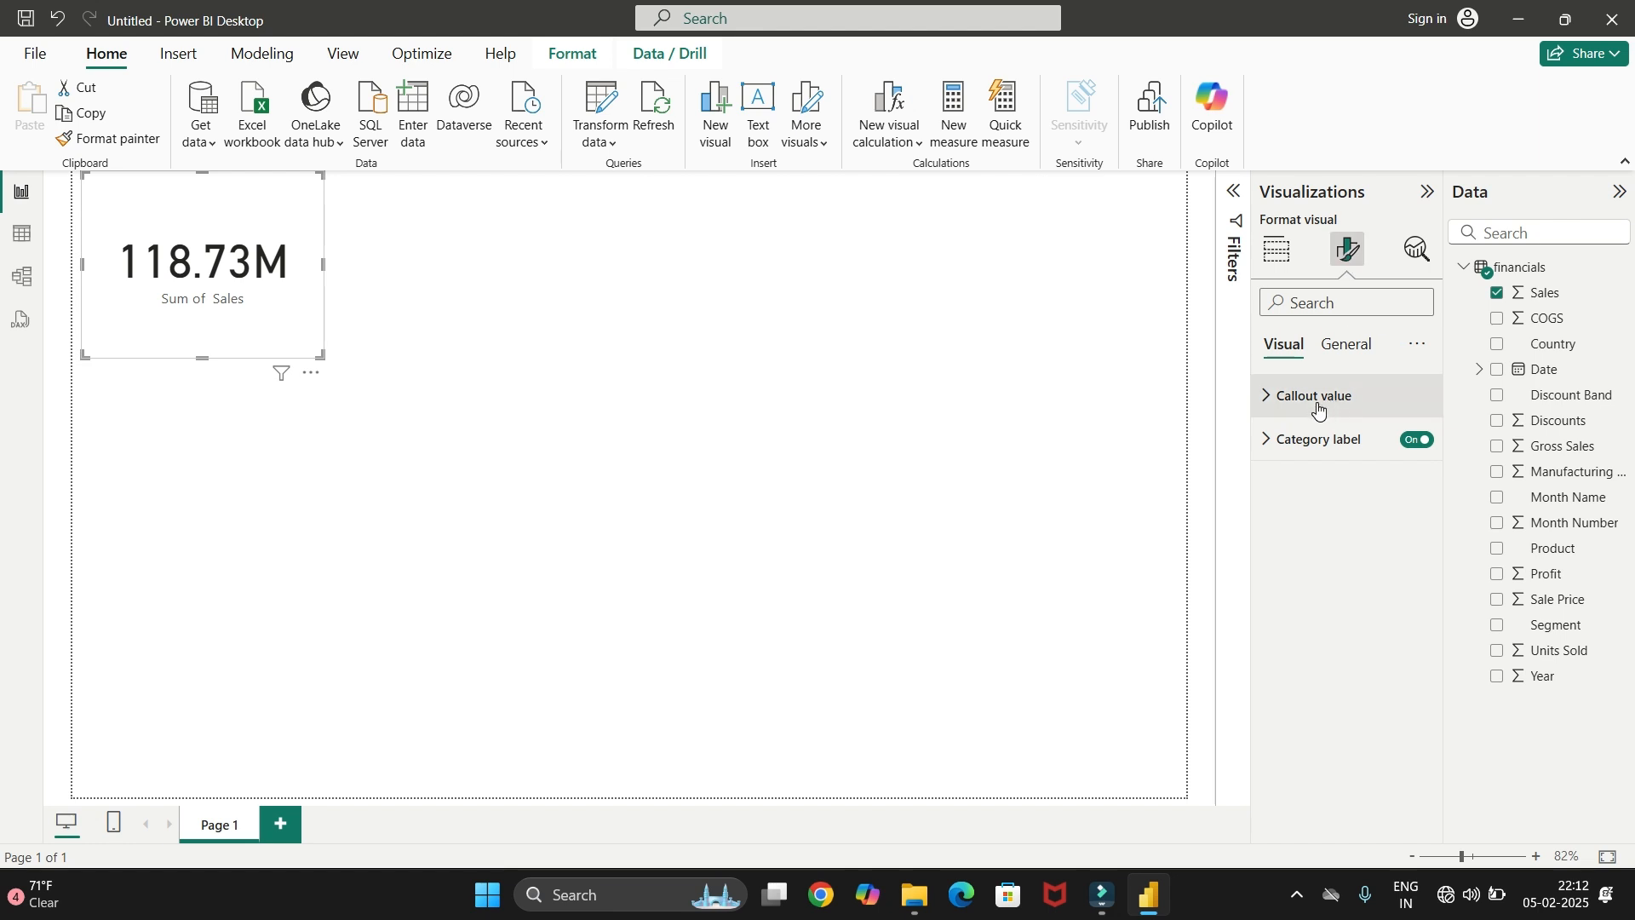
pyautogui.click(1318, 408)
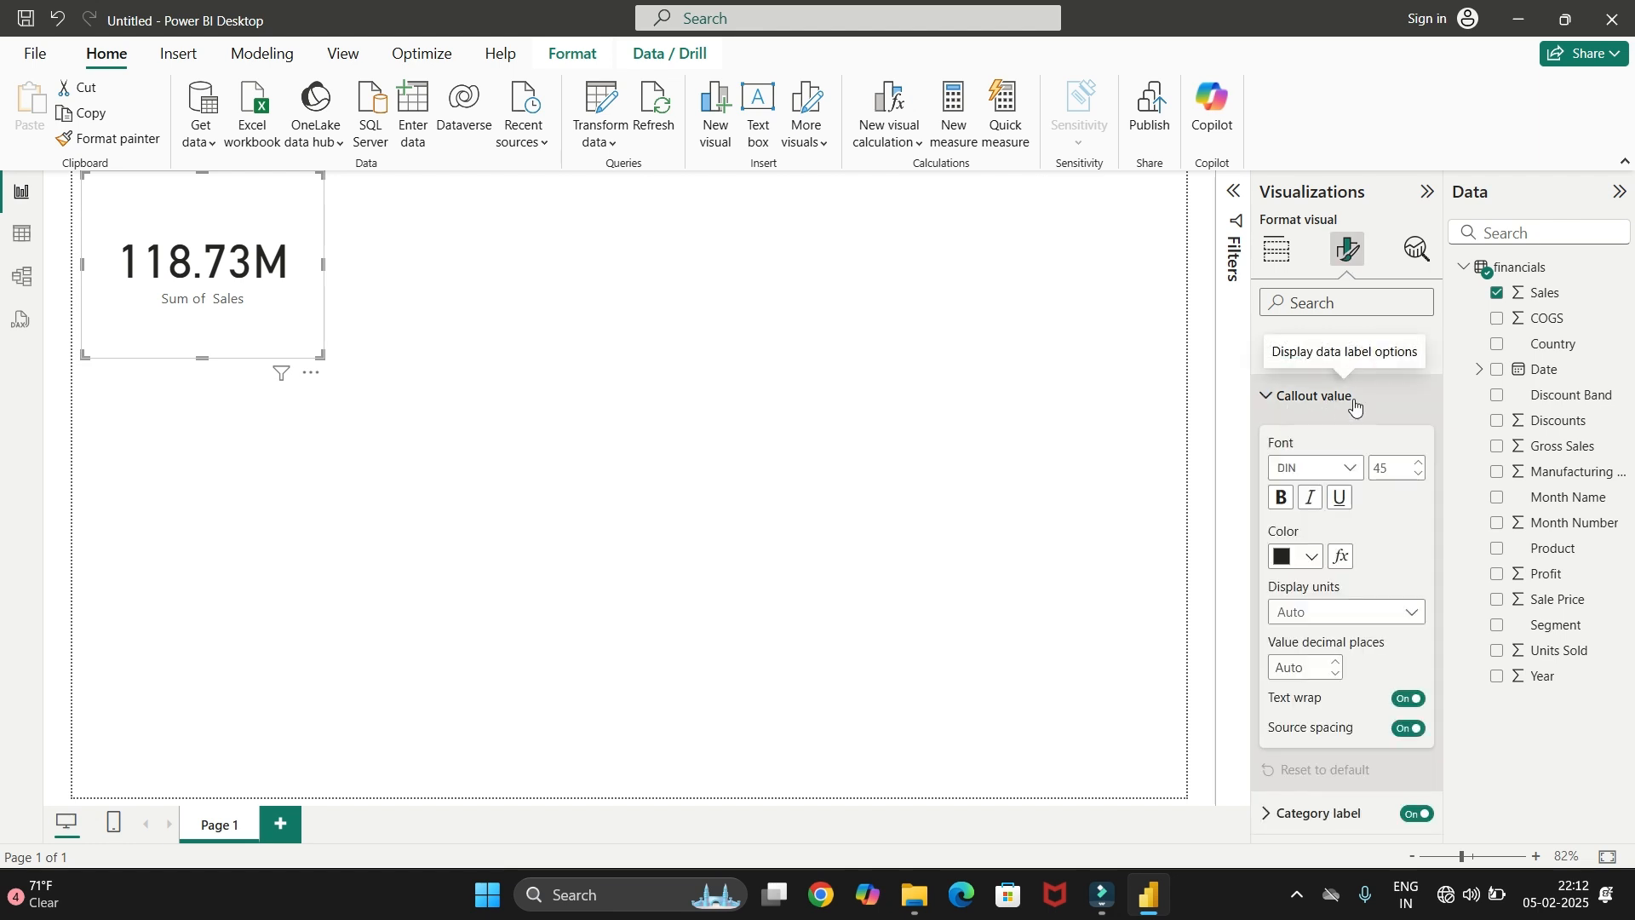
pyautogui.click(1314, 558)
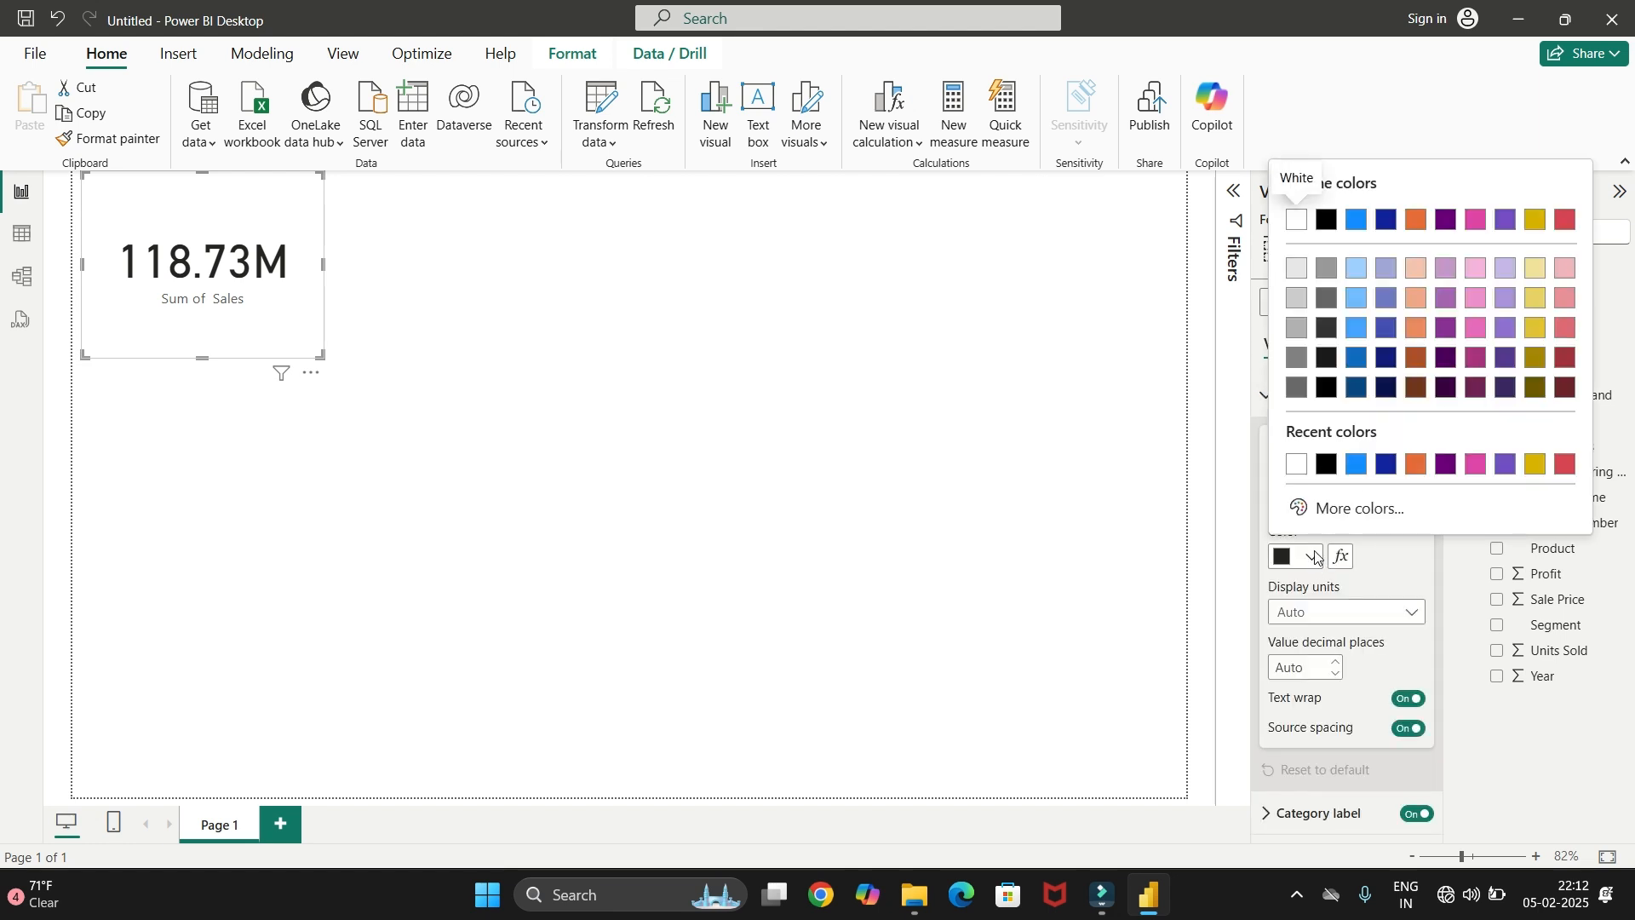
pyautogui.click(1358, 466)
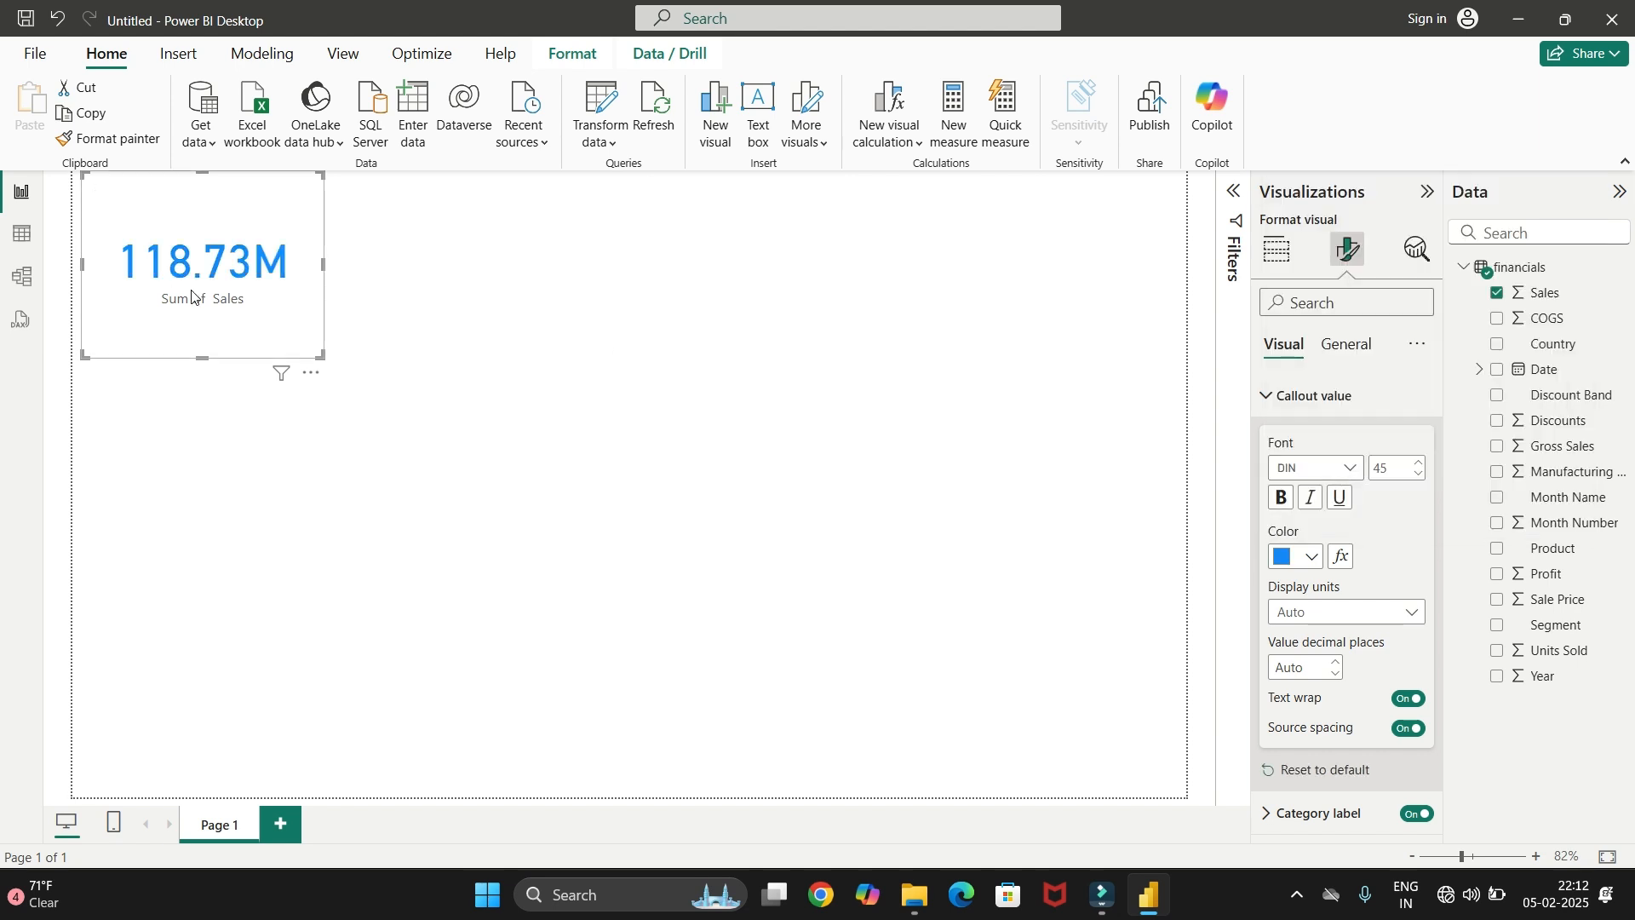
pyautogui.click(1268, 397)
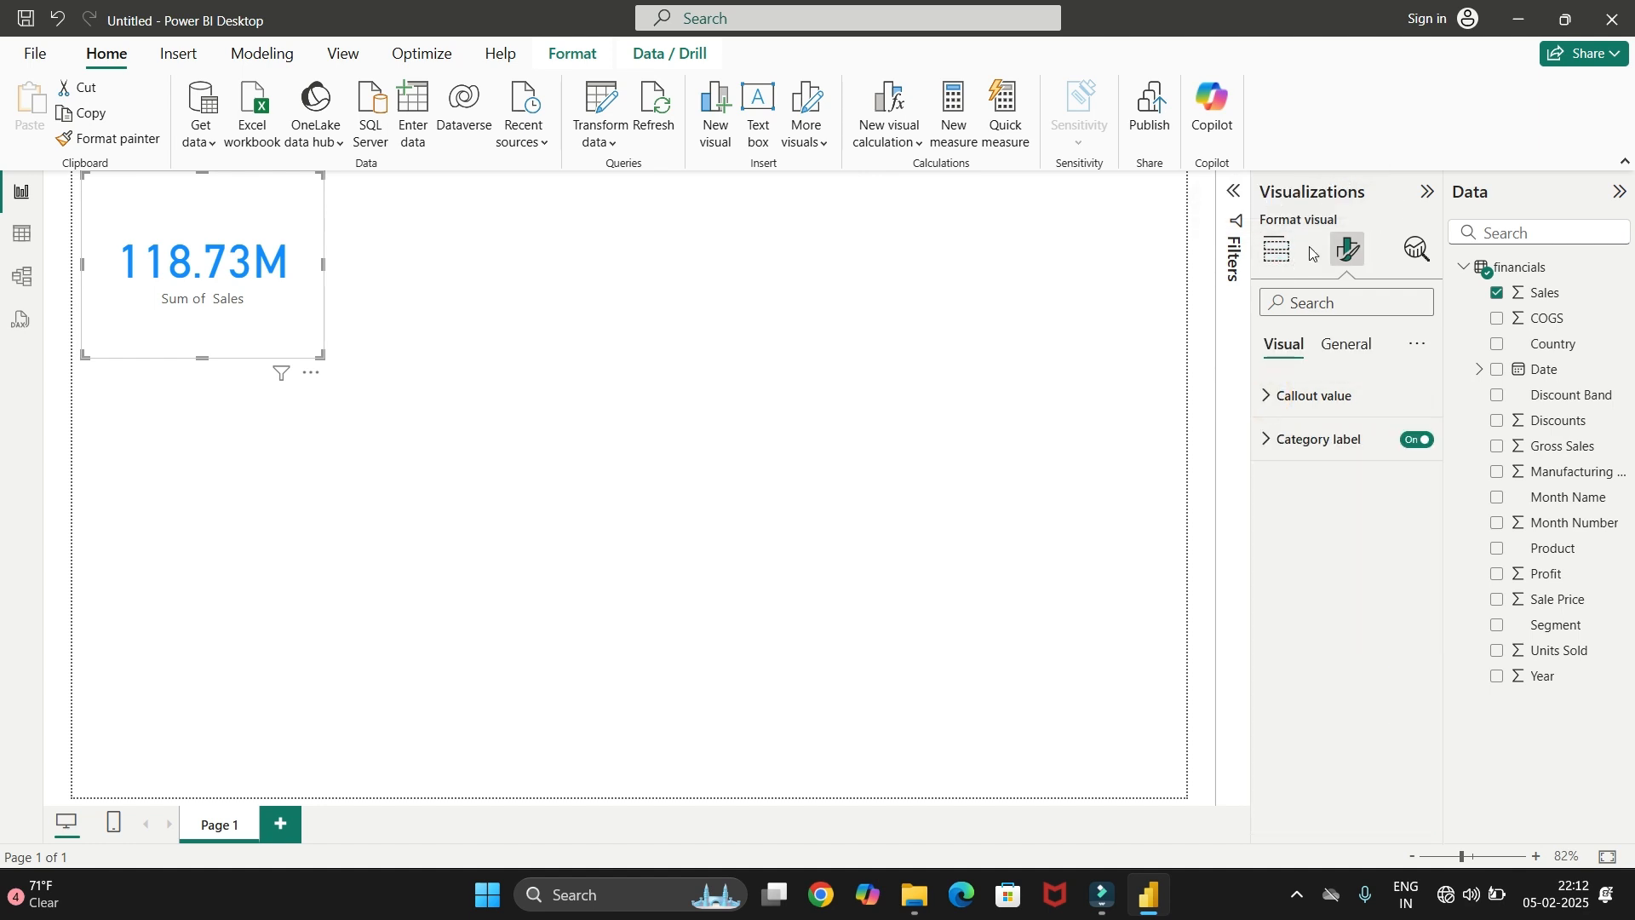
# Try the dark magenta #702254 as the Sales card's background colour and settle on light orange
pyautogui.click(1287, 255)
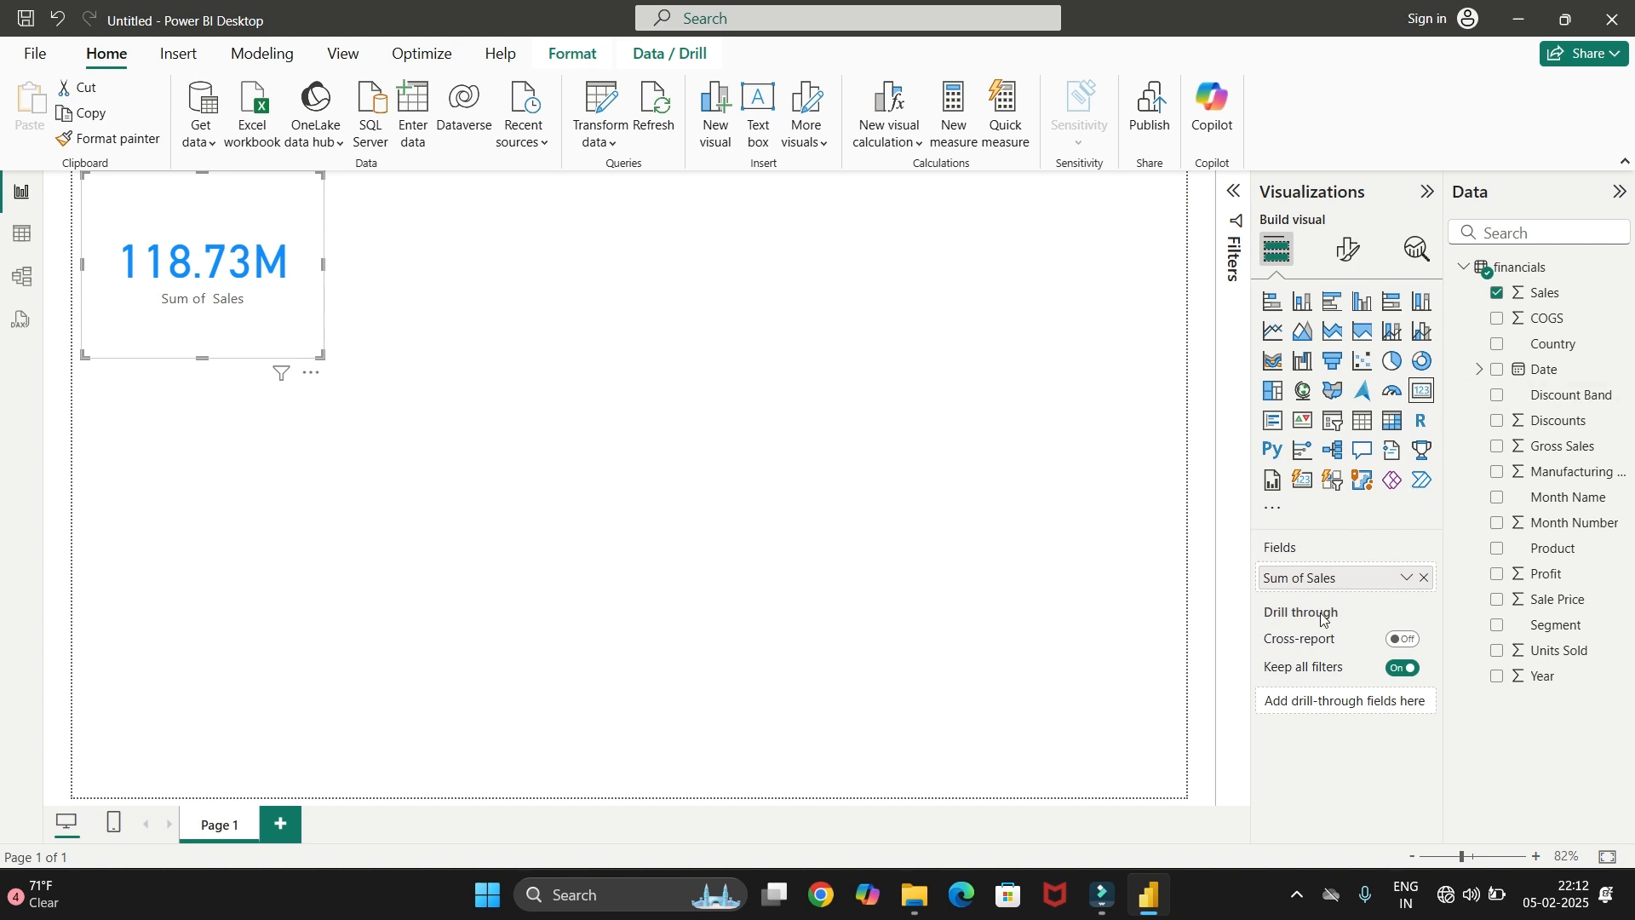
pyautogui.click(1350, 252)
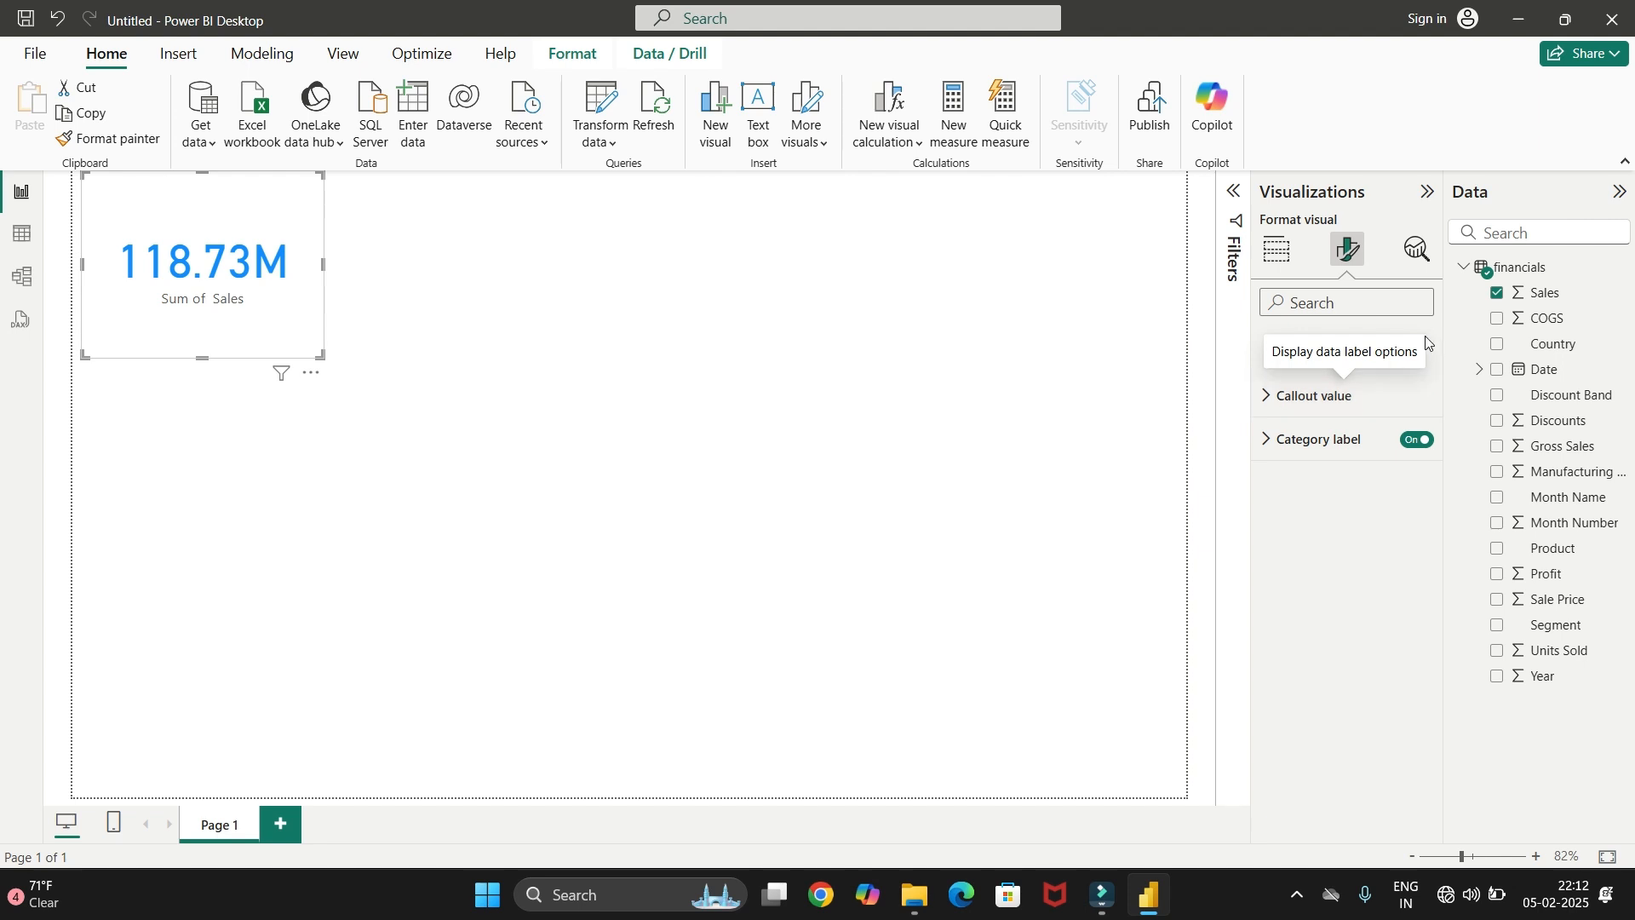
pyautogui.click(1357, 353)
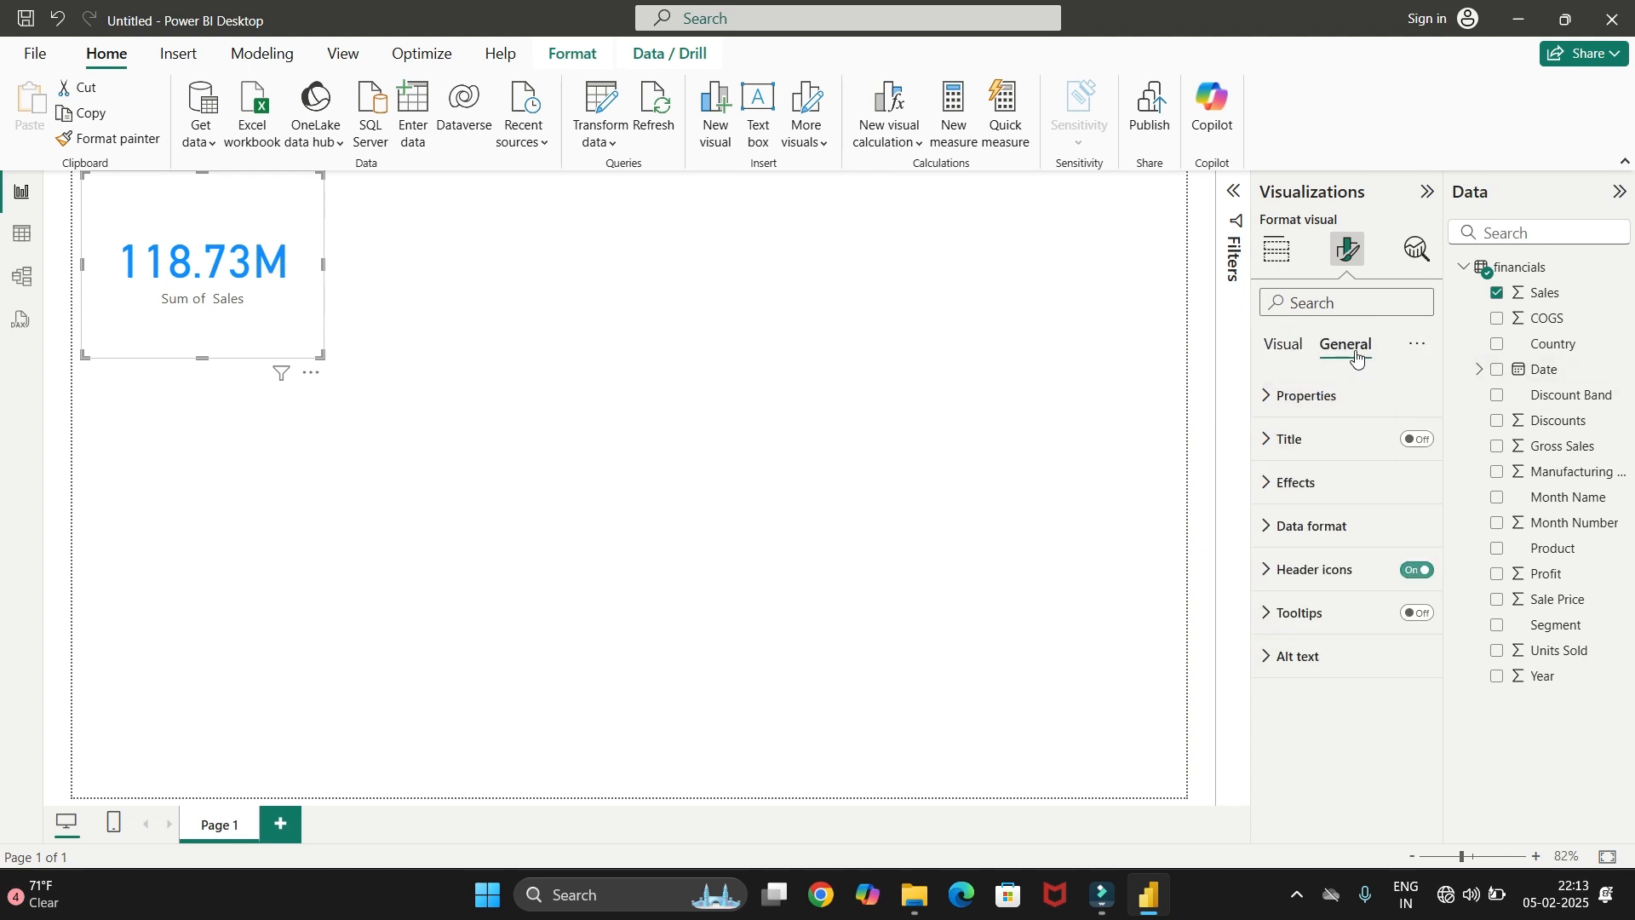
pyautogui.click(1329, 484)
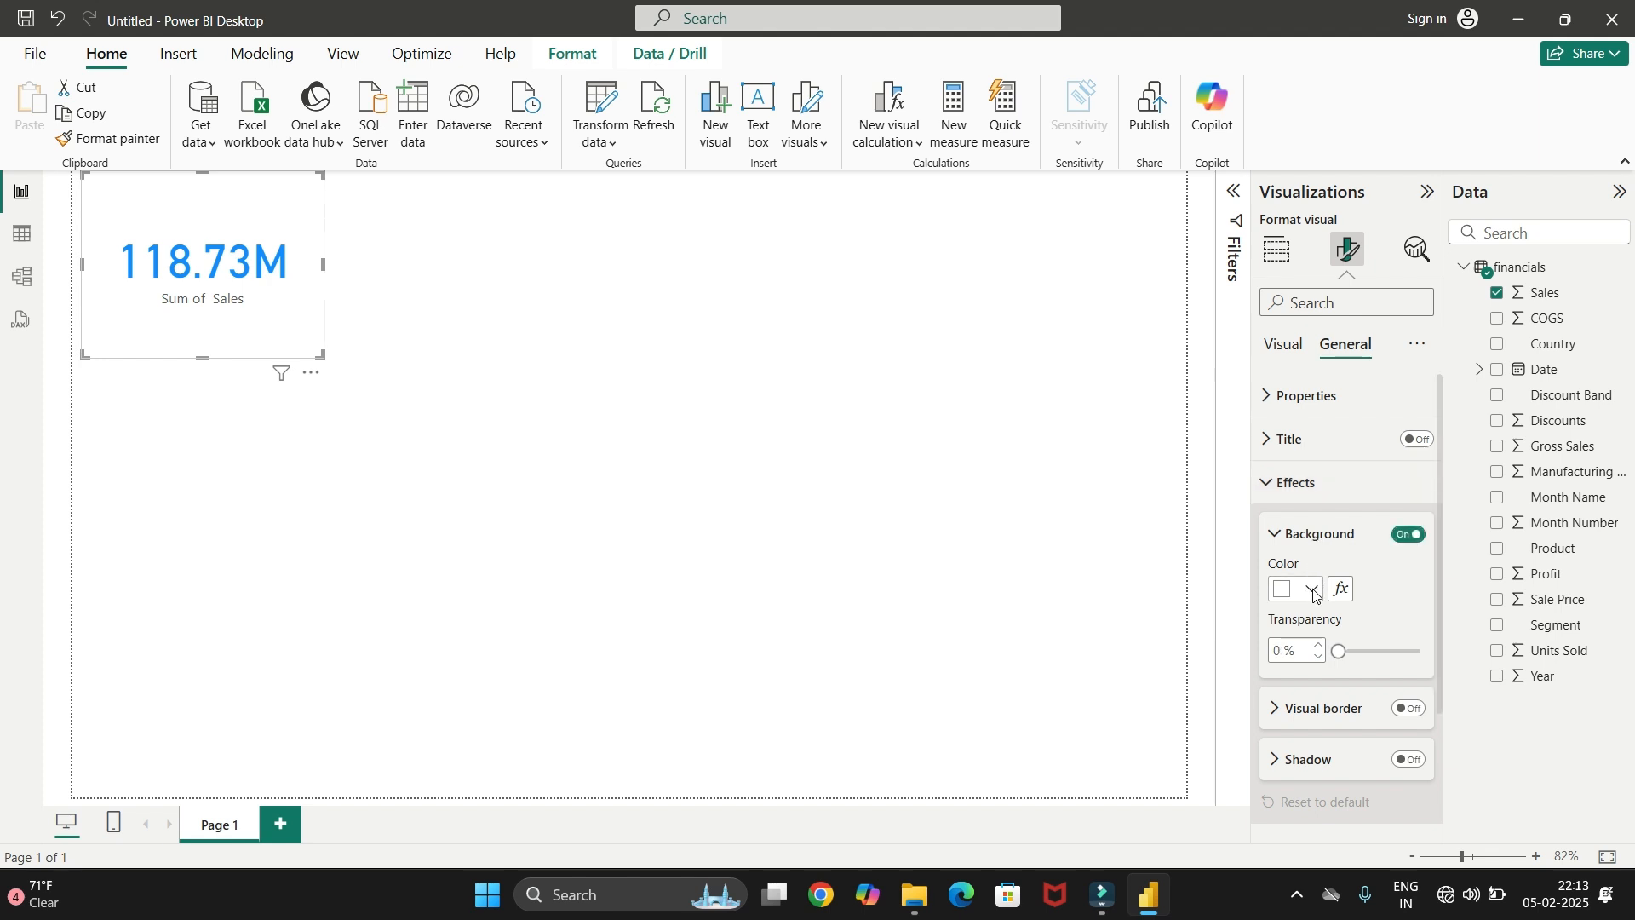
pyautogui.click(1314, 591)
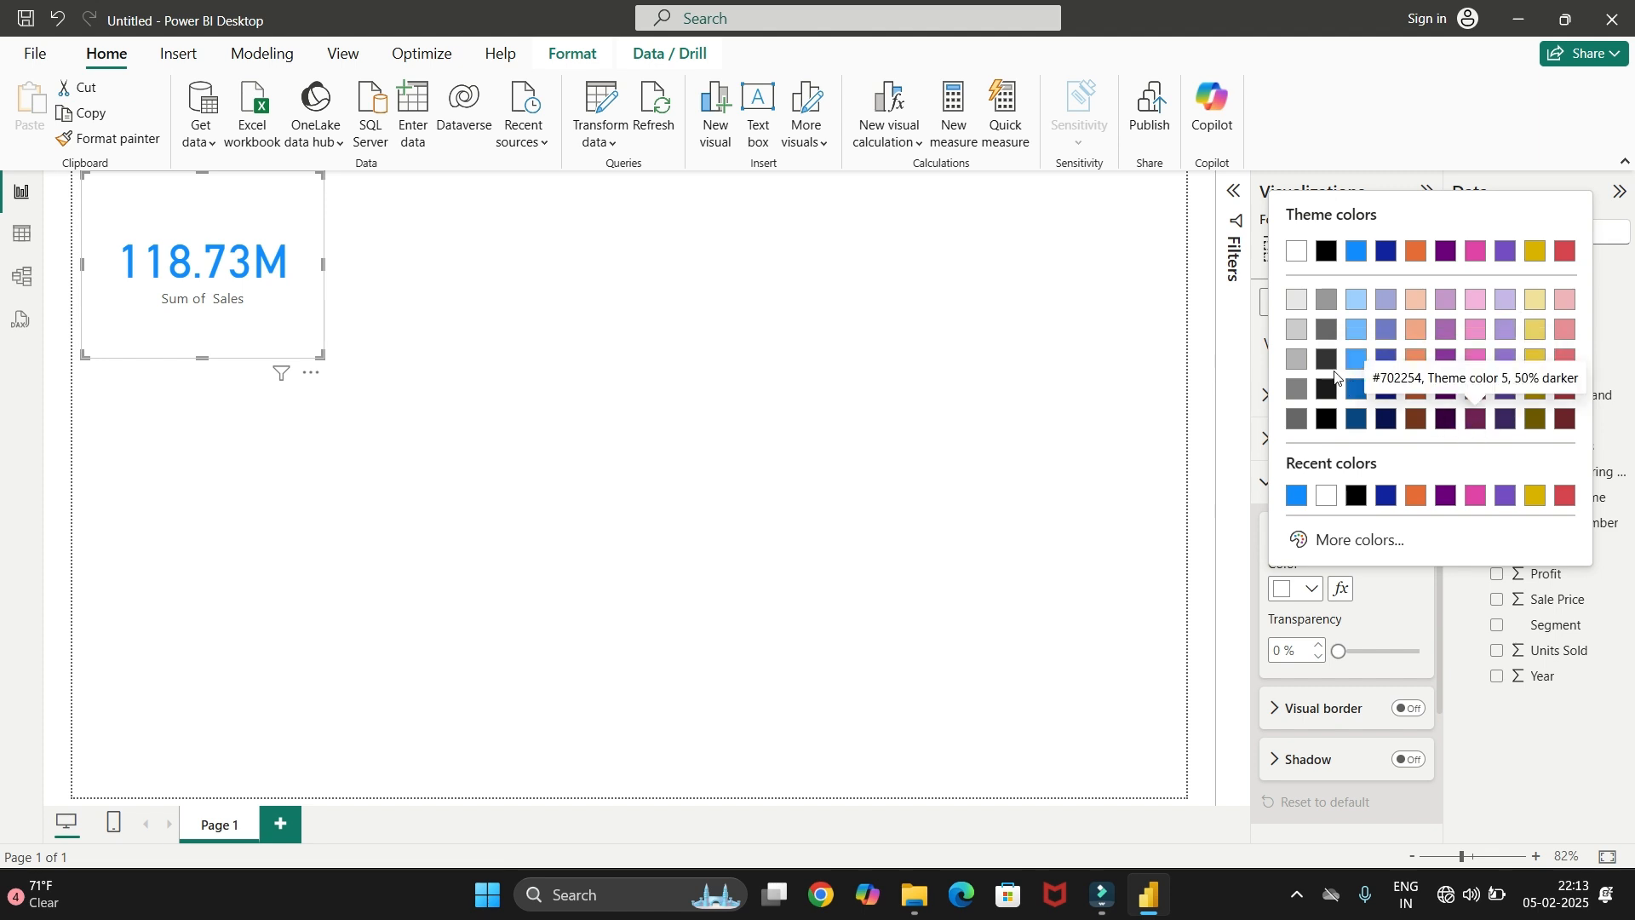
pyautogui.click(1484, 425)
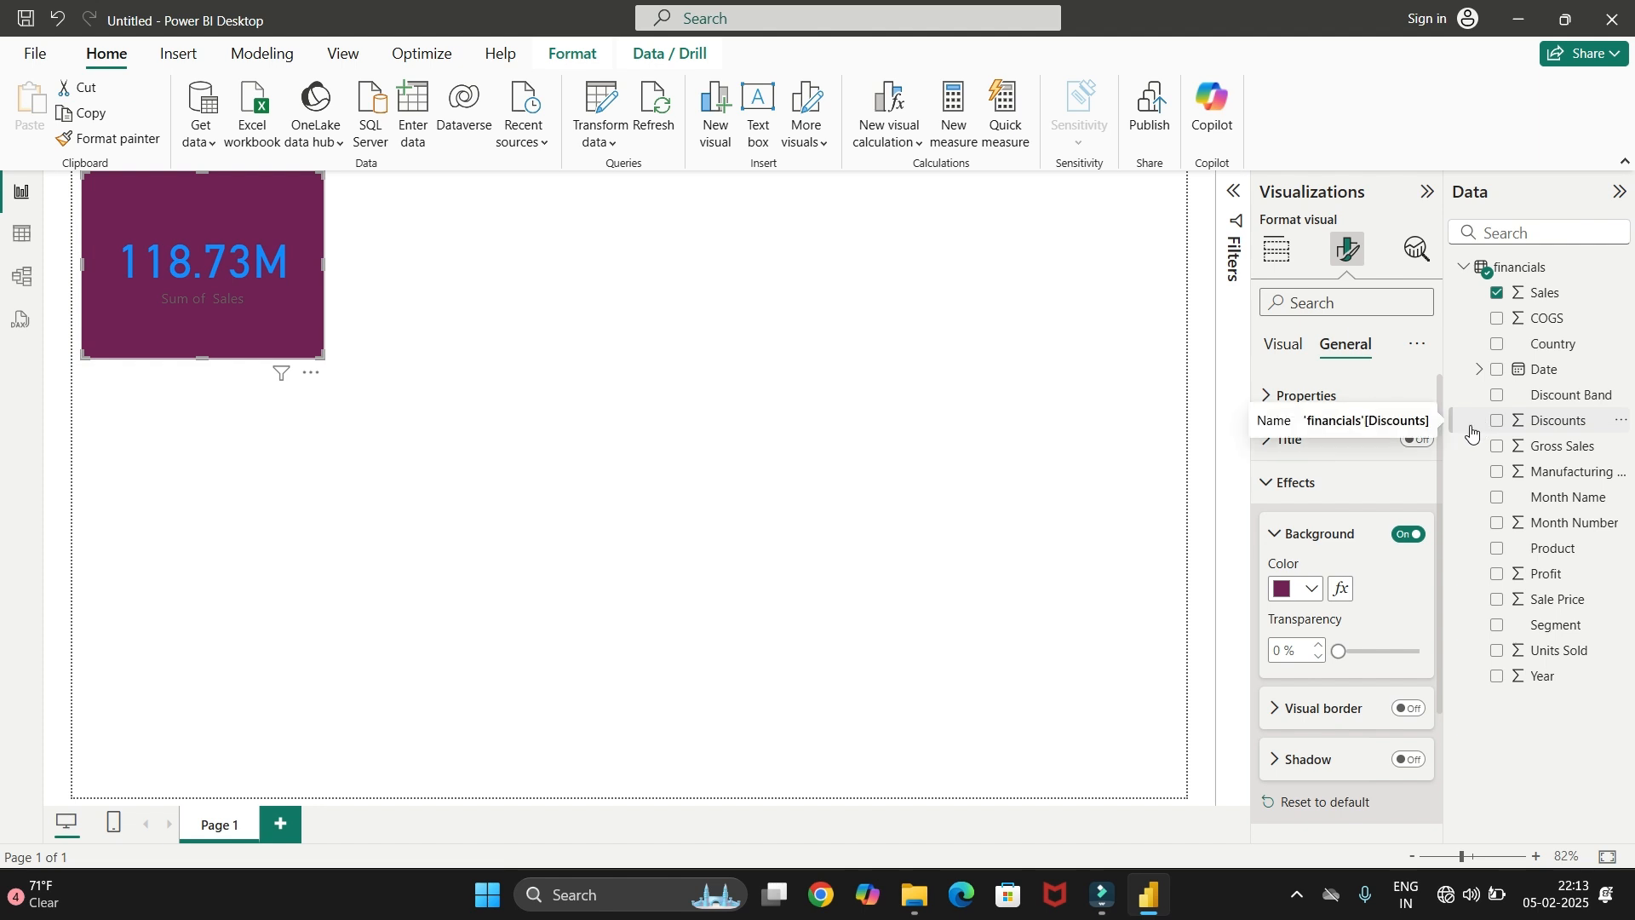
pyautogui.click(1313, 590)
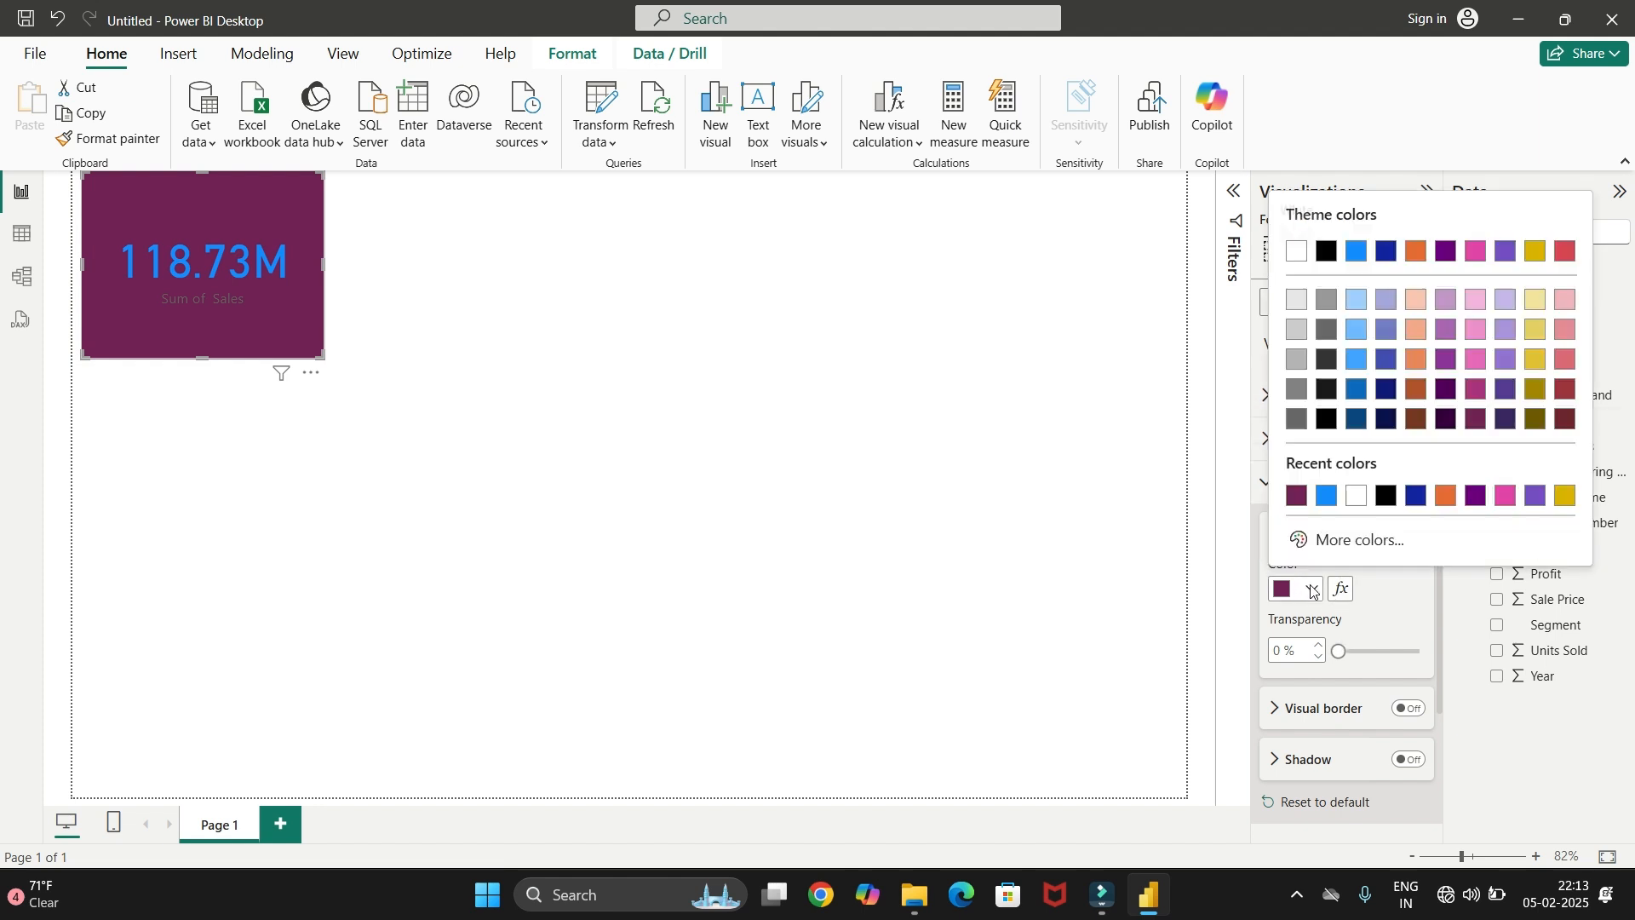
pyautogui.click(1417, 300)
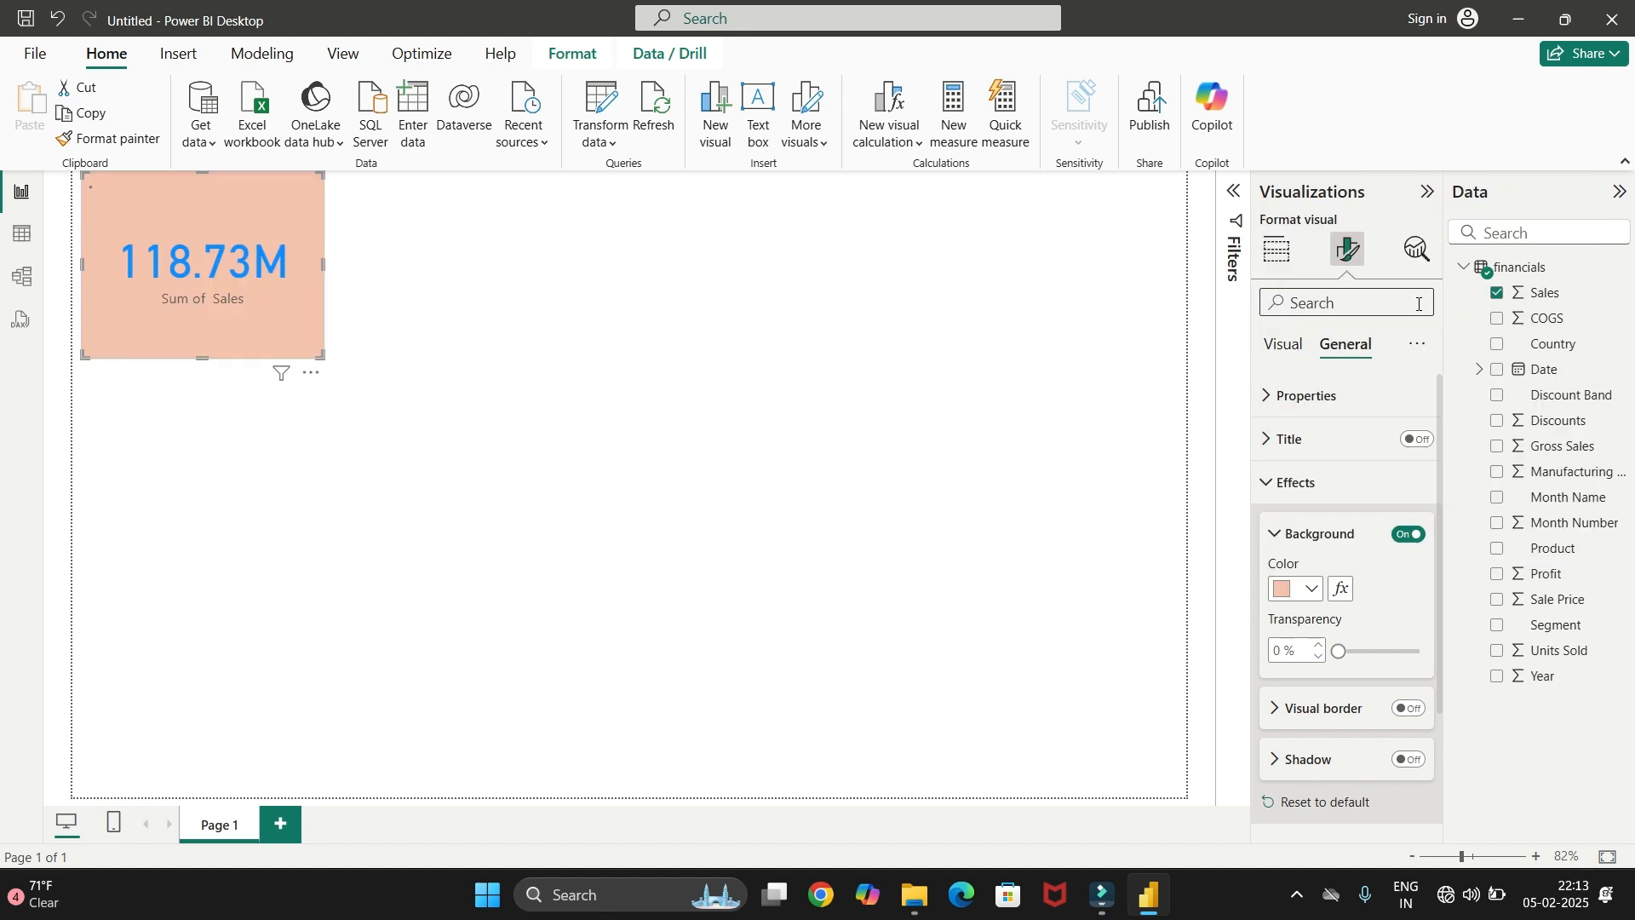
pyautogui.click(758, 442)
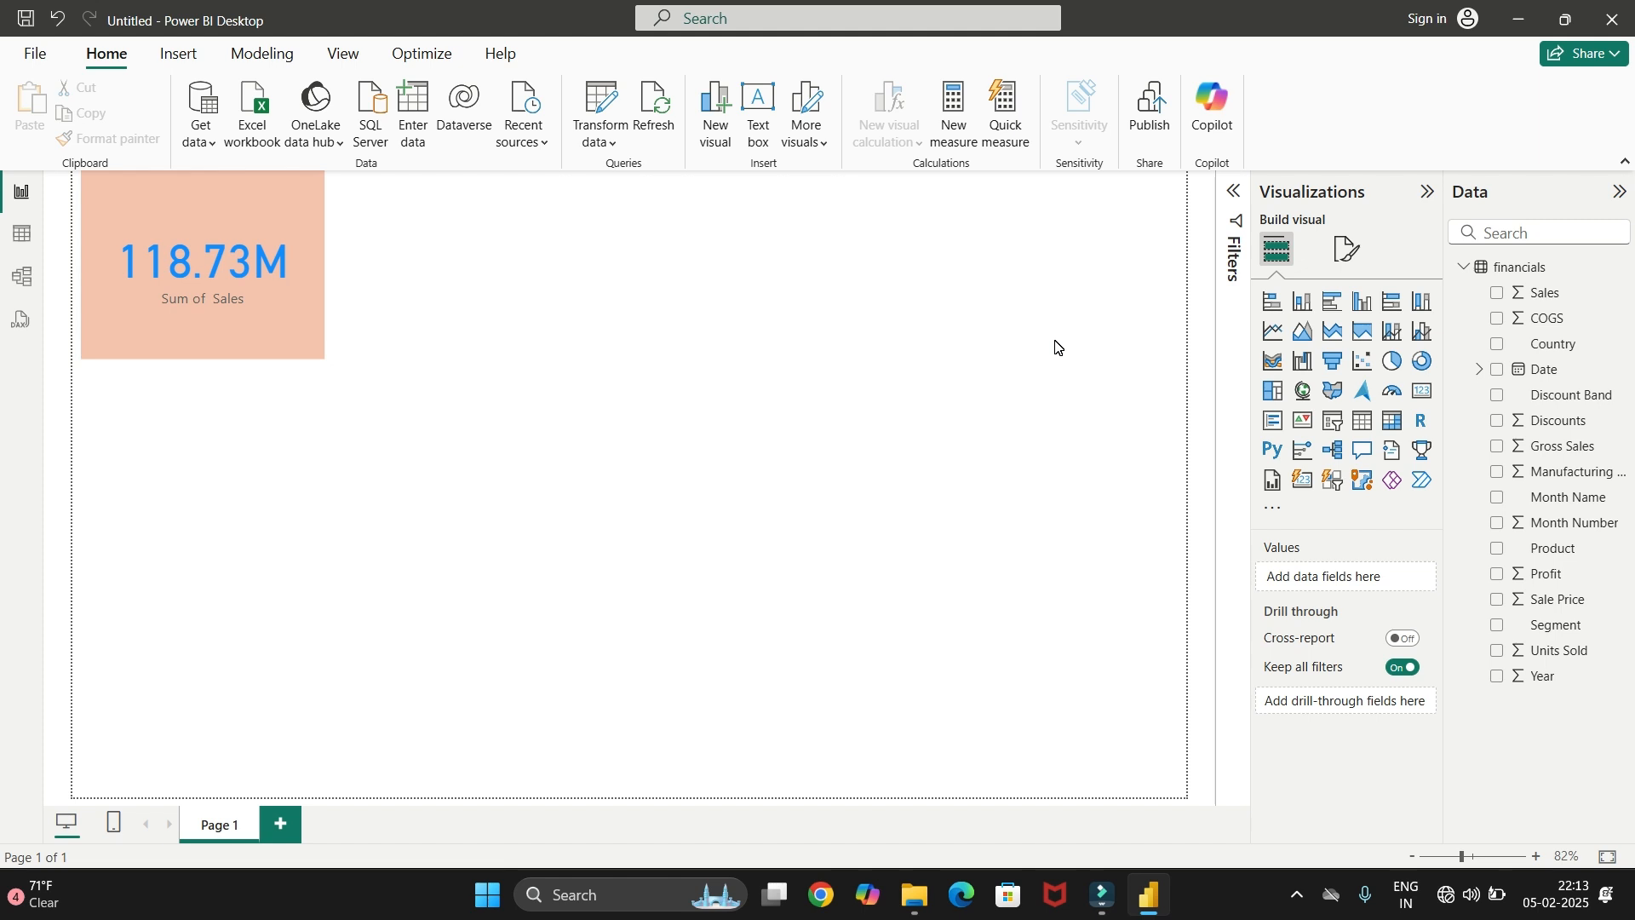
# Add a second card directly beside the Sales card and fill it with the Profit field
pyautogui.click(1422, 399)
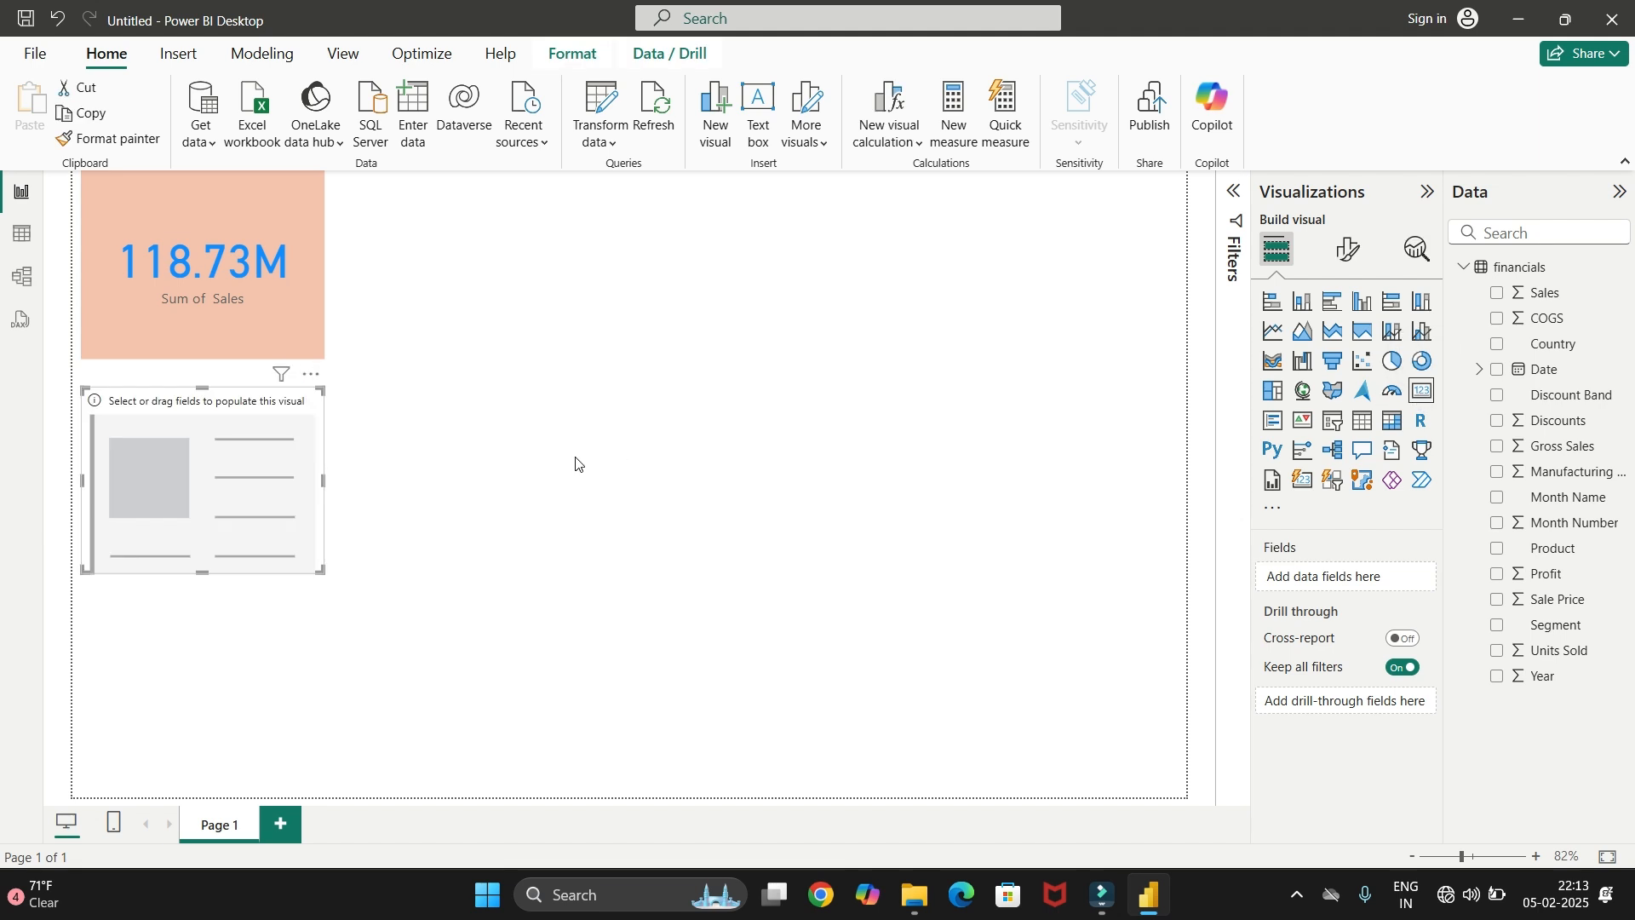
pyautogui.moveTo(256, 458); pyautogui.dragTo(499, 243)
pyautogui.click(664, 374)
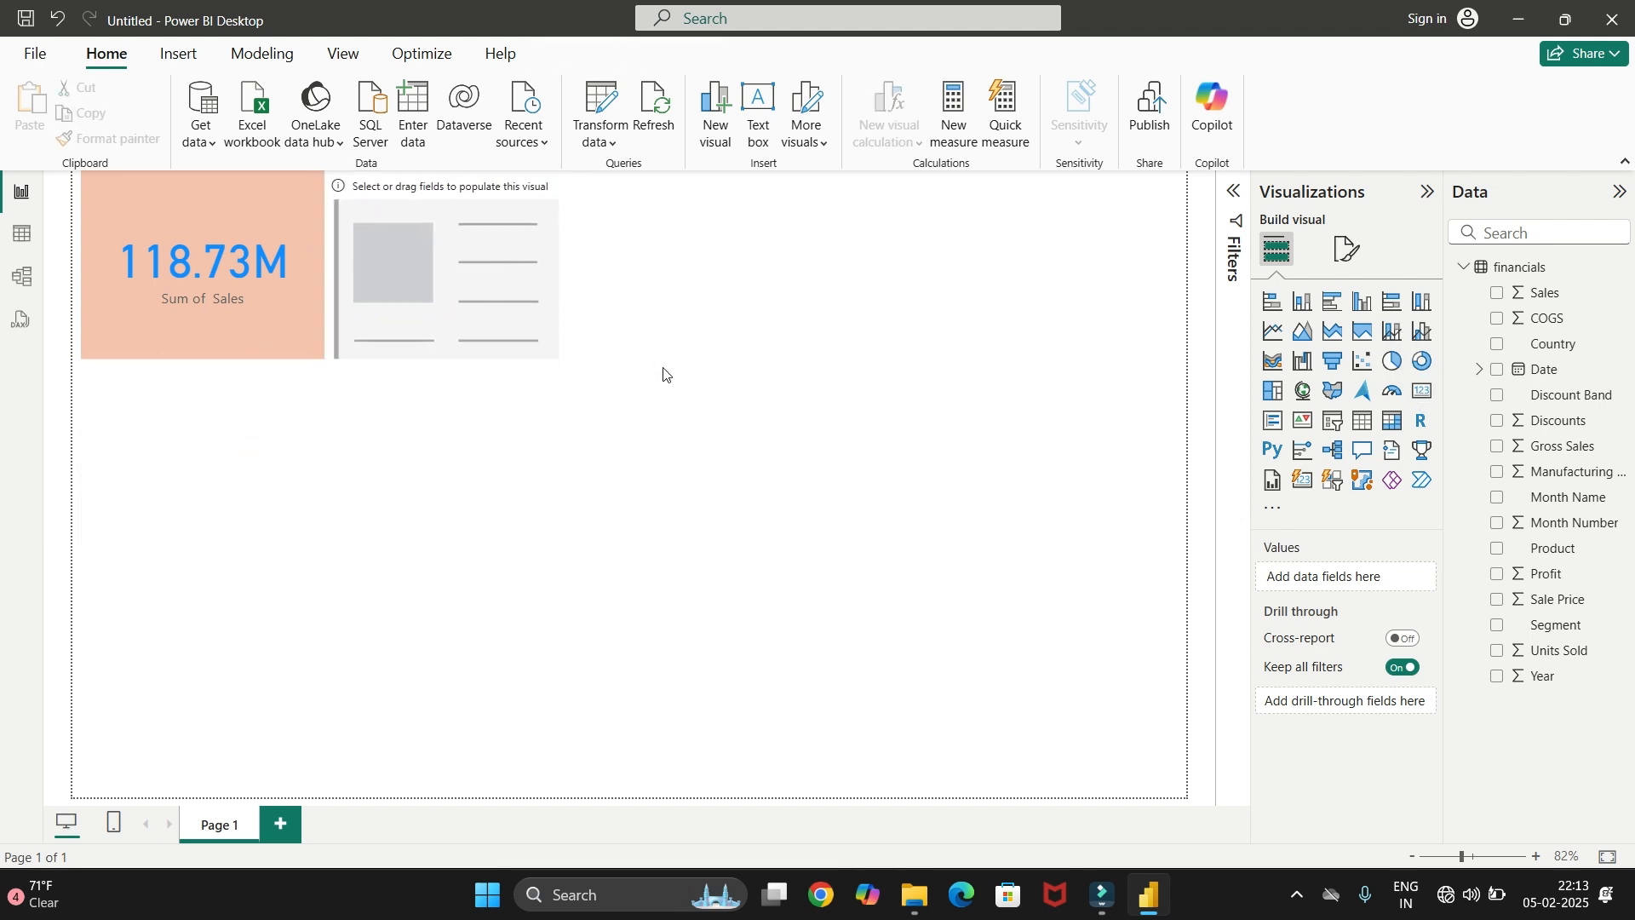
pyautogui.click(474, 264)
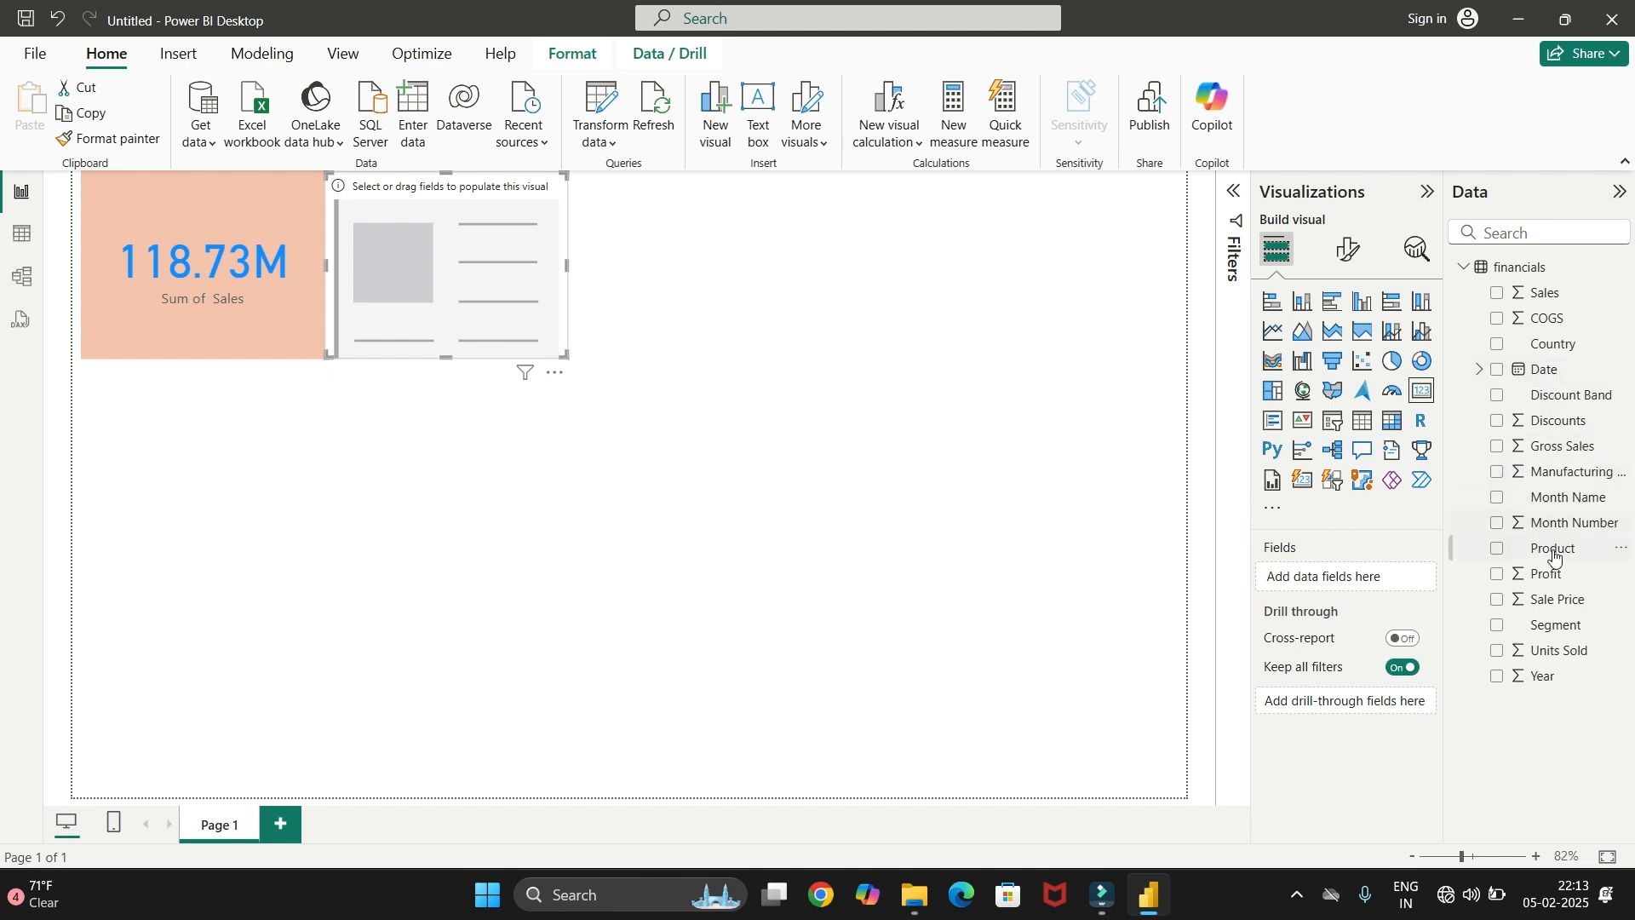
pyautogui.moveTo(1548, 582); pyautogui.dragTo(1375, 578)
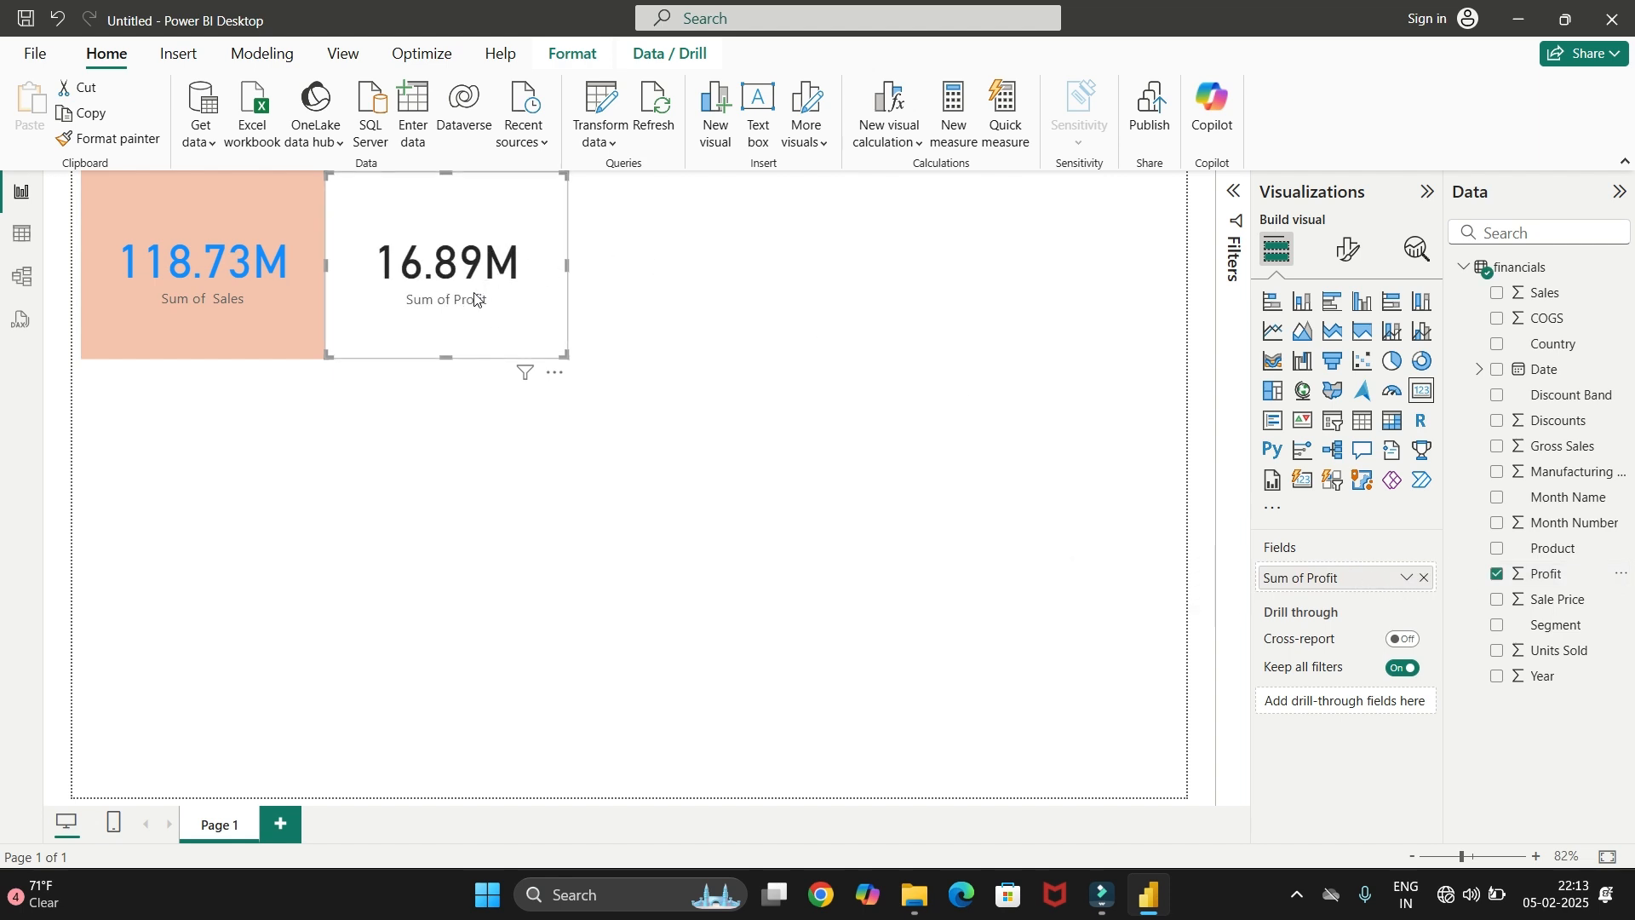
# Set the background colour of the Profit card to the darker orange from the recent colours
pyautogui.click(1350, 250)
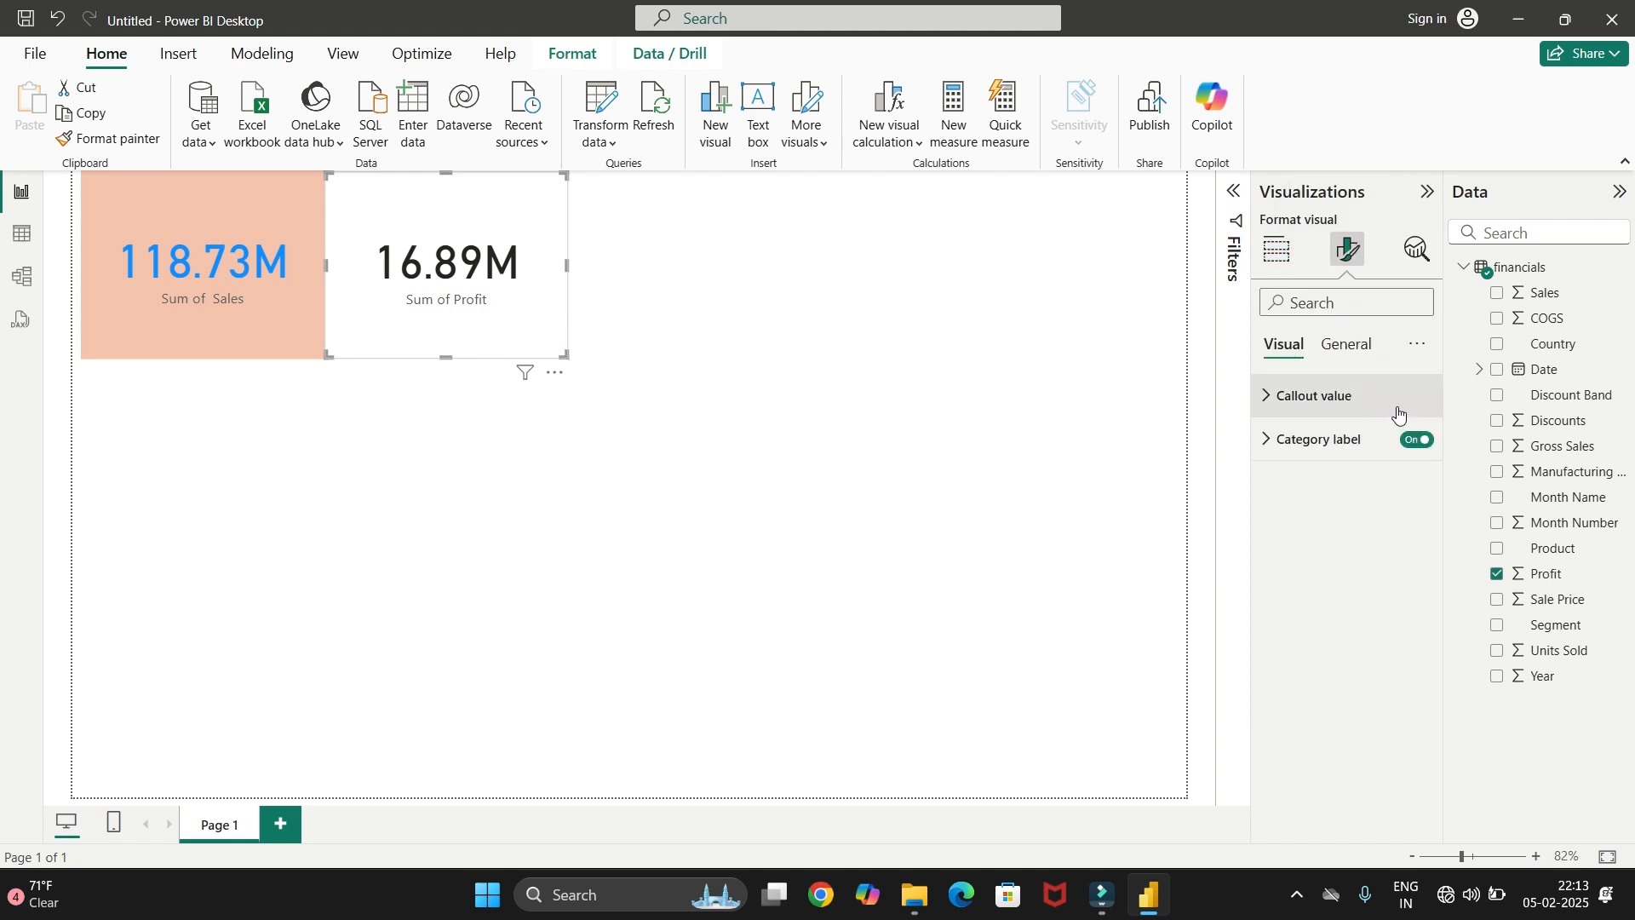
pyautogui.click(1350, 345)
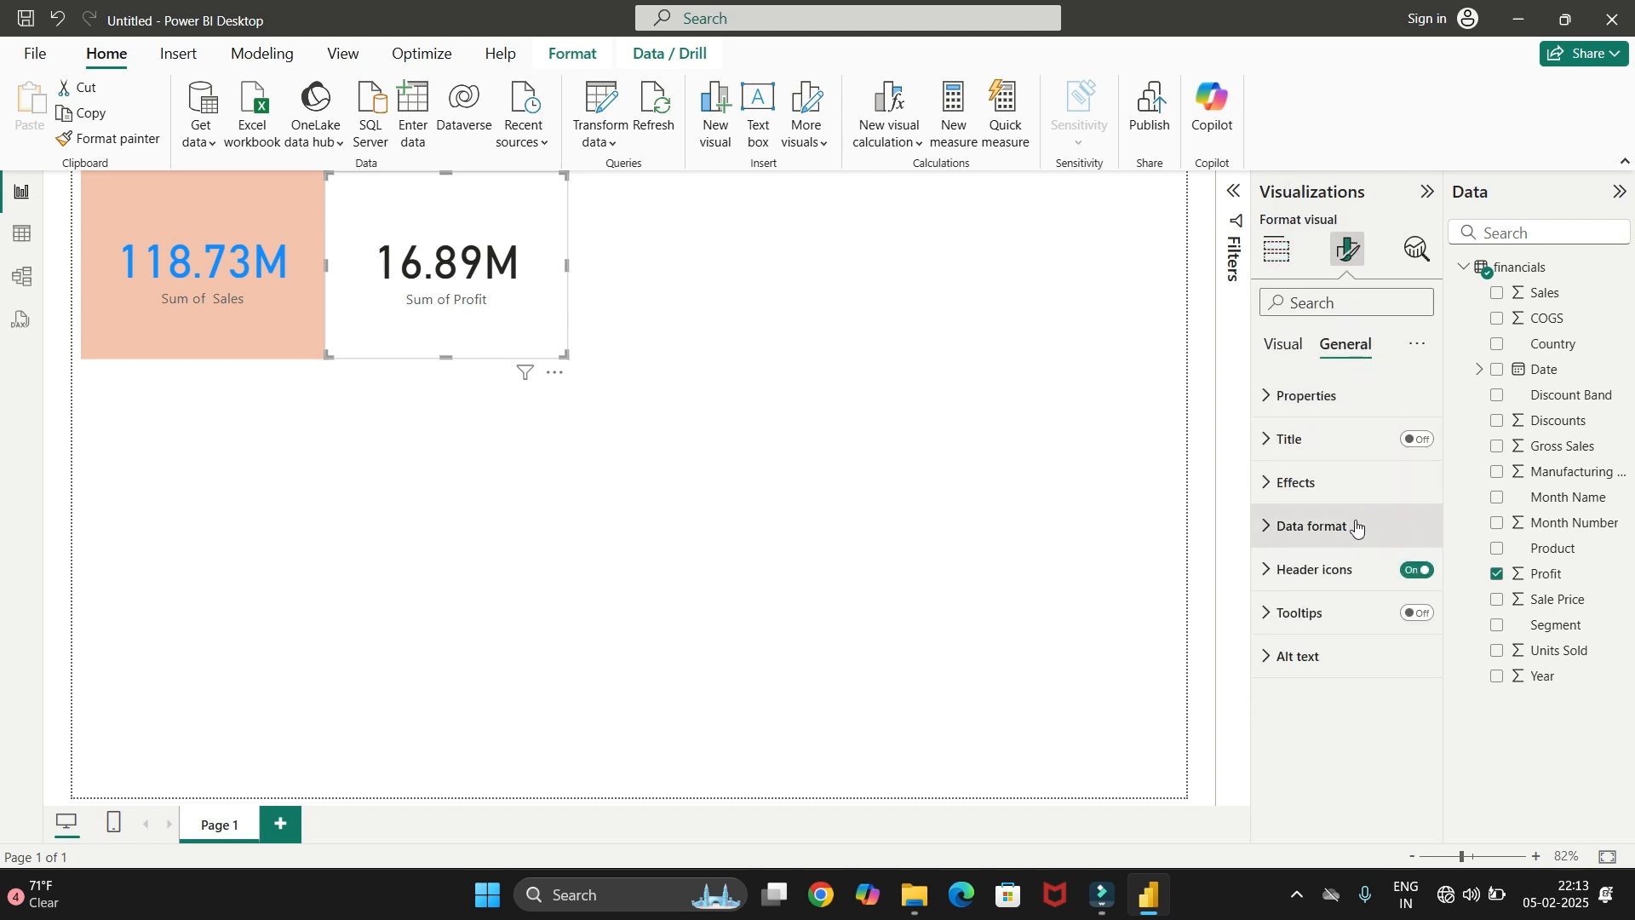
pyautogui.click(1332, 487)
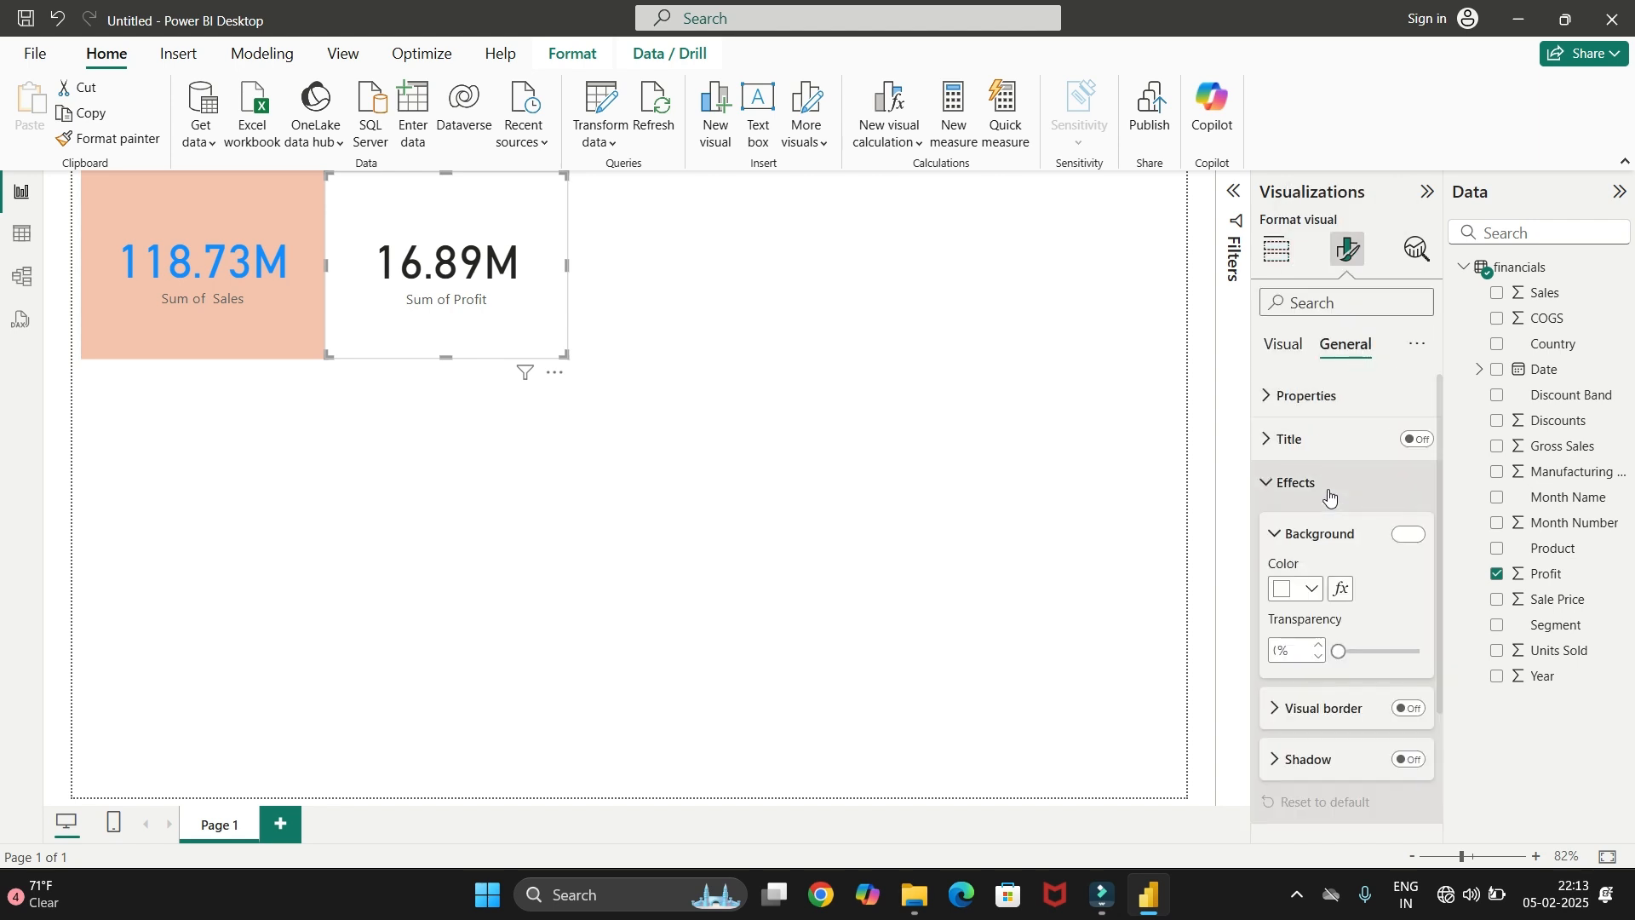
pyautogui.click(1316, 599)
pyautogui.click(1471, 501)
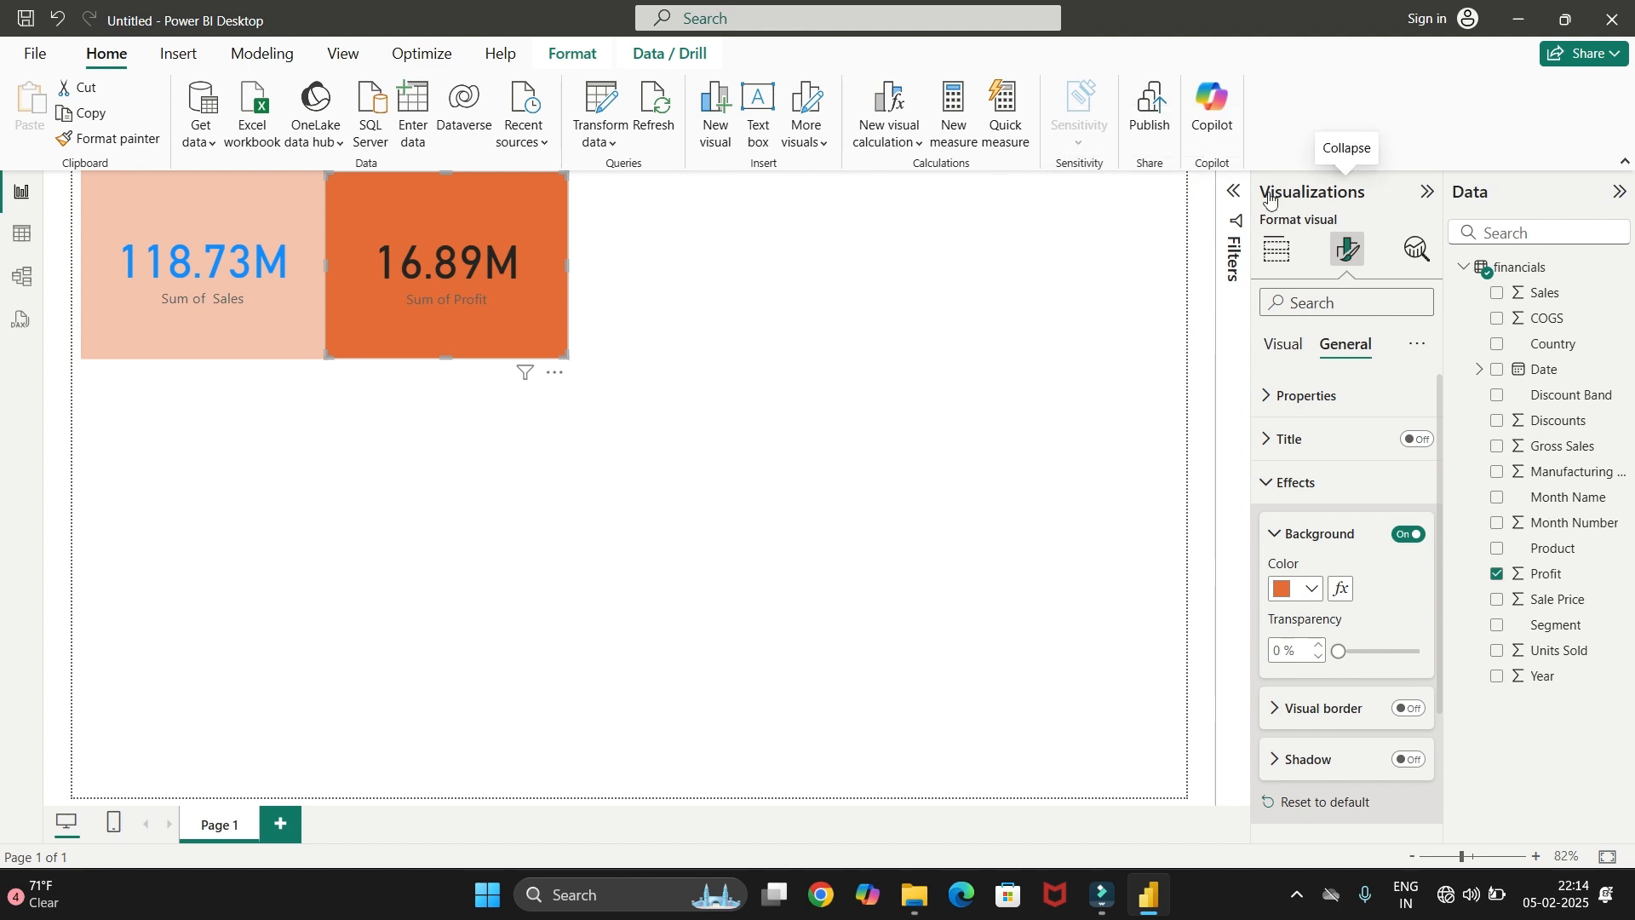
# Expand the report filters and add a third card beside the Profit card, filled with the Gross Sales field
pyautogui.click(1235, 191)
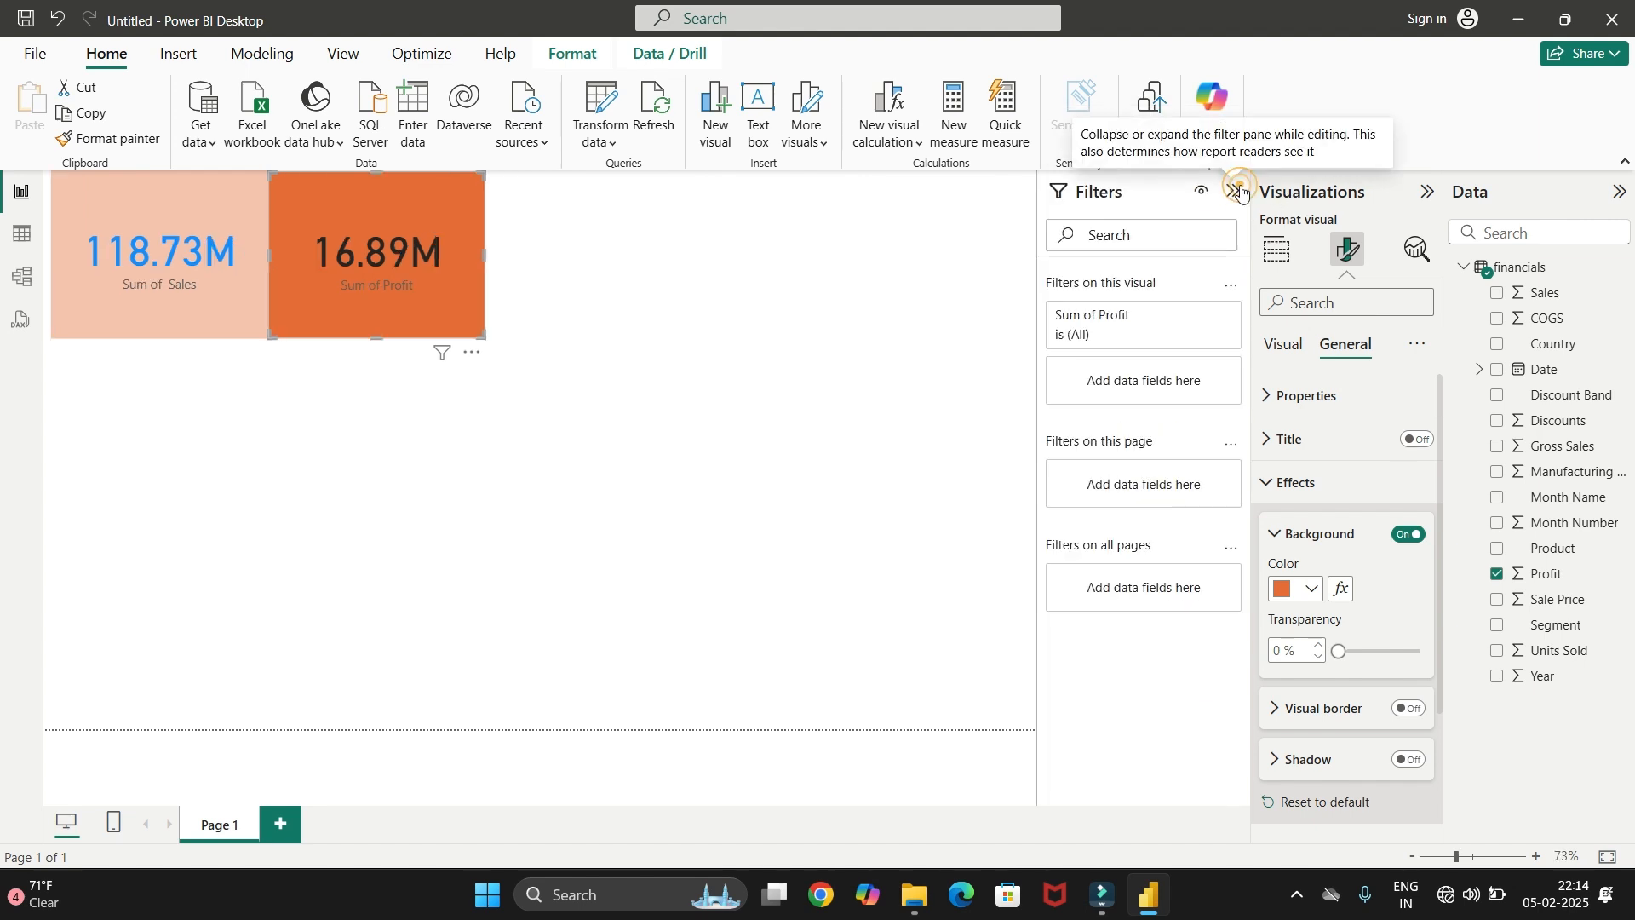
pyautogui.click(1277, 249)
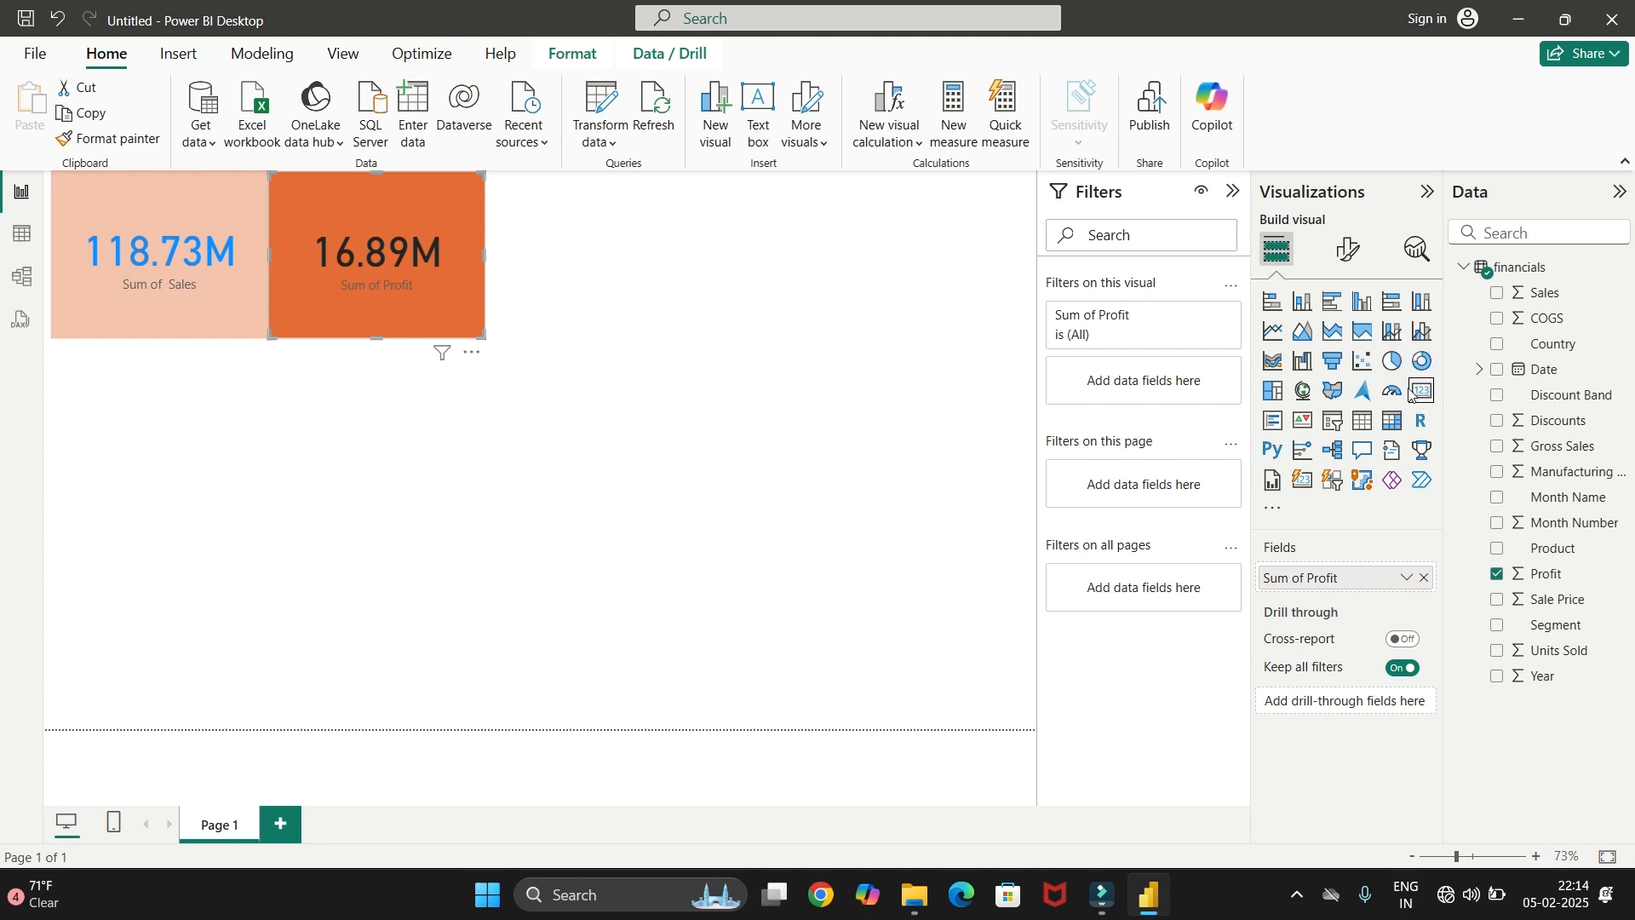
pyautogui.click(799, 305)
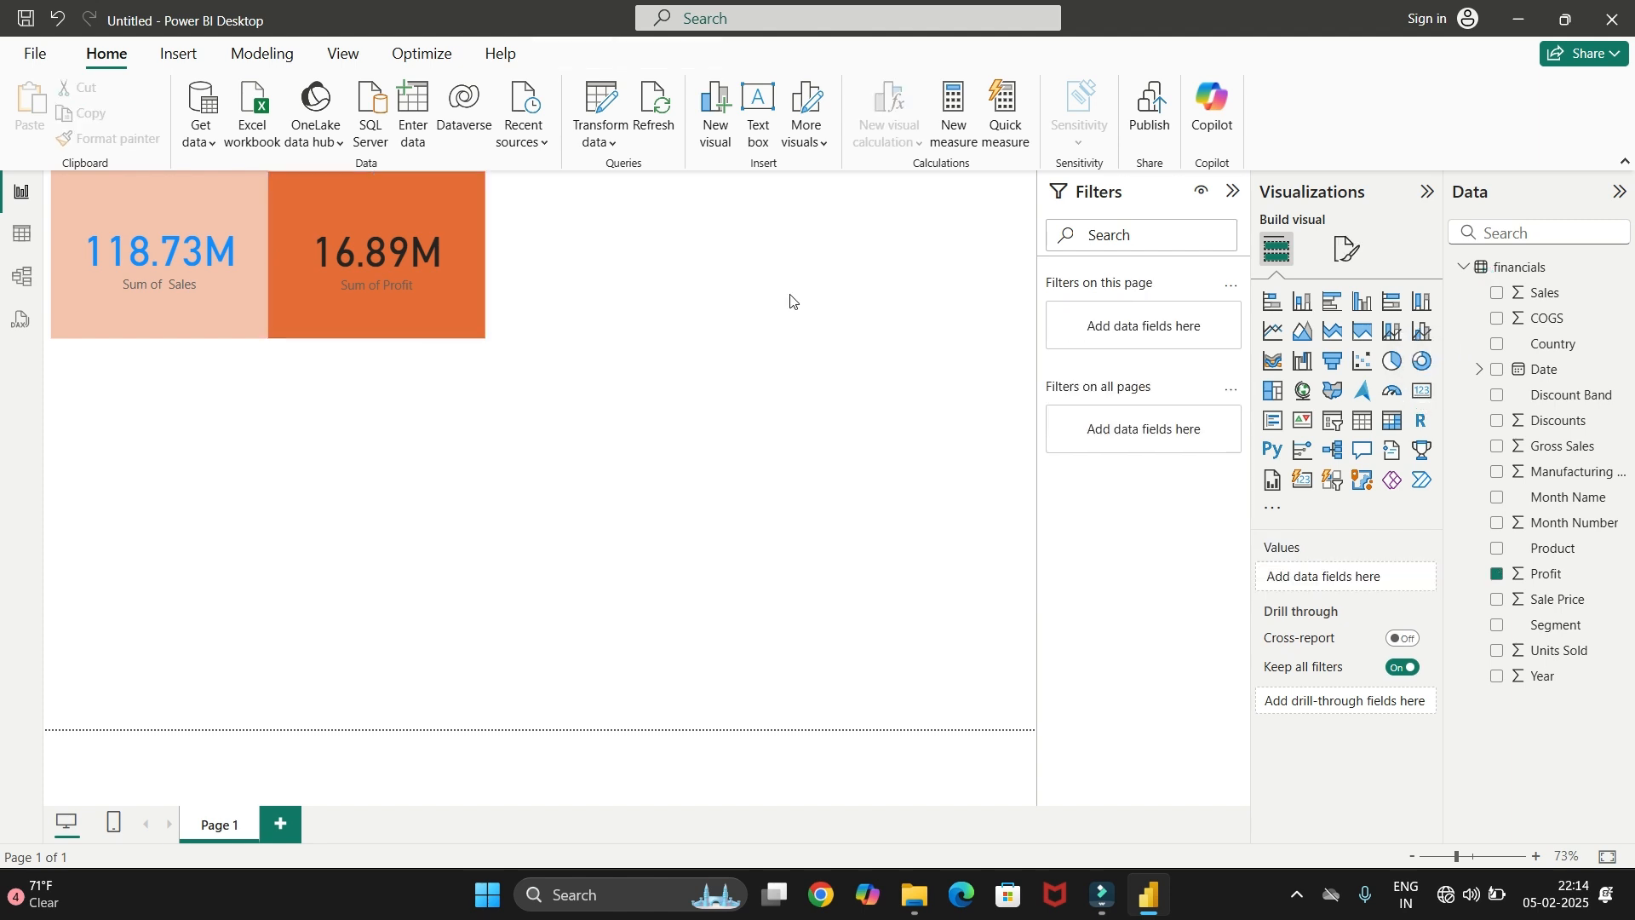
pyautogui.click(1423, 392)
pyautogui.moveTo(150, 453); pyautogui.dragTo(584, 261)
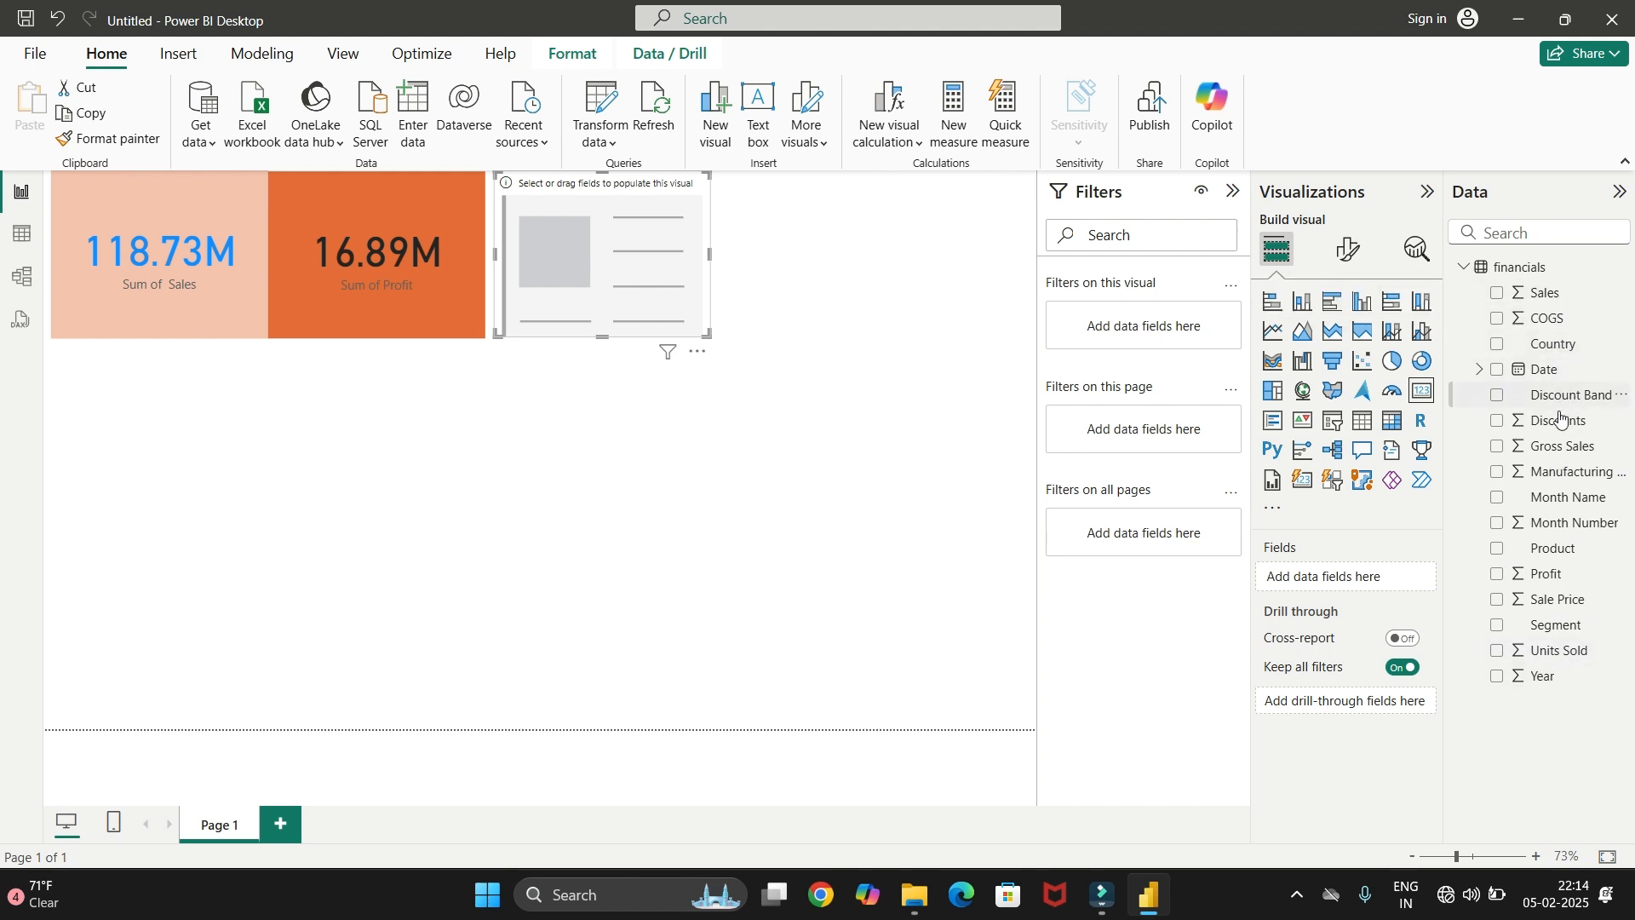
pyautogui.moveTo(1562, 446); pyautogui.dragTo(1333, 576)
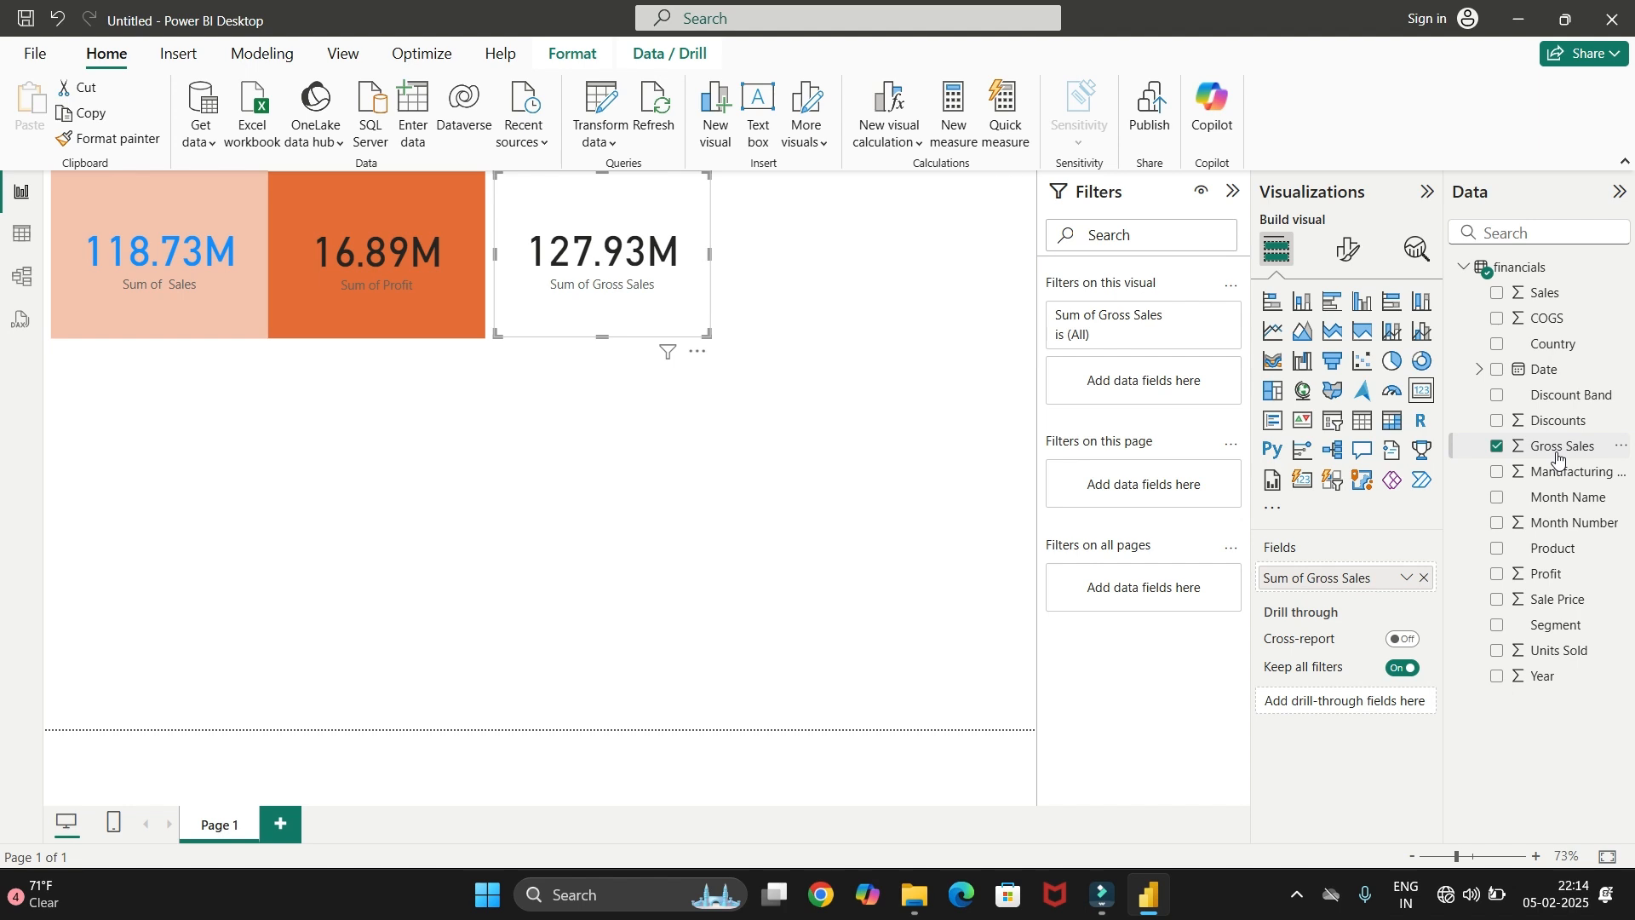
# Set the background colour of the Gross Sales card to the light blue theme colour, 60% lighter, and deselect the card
pyautogui.click(1349, 250)
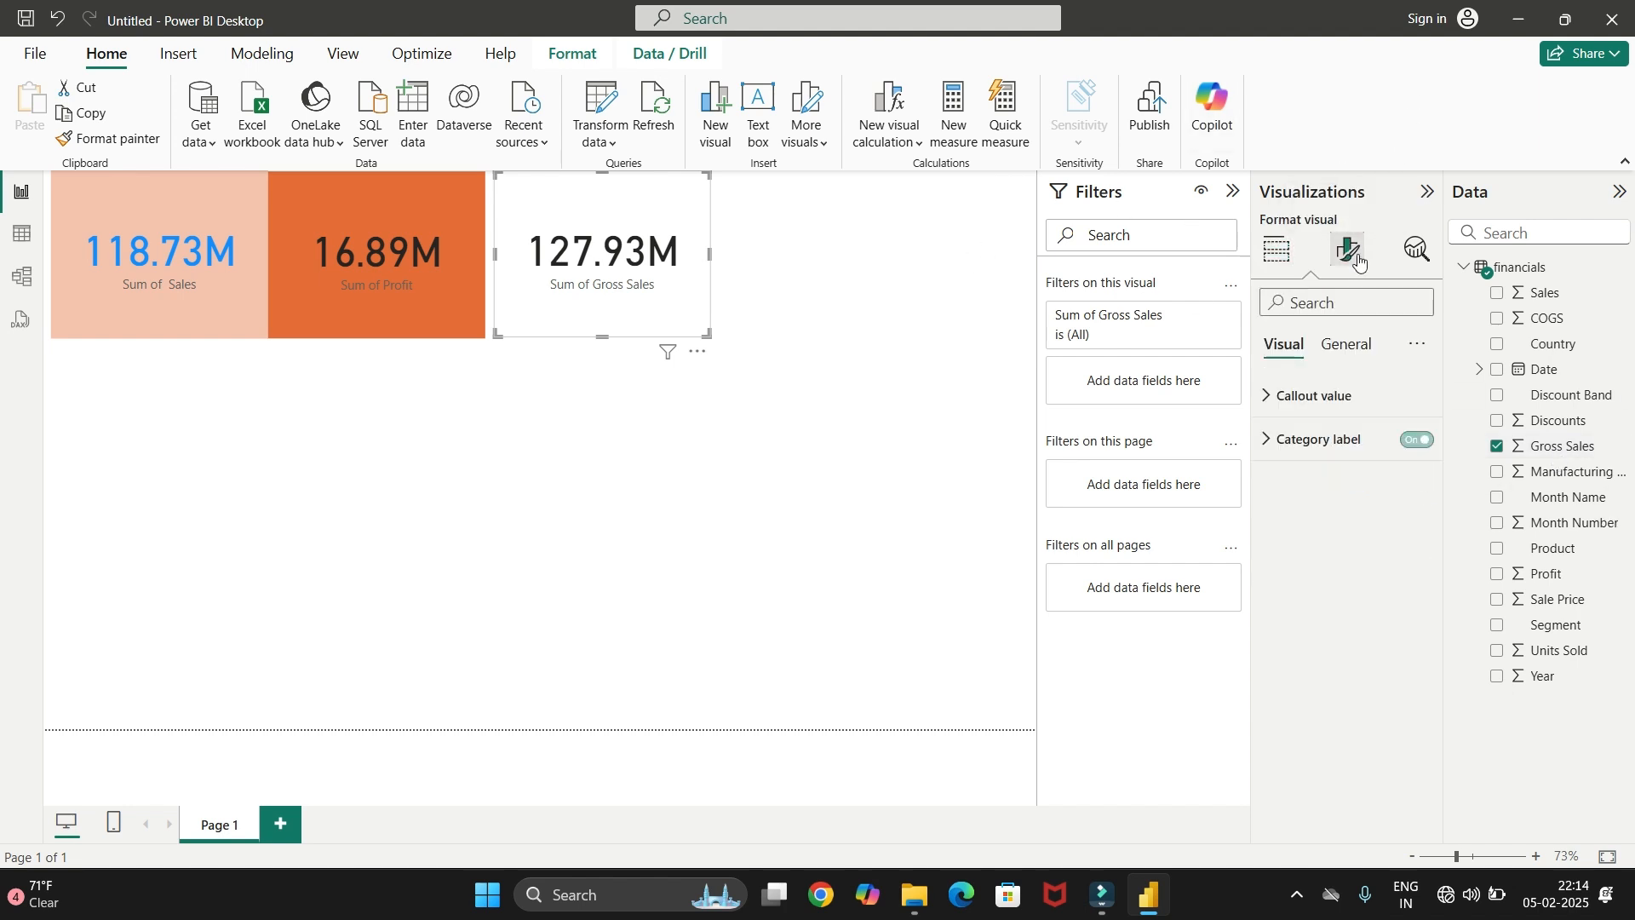
pyautogui.click(1325, 397)
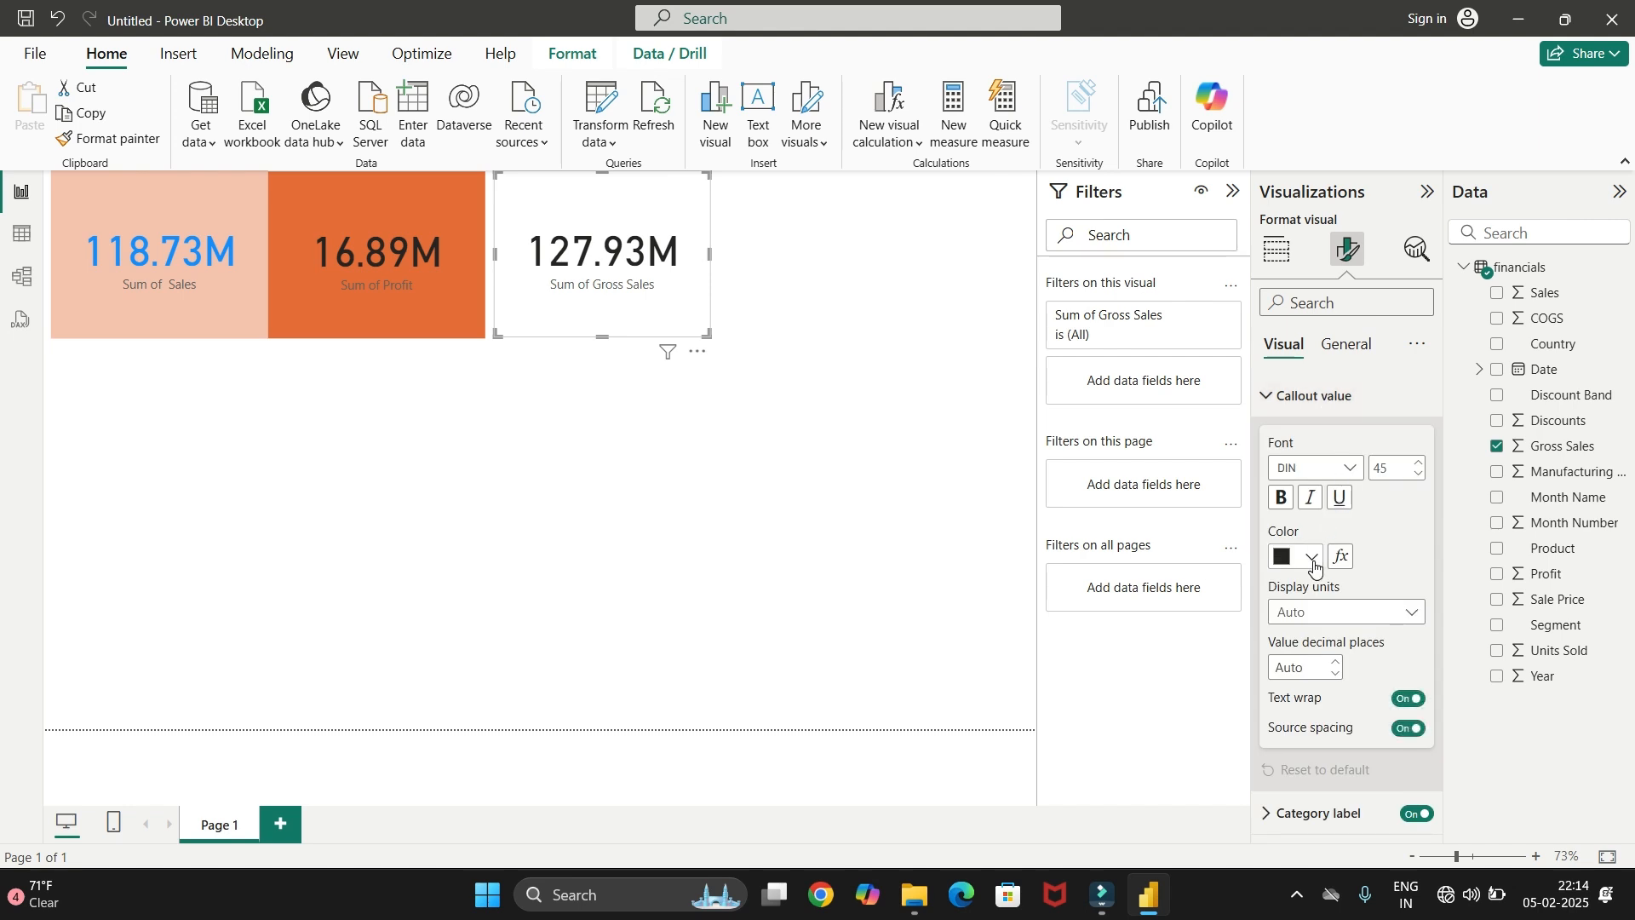
pyautogui.click(1344, 346)
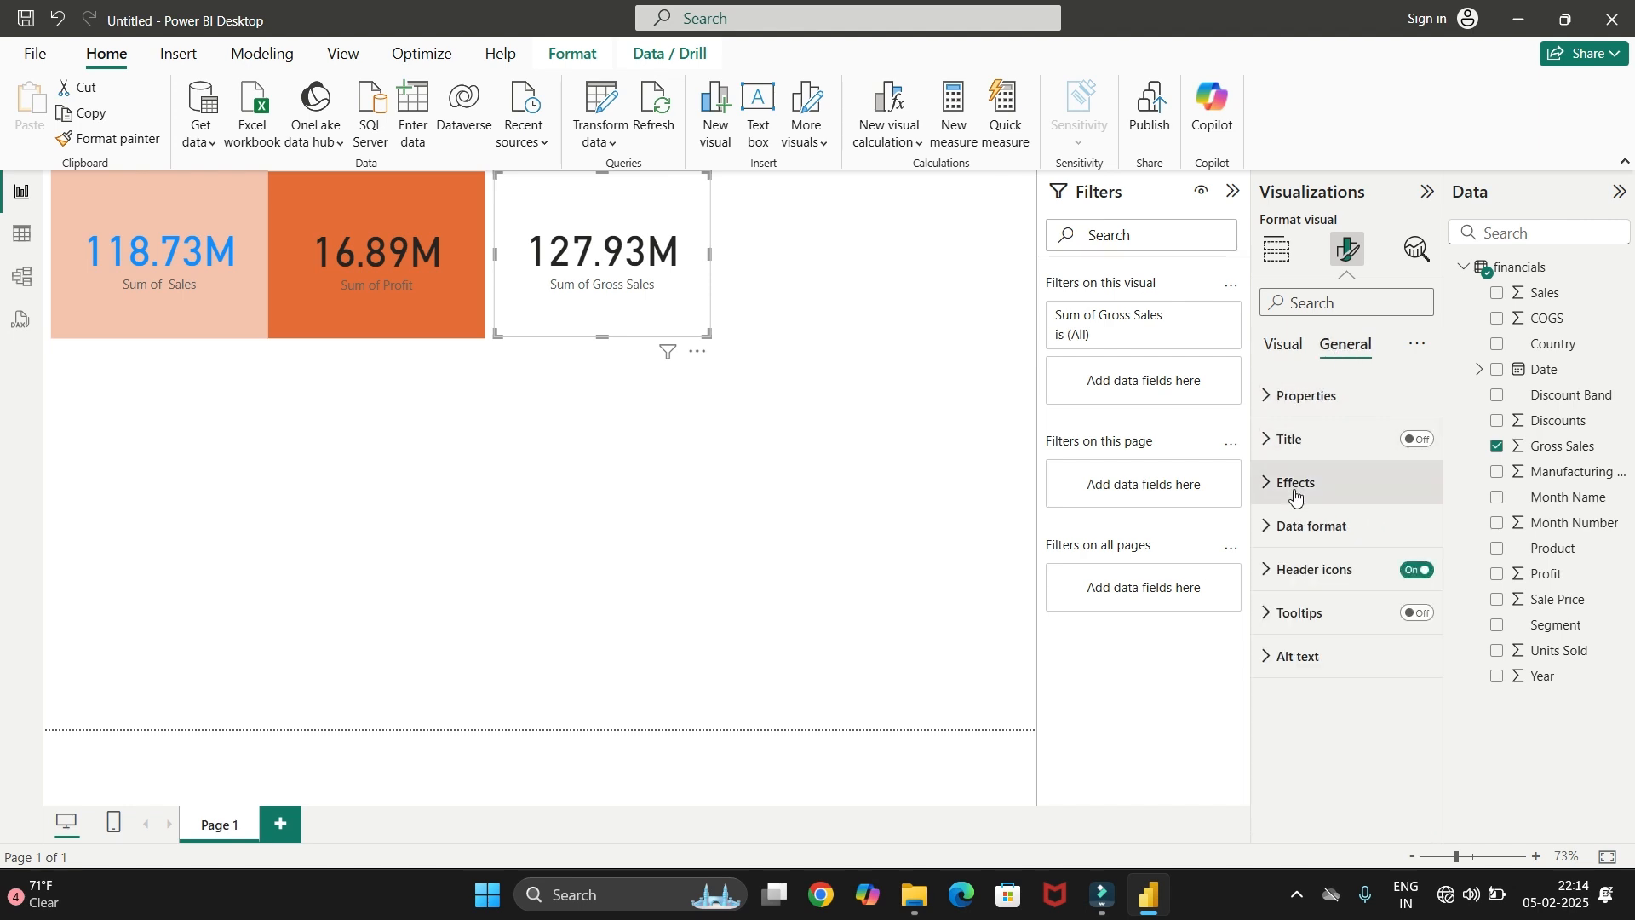
pyautogui.click(1303, 527)
pyautogui.click(1299, 482)
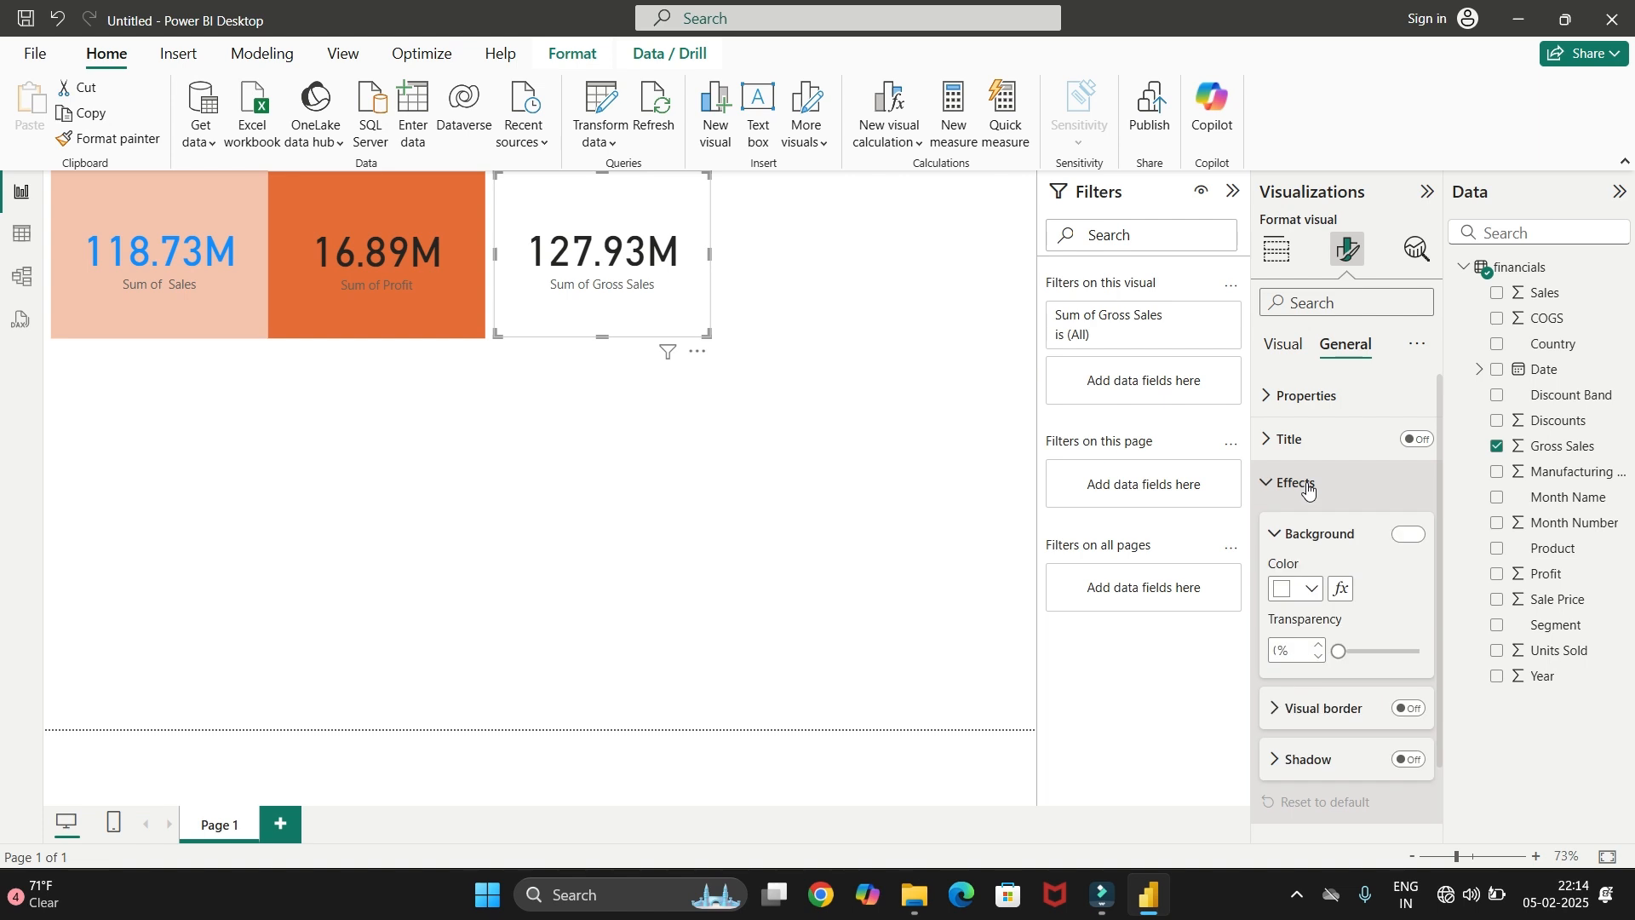
pyautogui.click(1312, 590)
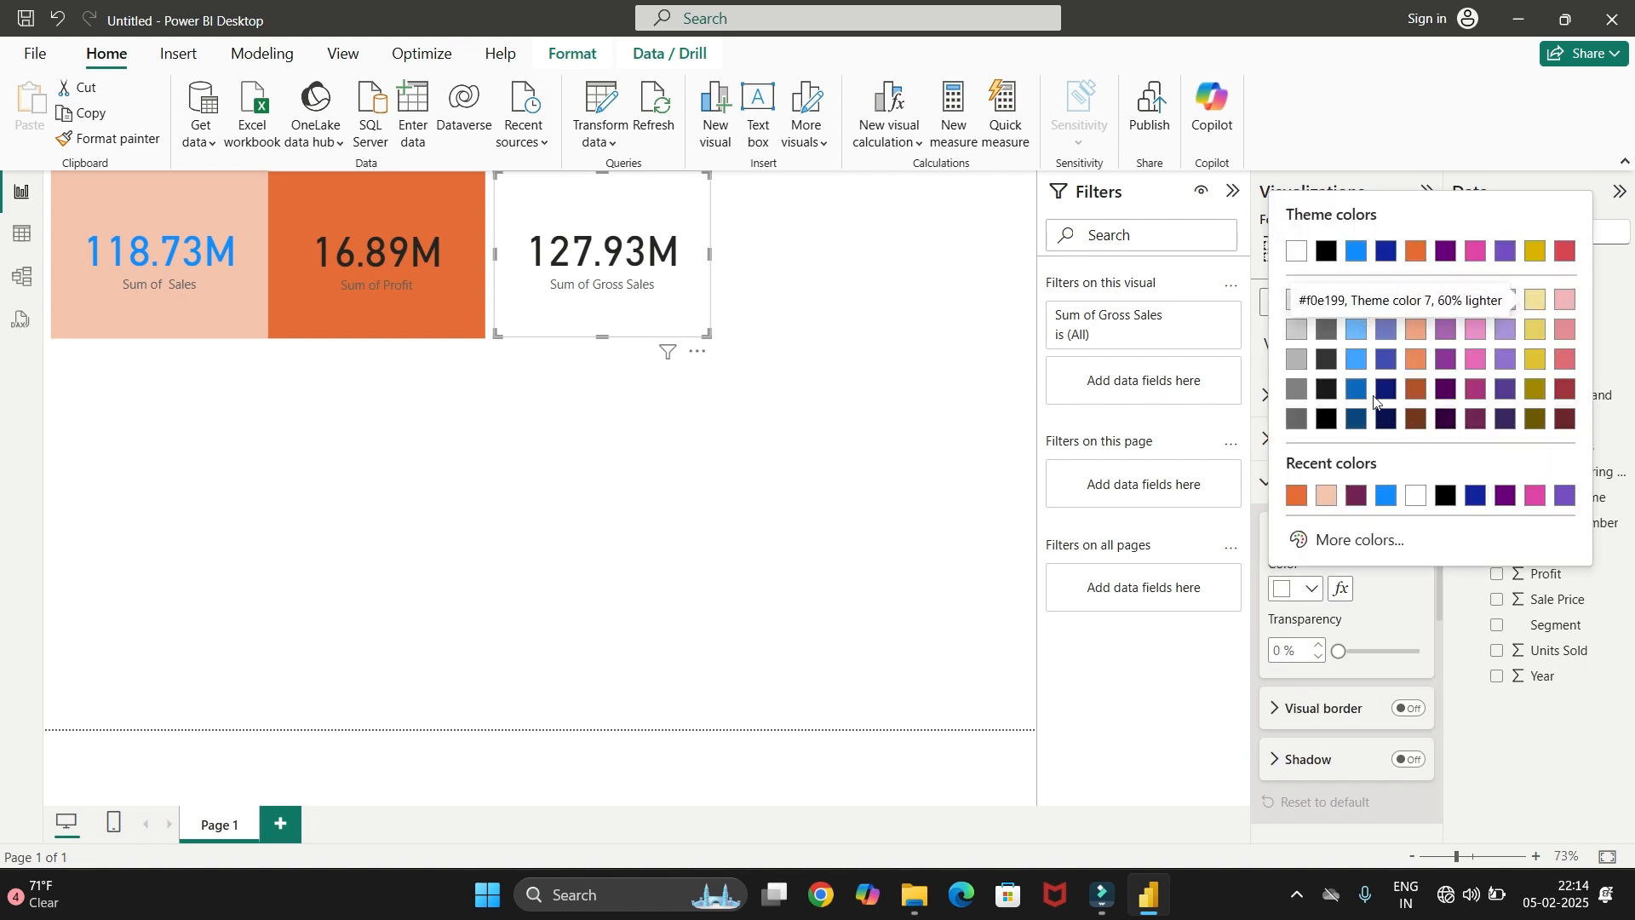
pyautogui.click(1357, 302)
pyautogui.click(713, 422)
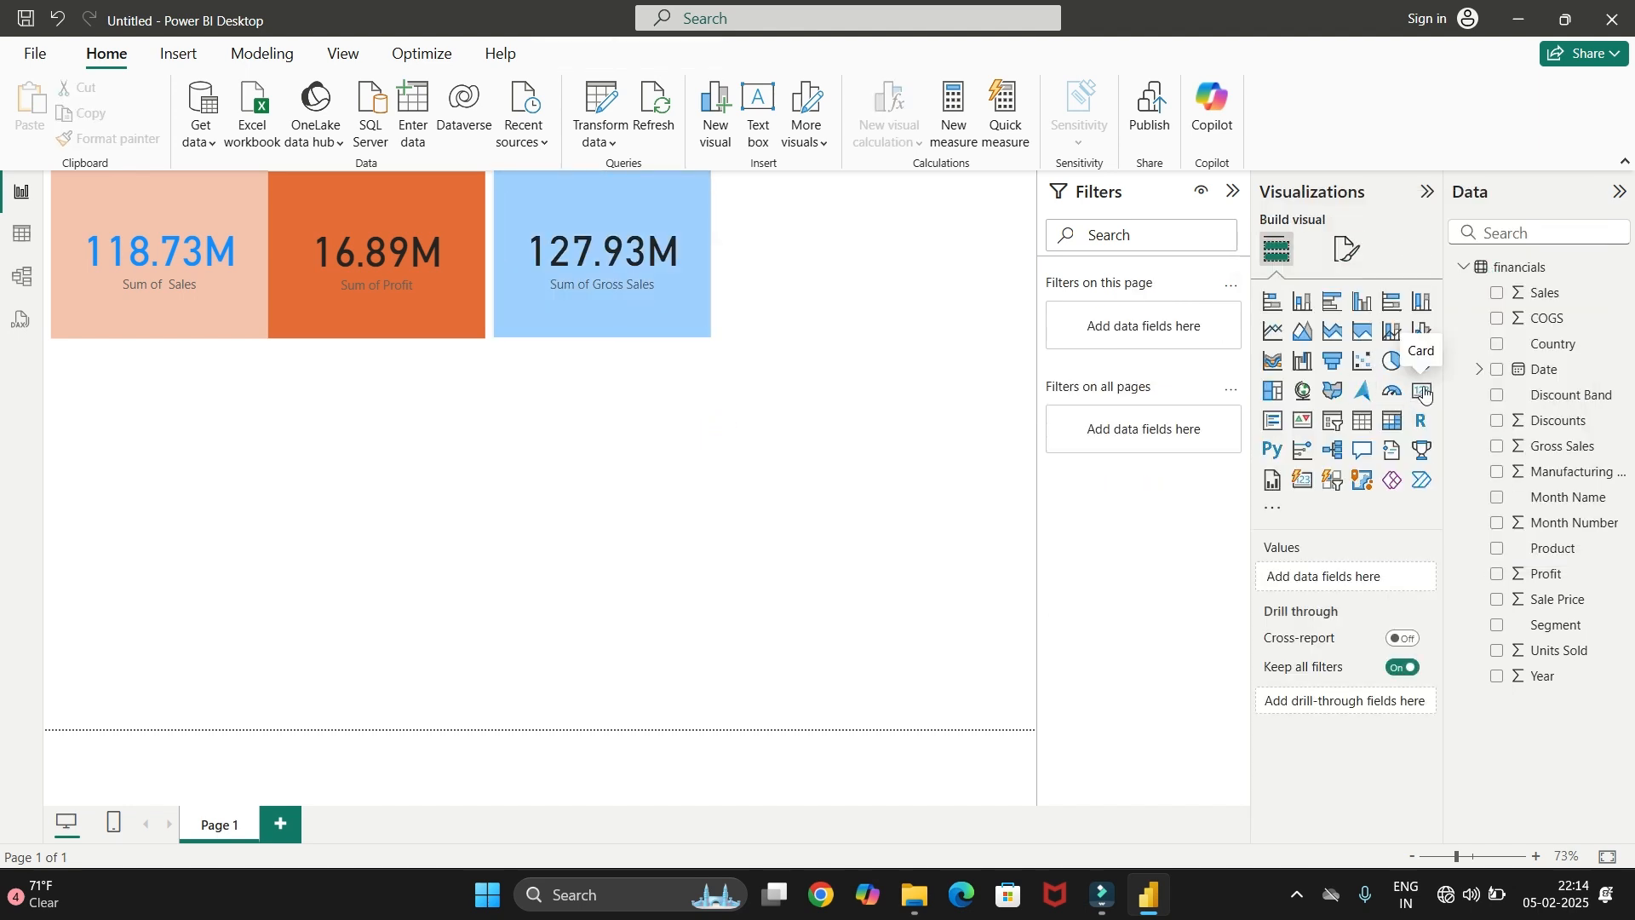
# Add a fourth card beside the Gross Sales card and fill it with the Units Sold field
pyautogui.click(1425, 392)
pyautogui.moveTo(182, 437); pyautogui.dragTo(855, 263)
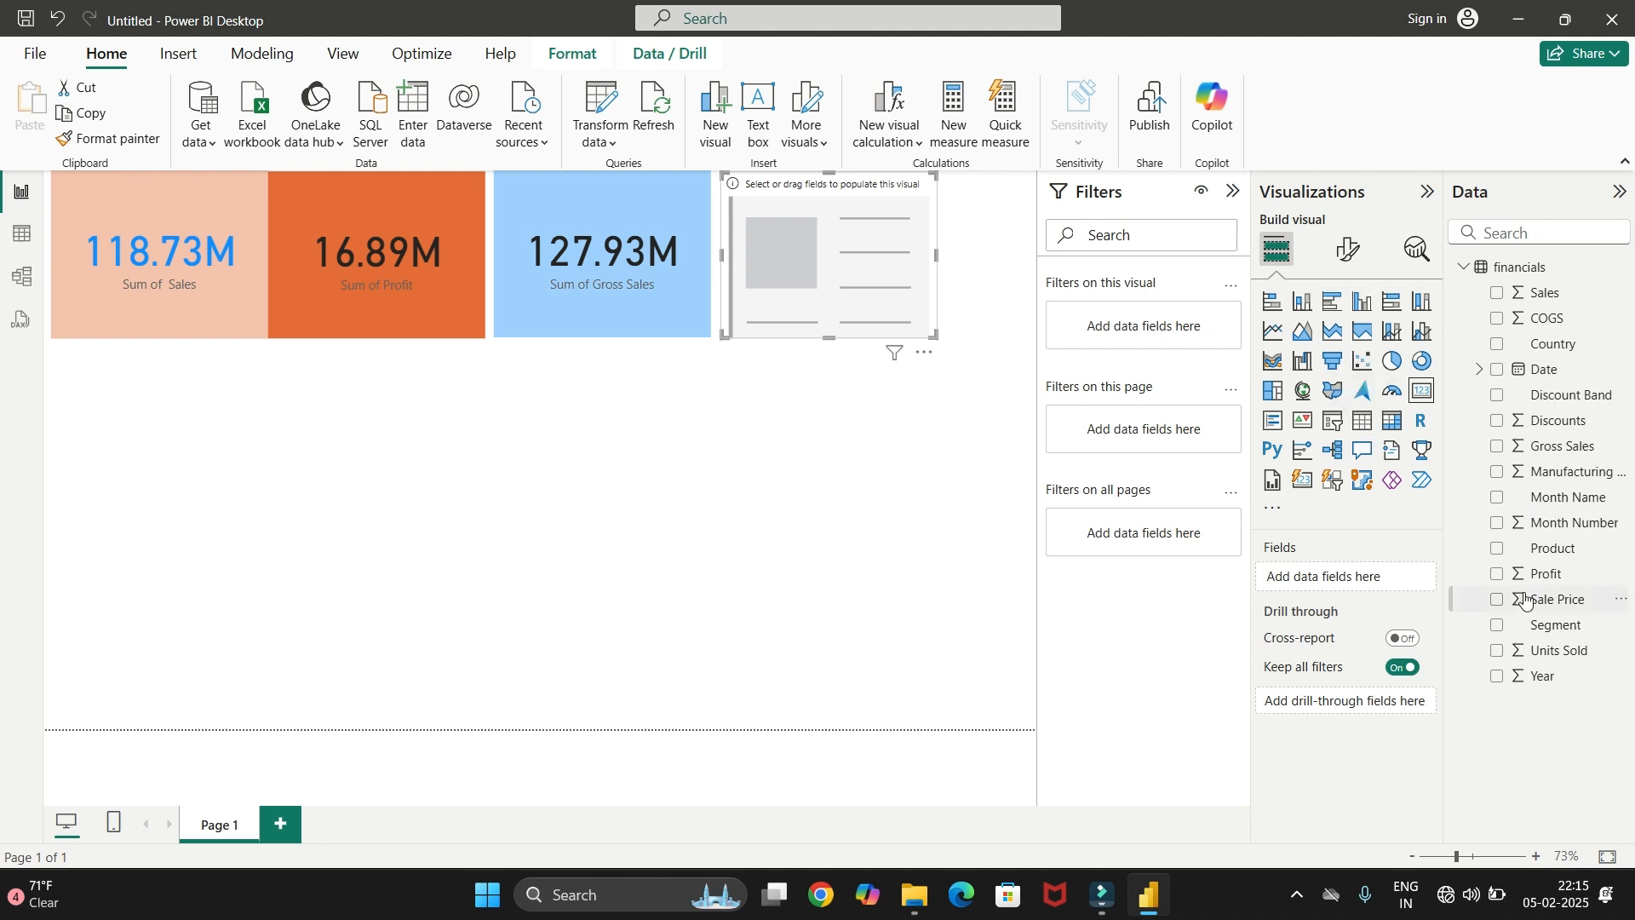
pyautogui.moveTo(1559, 653); pyautogui.dragTo(1385, 594)
pyautogui.moveTo(1554, 653); pyautogui.dragTo(1370, 587)
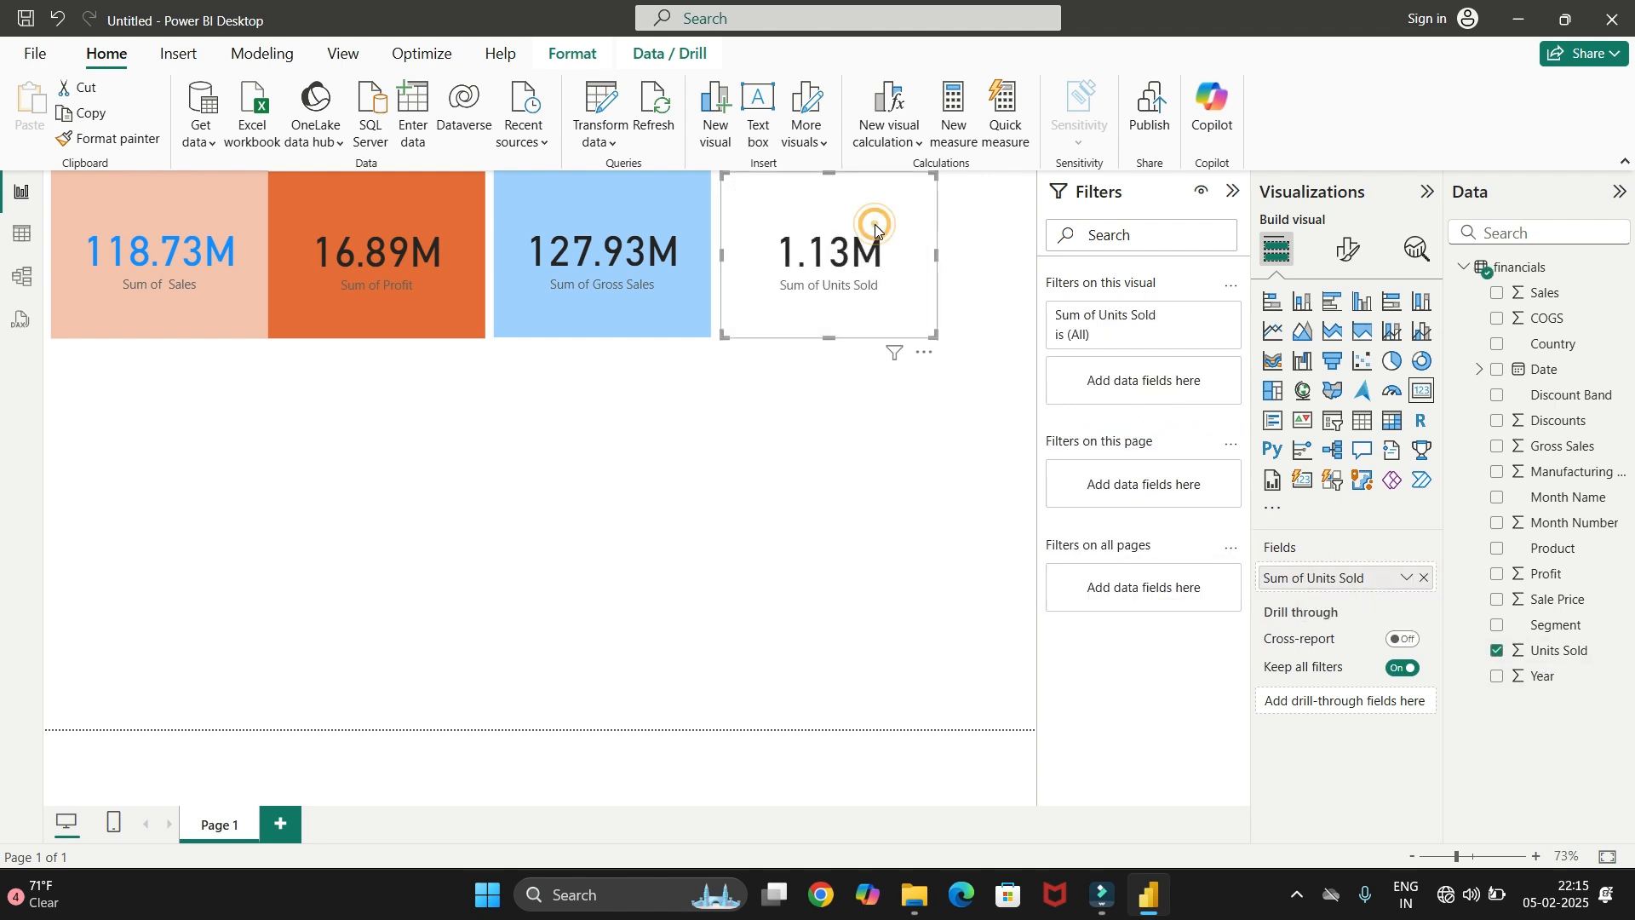
# Set the background colour of the Units Sold card to the light red theme colour, 60% lighter, and deselect the card
pyautogui.click(1348, 249)
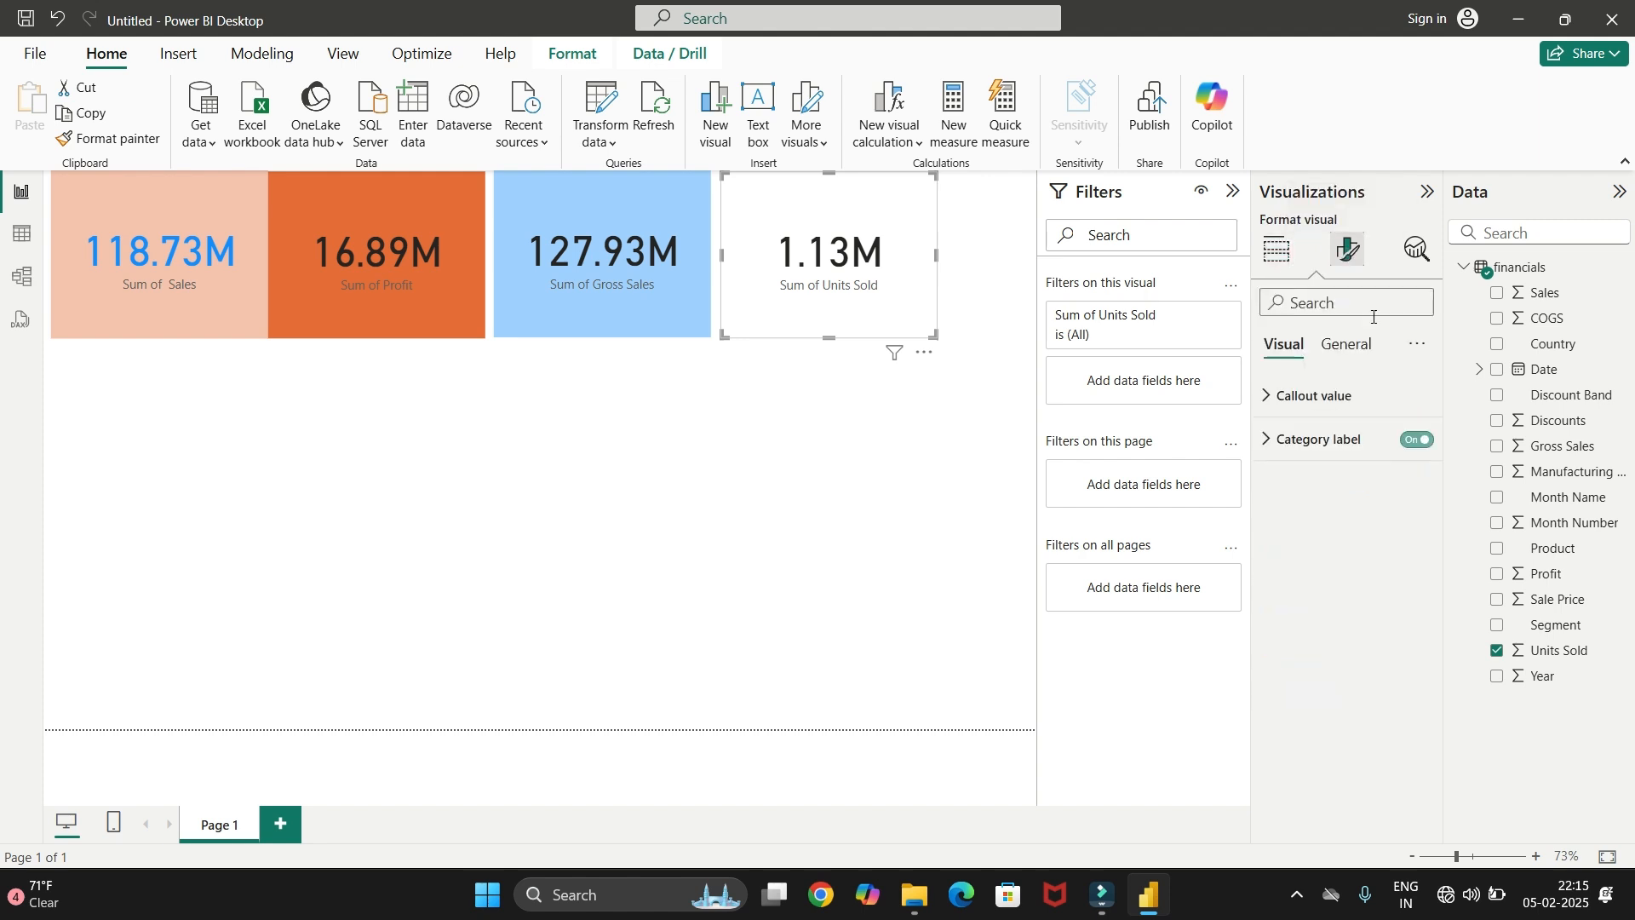
pyautogui.click(1344, 347)
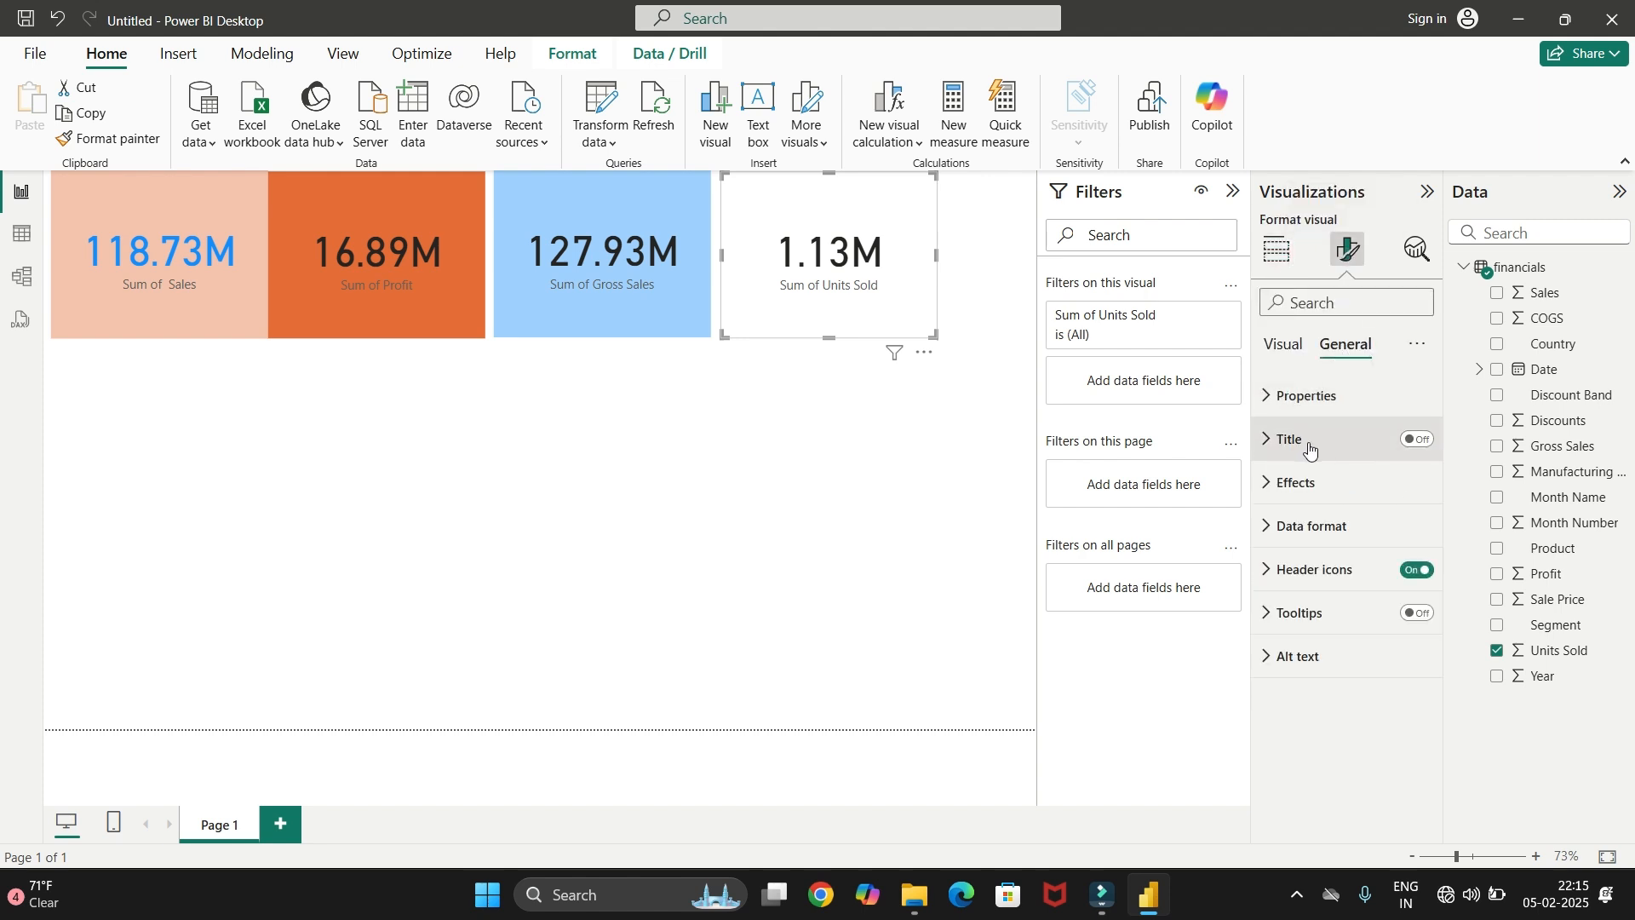
pyautogui.click(1297, 482)
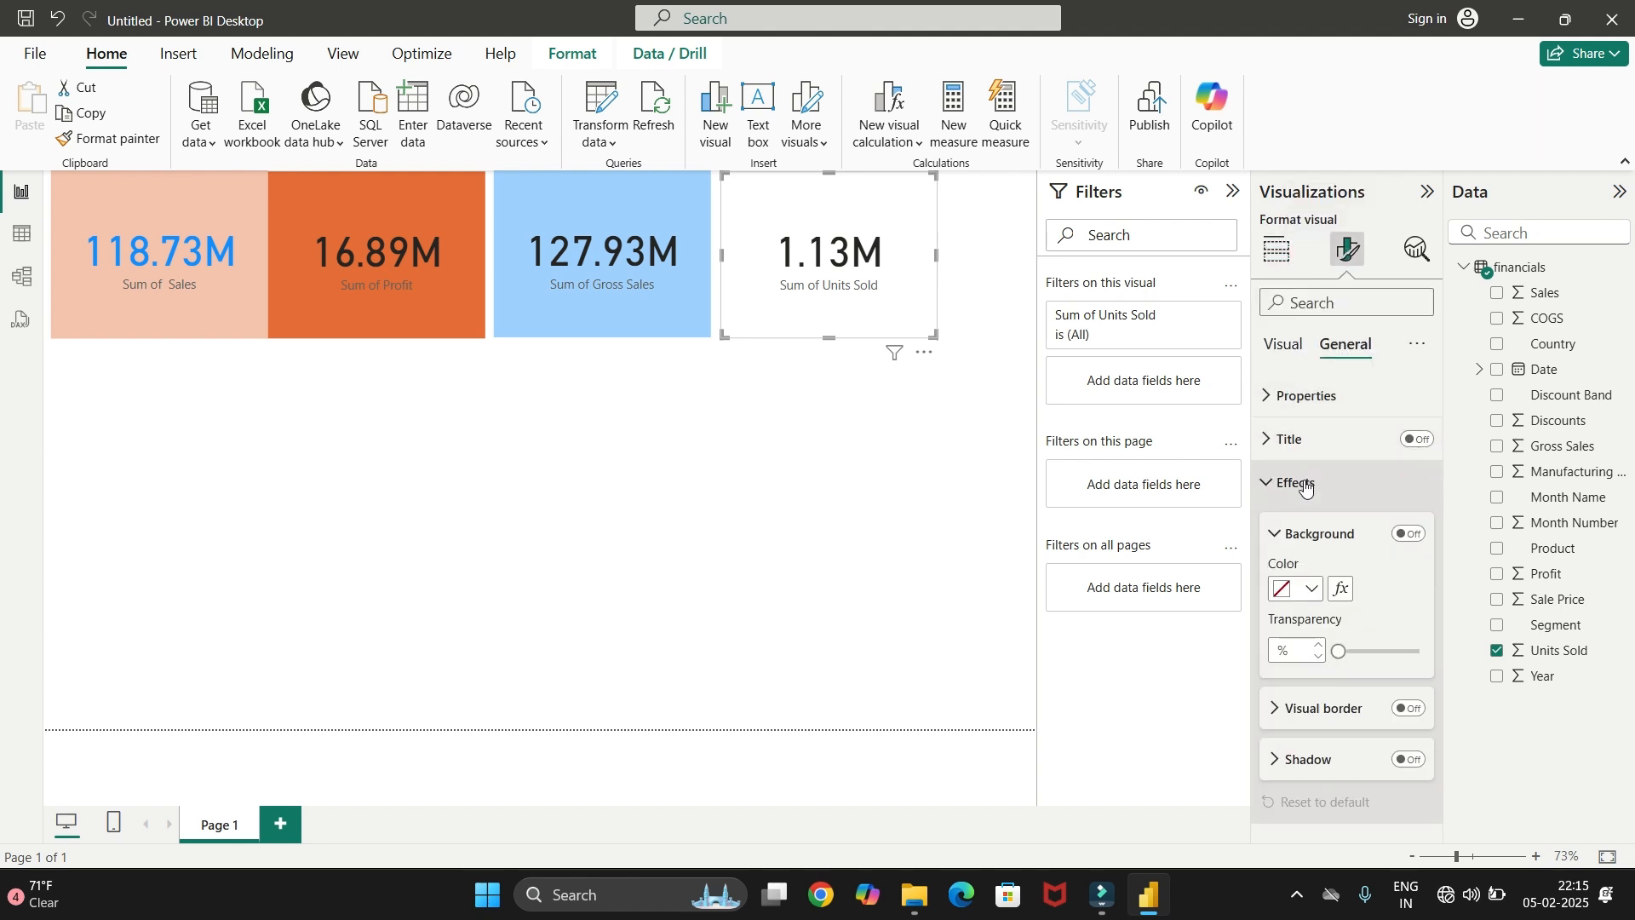
pyautogui.click(1309, 591)
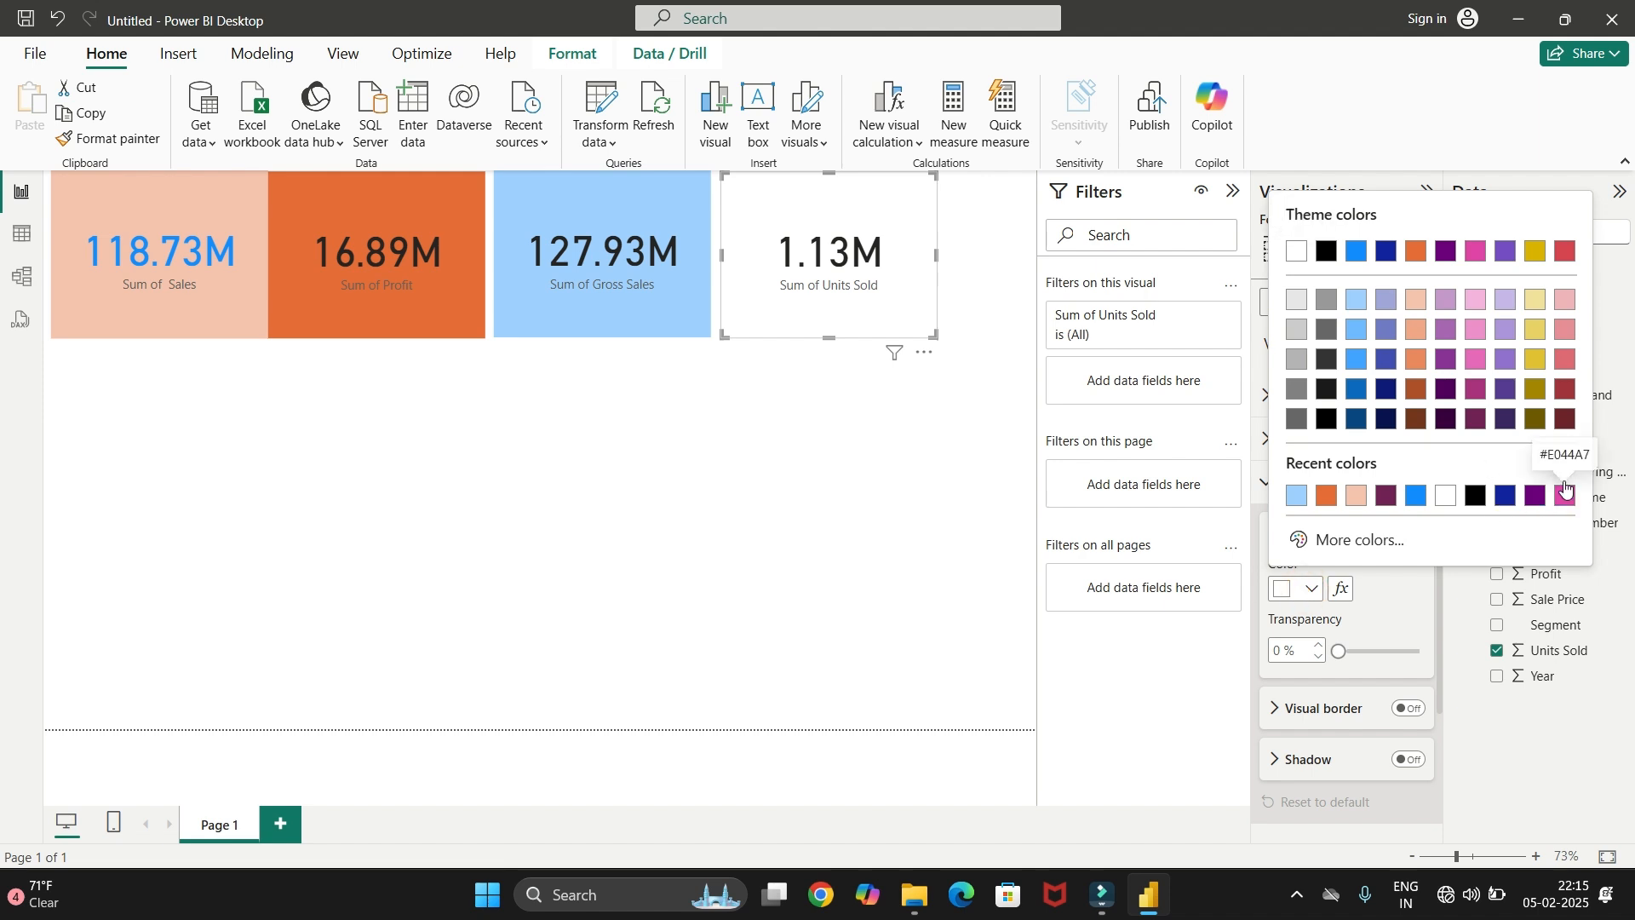
pyautogui.click(1566, 300)
pyautogui.click(657, 548)
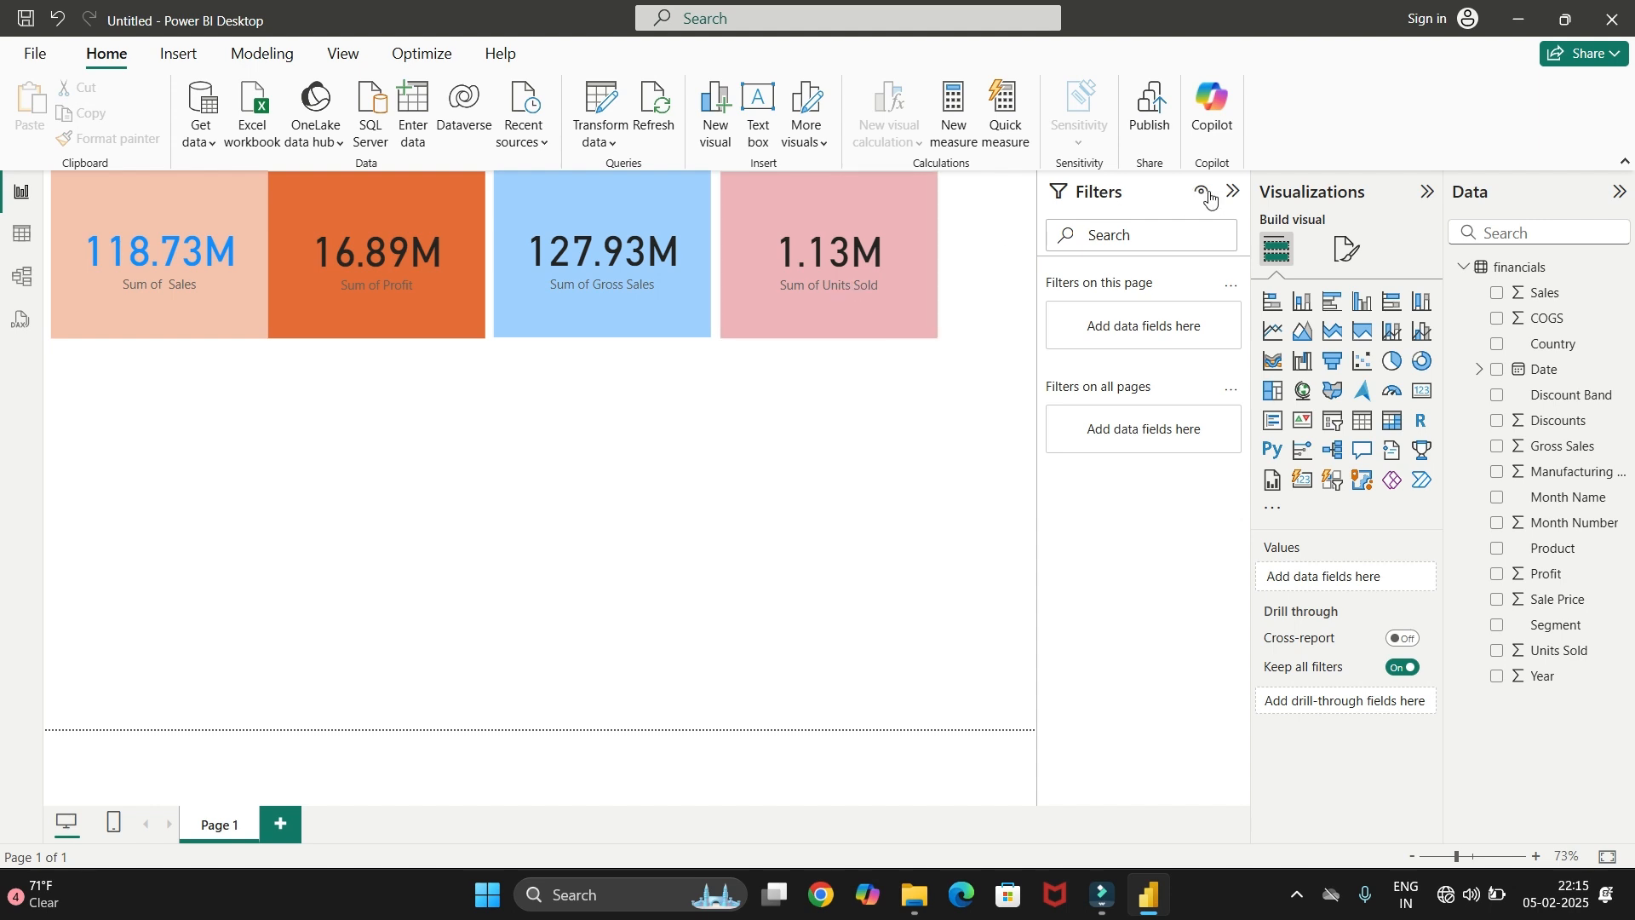
# Add a donut chart below the cards with Product as legend and Sales as values, and enlarge it
pyautogui.click(1421, 364)
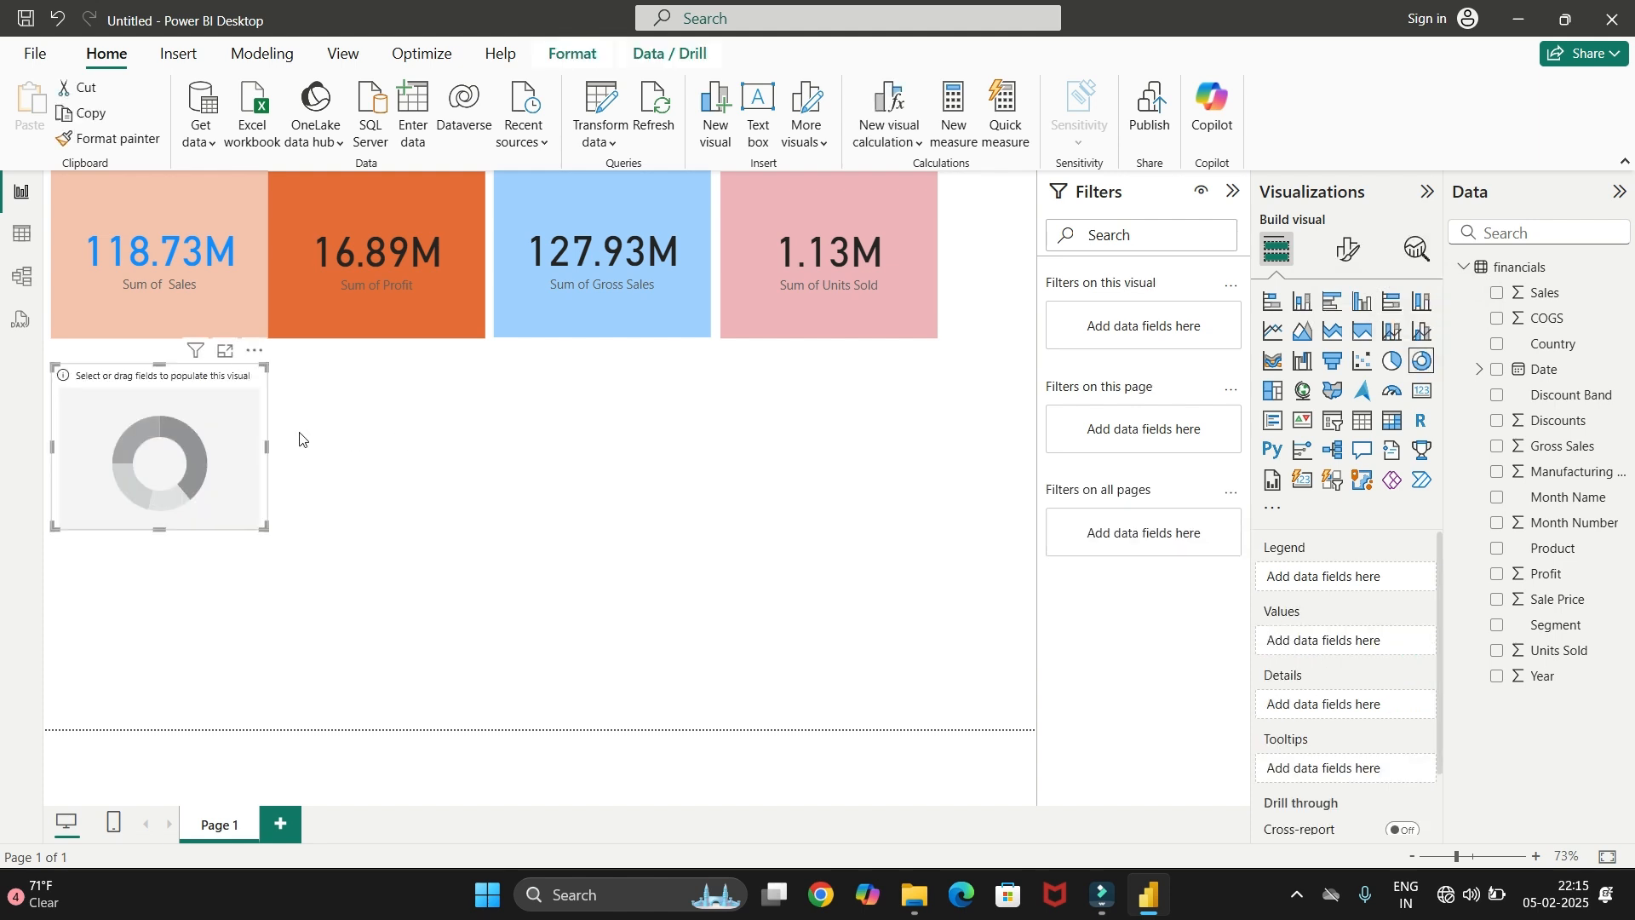
pyautogui.moveTo(265, 529); pyautogui.dragTo(315, 606)
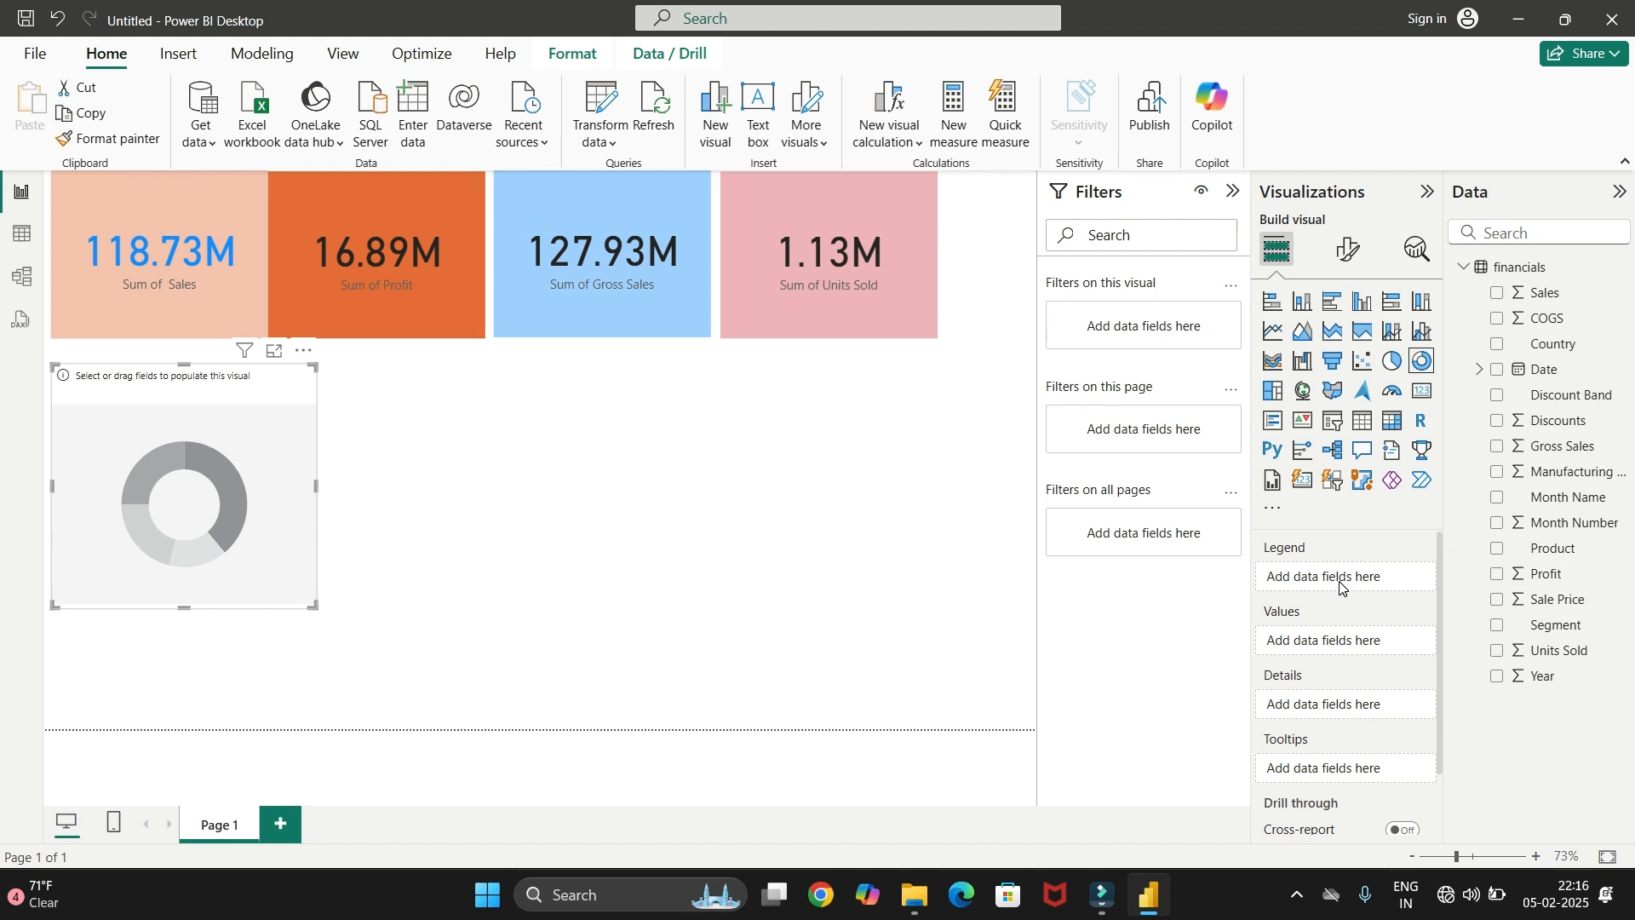
pyautogui.moveTo(1556, 562); pyautogui.dragTo(1326, 572)
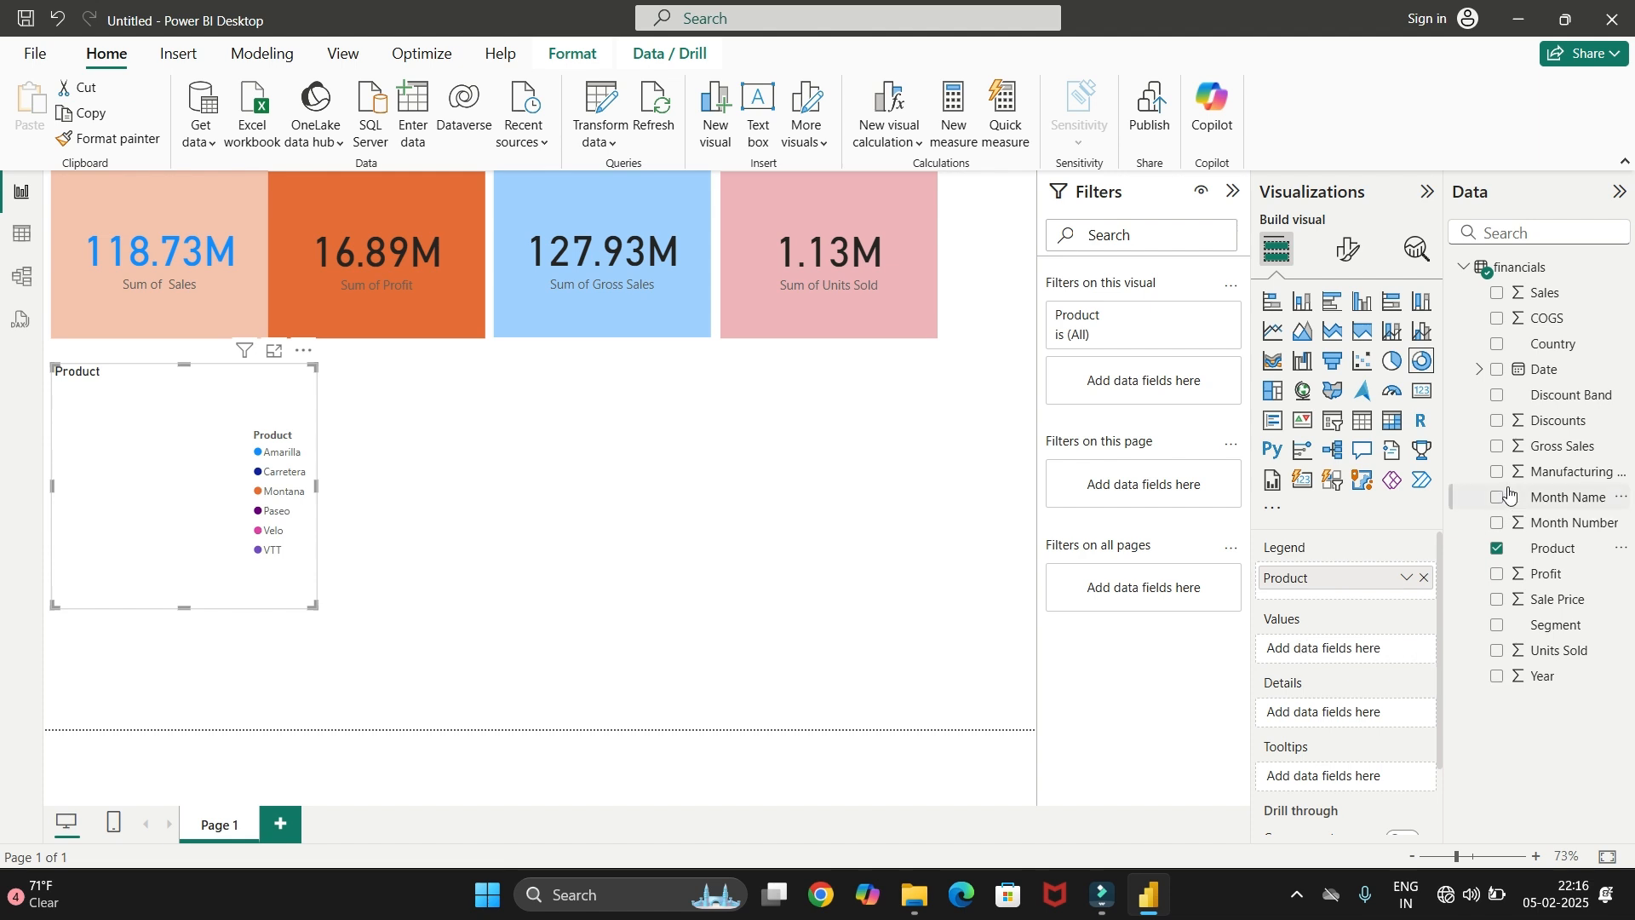
pyautogui.moveTo(1524, 294); pyautogui.dragTo(1339, 658)
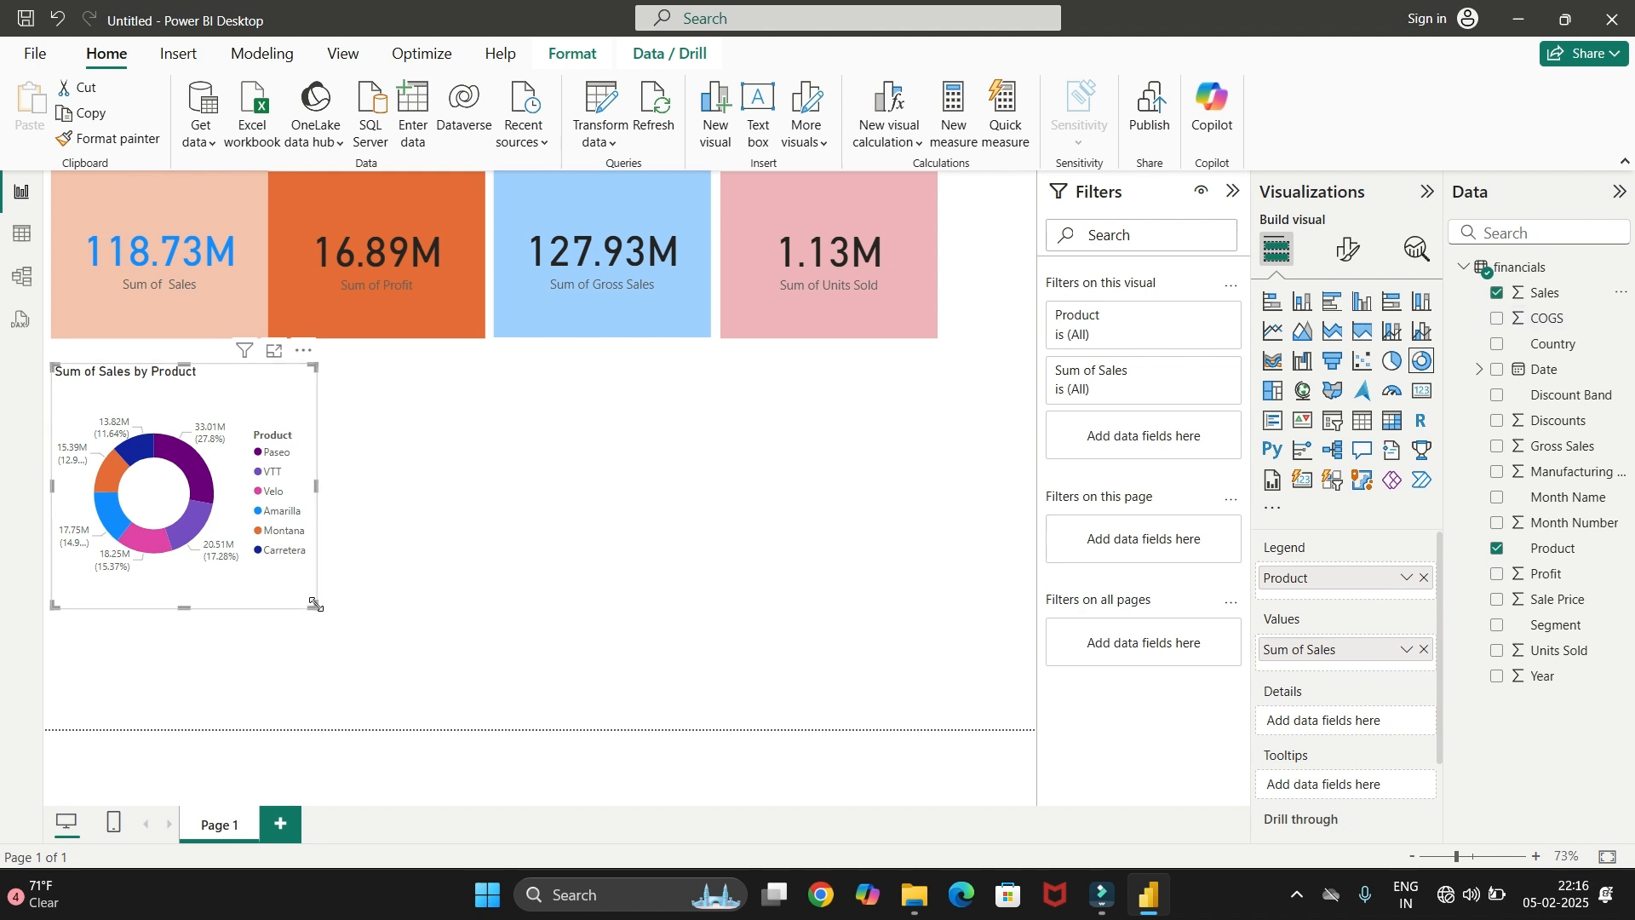
pyautogui.moveTo(314, 605); pyautogui.dragTo(395, 681)
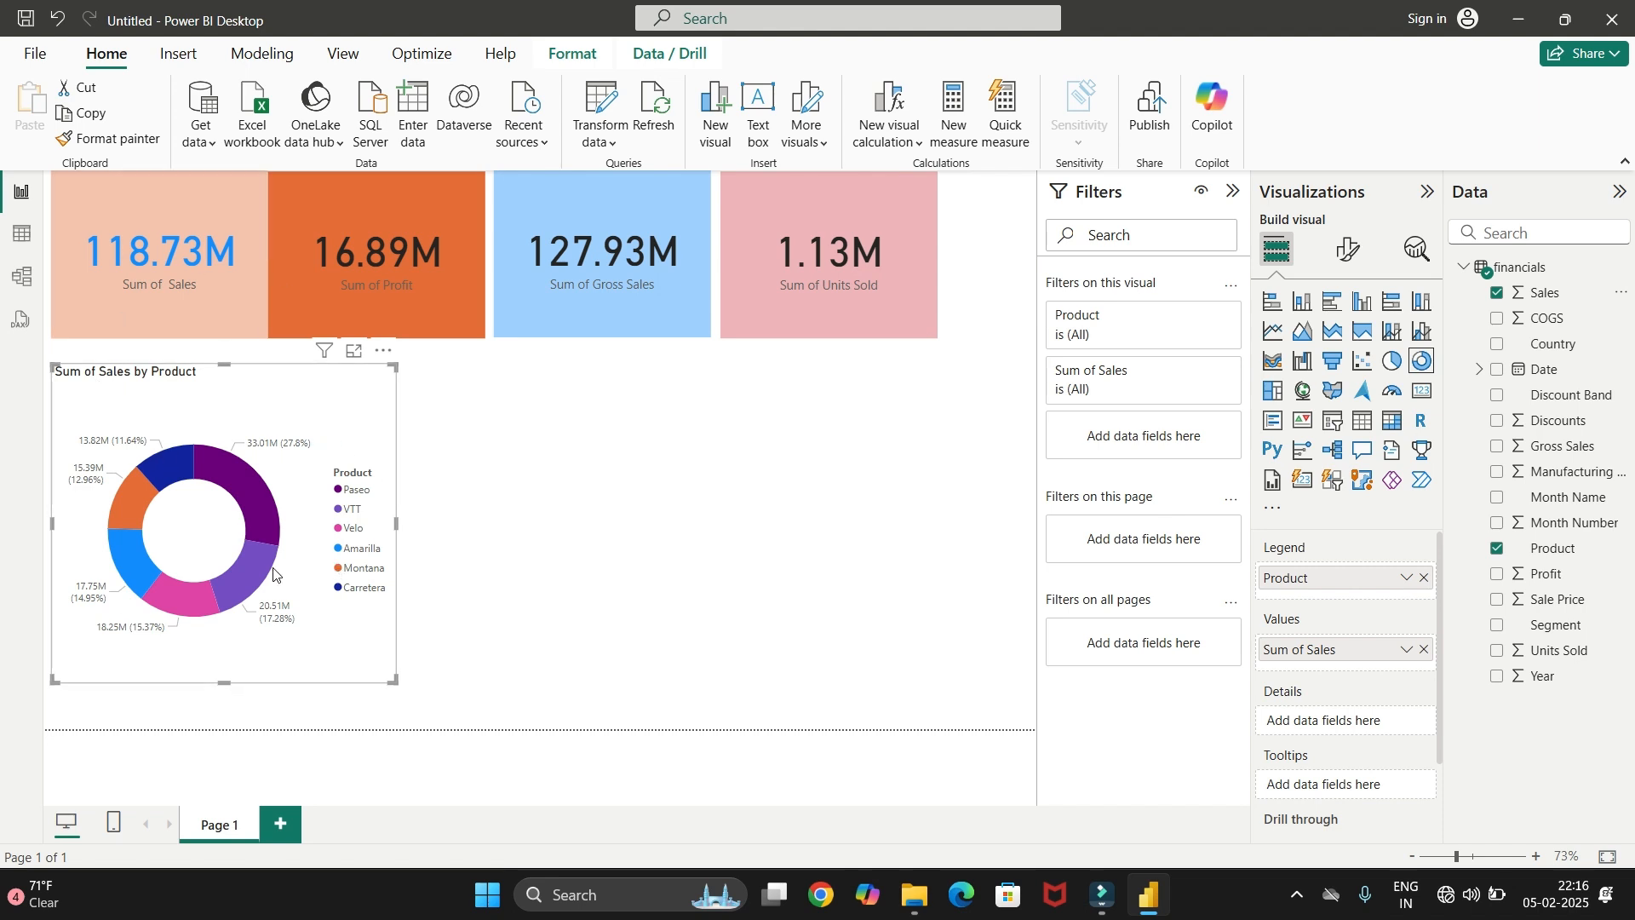
# Inspect the donut chart's Paseo slice, cross-filter the cards by it and clear the selection again
pyautogui.moveTo(219, 471)
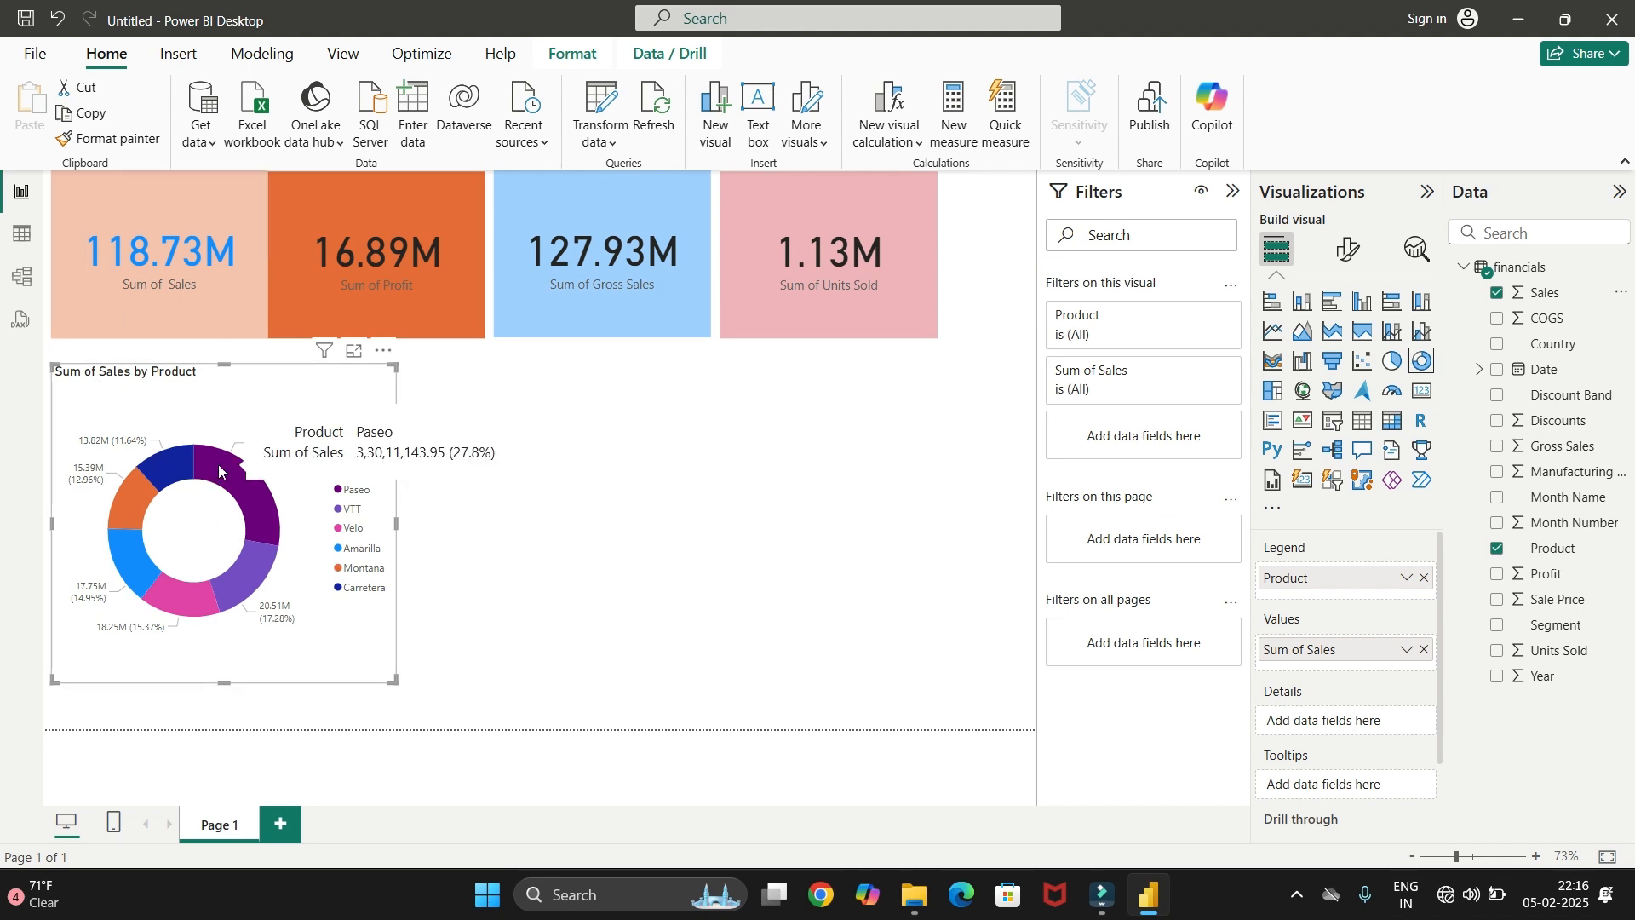
pyautogui.click(769, 570)
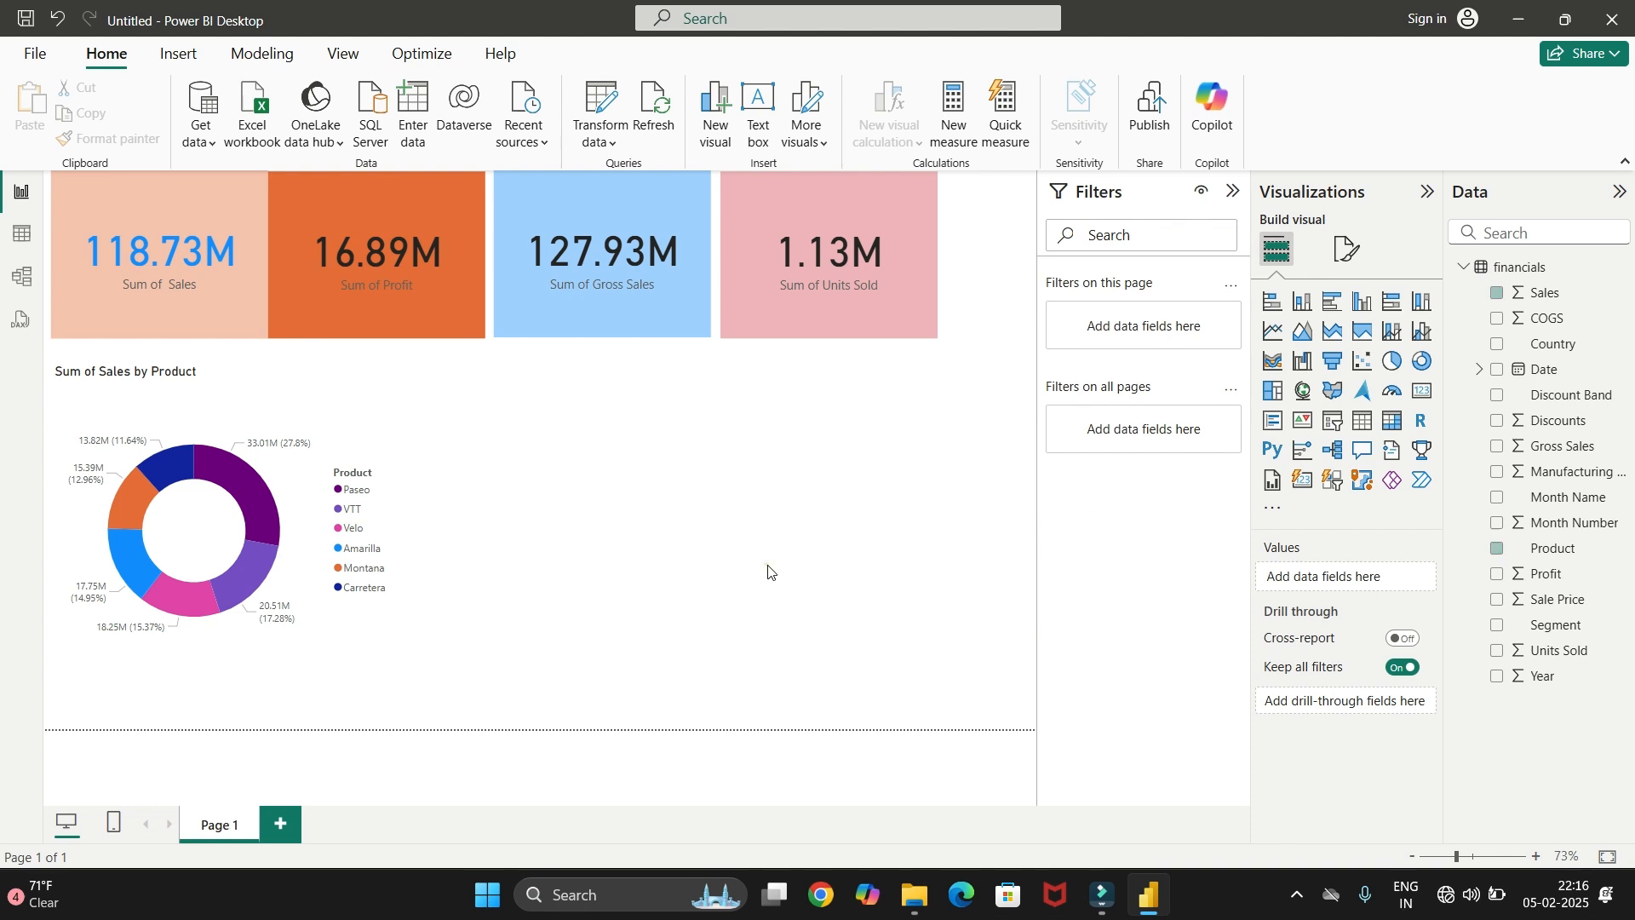
pyautogui.click(255, 540)
pyautogui.scroll(-3, 1362, 635)
pyautogui.scroll(-1, 1349, 626)
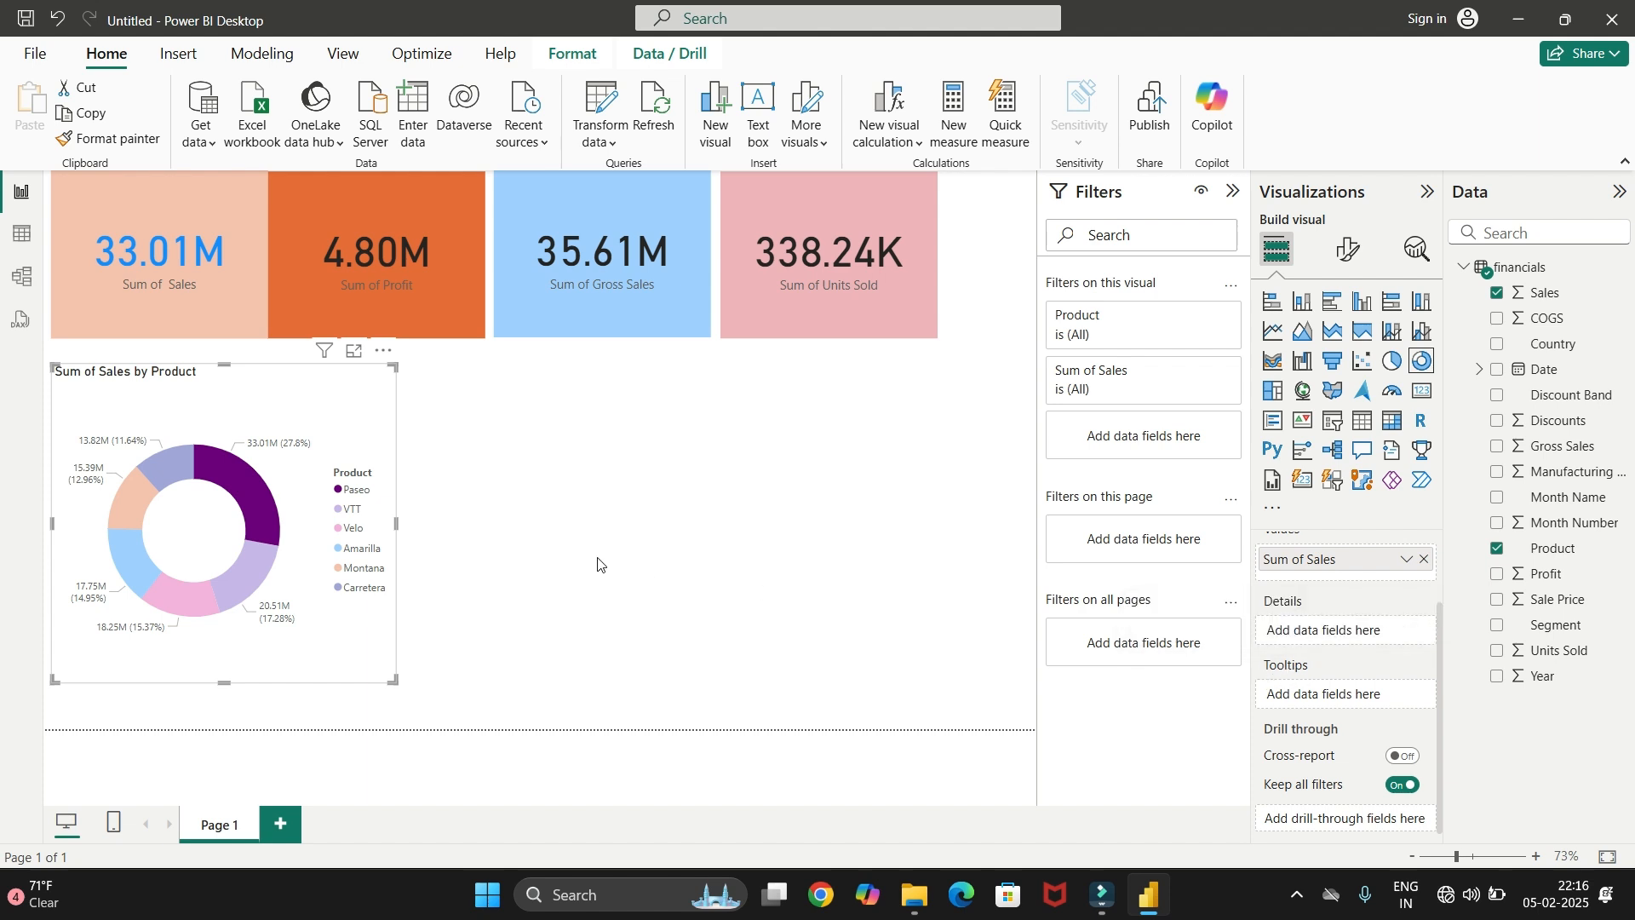
pyautogui.click(258, 504)
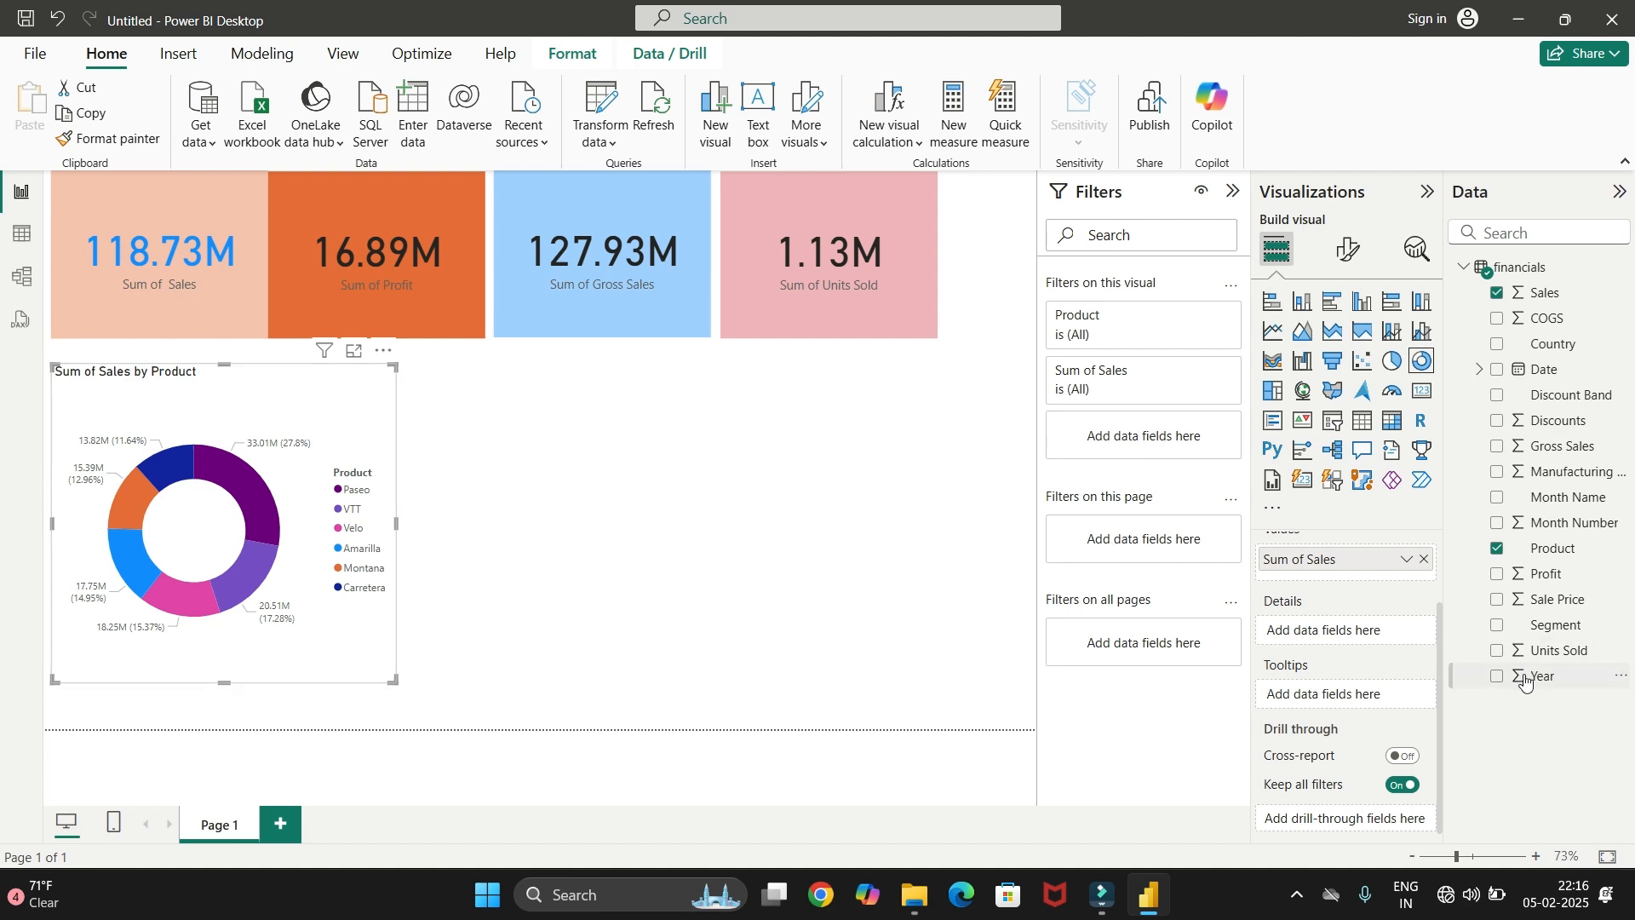
# Try the Year field as a tooltip of the donut chart, check it on the VTT slice and remove it again
pyautogui.moveTo(1527, 676); pyautogui.dragTo(1514, 679)
pyautogui.moveTo(1546, 686); pyautogui.dragTo(1406, 695)
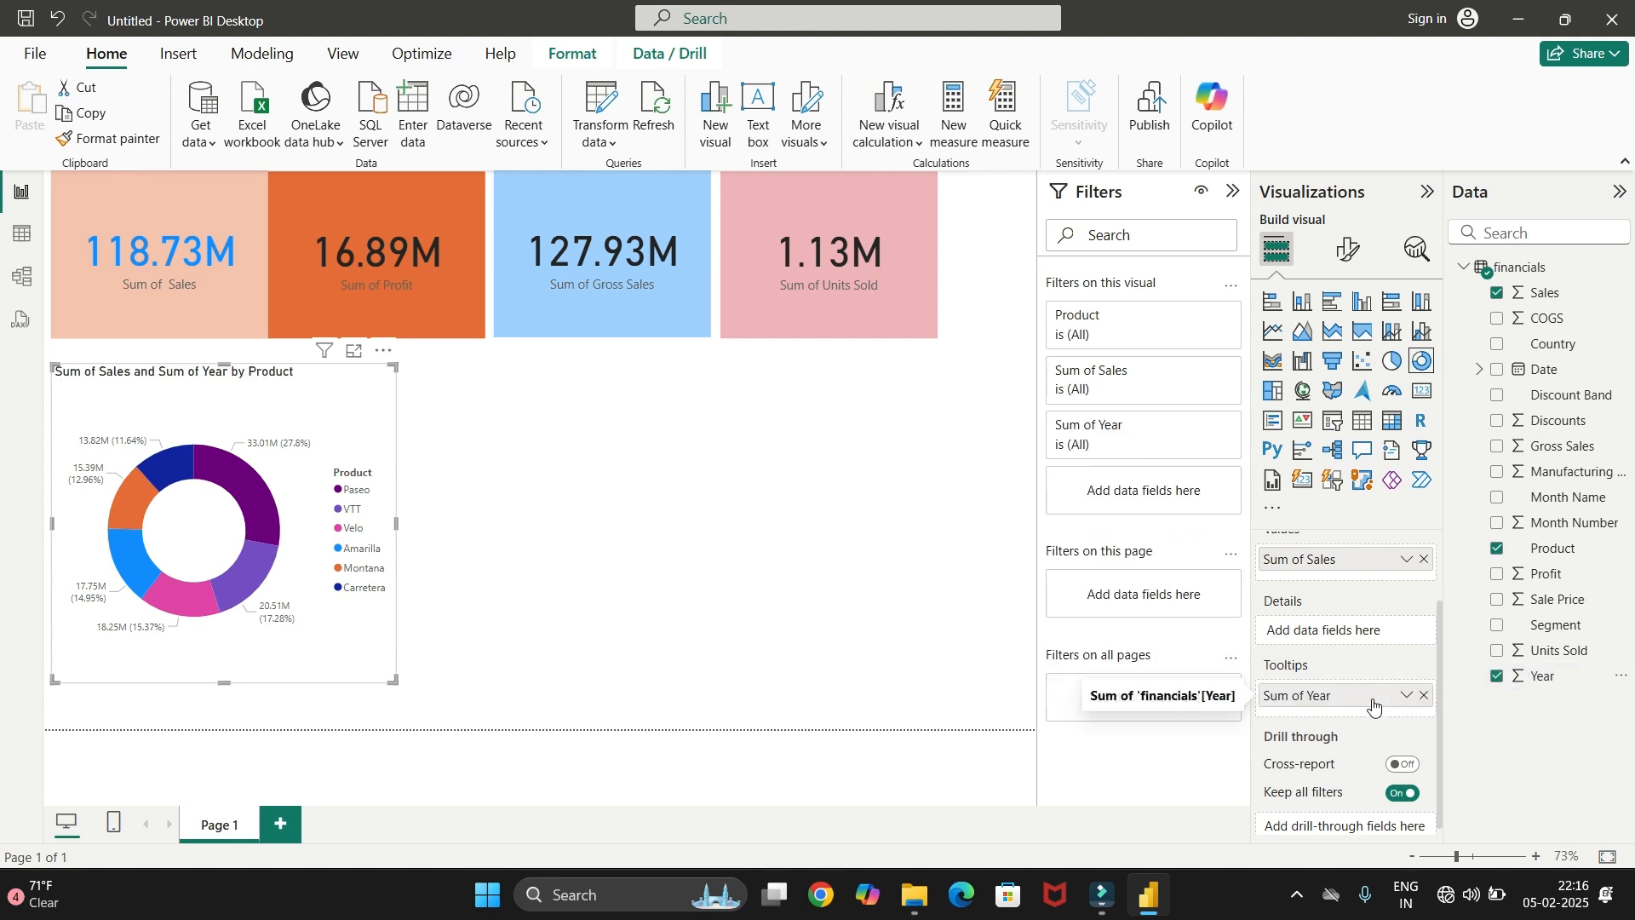
pyautogui.click(256, 504)
pyautogui.click(255, 503)
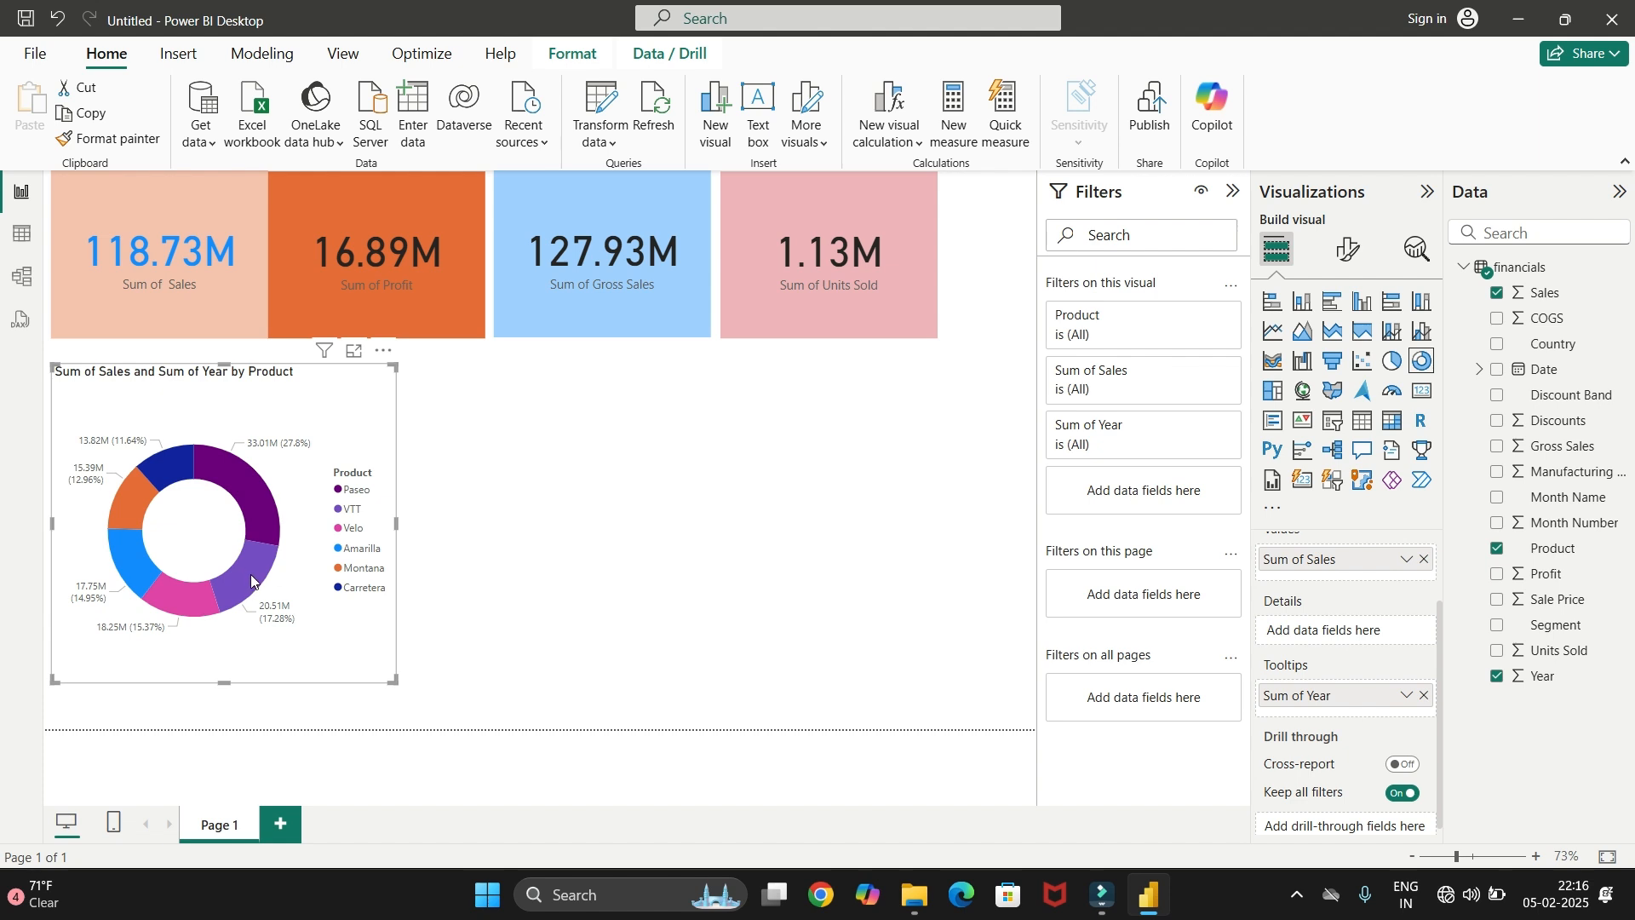
pyautogui.moveTo(251, 582)
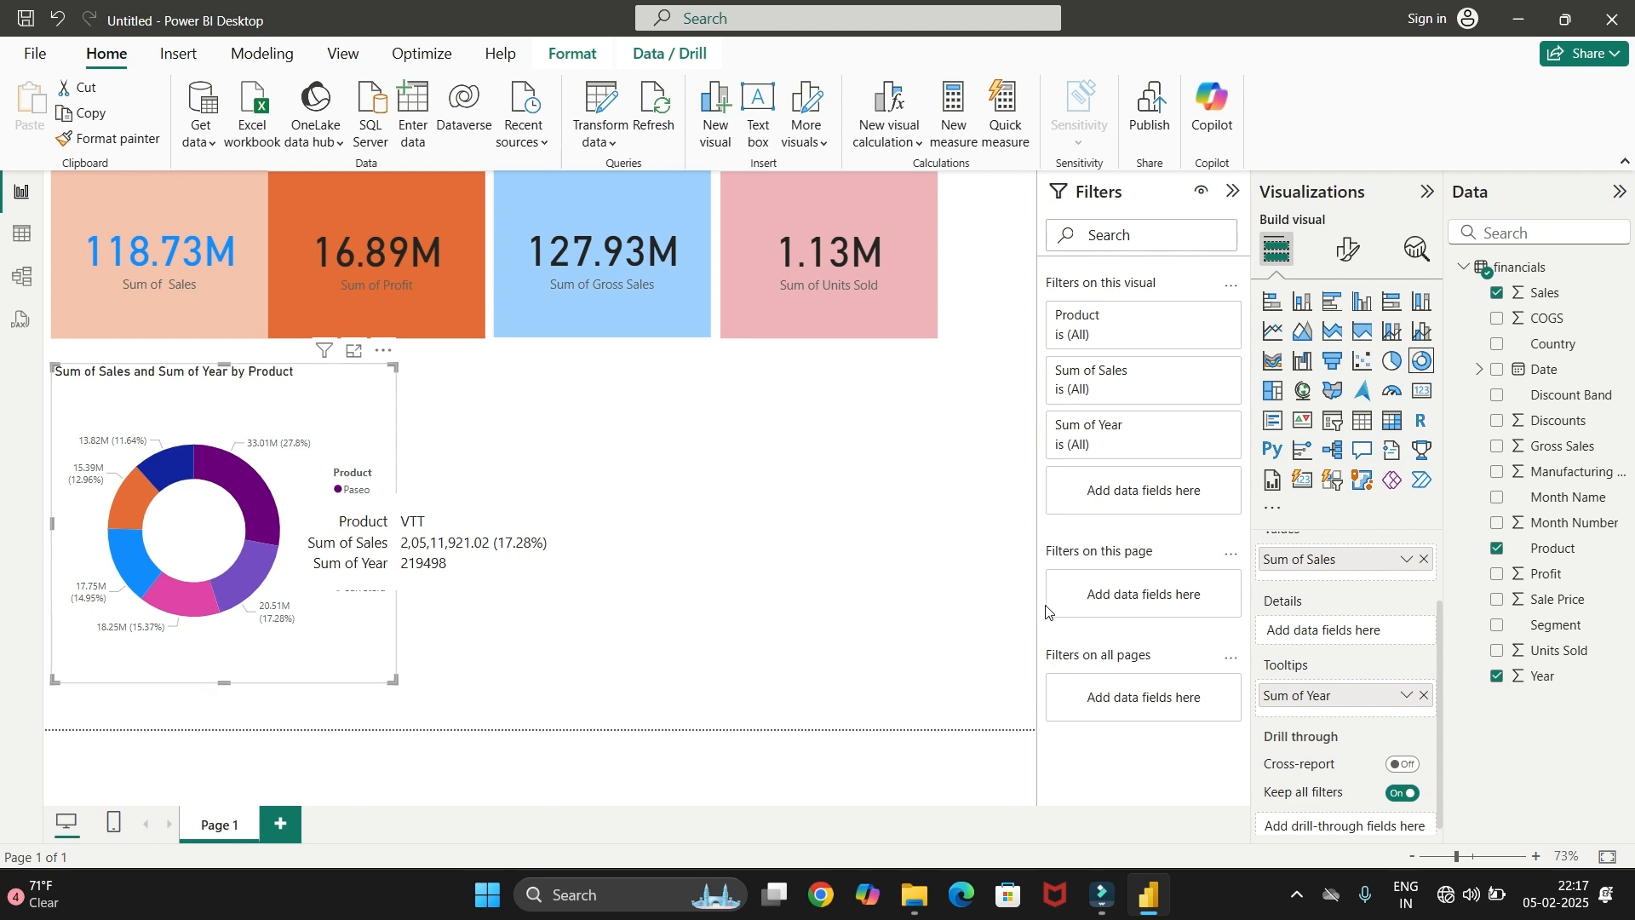
pyautogui.click(1424, 695)
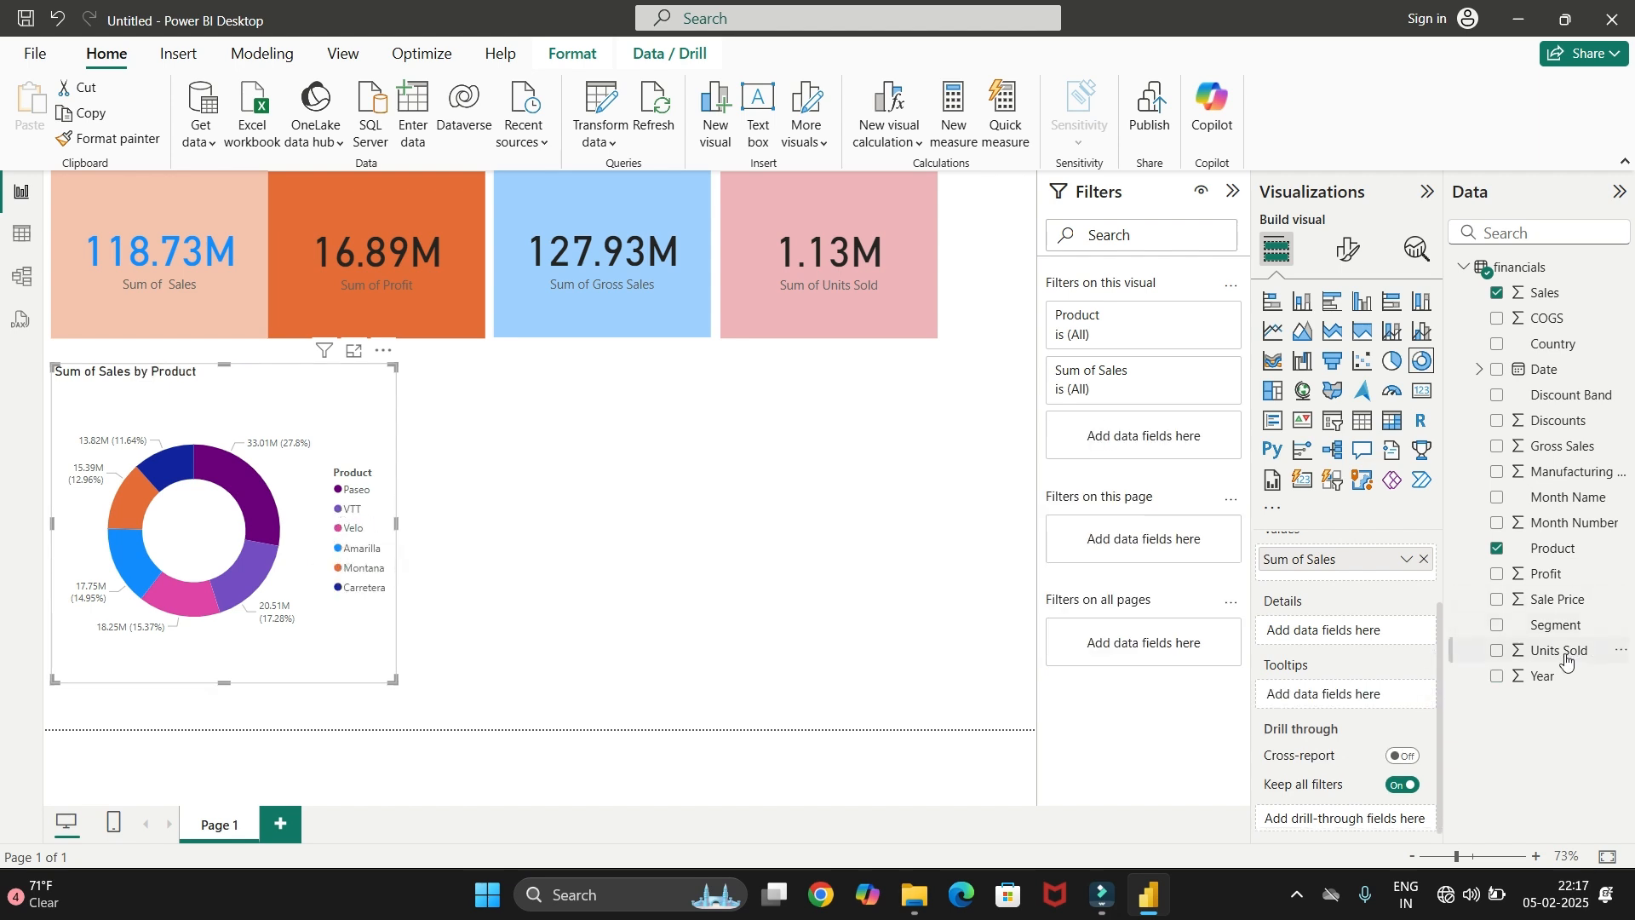
# Add Units Sold as a tooltip of the donut chart and check it on the Paseo and VTT slices
pyautogui.moveTo(1555, 665); pyautogui.dragTo(1346, 695)
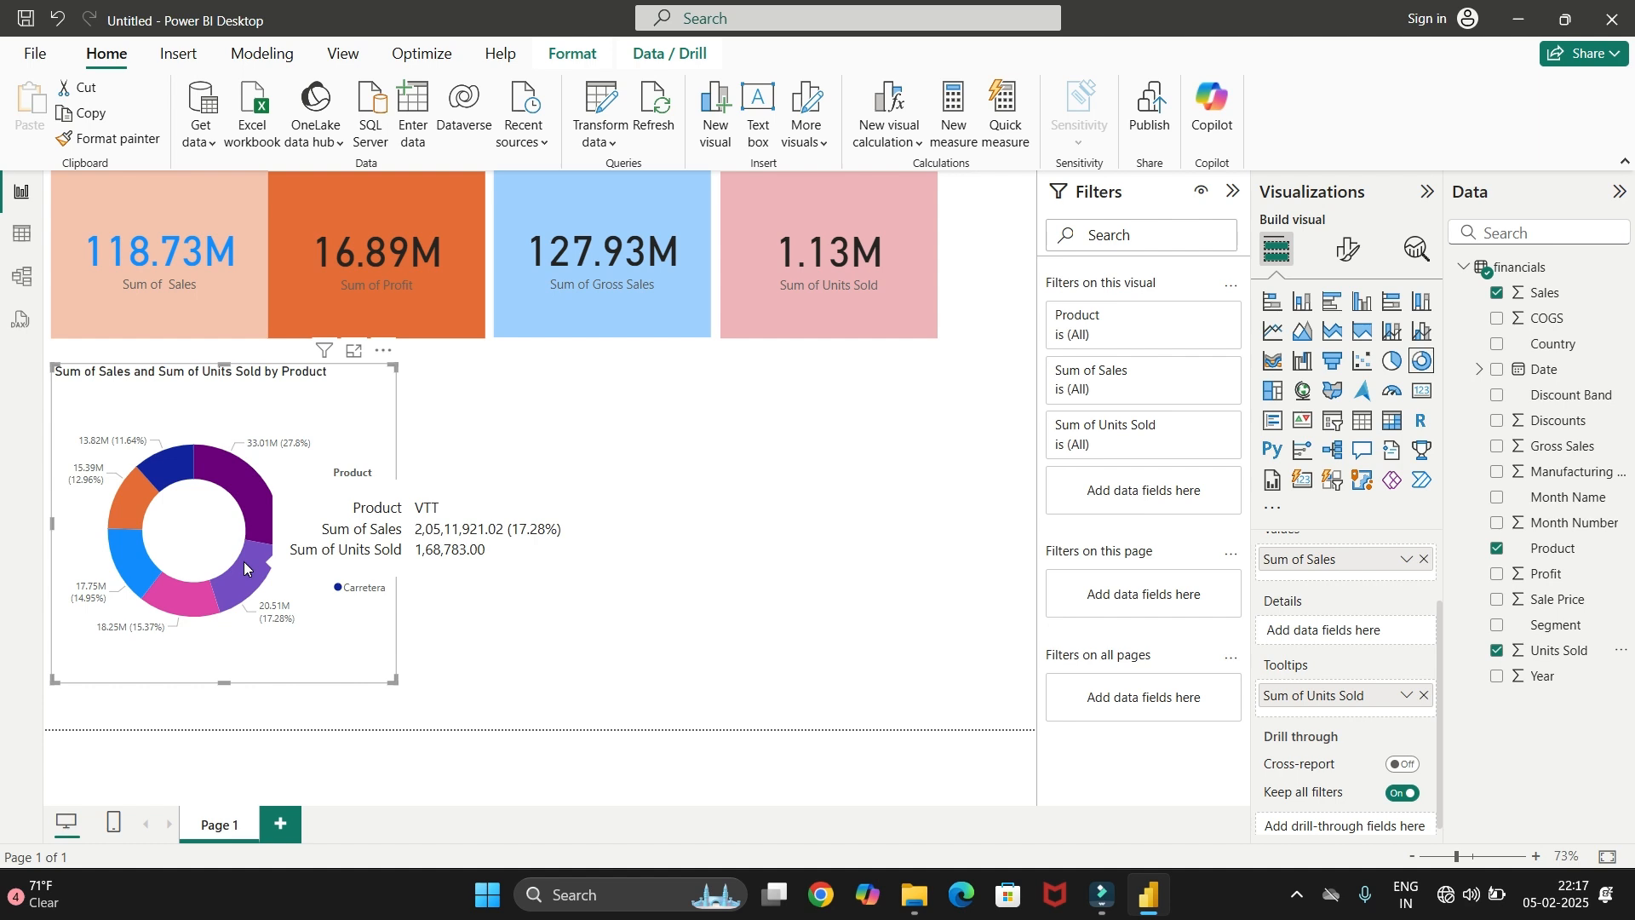
pyautogui.click(728, 483)
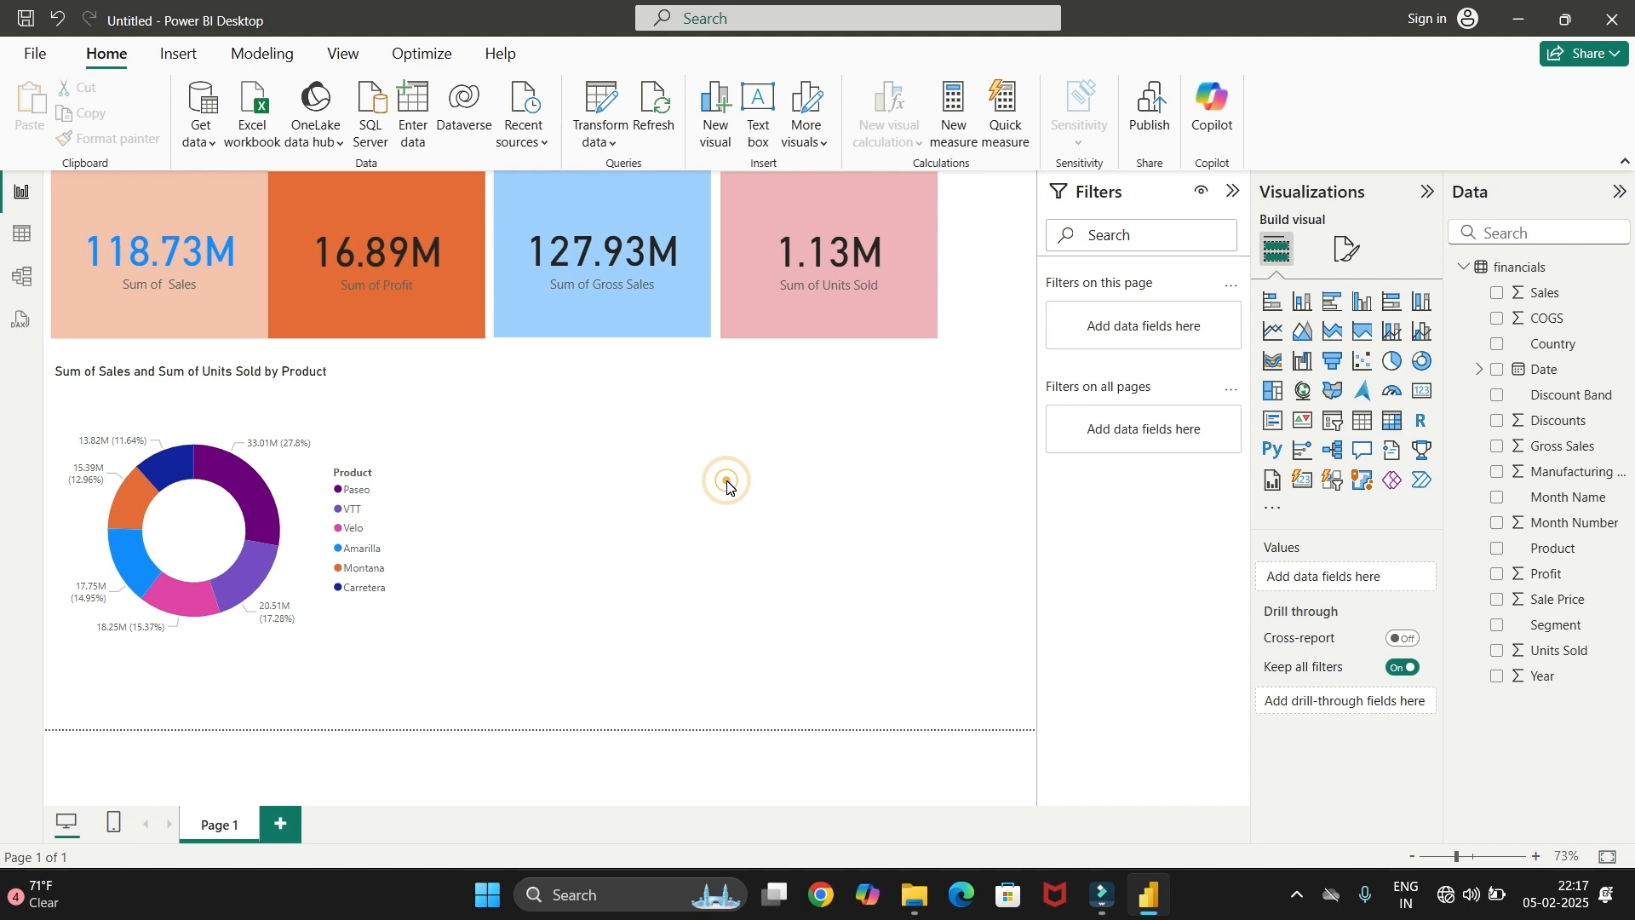
pyautogui.moveTo(255, 498)
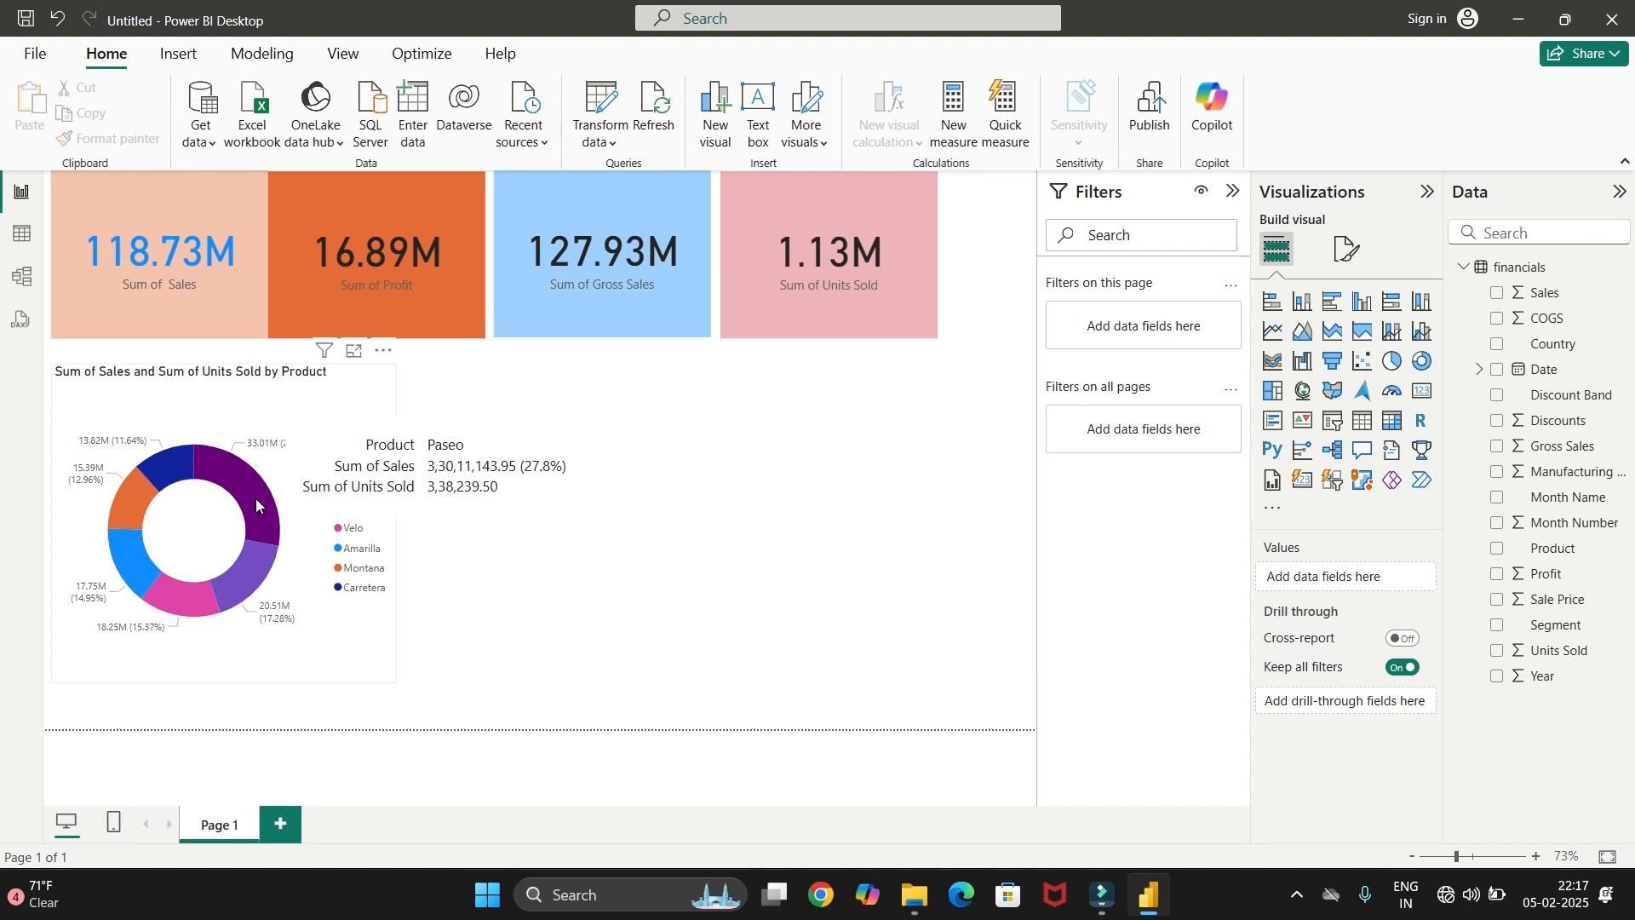
pyautogui.moveTo(252, 592)
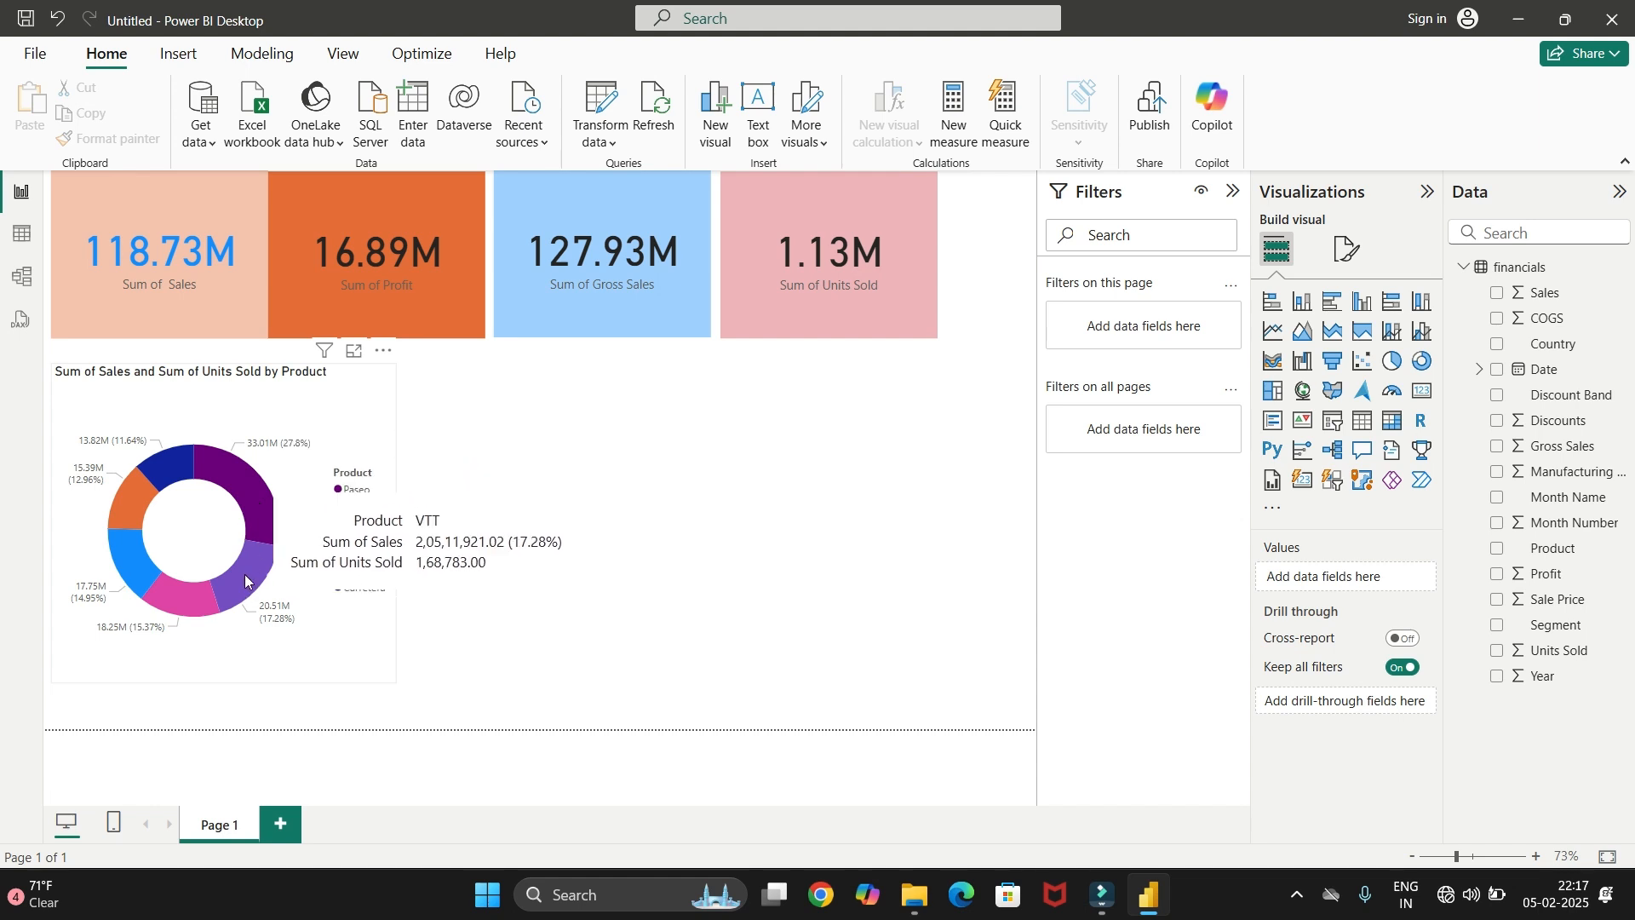
# Cross-filter the cards by the donut chart's VTT, Paseo and Carretera slices in turn and clear the selection
pyautogui.click(245, 580)
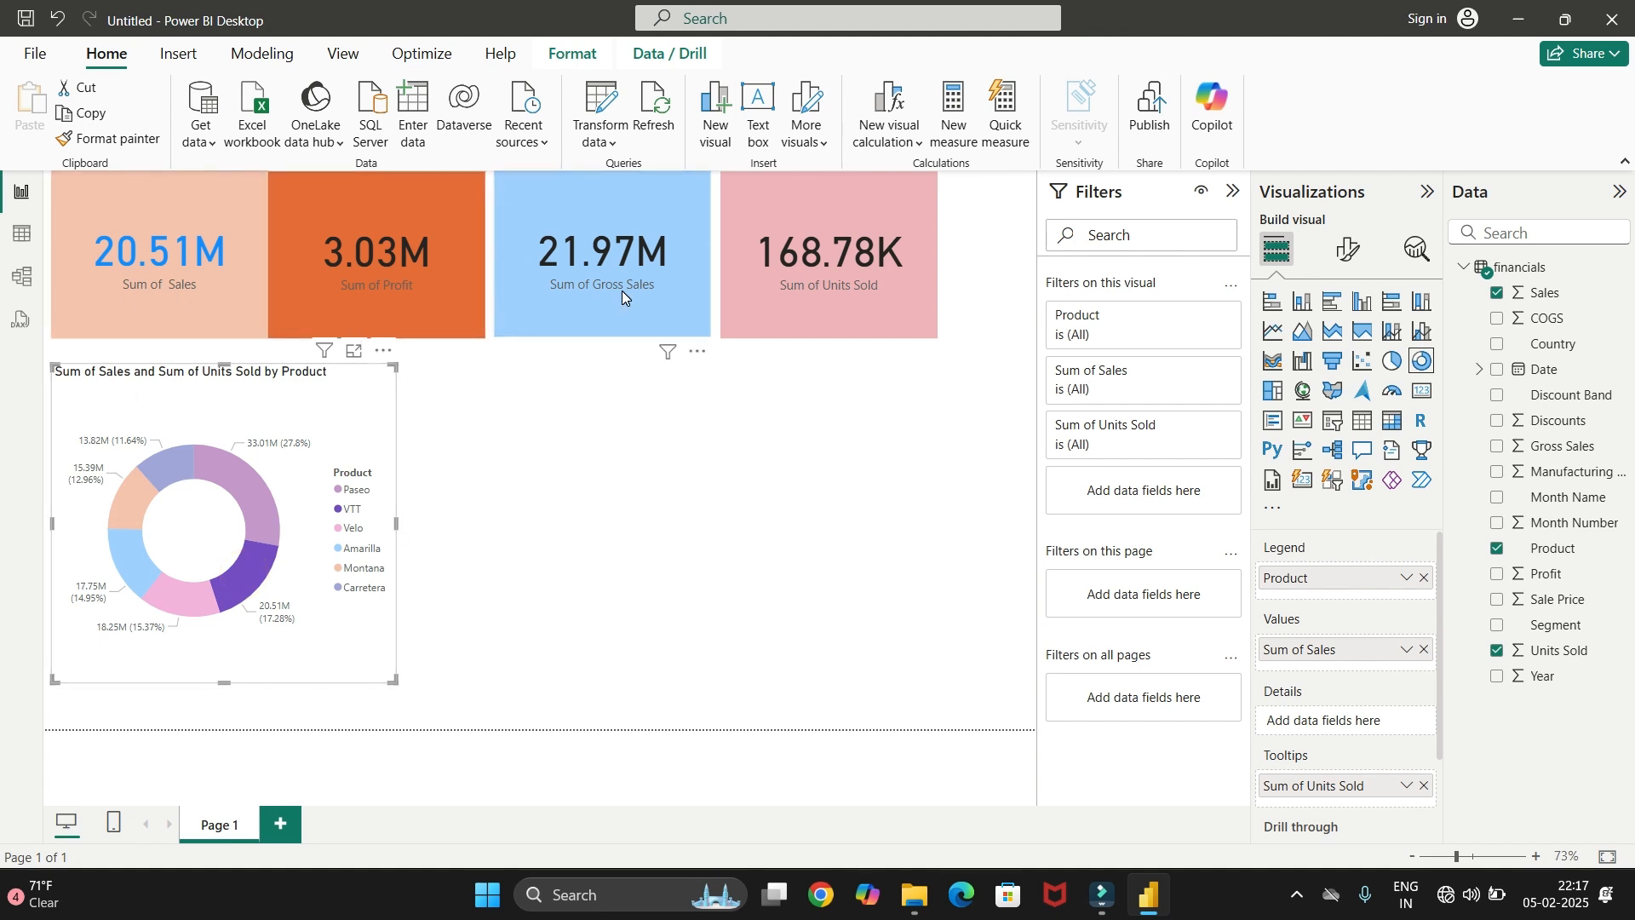
pyautogui.moveTo(257, 583)
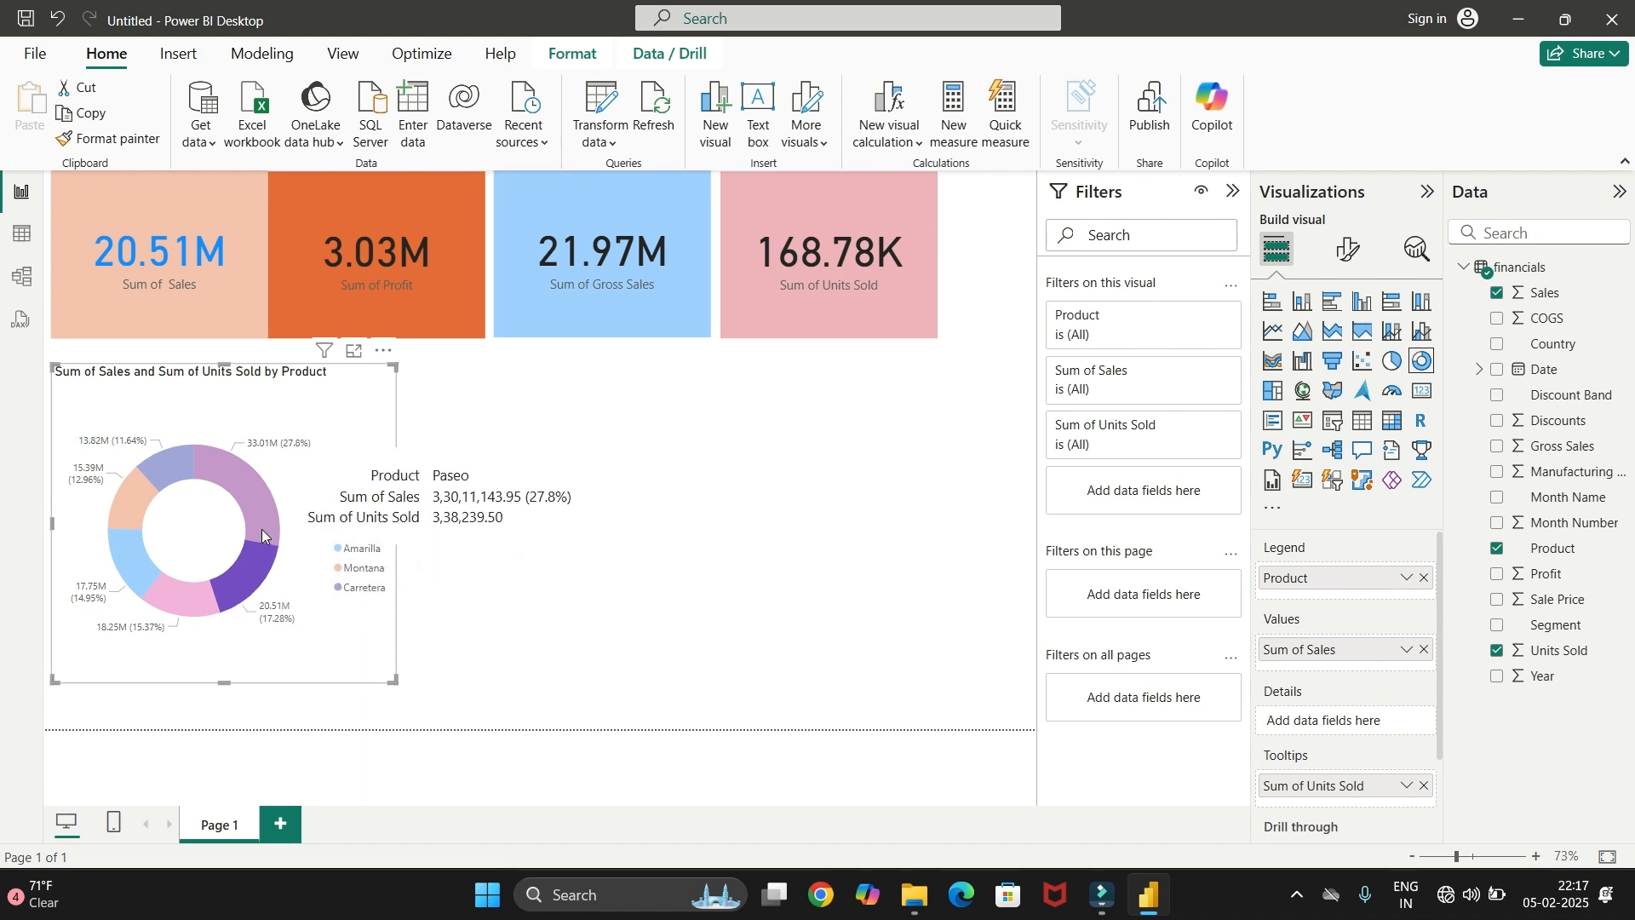
pyautogui.click(262, 534)
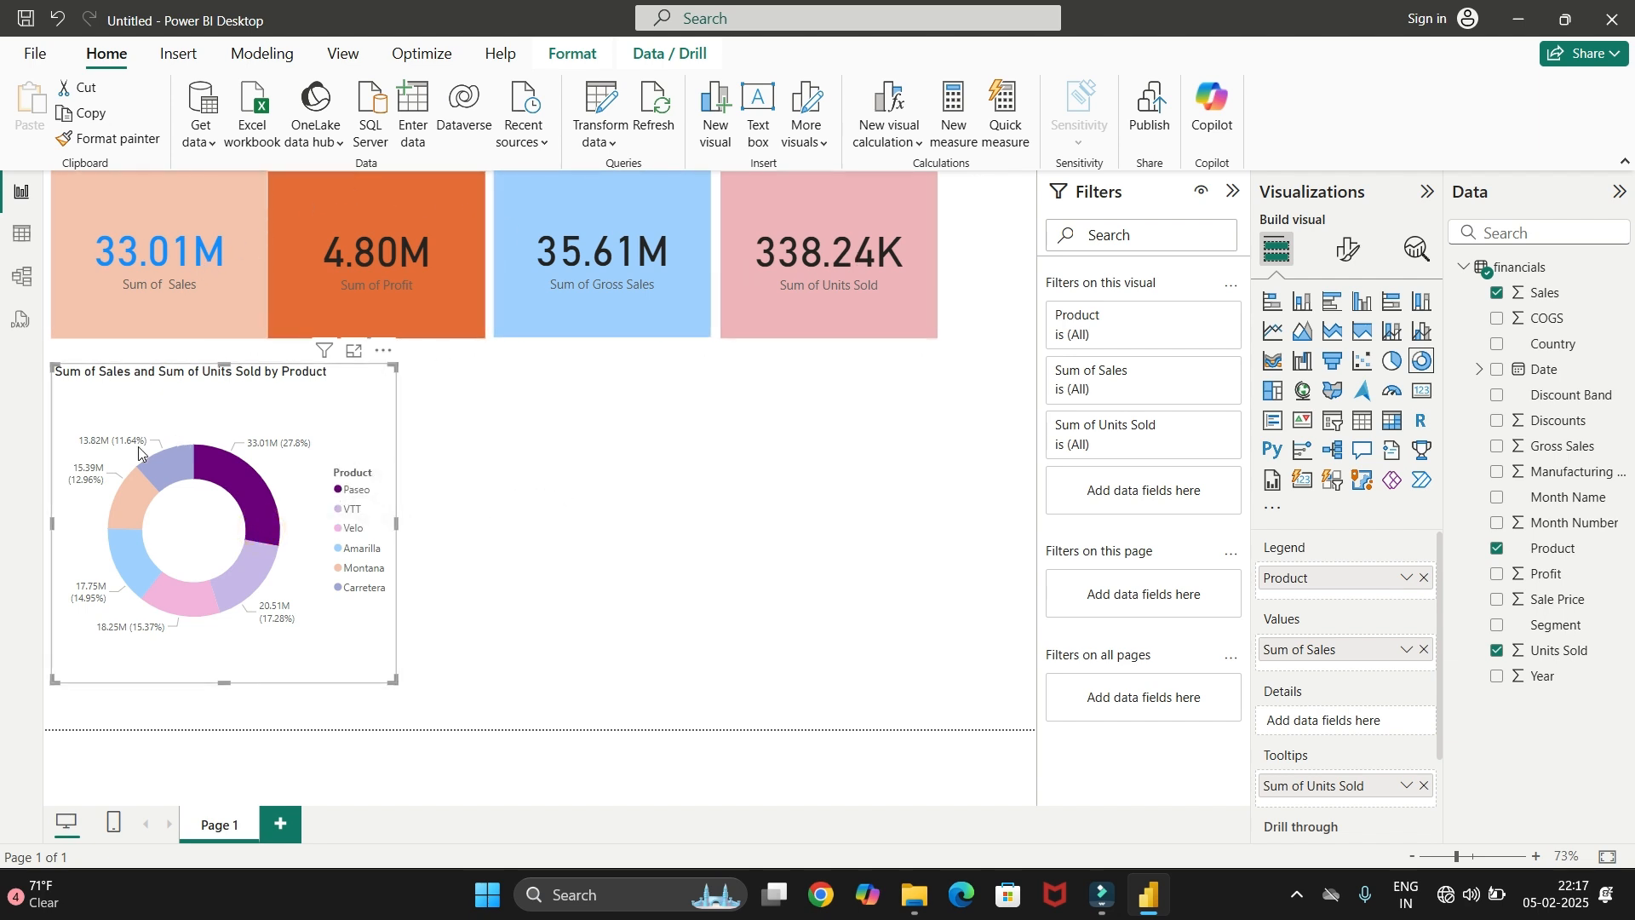
pyautogui.click(165, 458)
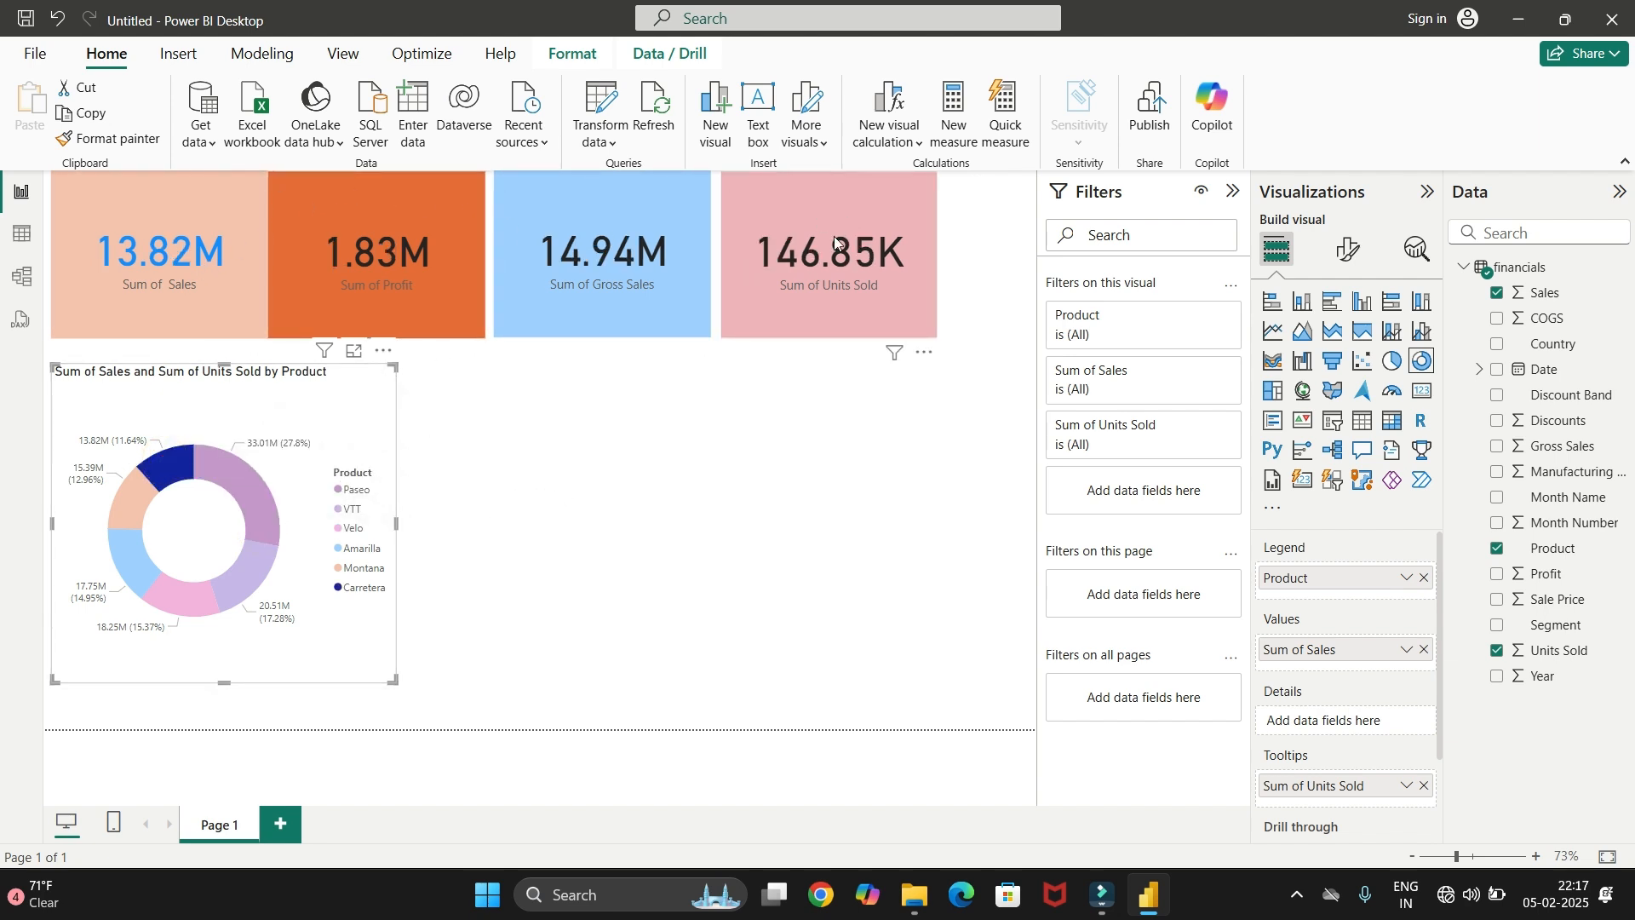
pyautogui.click(168, 465)
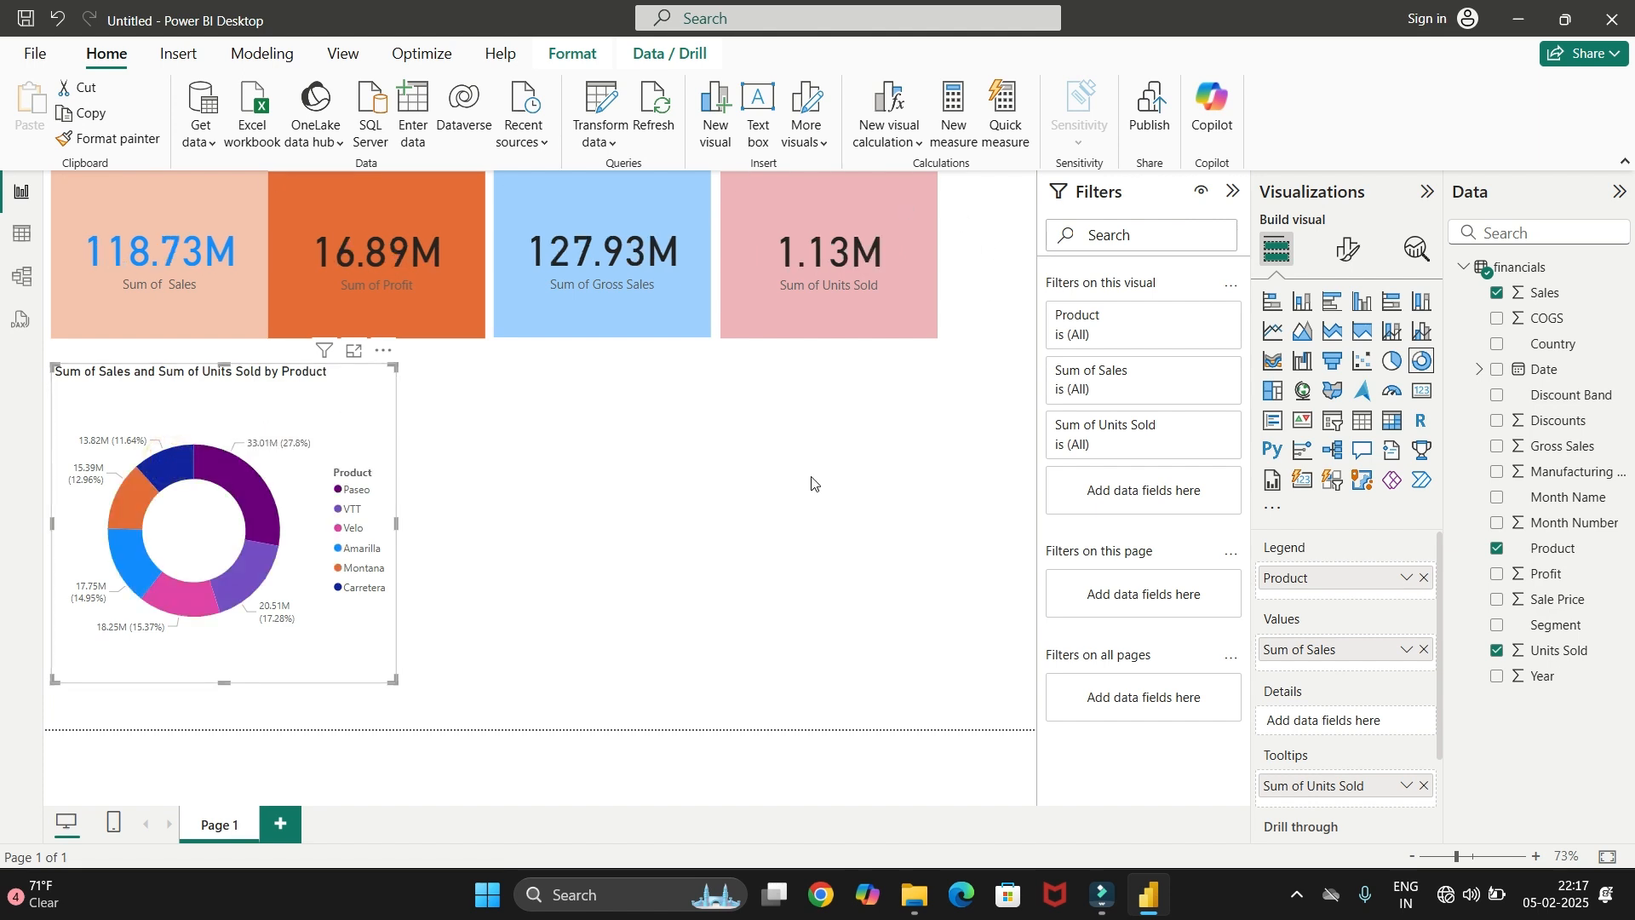
# Collapse the Filters pane and add a table visual beside the donut chart, reducing its height and widening it
pyautogui.click(1232, 190)
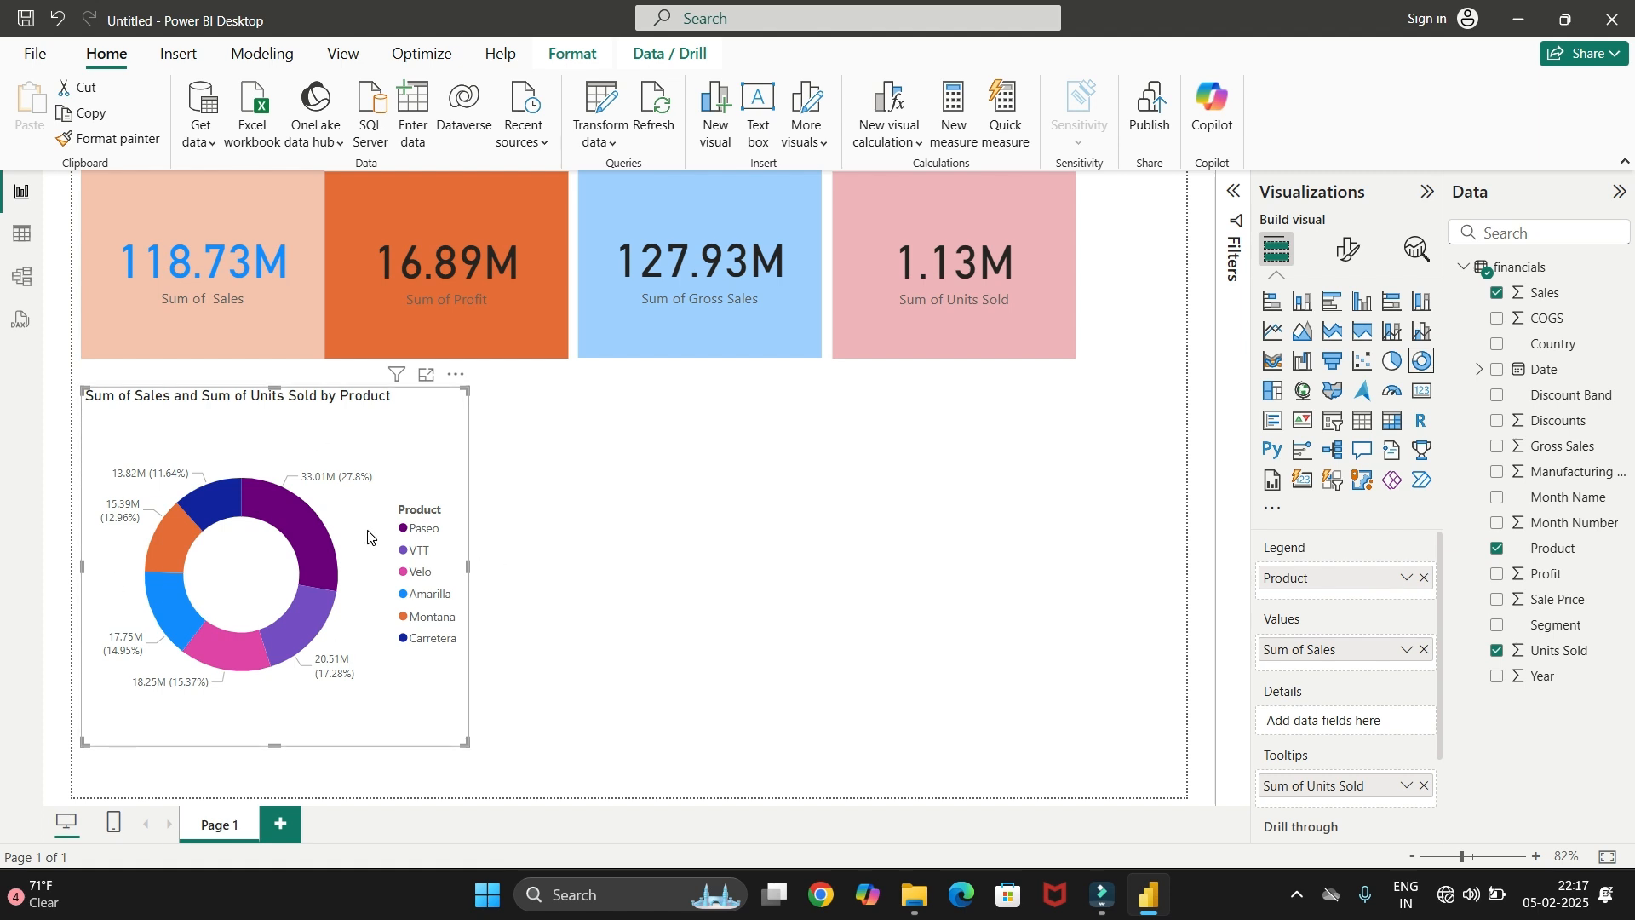
pyautogui.click(908, 508)
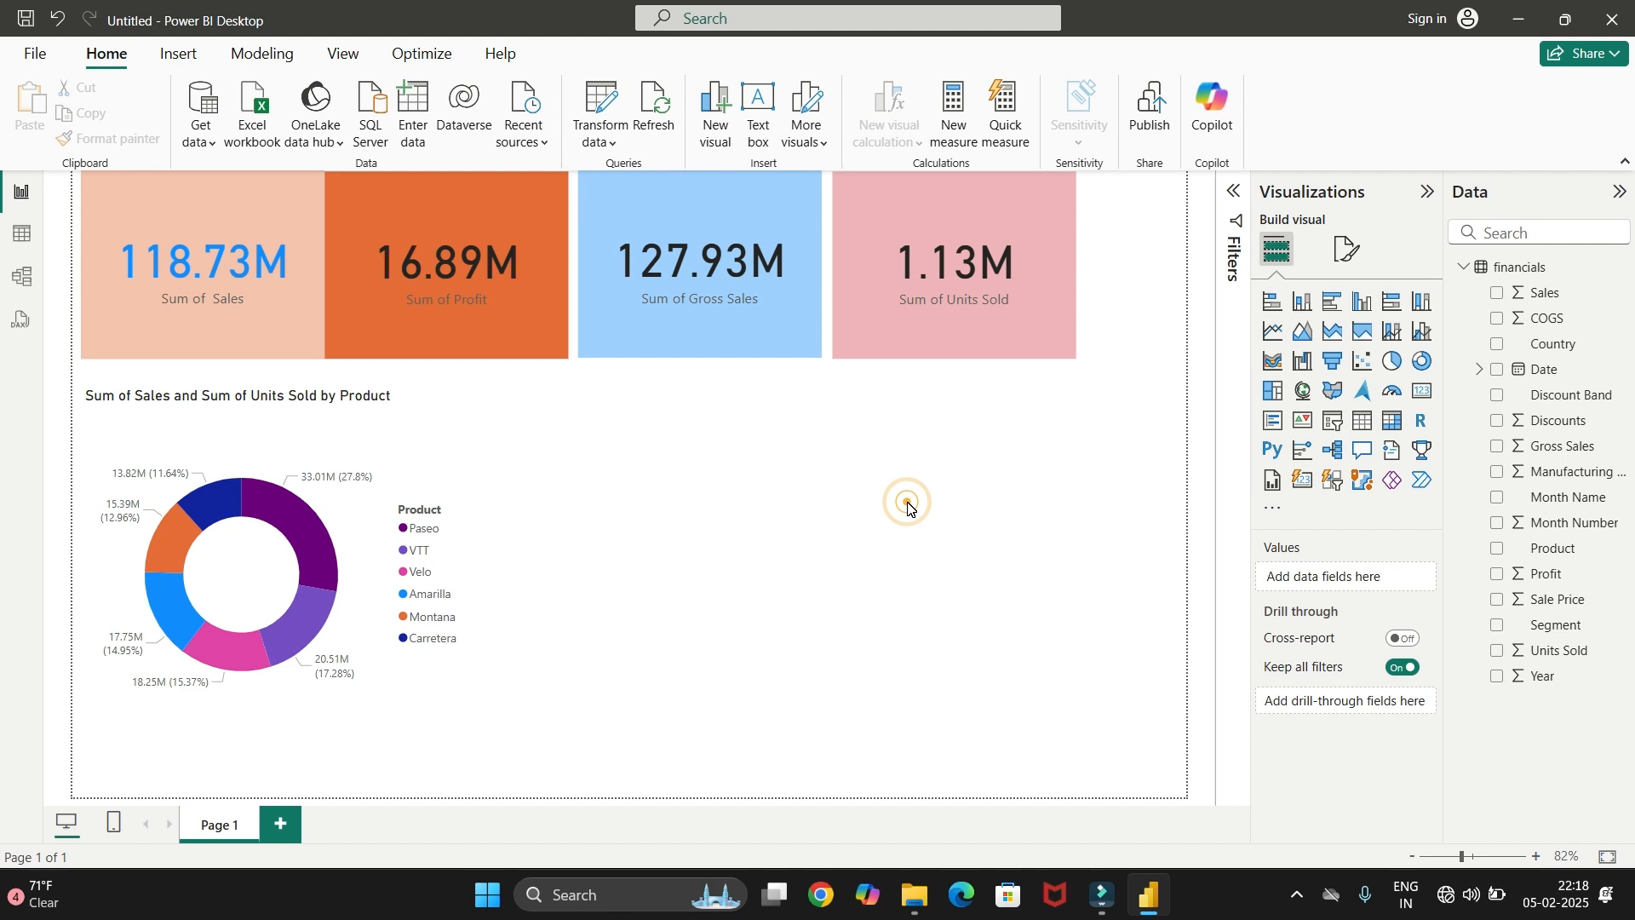
pyautogui.click(1363, 423)
pyautogui.moveTo(709, 468); pyautogui.dragTo(607, 451)
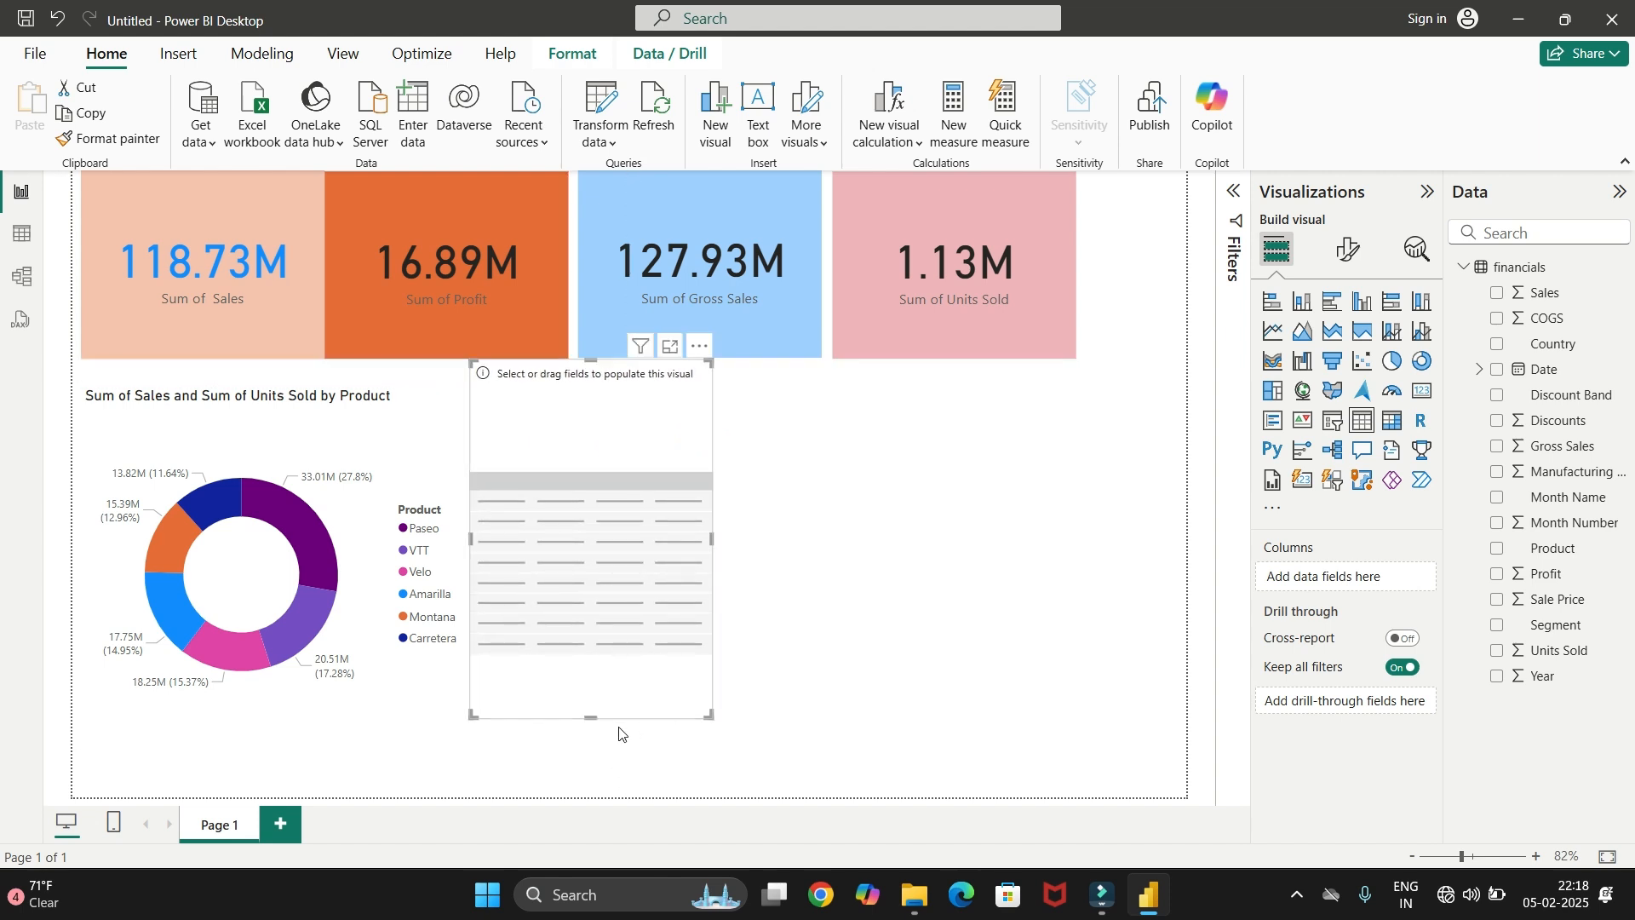
pyautogui.moveTo(588, 718); pyautogui.dragTo(599, 558)
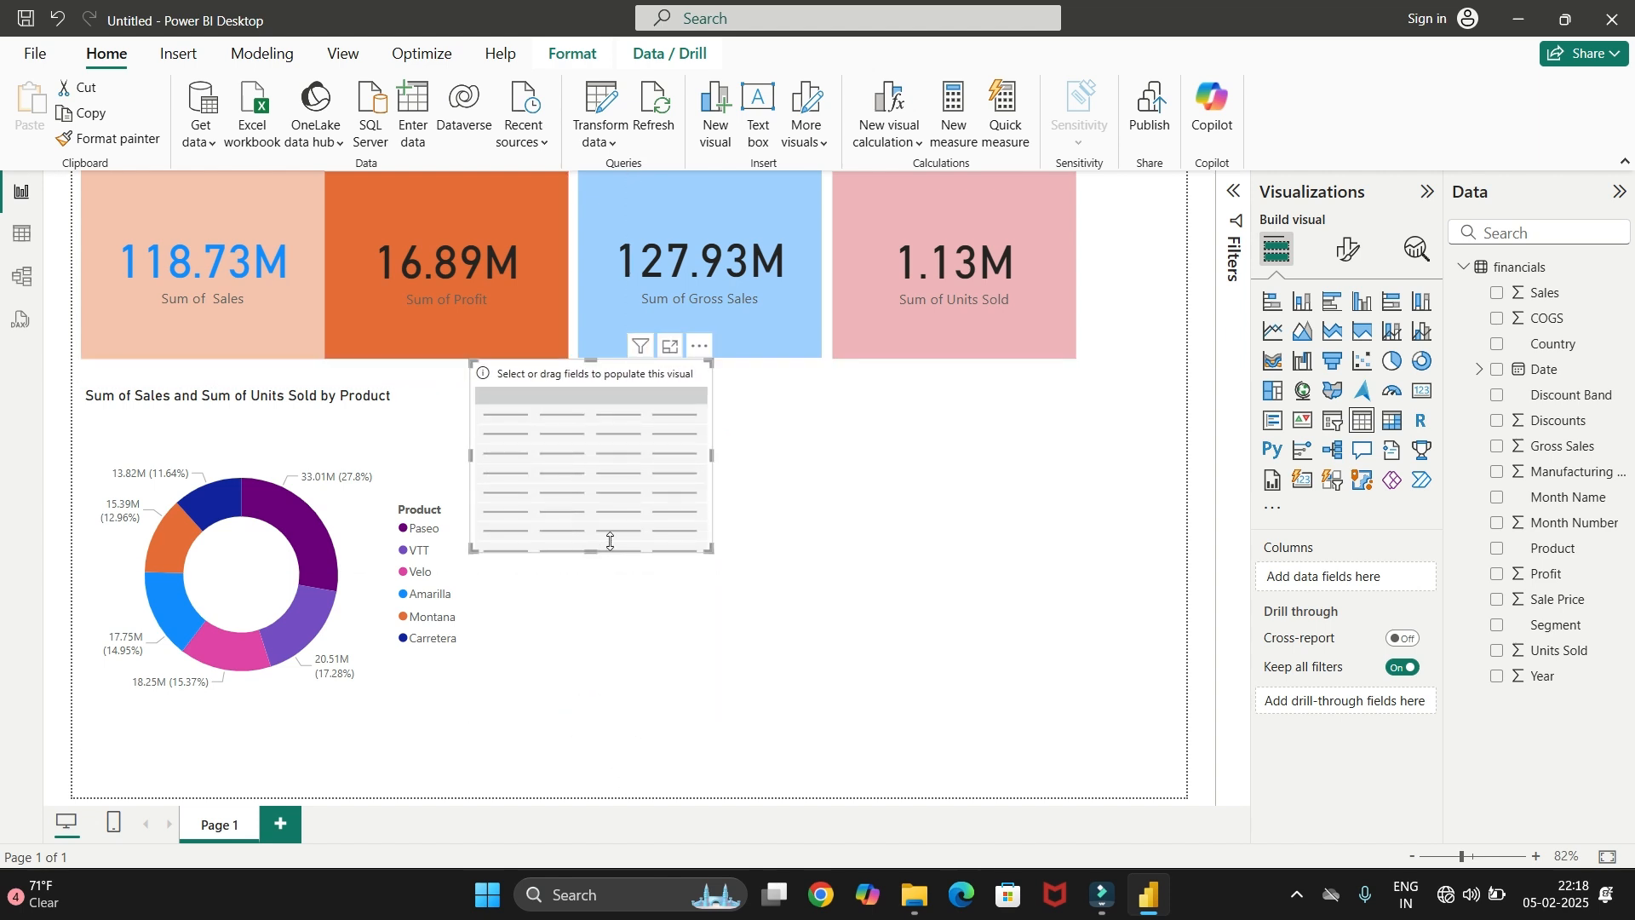
pyautogui.moveTo(713, 459); pyautogui.dragTo(780, 464)
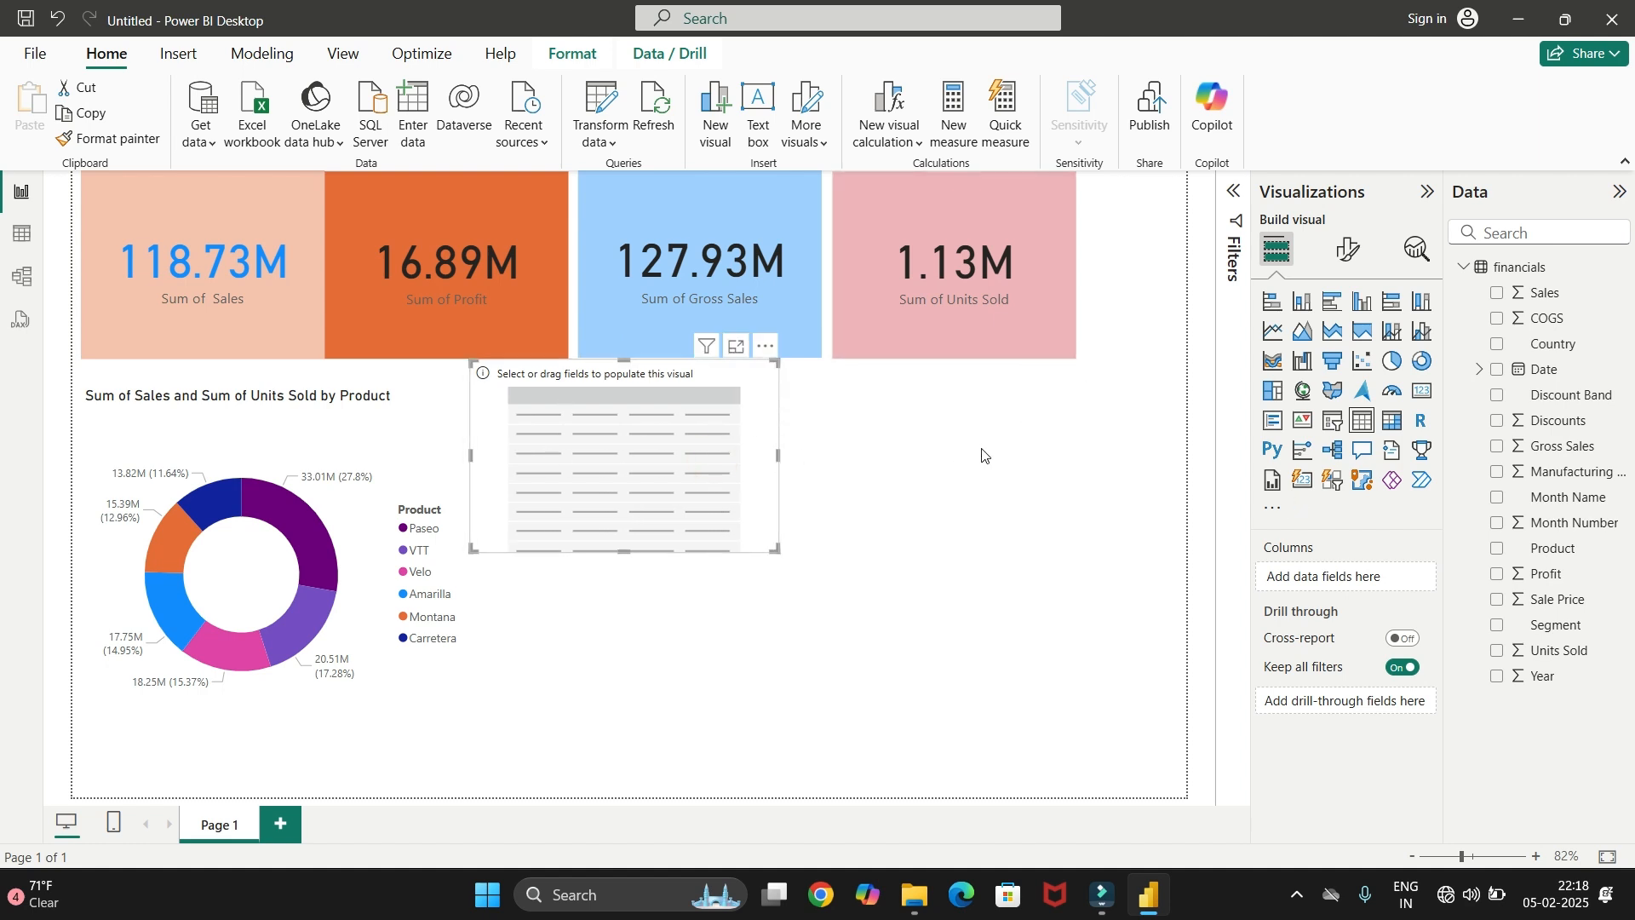
# Fill the table with the Product, Sales, Profit and Gross Sales fields as columns
pyautogui.moveTo(1554, 549); pyautogui.dragTo(569, 463)
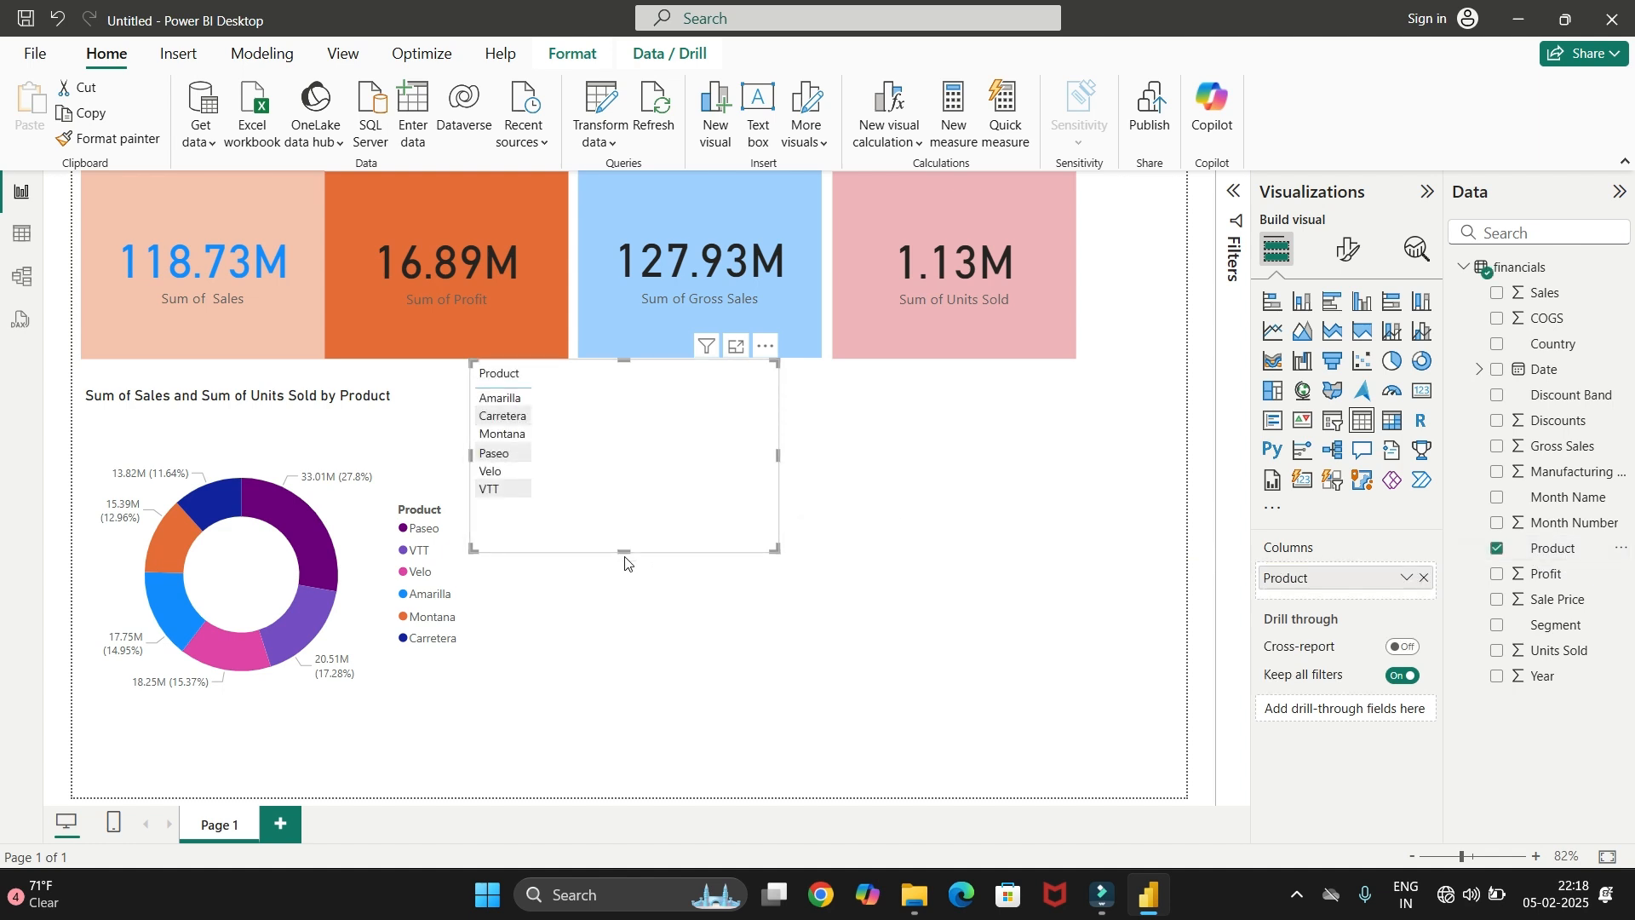
pyautogui.moveTo(624, 551); pyautogui.dragTo(620, 505)
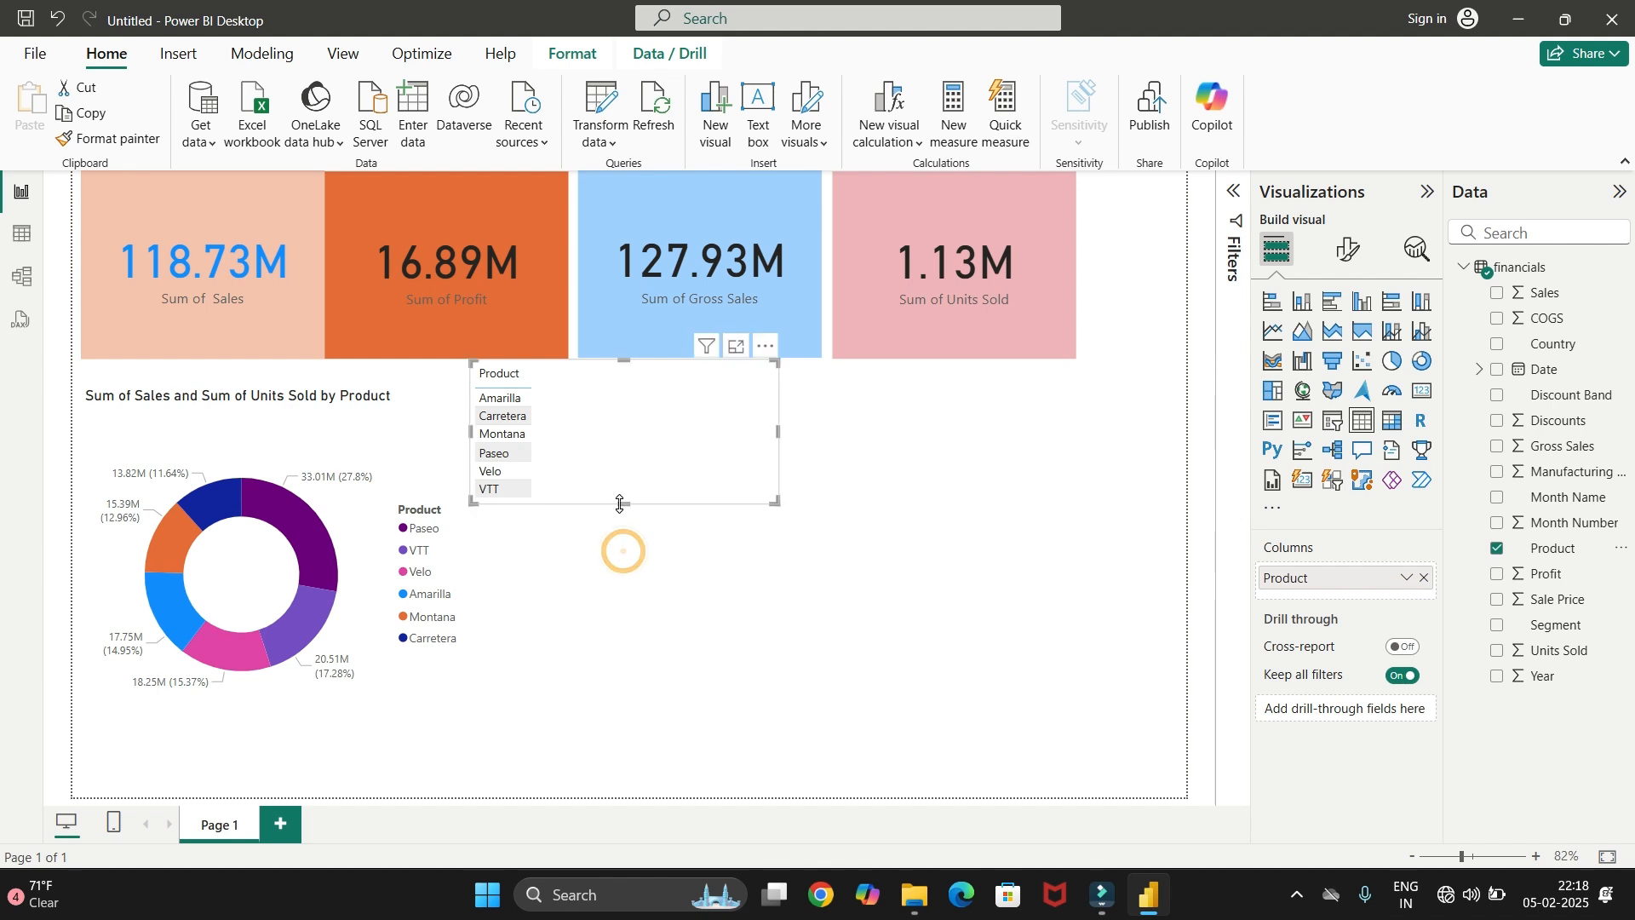
pyautogui.press('F1')
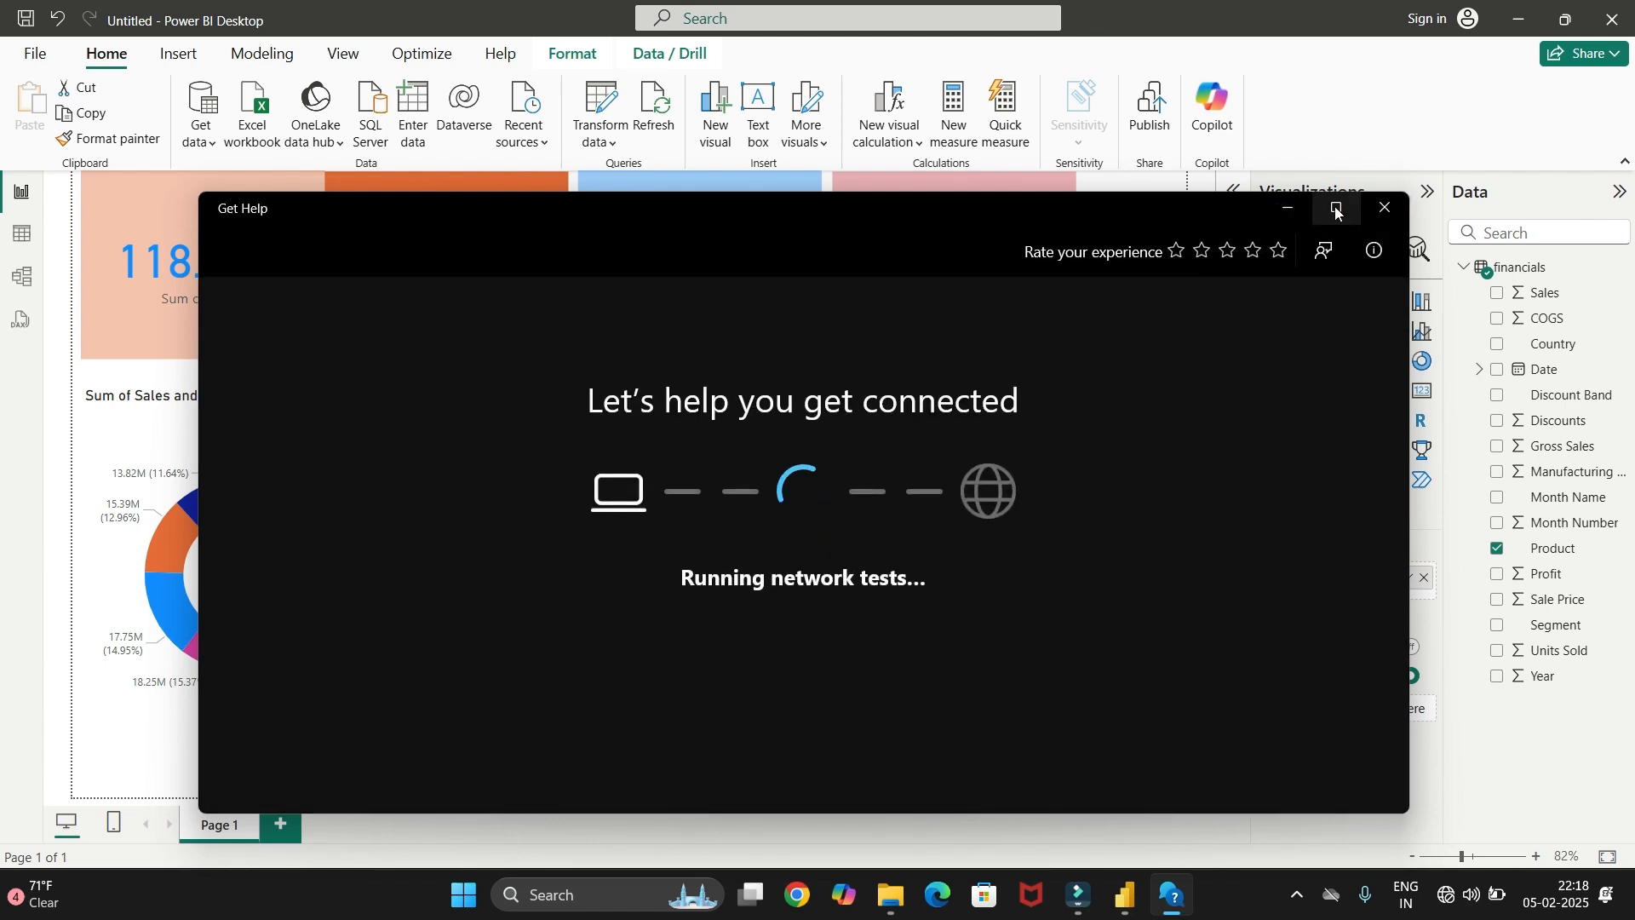
pyautogui.click(1386, 207)
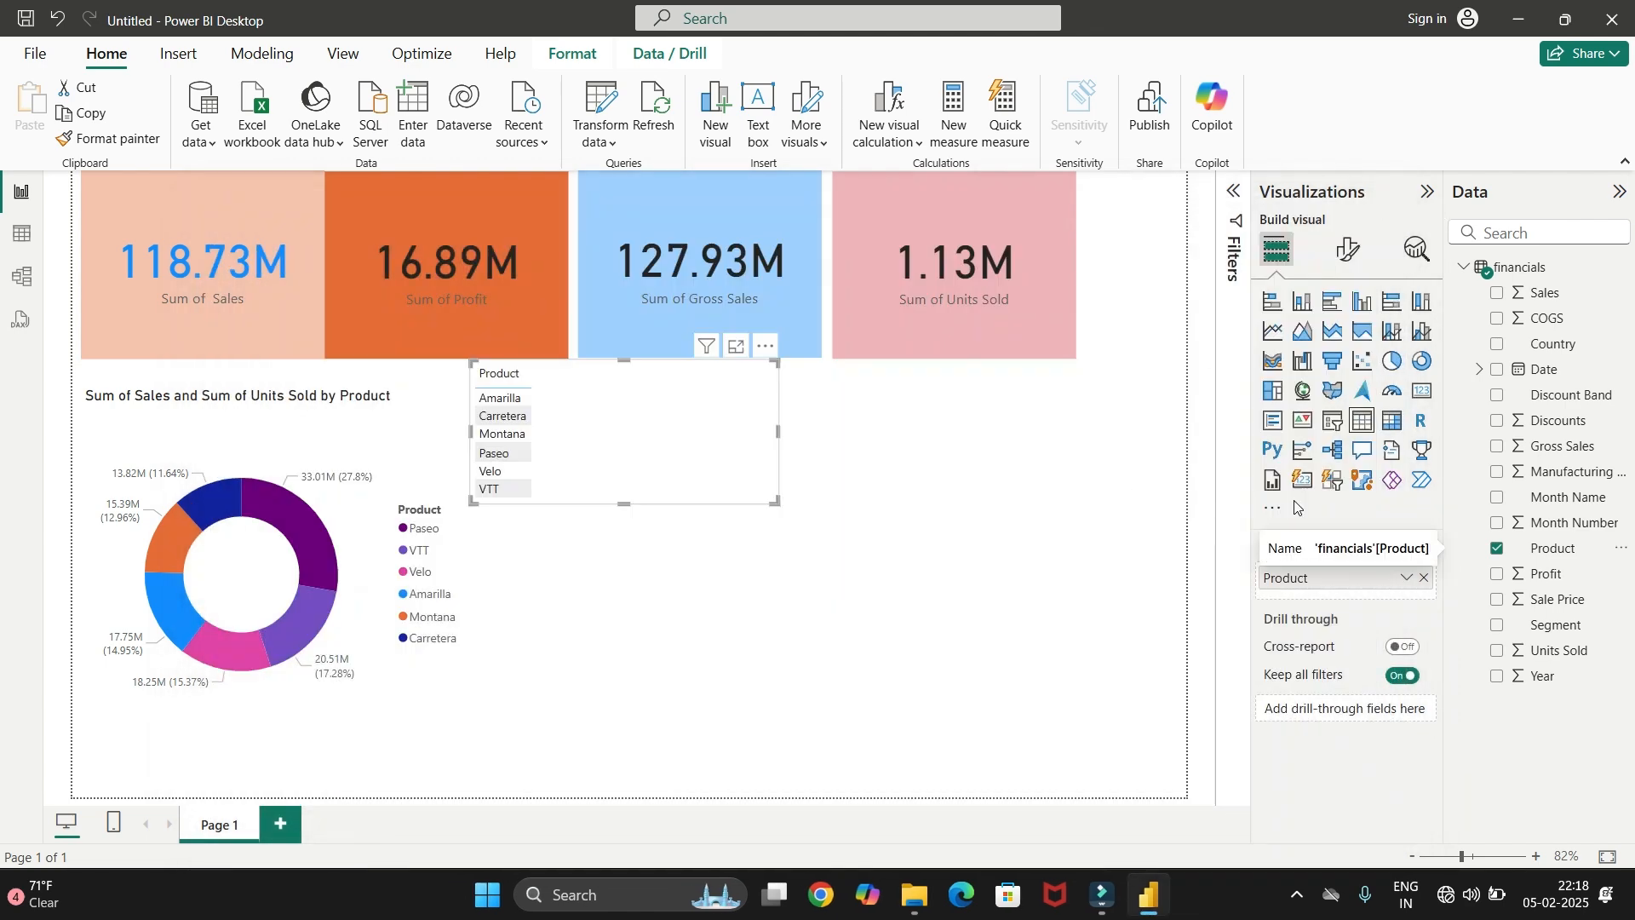
pyautogui.moveTo(1548, 293); pyautogui.dragTo(627, 420)
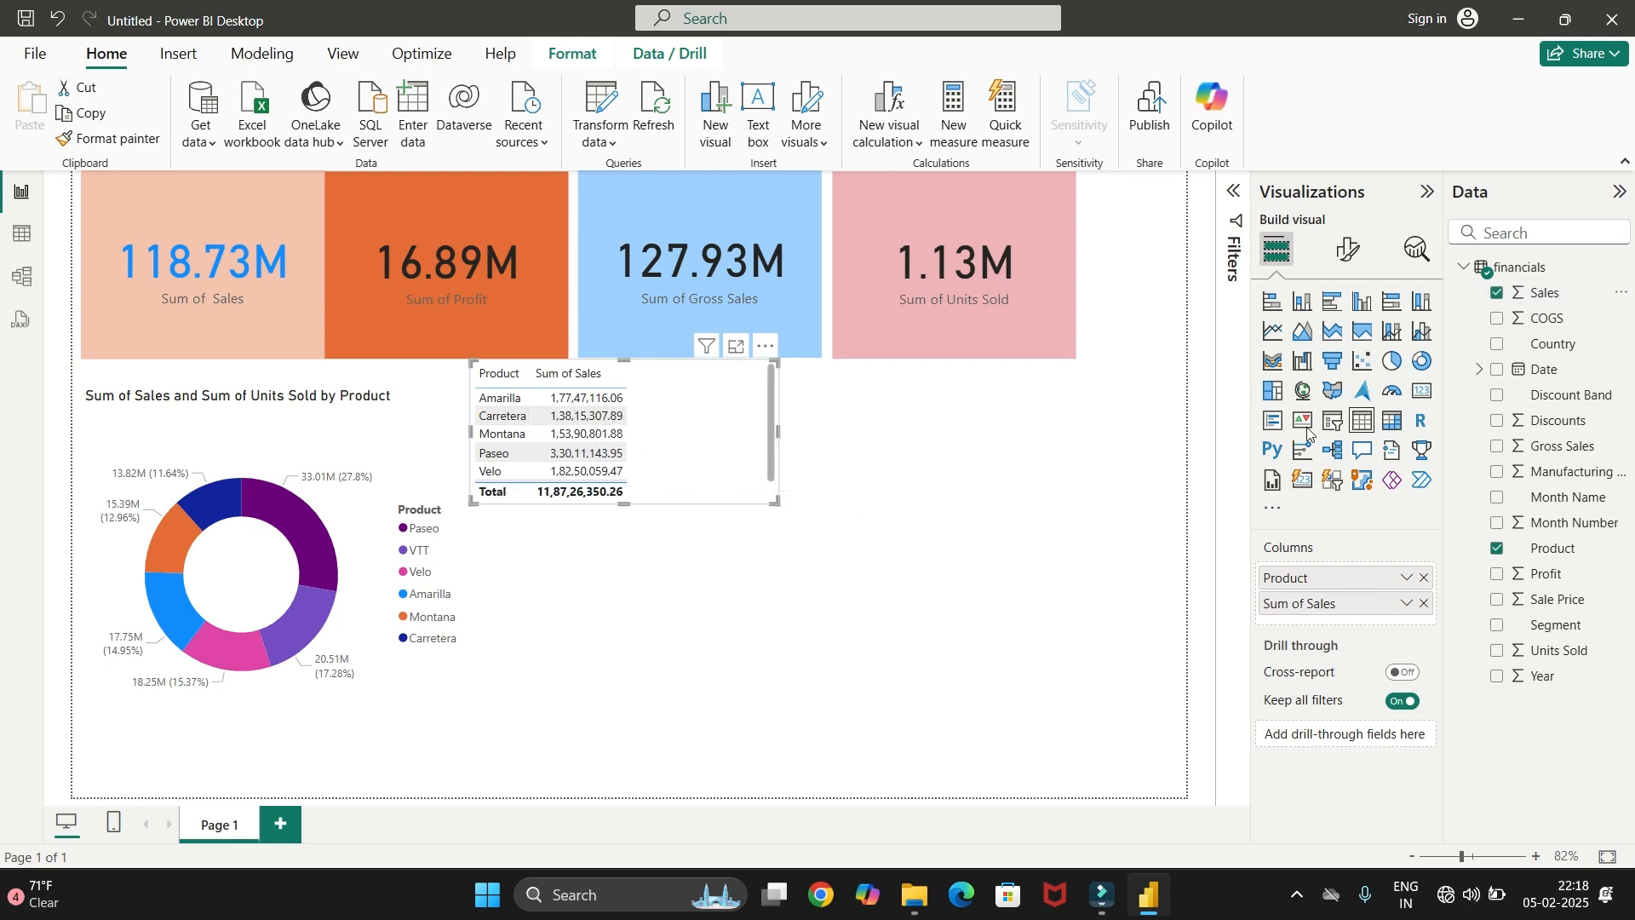
pyautogui.moveTo(1546, 577); pyautogui.dragTo(813, 435)
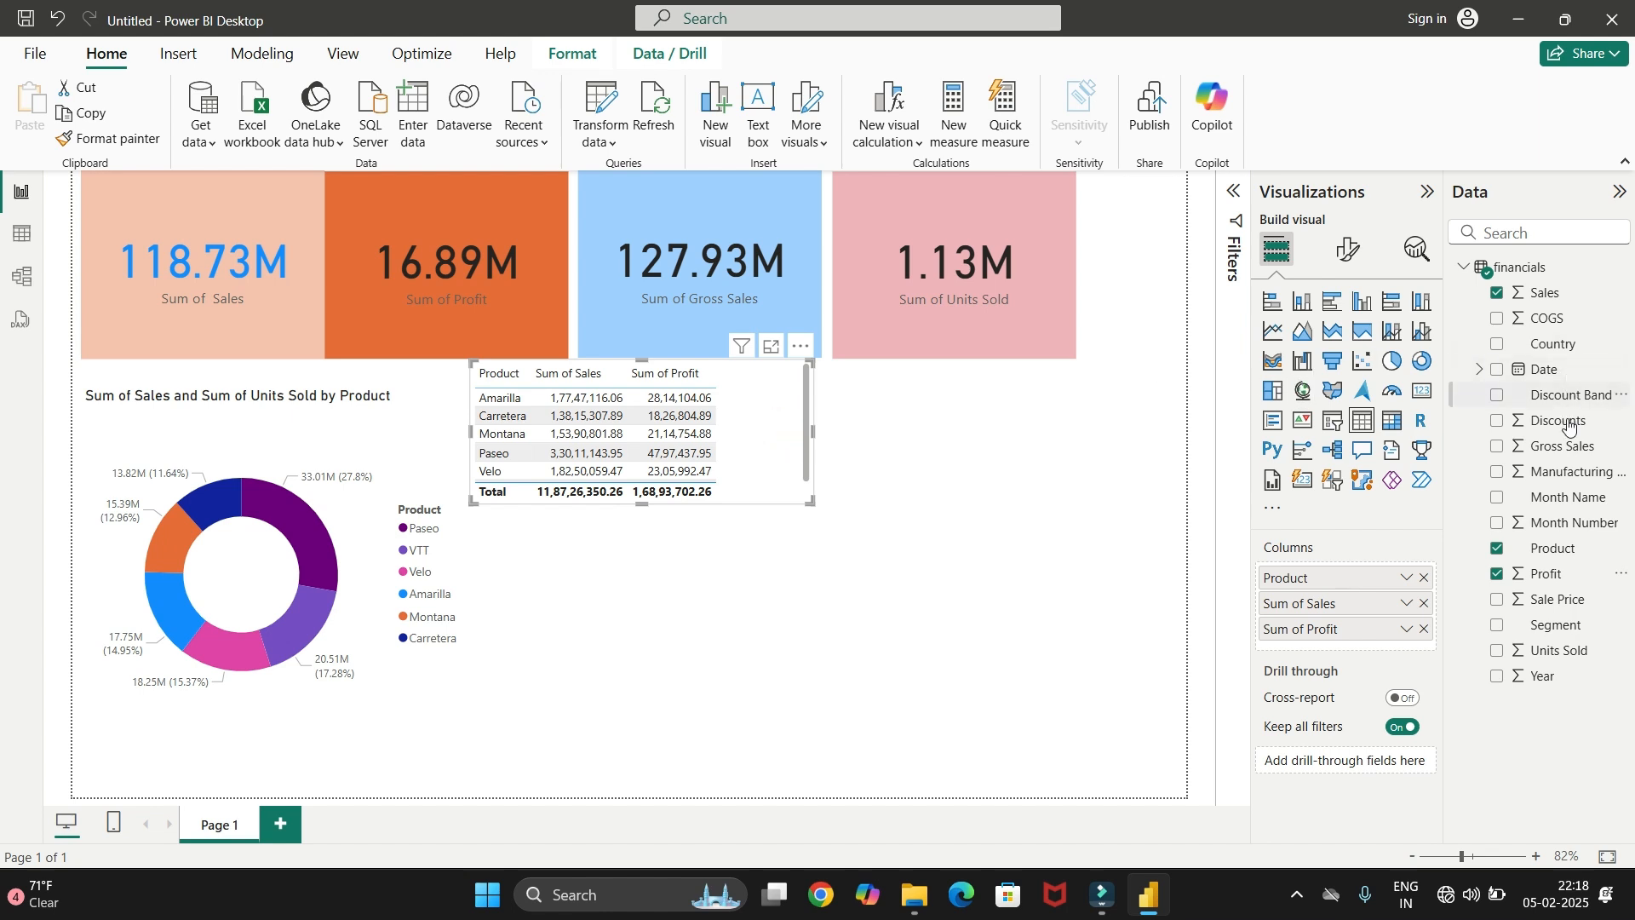
pyautogui.moveTo(1570, 450); pyautogui.dragTo(783, 460)
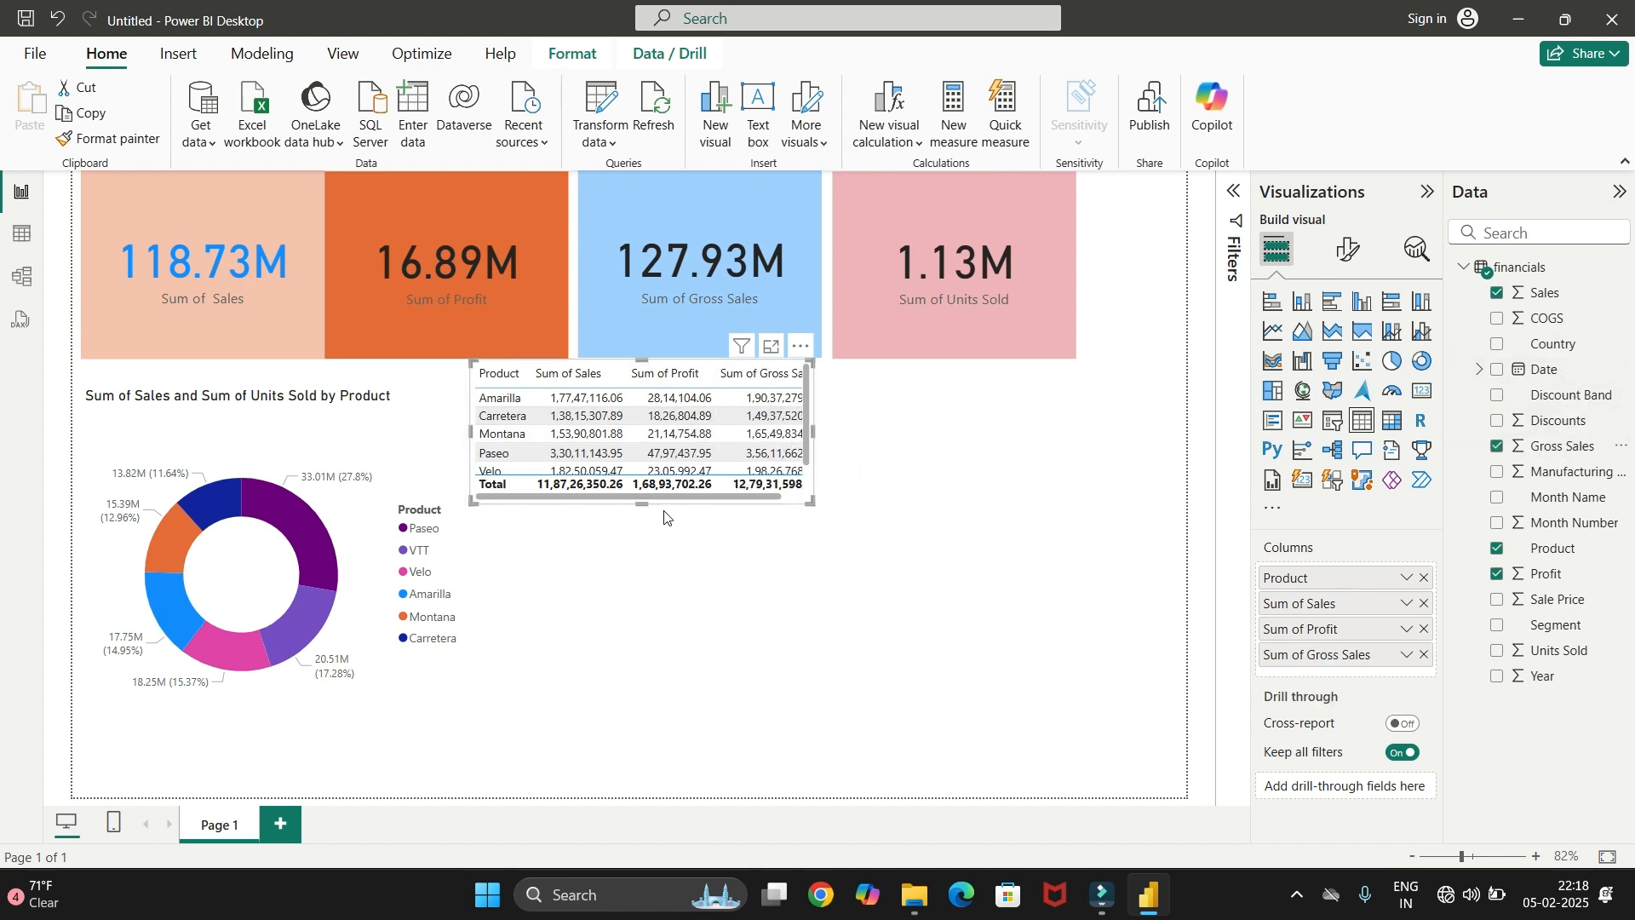
# Enlarge the table to fit all product rows and columns, move it slightly away from the cards and deselect it
pyautogui.moveTo(644, 504); pyautogui.dragTo(643, 529)
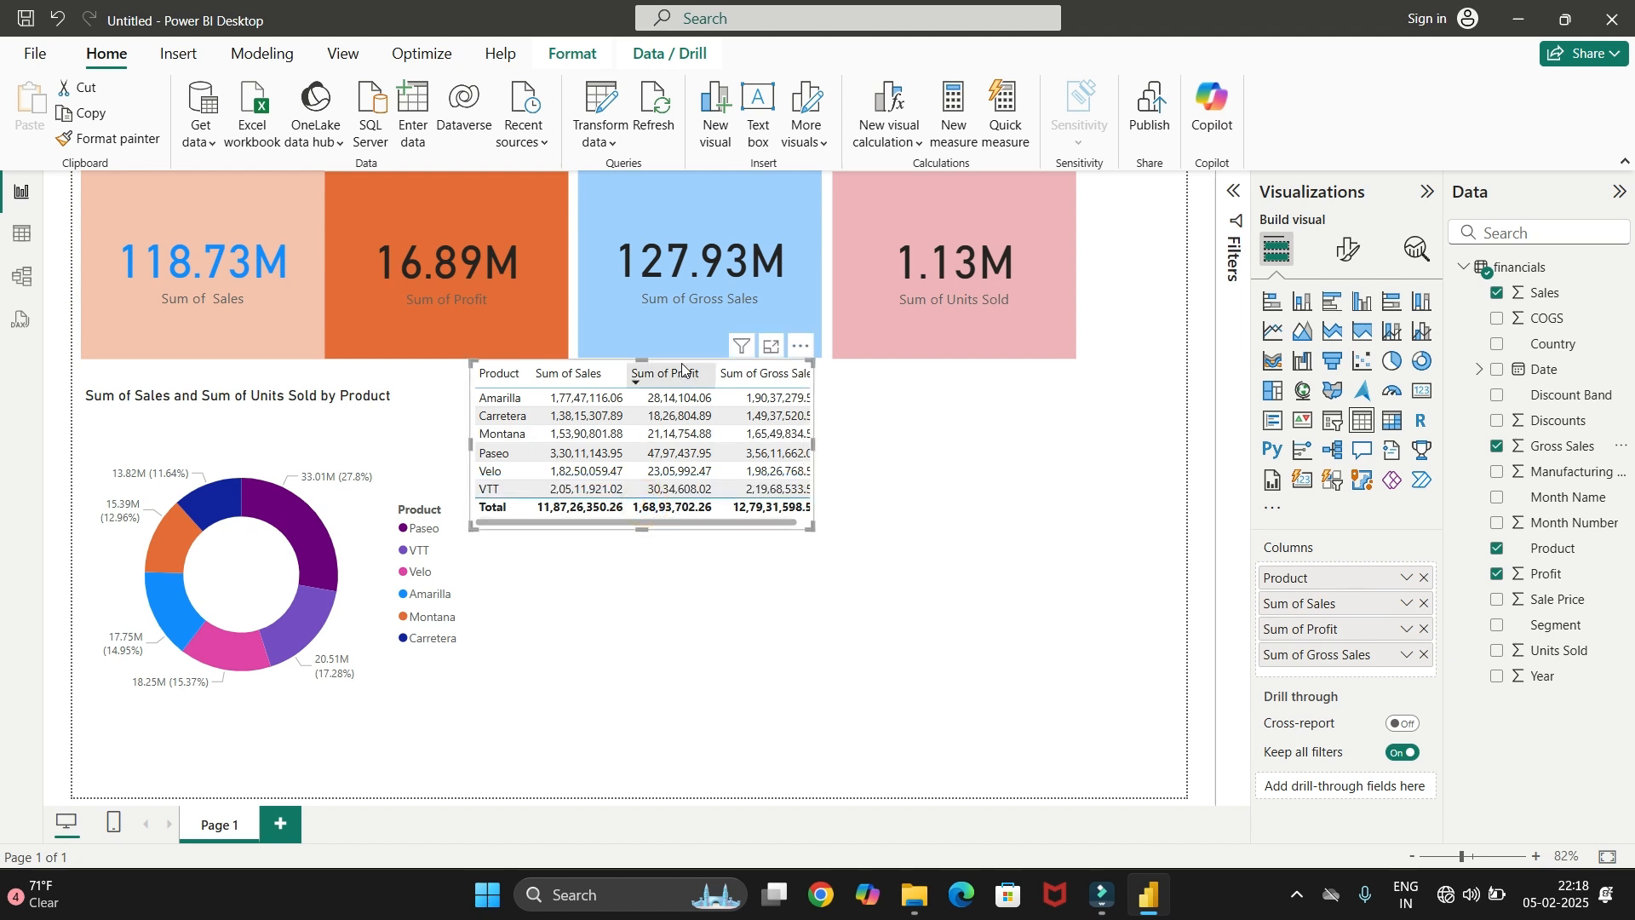
pyautogui.moveTo(673, 364); pyautogui.dragTo(673, 392)
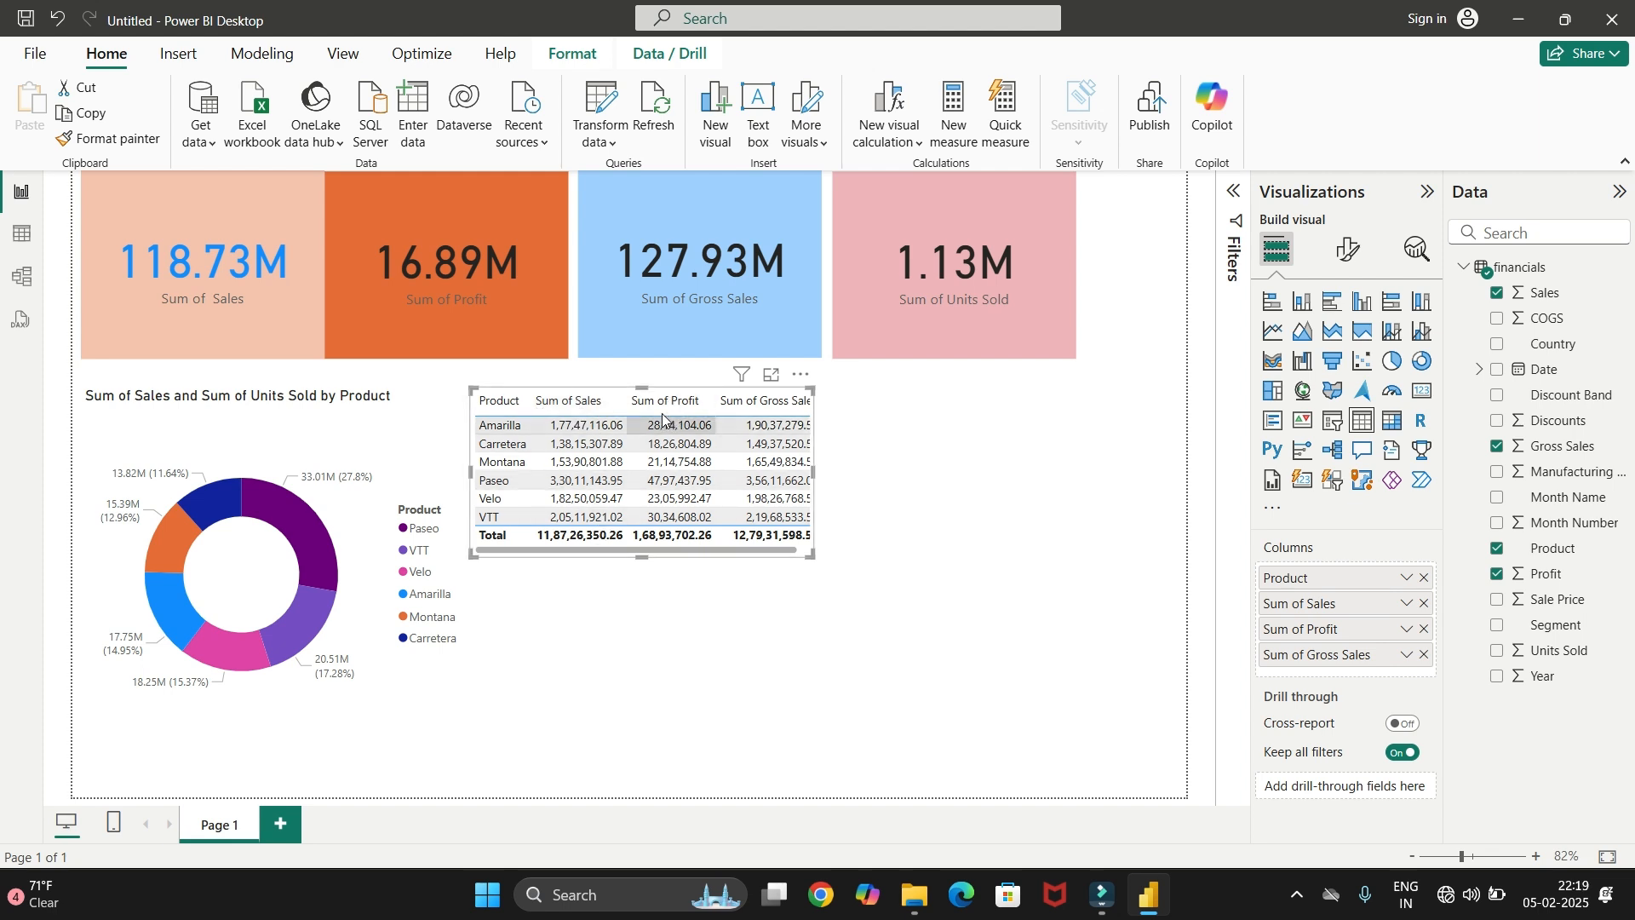
pyautogui.moveTo(812, 474); pyautogui.dragTo(826, 482)
pyautogui.click(726, 668)
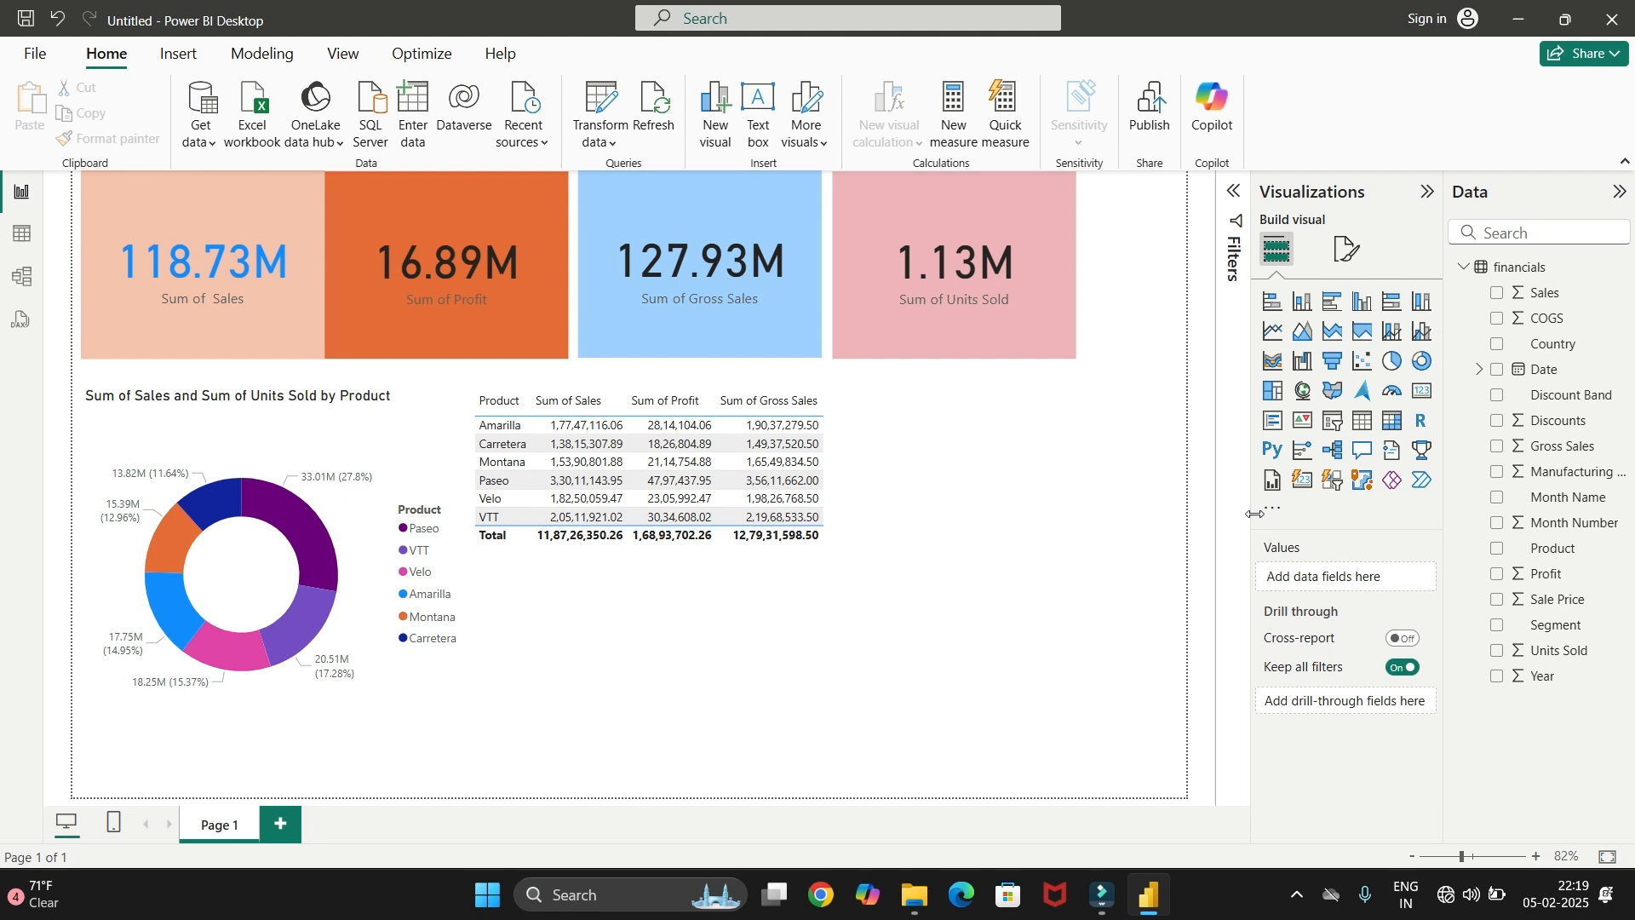
# Add a pie chart, place it beside the table below the cards and resize it to fit there
pyautogui.click(1393, 363)
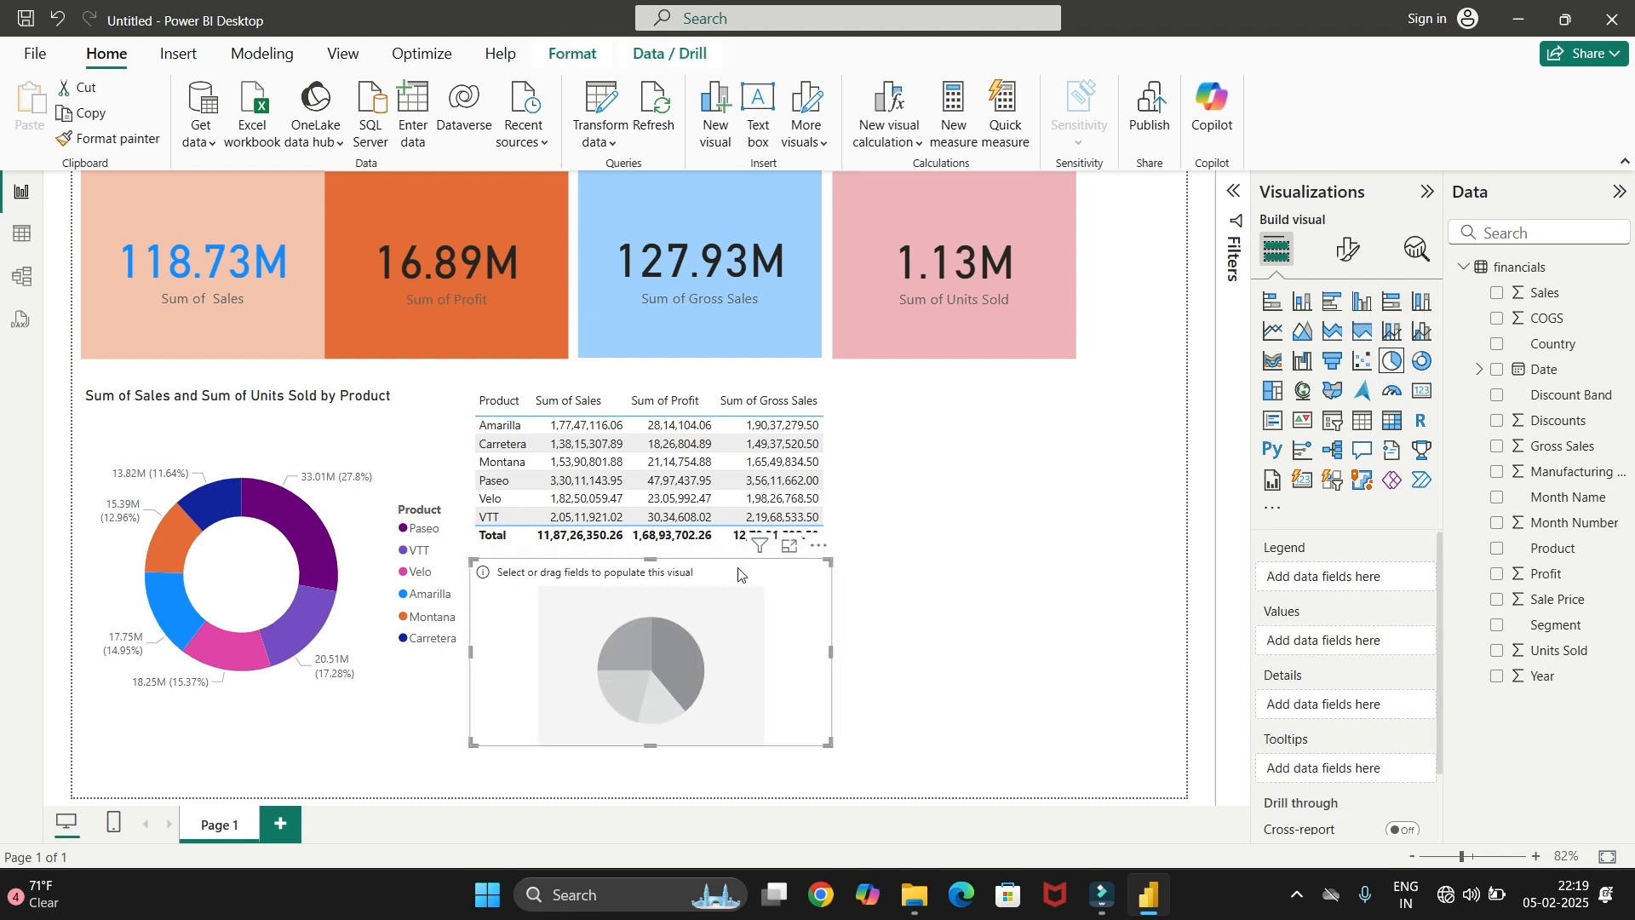
pyautogui.moveTo(750, 602); pyautogui.dragTo(1107, 424)
pyautogui.moveTo(1006, 566); pyautogui.dragTo(1007, 588)
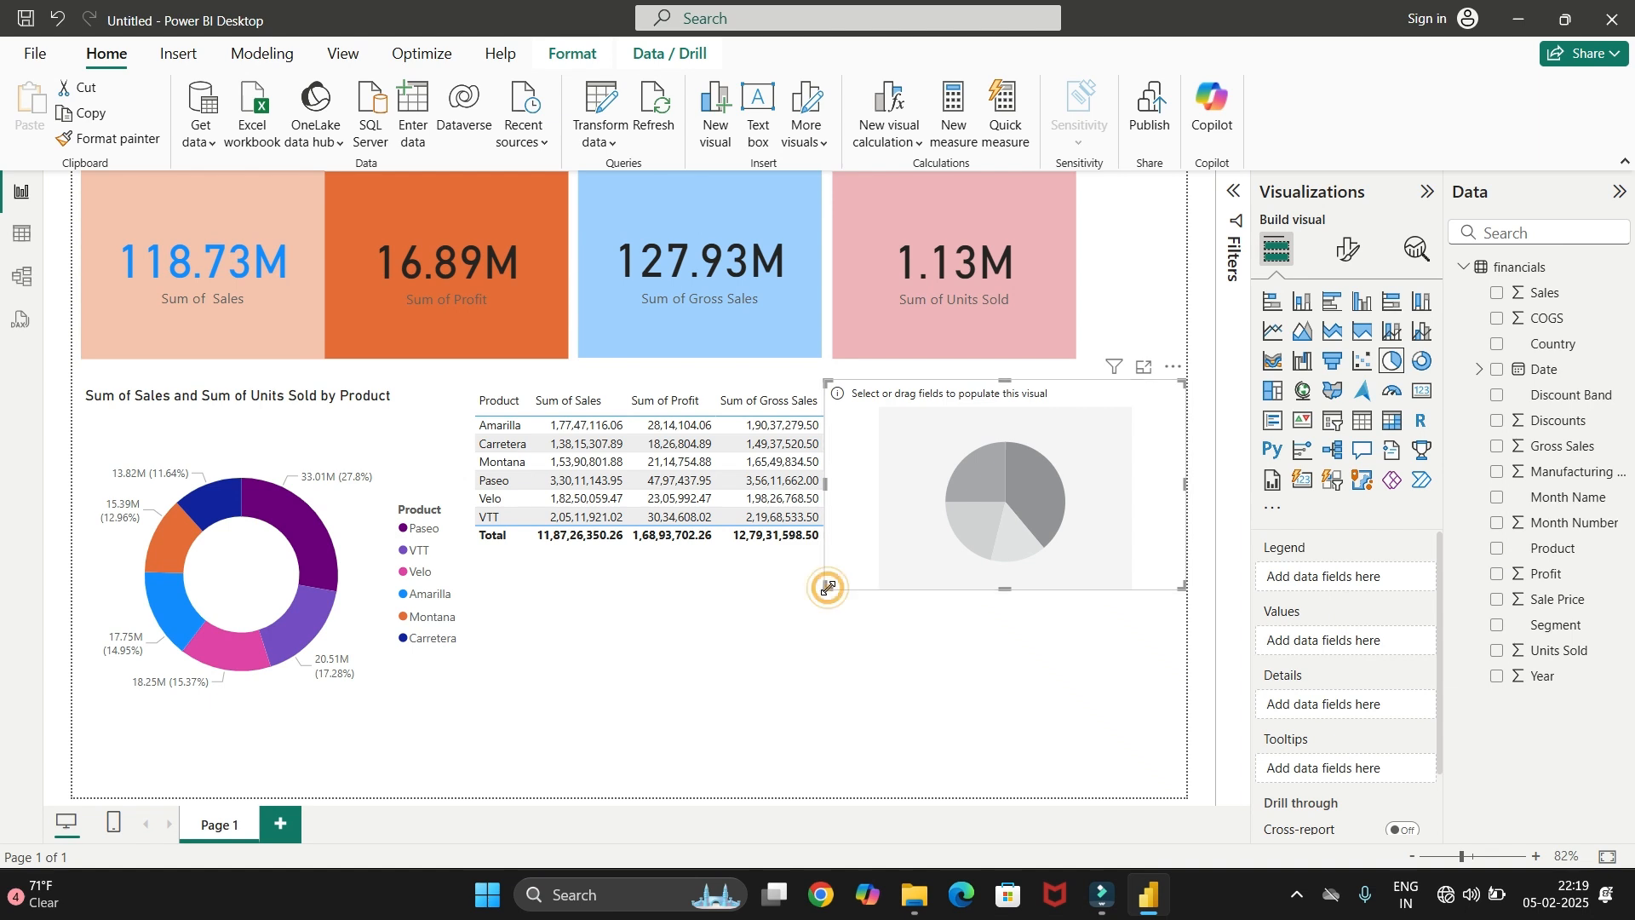
pyautogui.moveTo(827, 588); pyautogui.dragTo(837, 576)
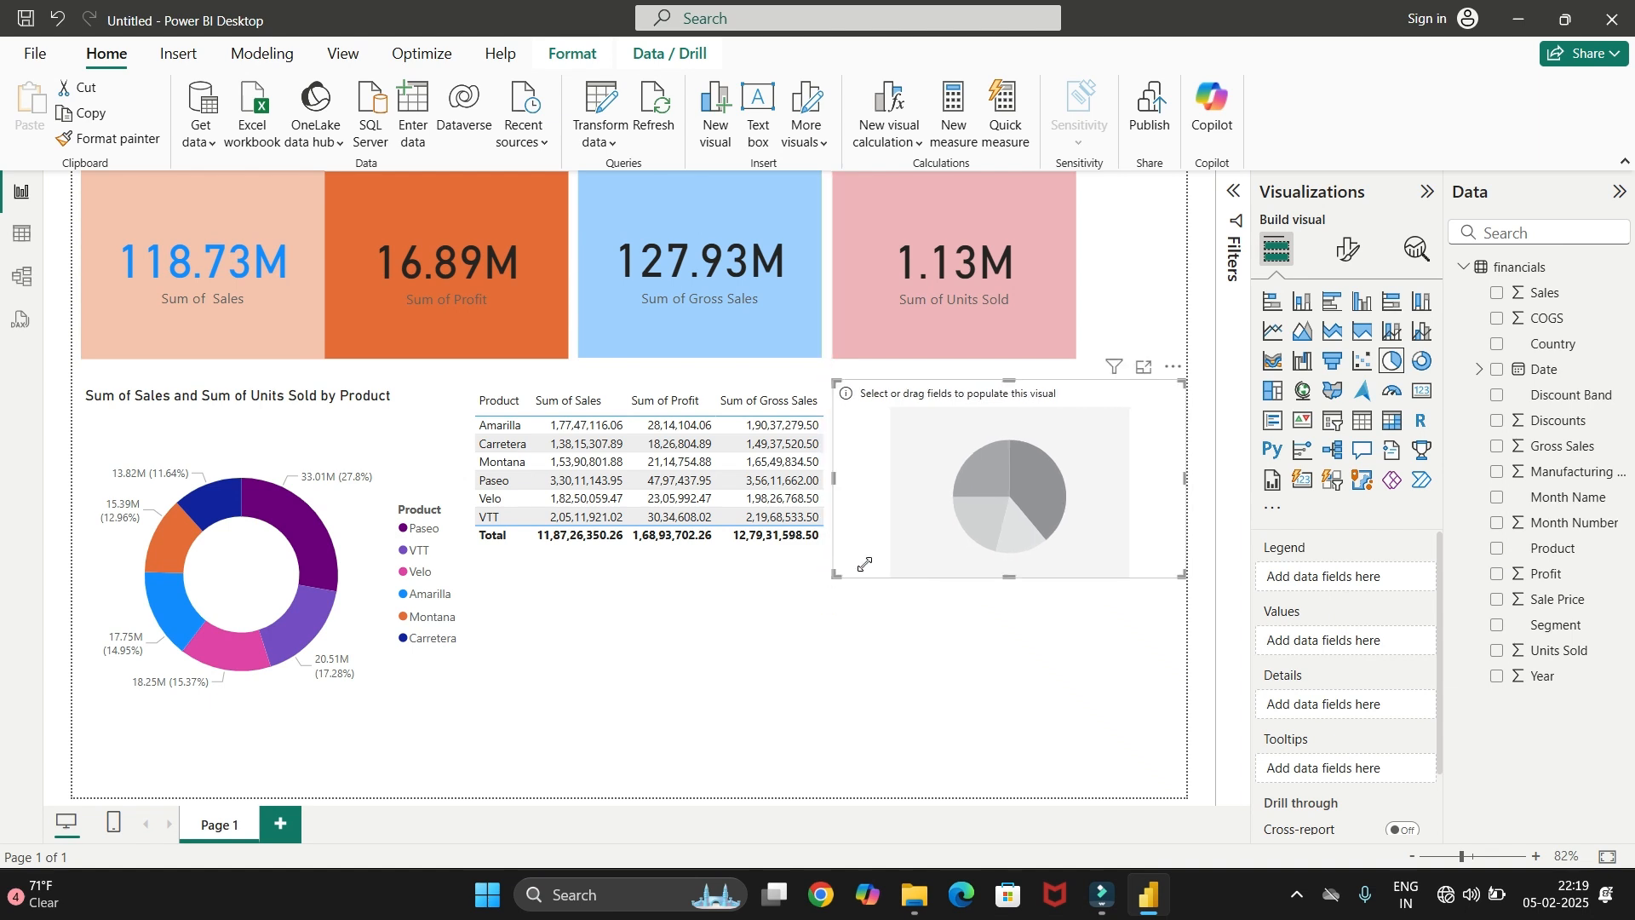
# Set the pie chart's legend to Country, its values to Product and its tooltip to Sale Price
pyautogui.moveTo(1546, 345); pyautogui.dragTo(1361, 582)
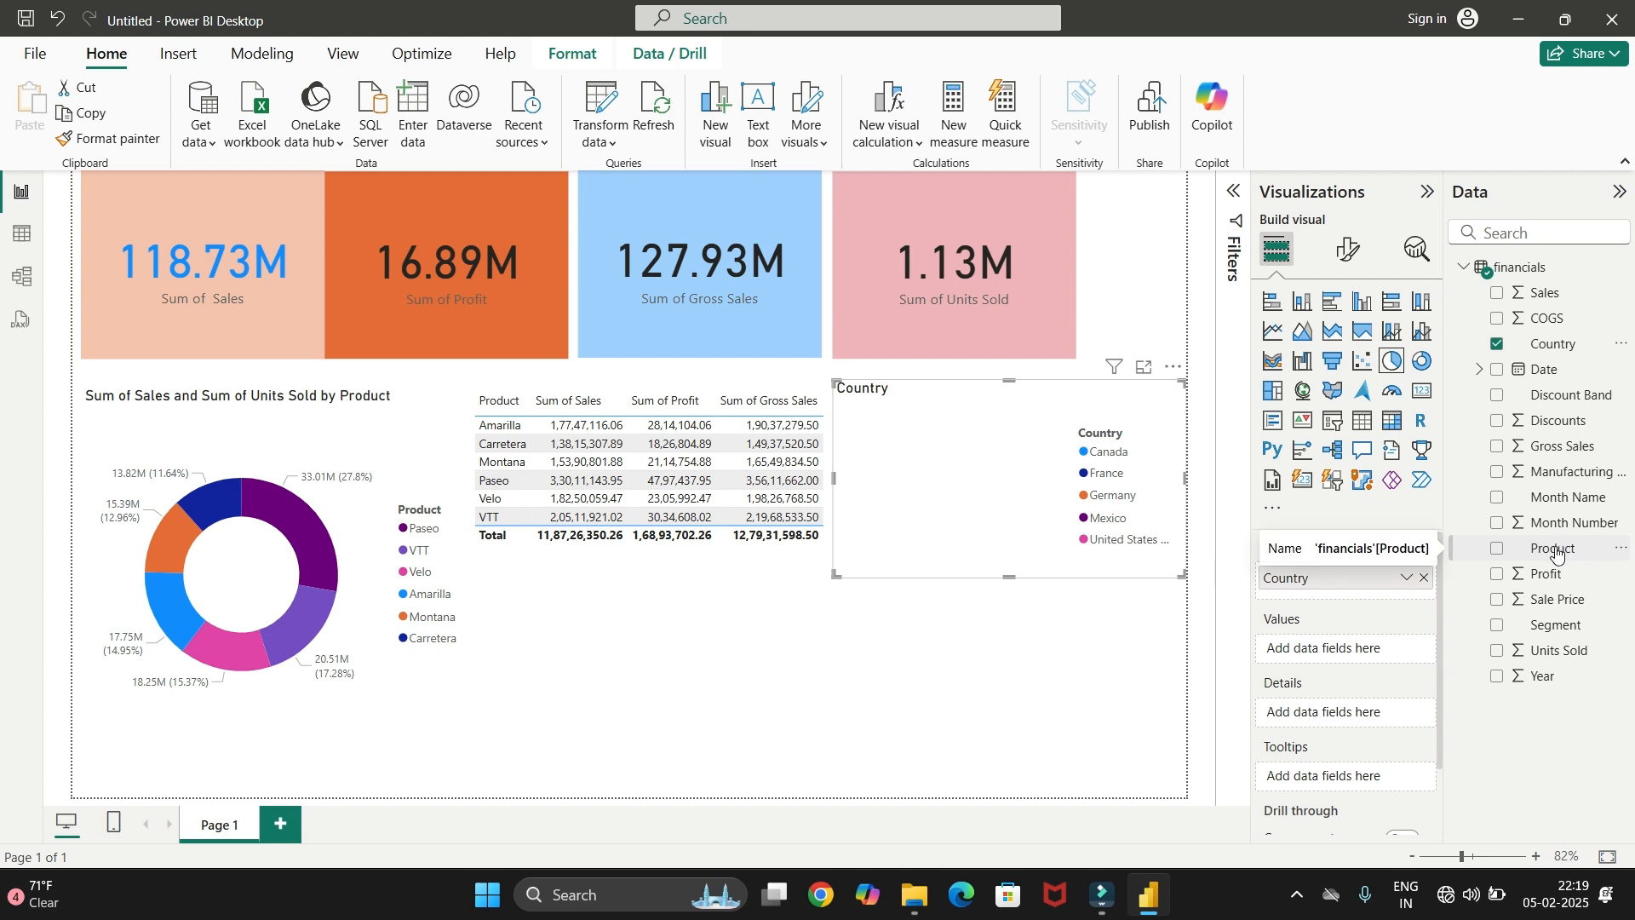
pyautogui.moveTo(1557, 552); pyautogui.dragTo(1371, 662)
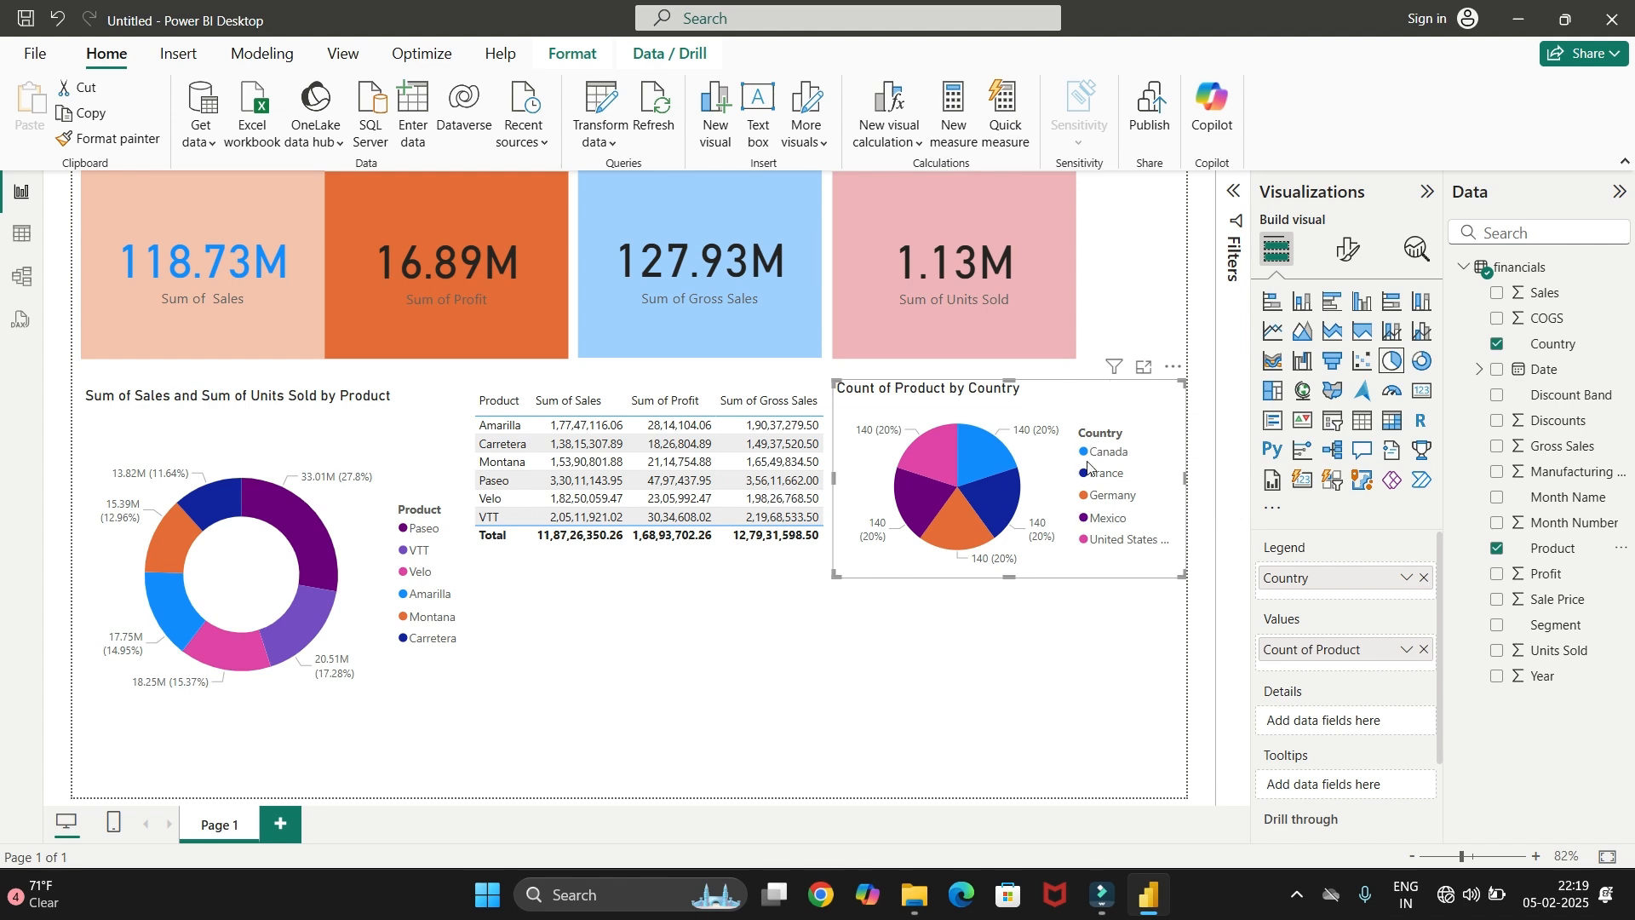
pyautogui.scroll(-2, 1363, 715)
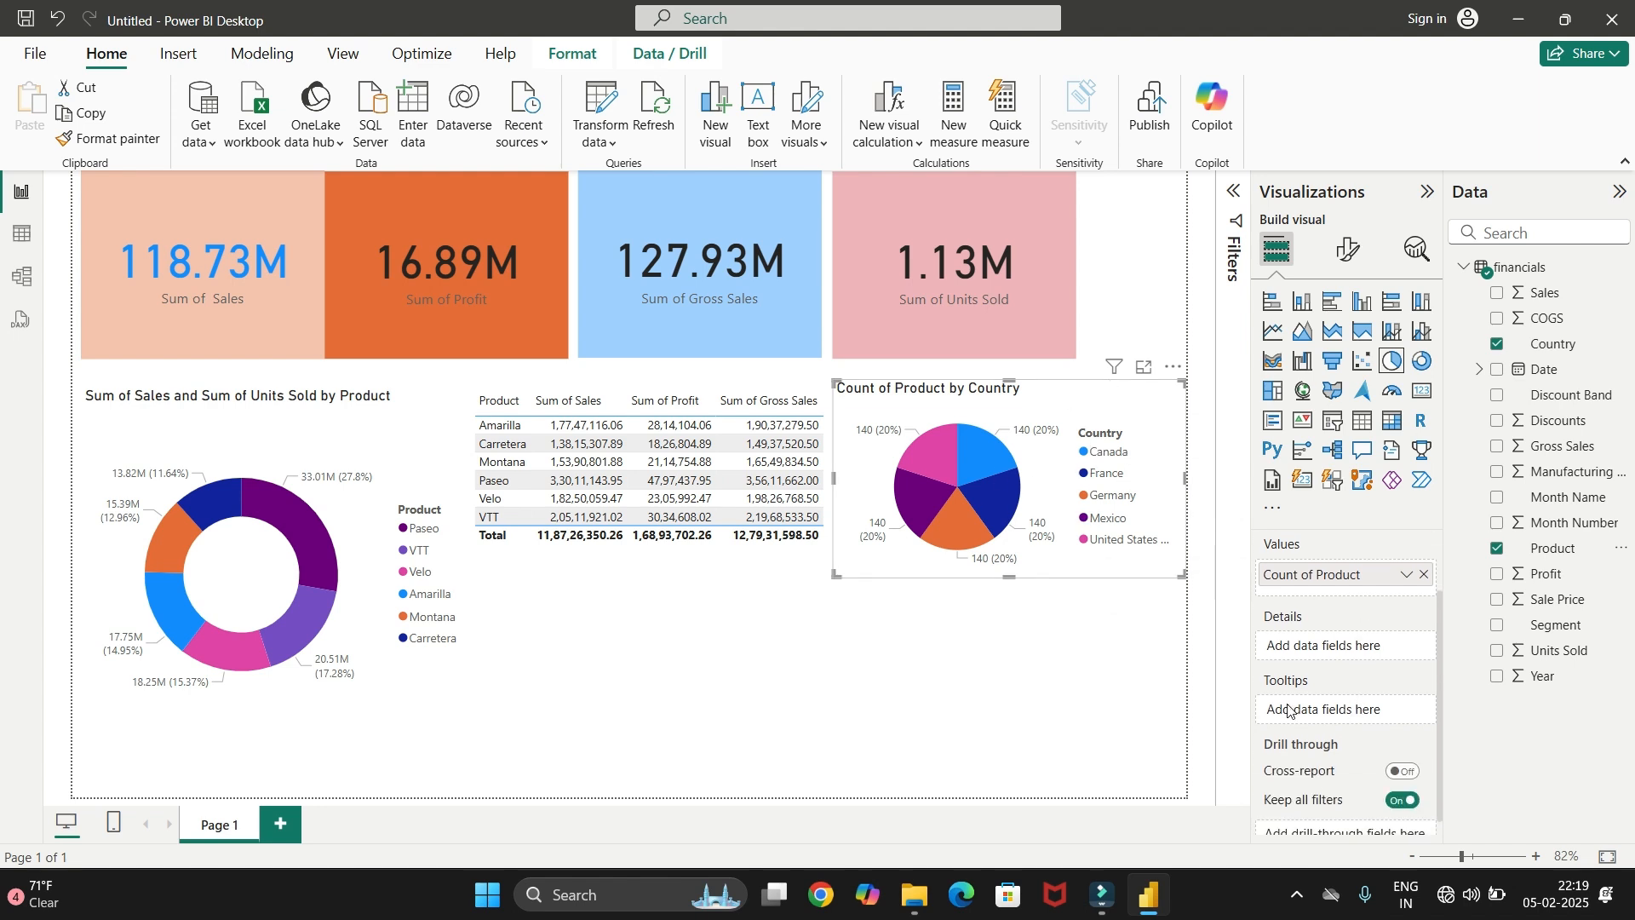
pyautogui.scroll(-1, 1333, 690)
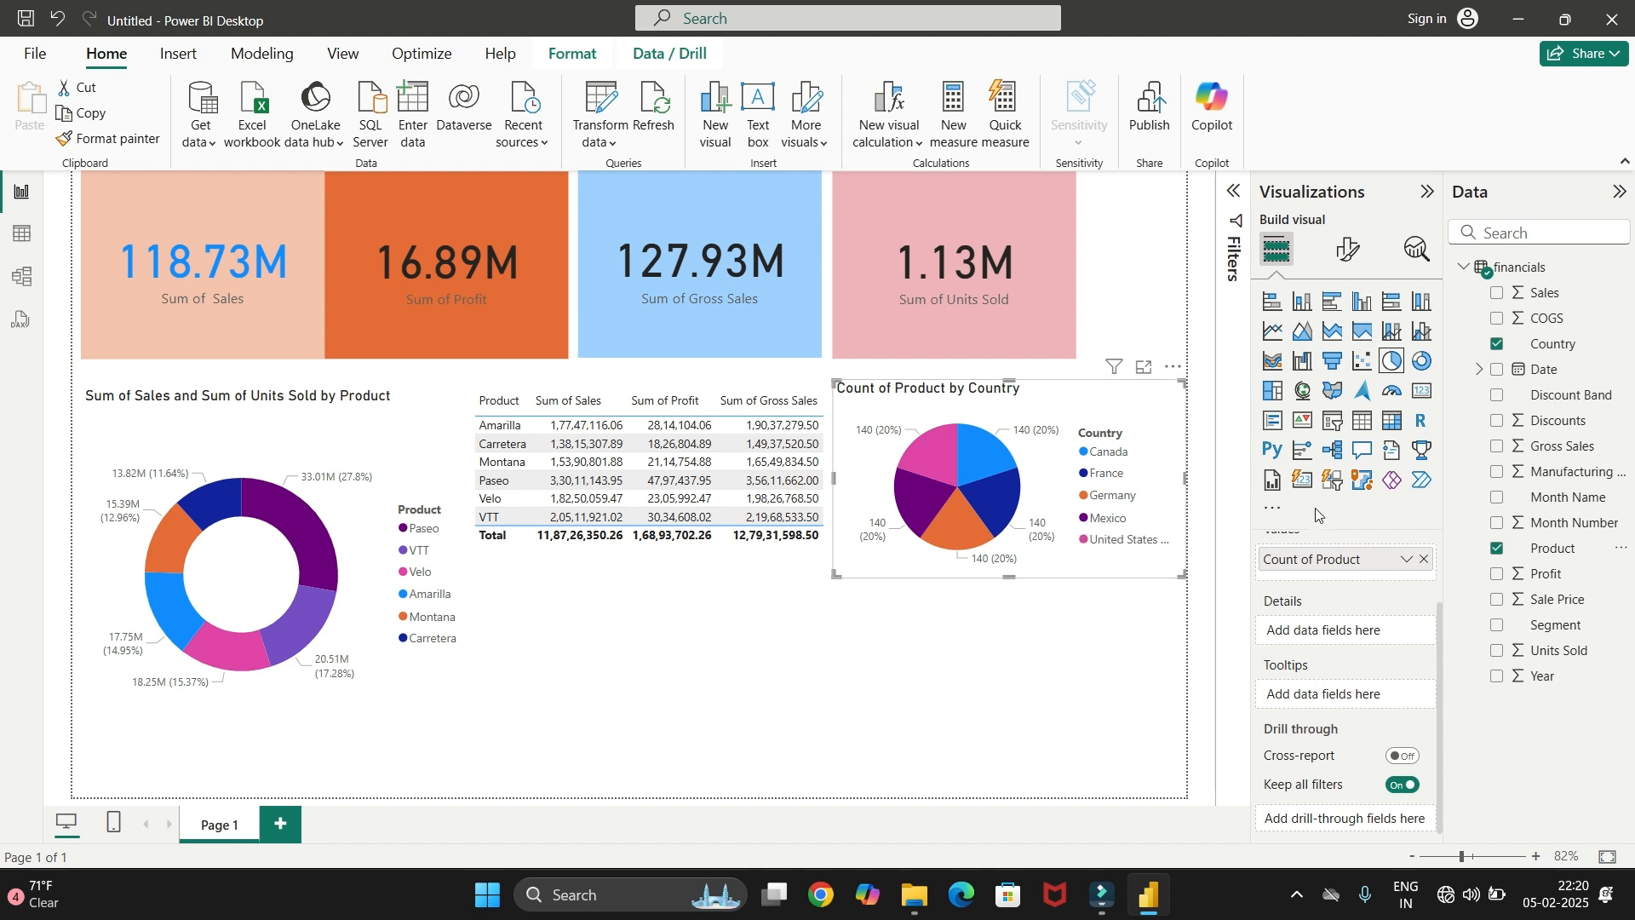
pyautogui.moveTo(1555, 612); pyautogui.dragTo(1368, 710)
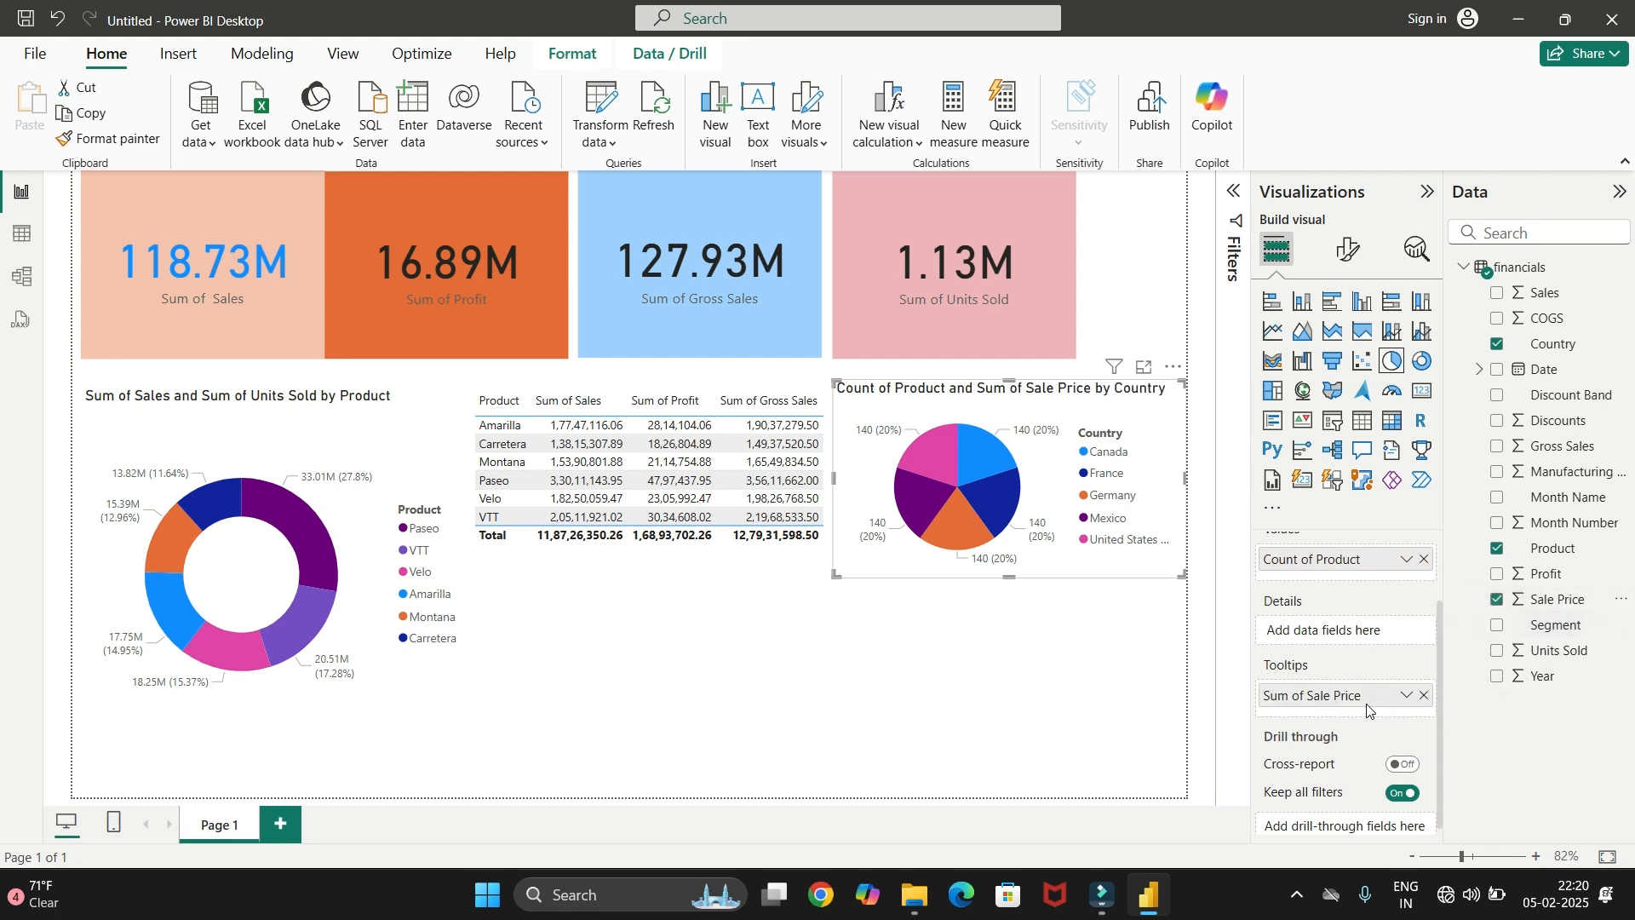
# Cross-filter the page by the pie chart's Canada slice, clear the filter, inspect the France slice and deselect the chart
pyautogui.click(981, 452)
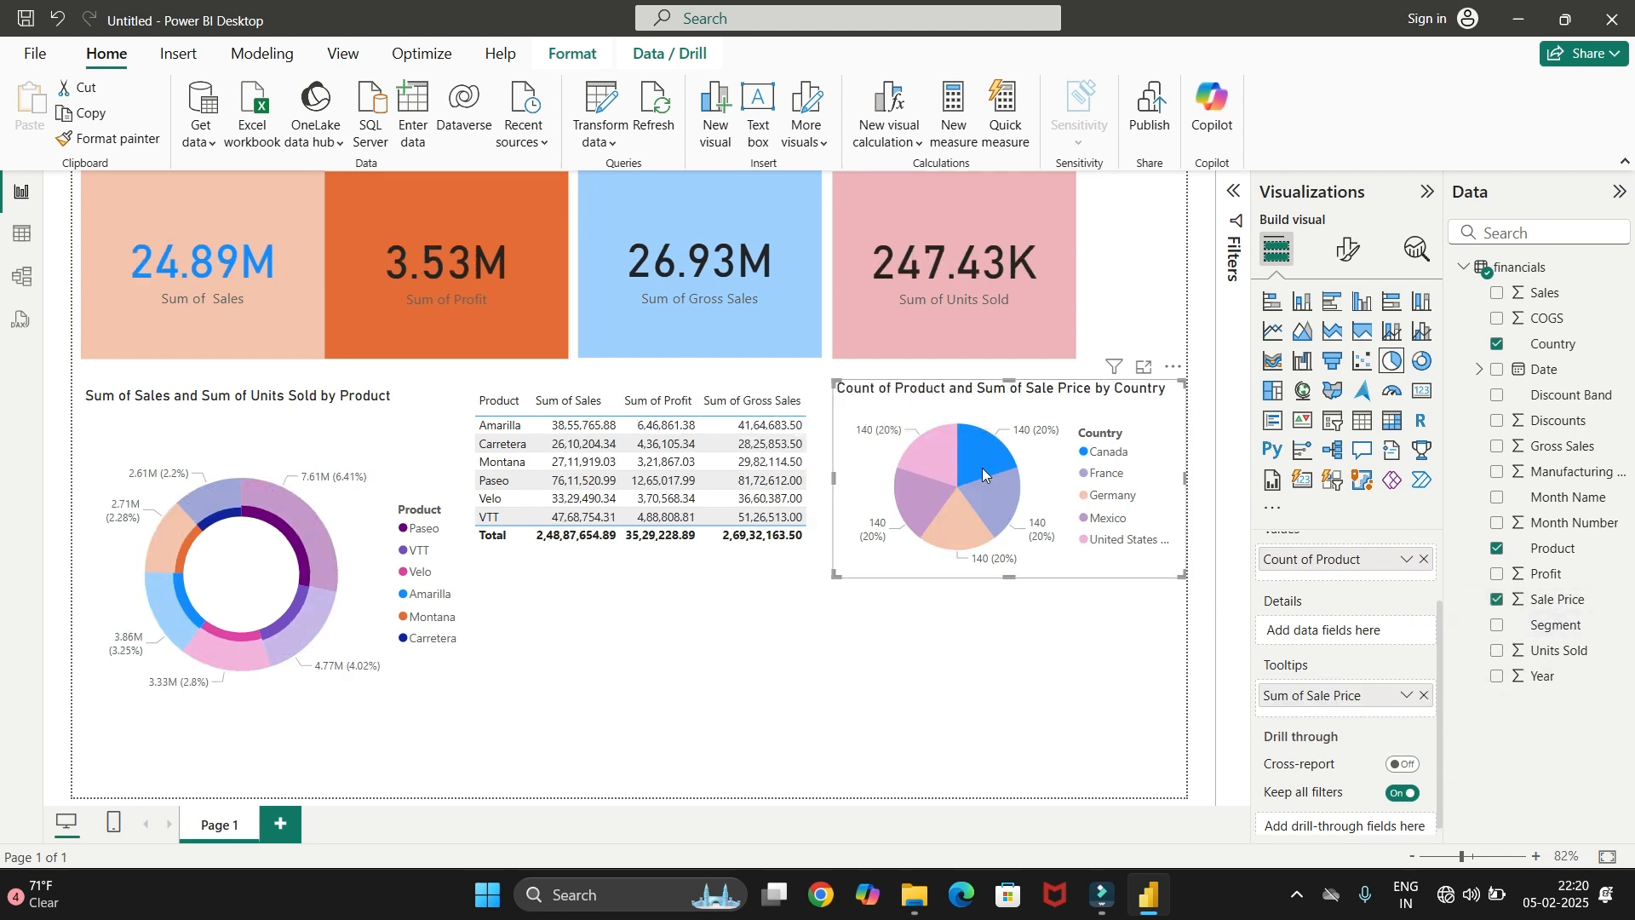
pyautogui.click(984, 460)
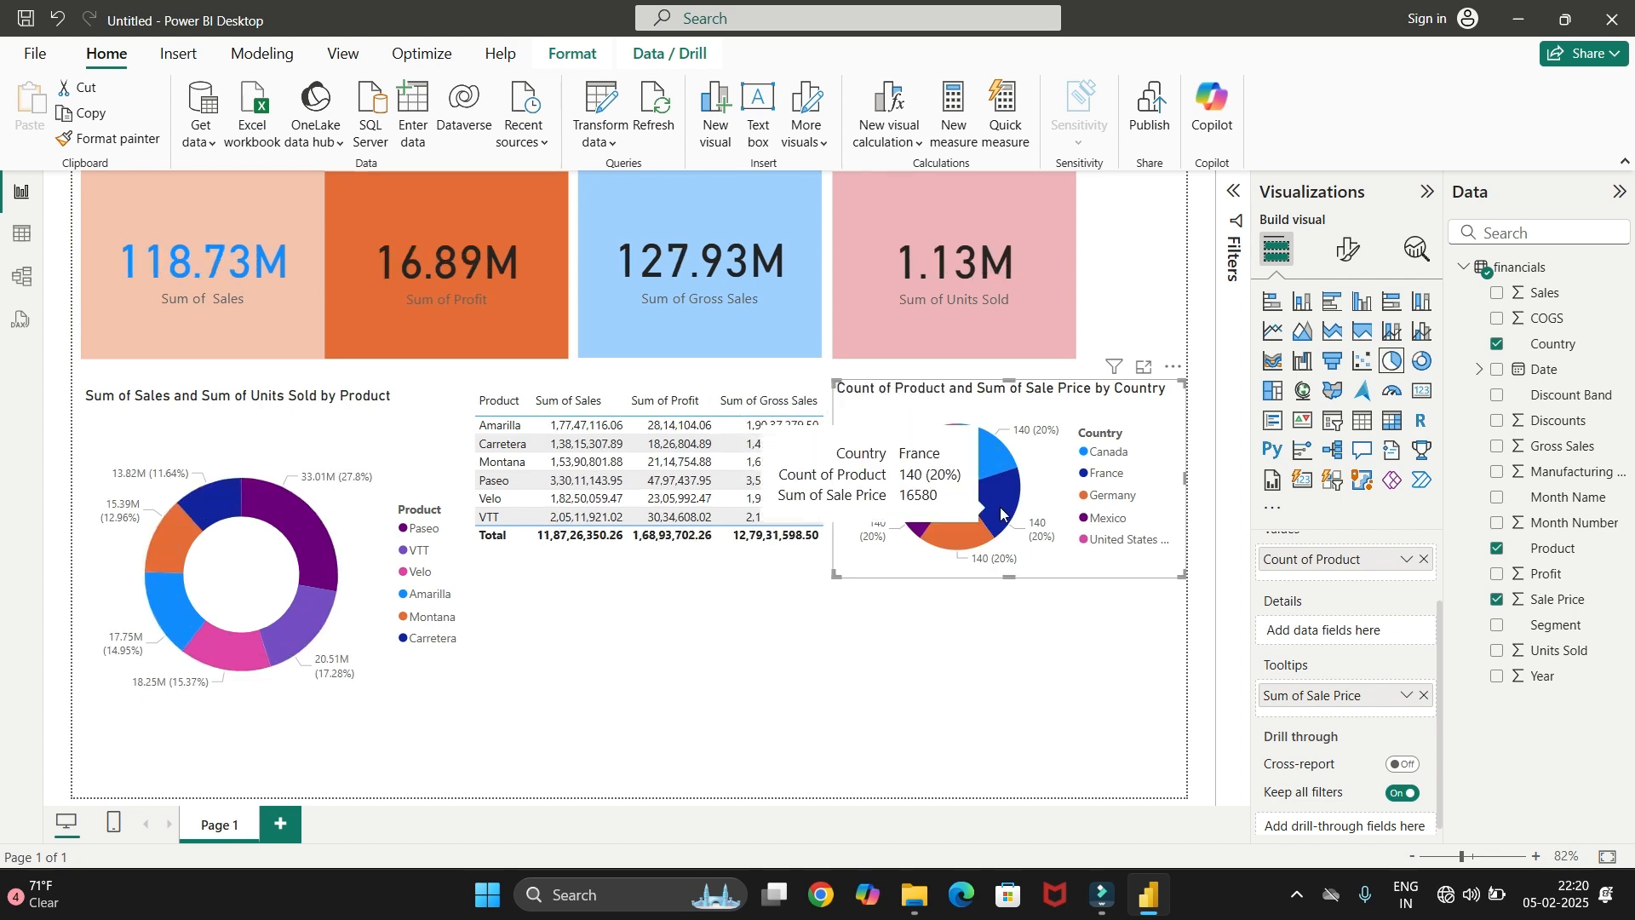
pyautogui.click(993, 679)
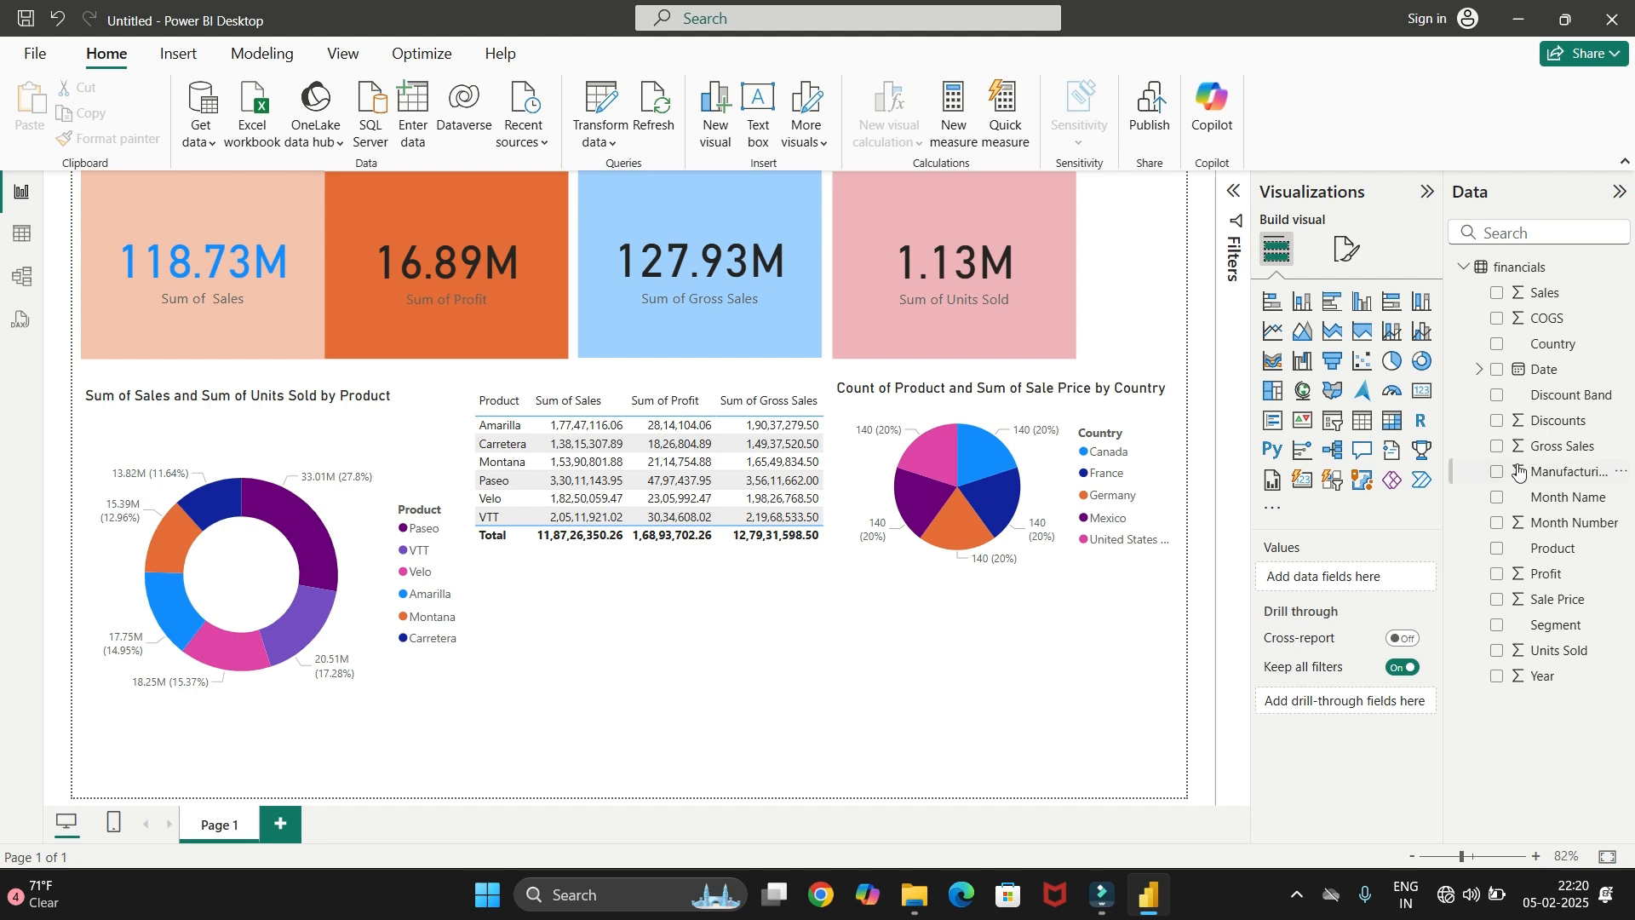
pyautogui.click(1362, 307)
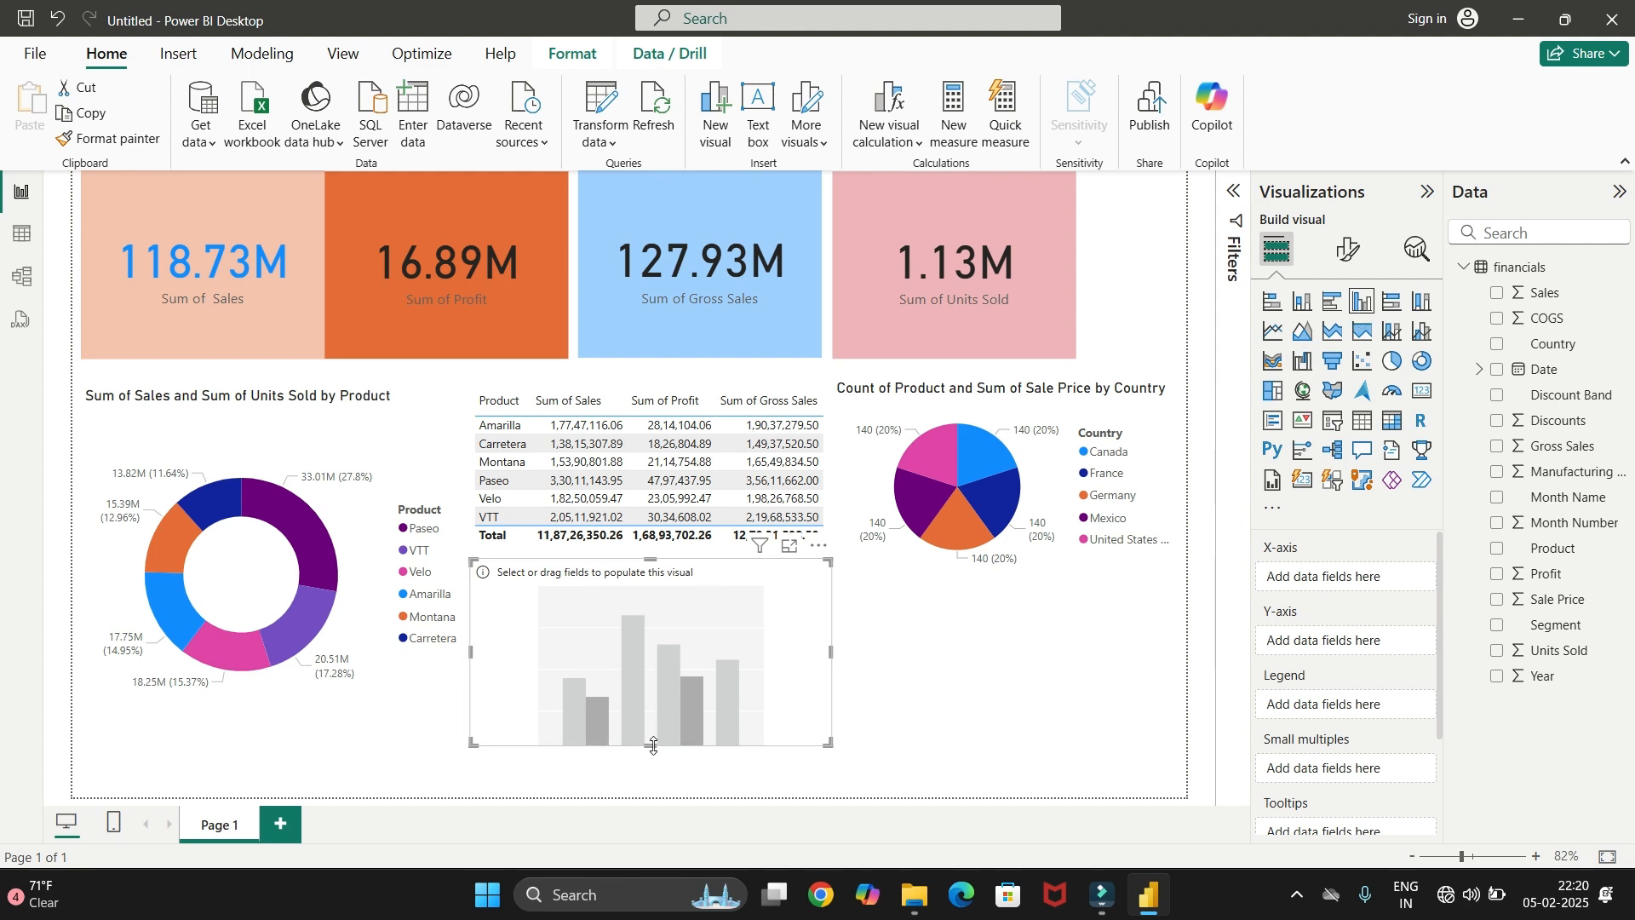
pyautogui.moveTo(653, 745); pyautogui.dragTo(637, 785)
pyautogui.click(938, 586)
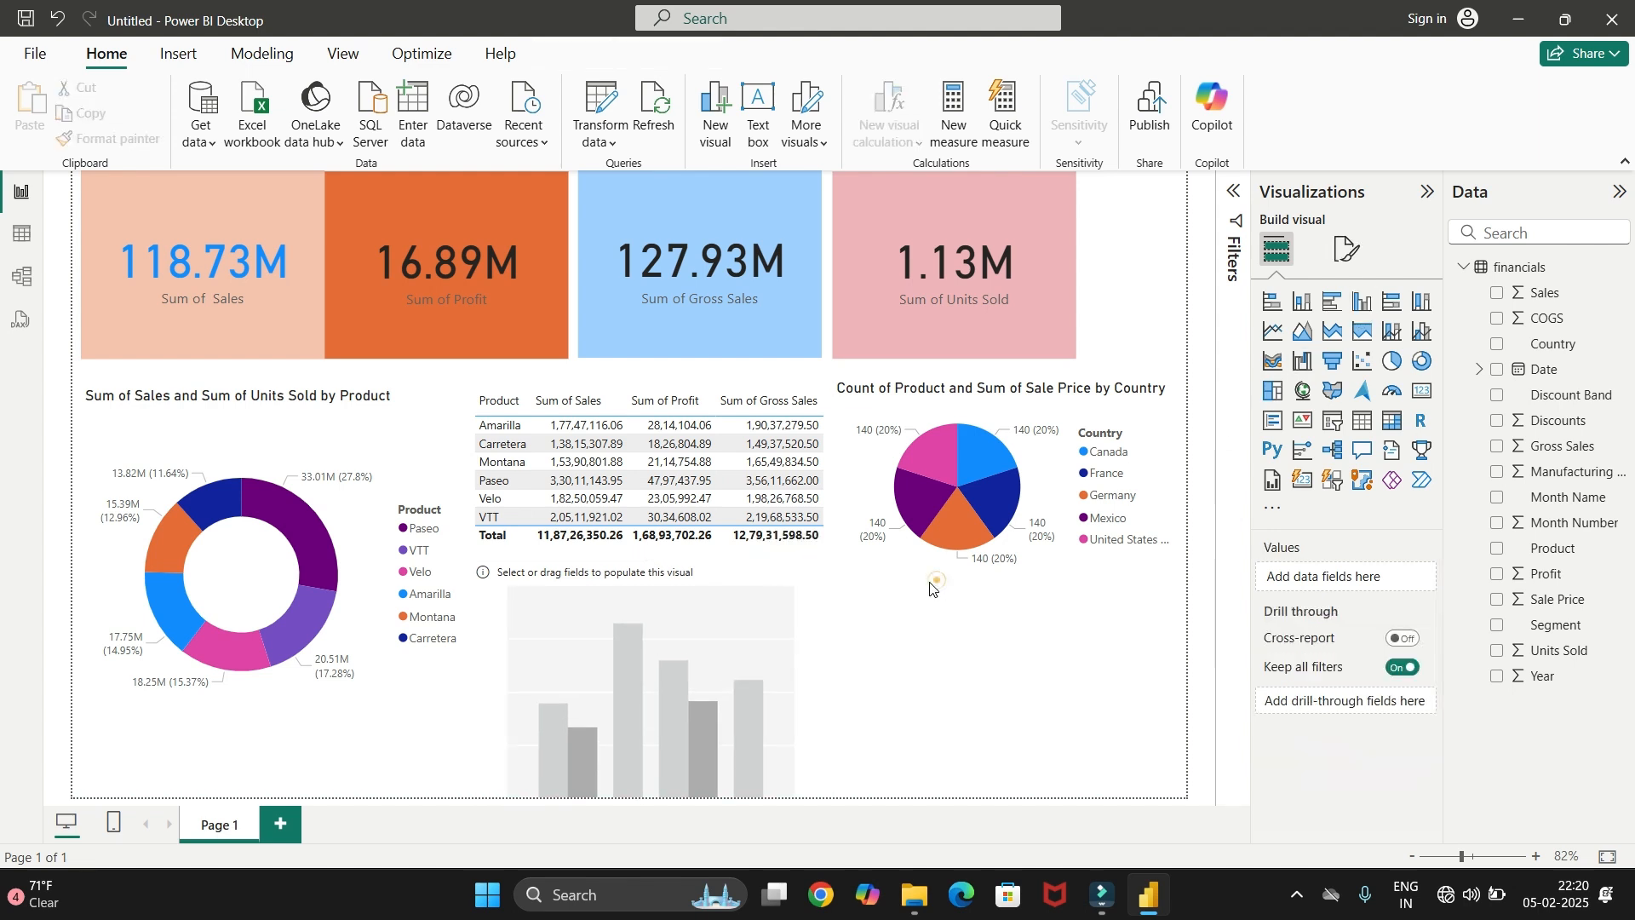
pyautogui.click(723, 639)
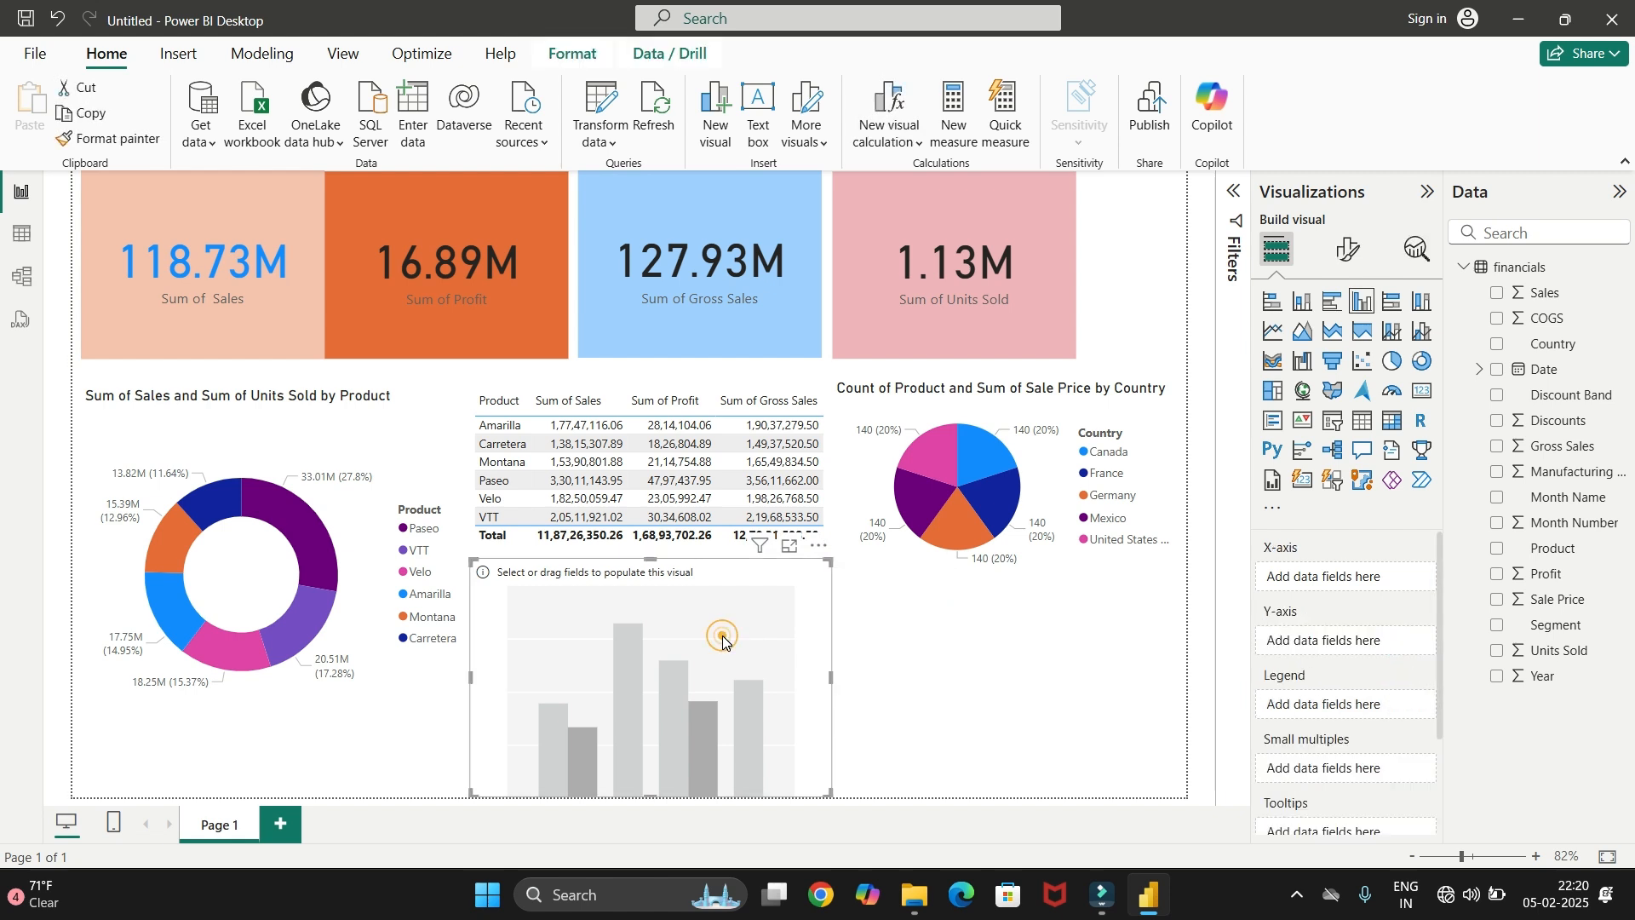
pyautogui.press('Delete')
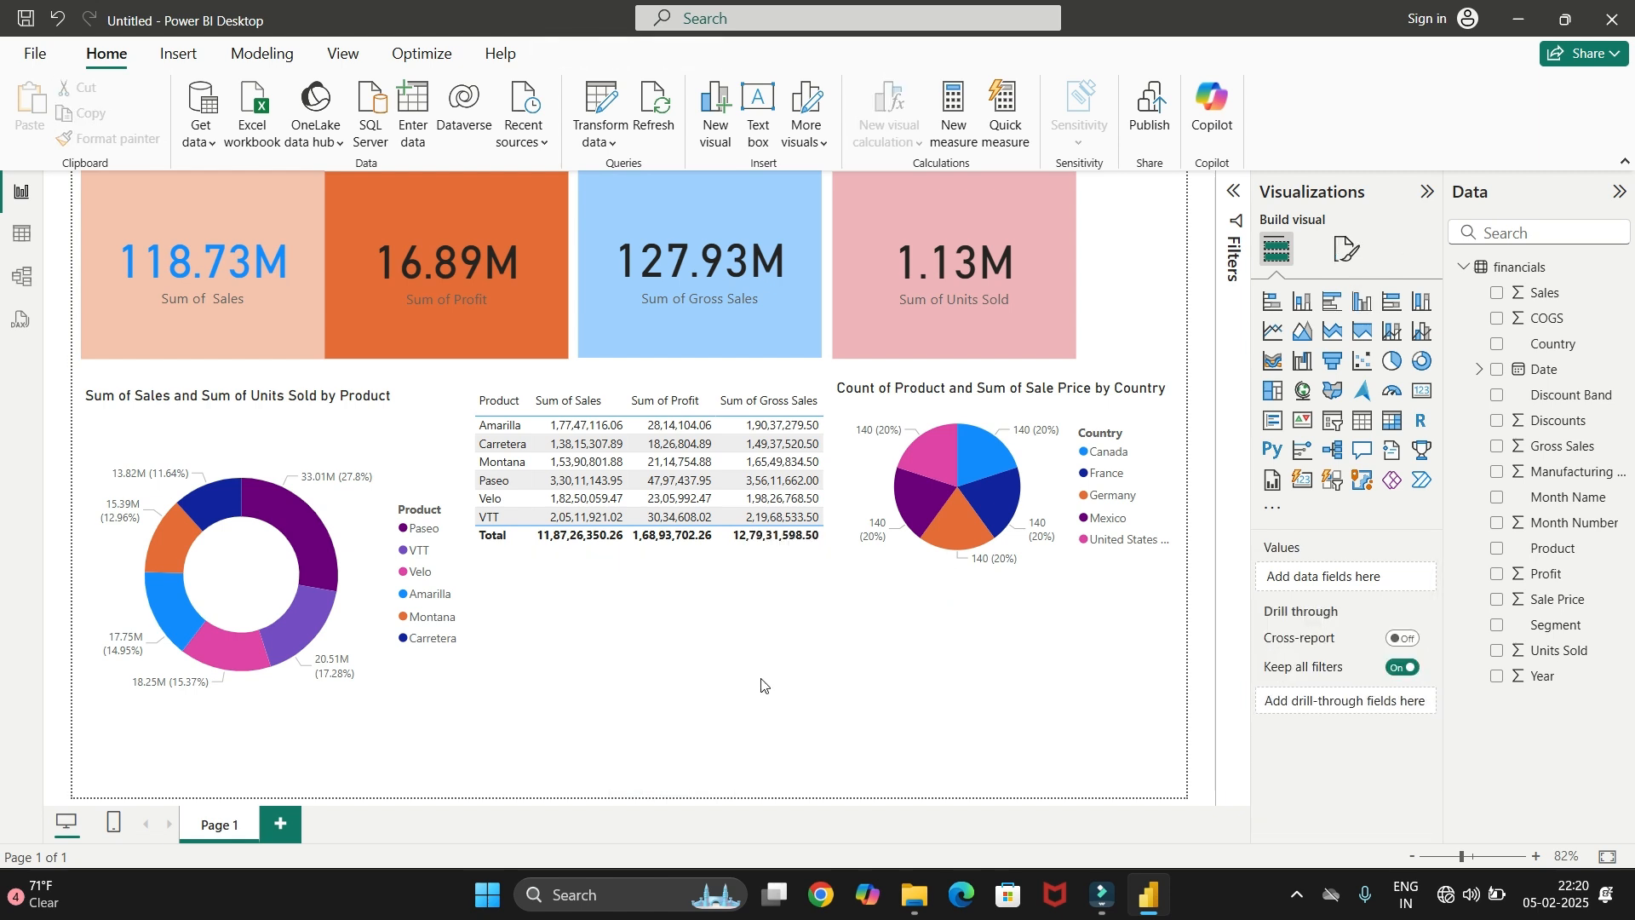
# Add a clustered column chart below the product table and extend it down to the page's lower edge
pyautogui.click(1362, 302)
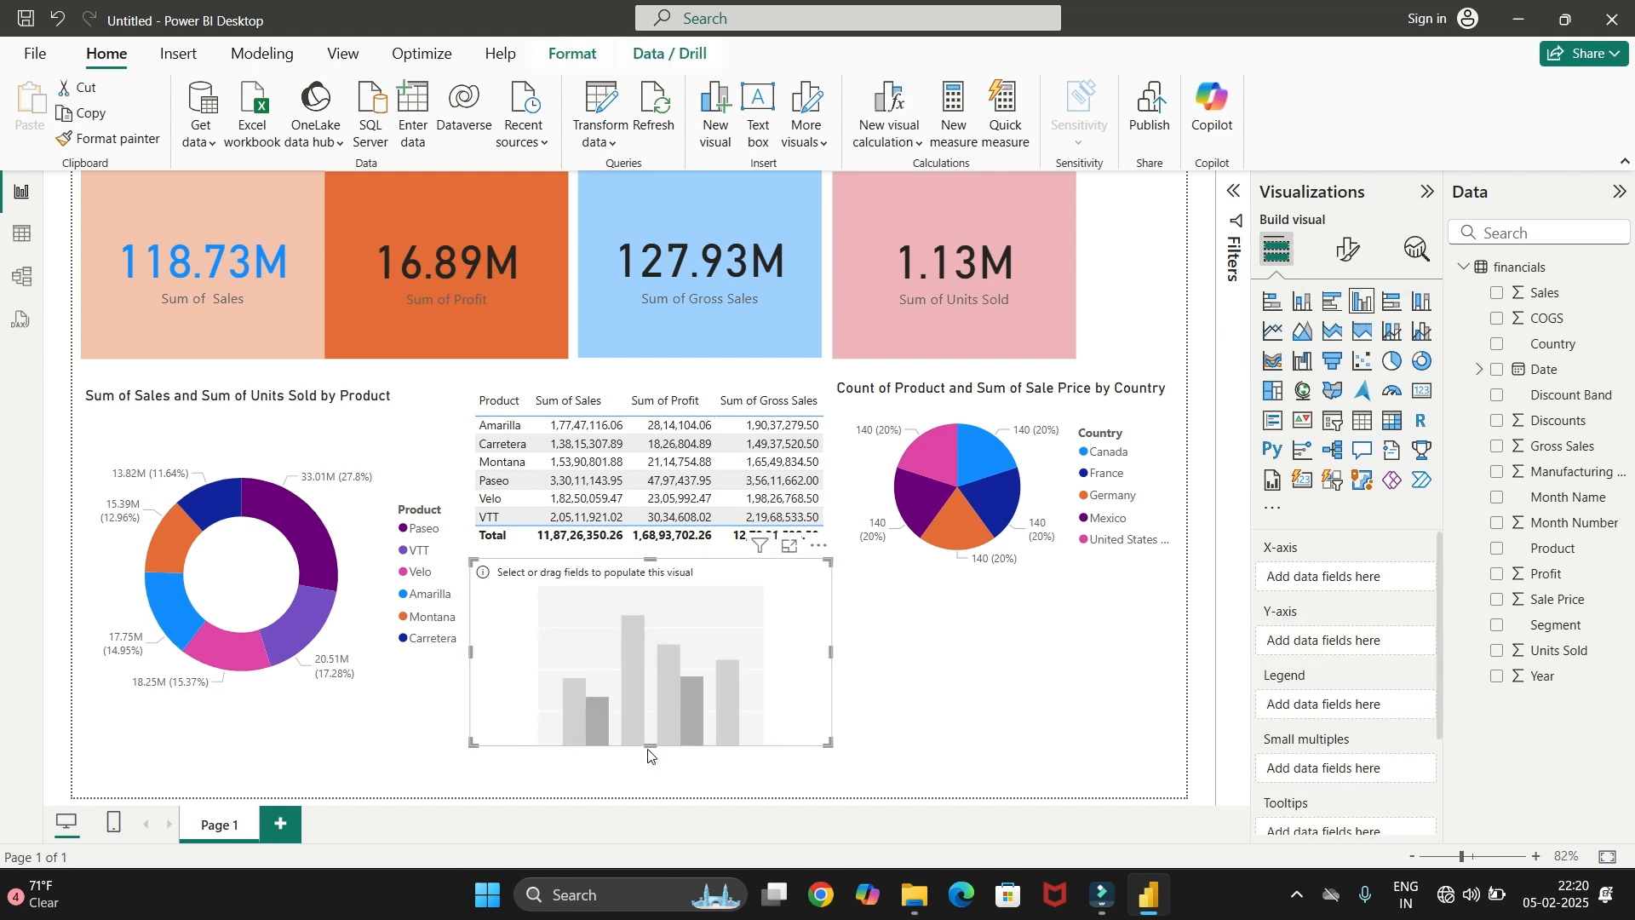
pyautogui.moveTo(650, 744); pyautogui.dragTo(655, 795)
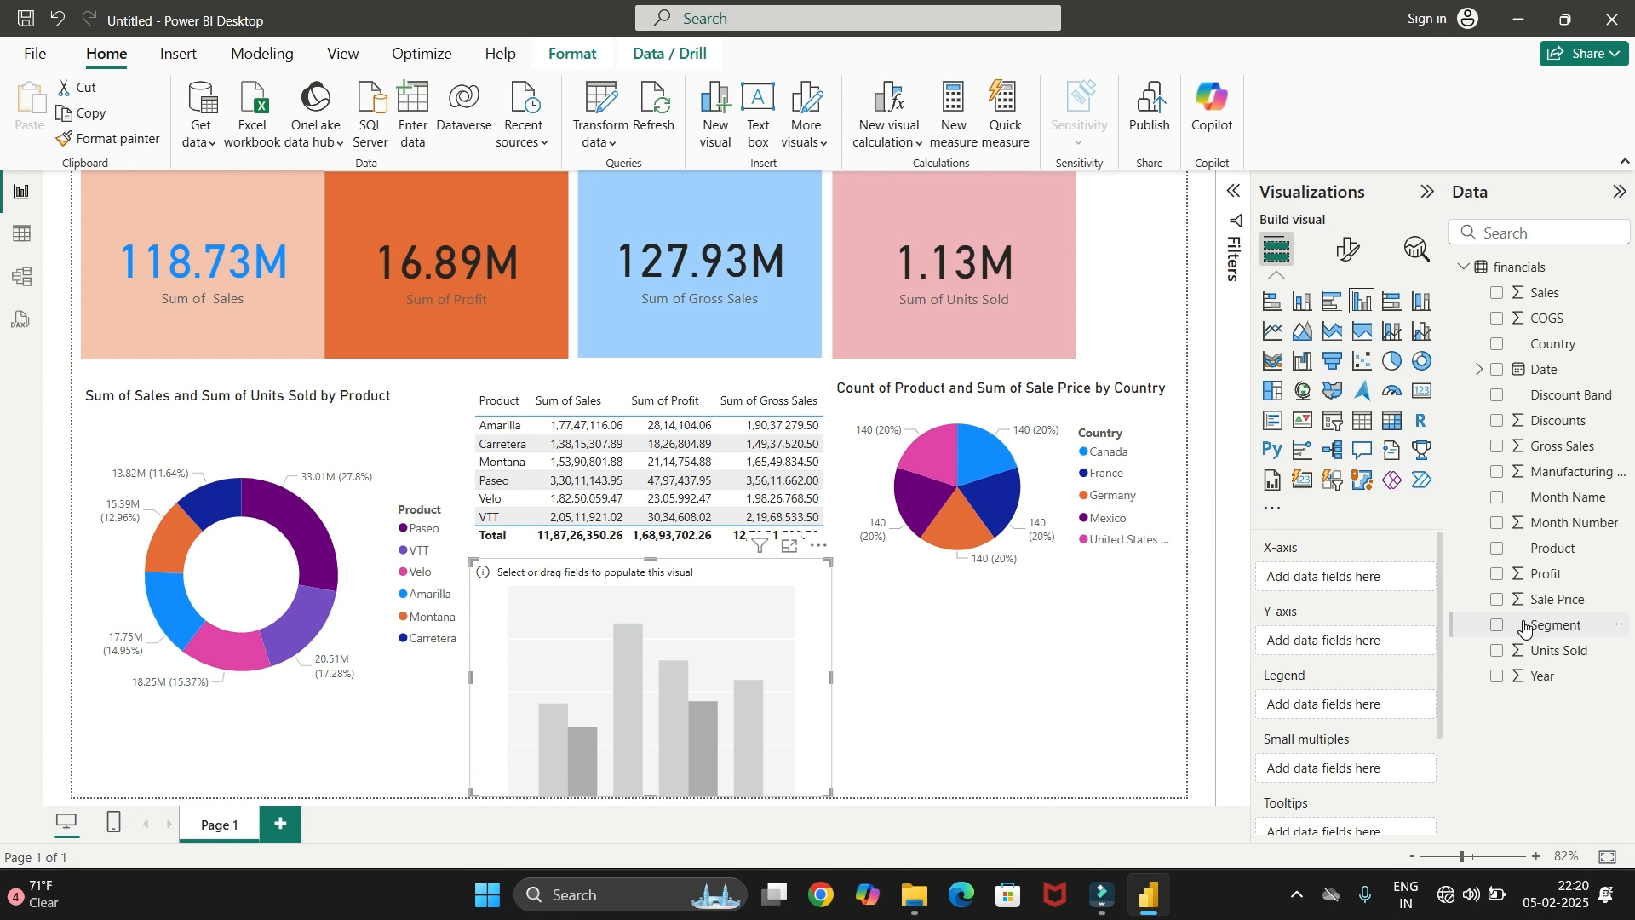
# Try Year and Profit in different X-axis and Y-axis assignments of the column chart and clear both axes
pyautogui.moveTo(1505, 677); pyautogui.dragTo(1334, 644)
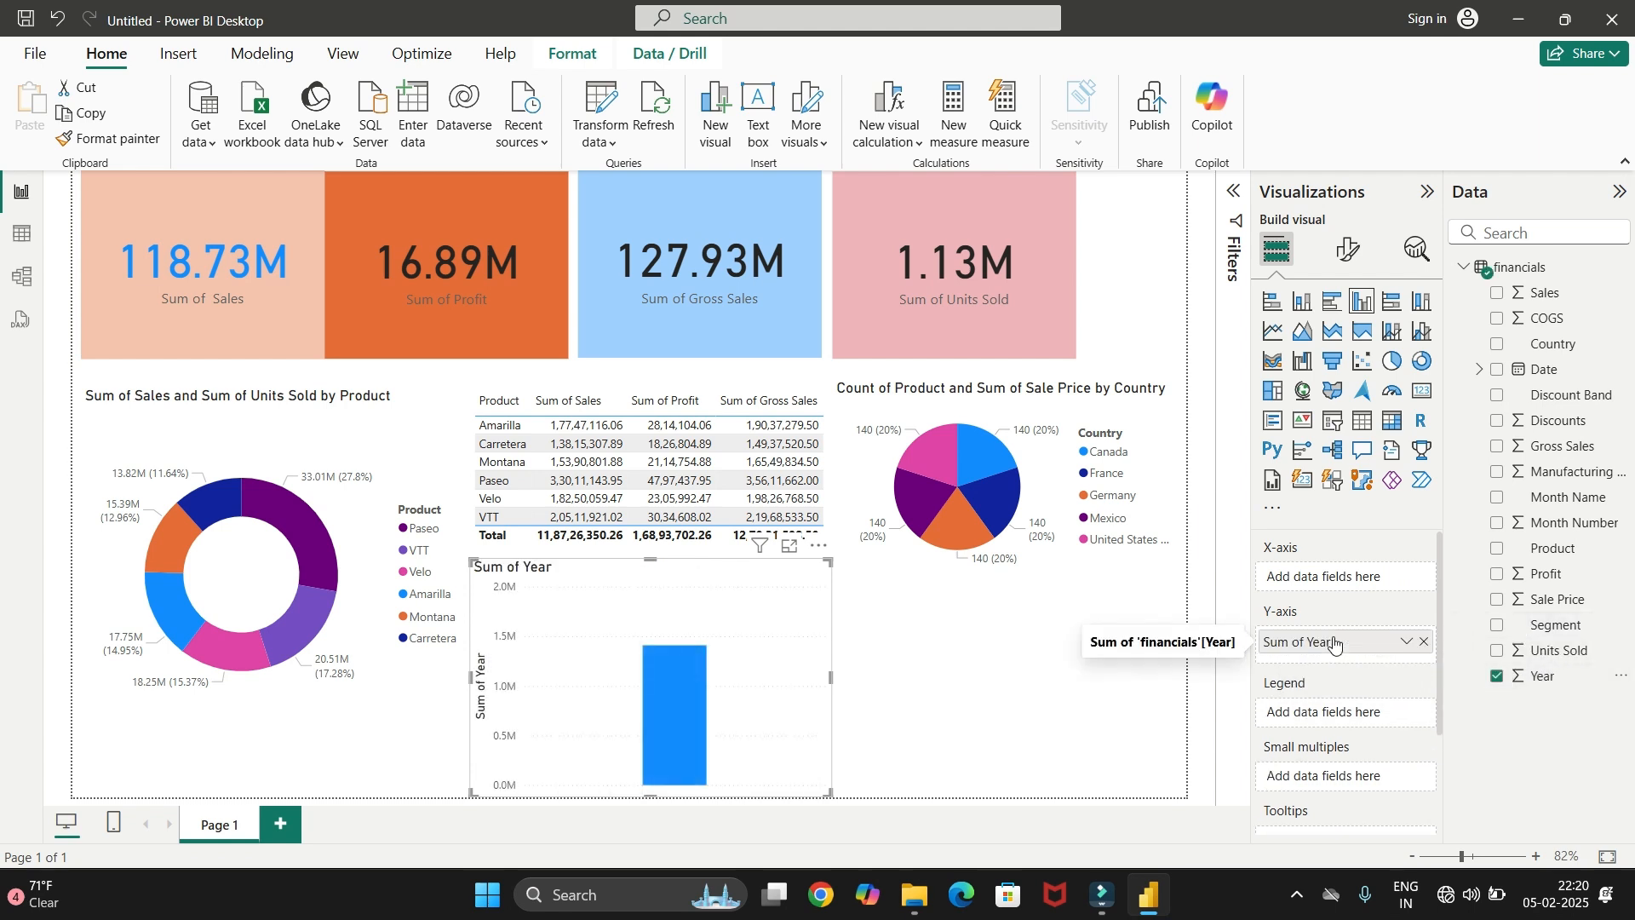
pyautogui.click(1423, 643)
pyautogui.moveTo(1526, 679); pyautogui.dragTo(1333, 585)
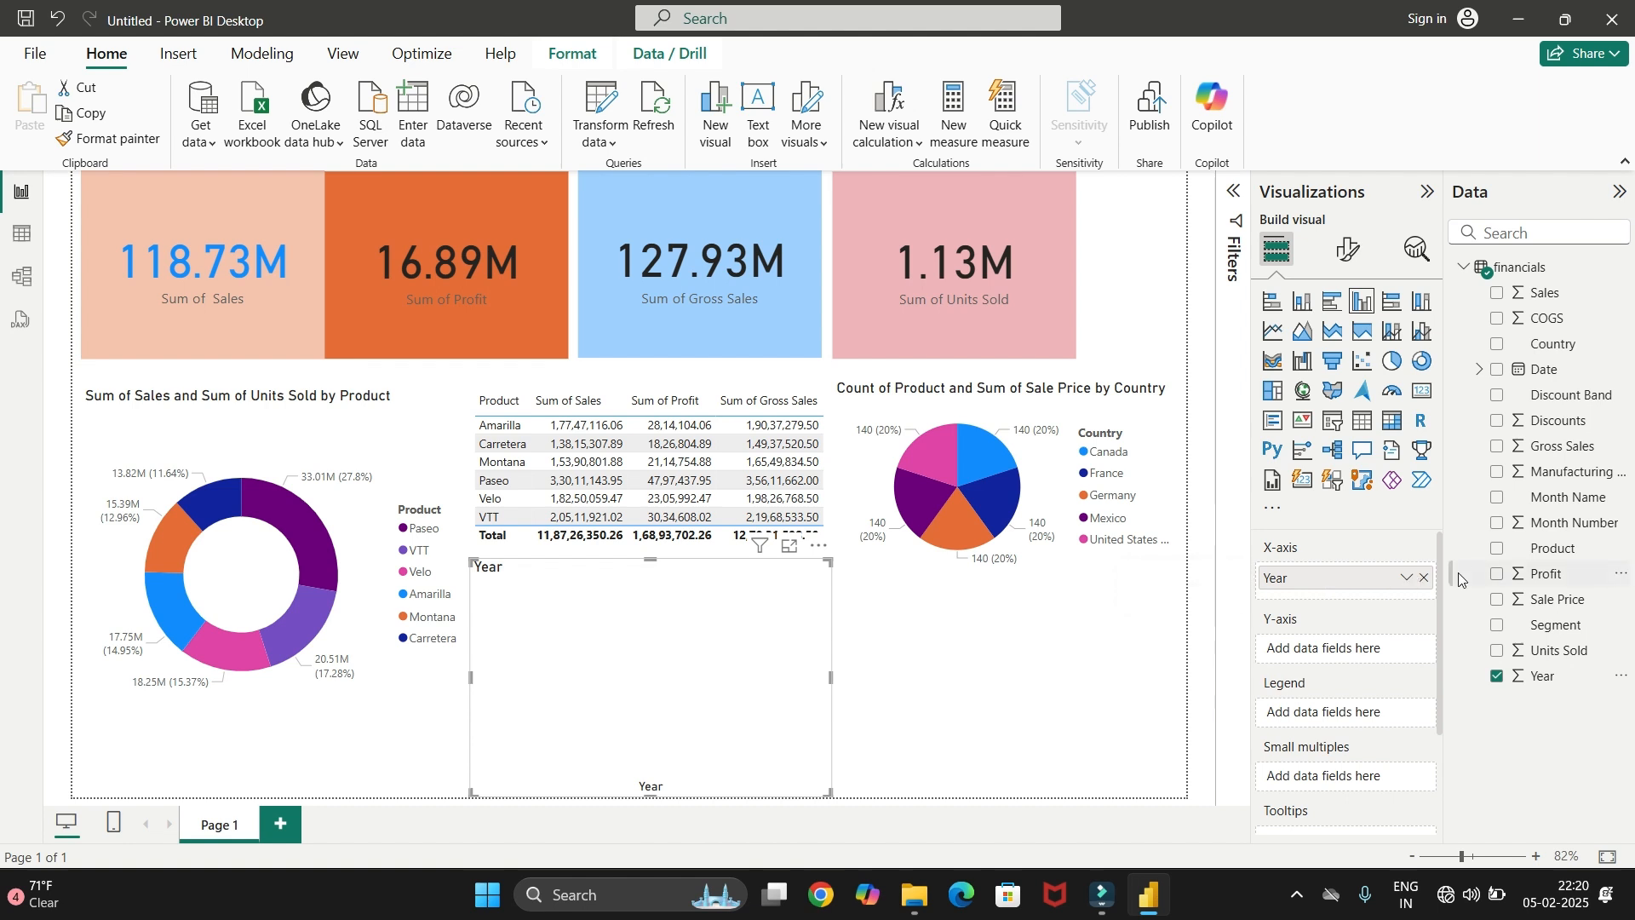
pyautogui.click(1504, 552)
pyautogui.moveTo(1504, 563); pyautogui.dragTo(1361, 649)
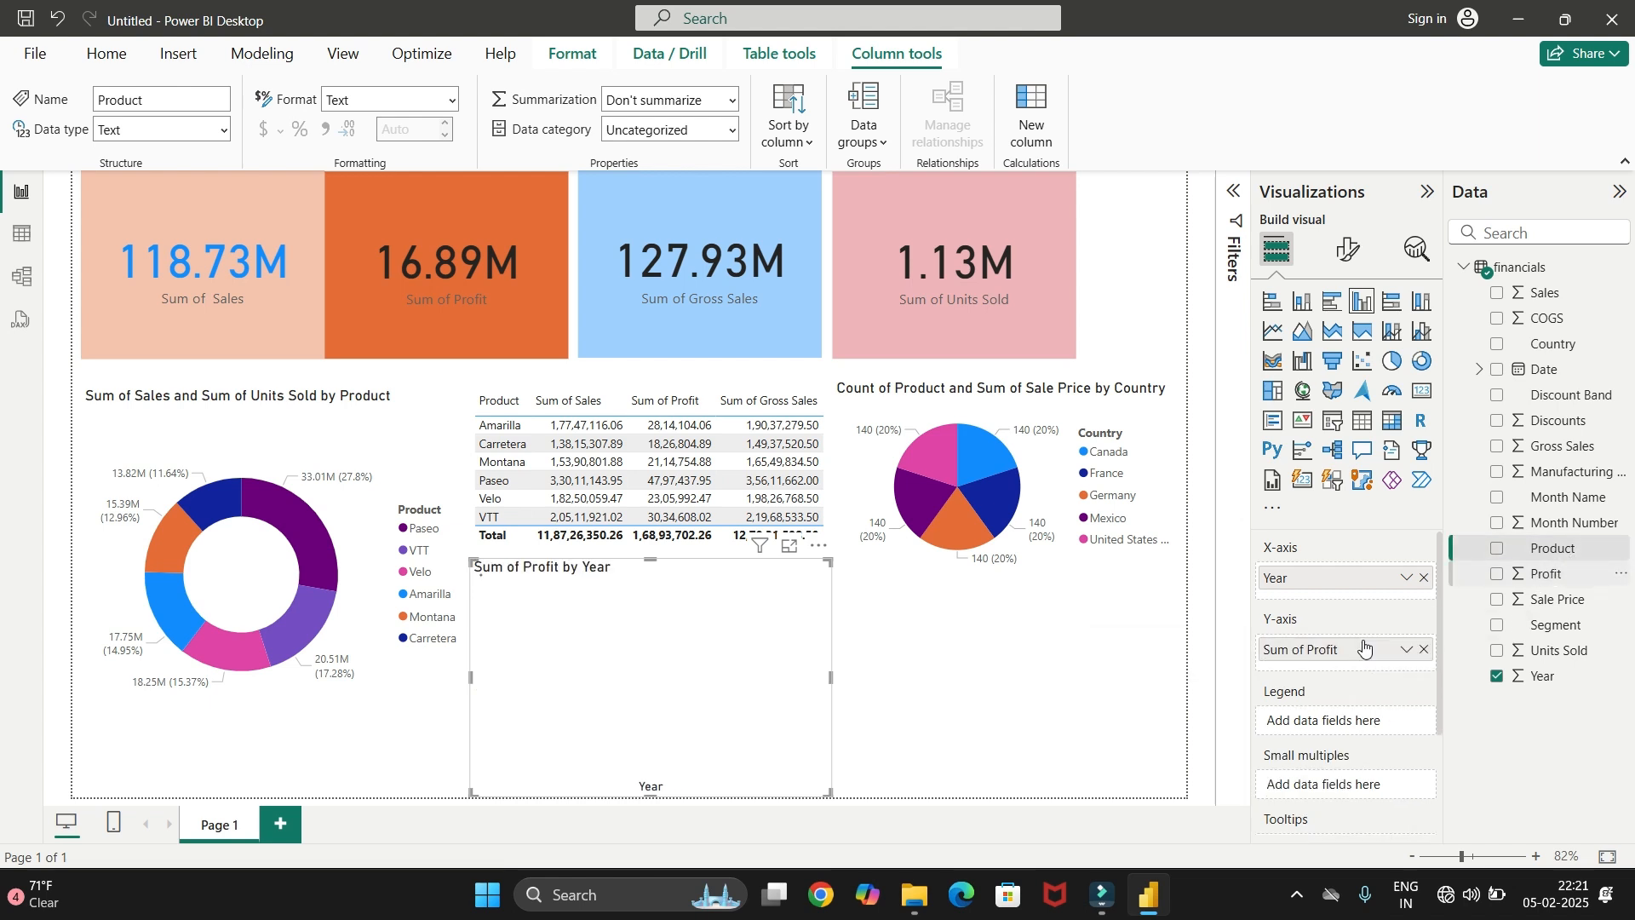
pyautogui.click(1424, 649)
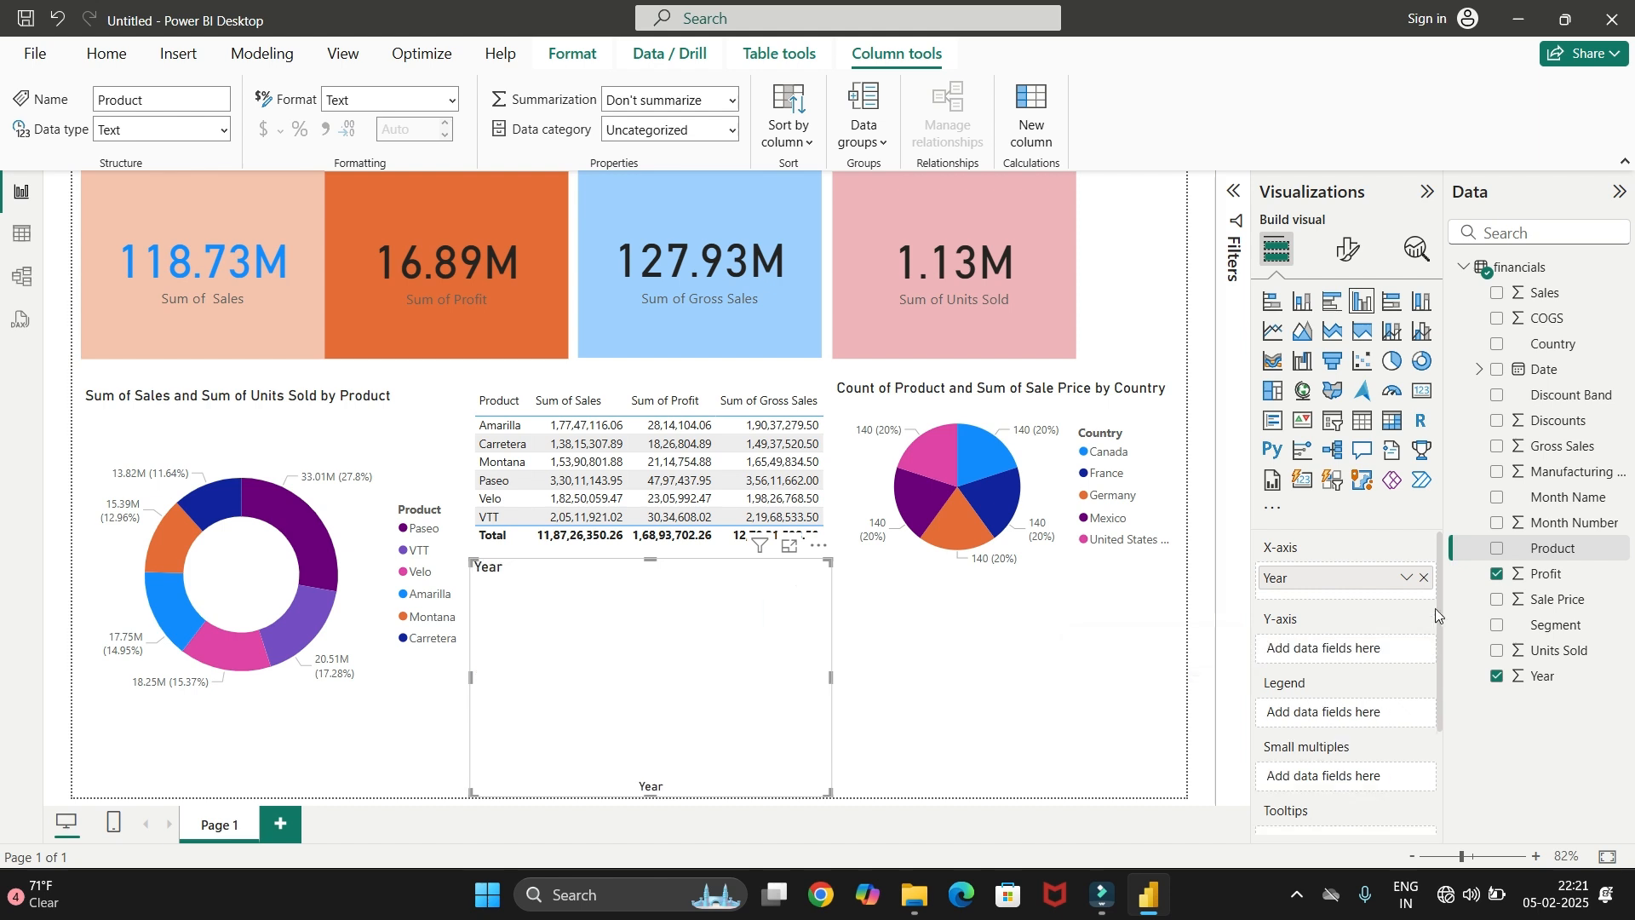
pyautogui.moveTo(1373, 581); pyautogui.dragTo(1362, 652)
pyautogui.moveTo(1546, 573); pyautogui.dragTo(1386, 588)
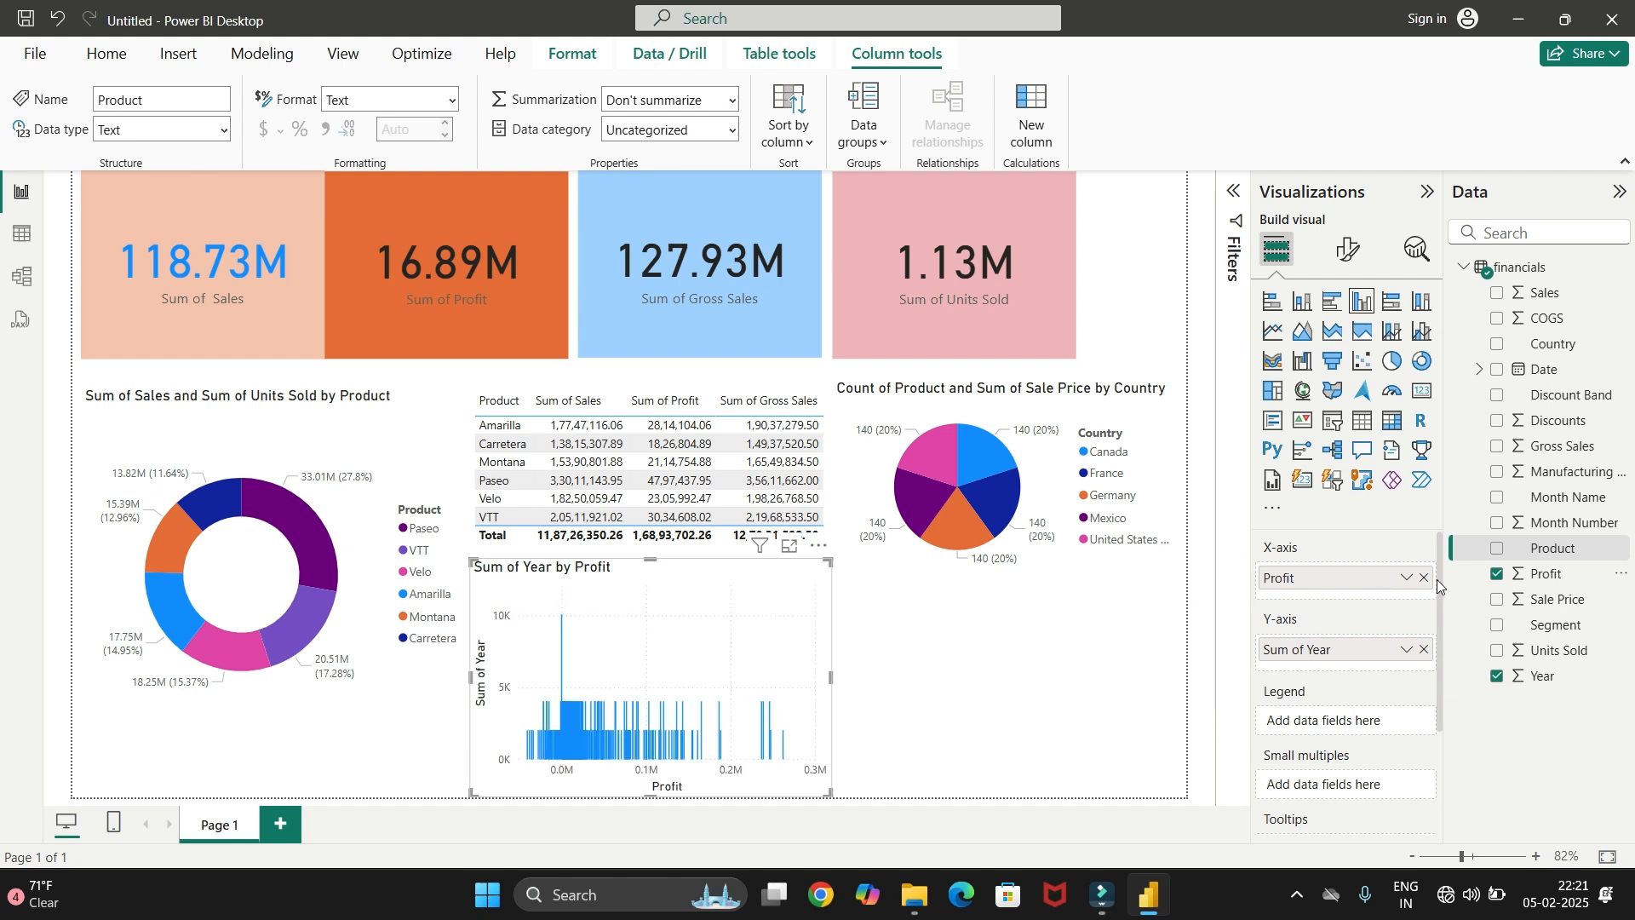
pyautogui.click(1426, 578)
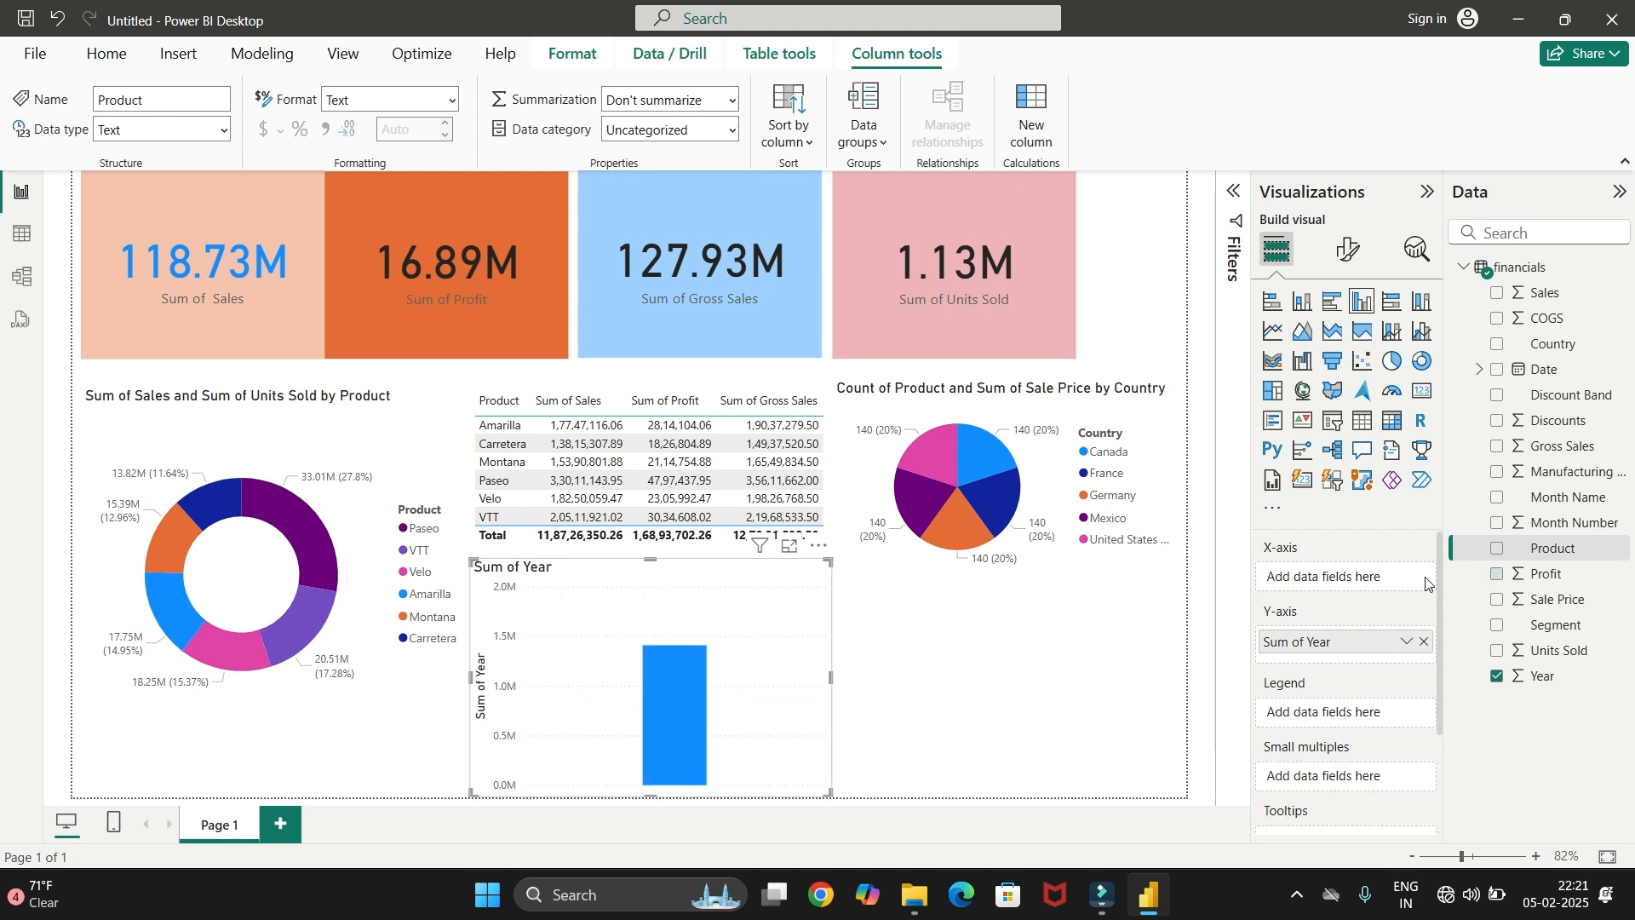
pyautogui.click(1425, 645)
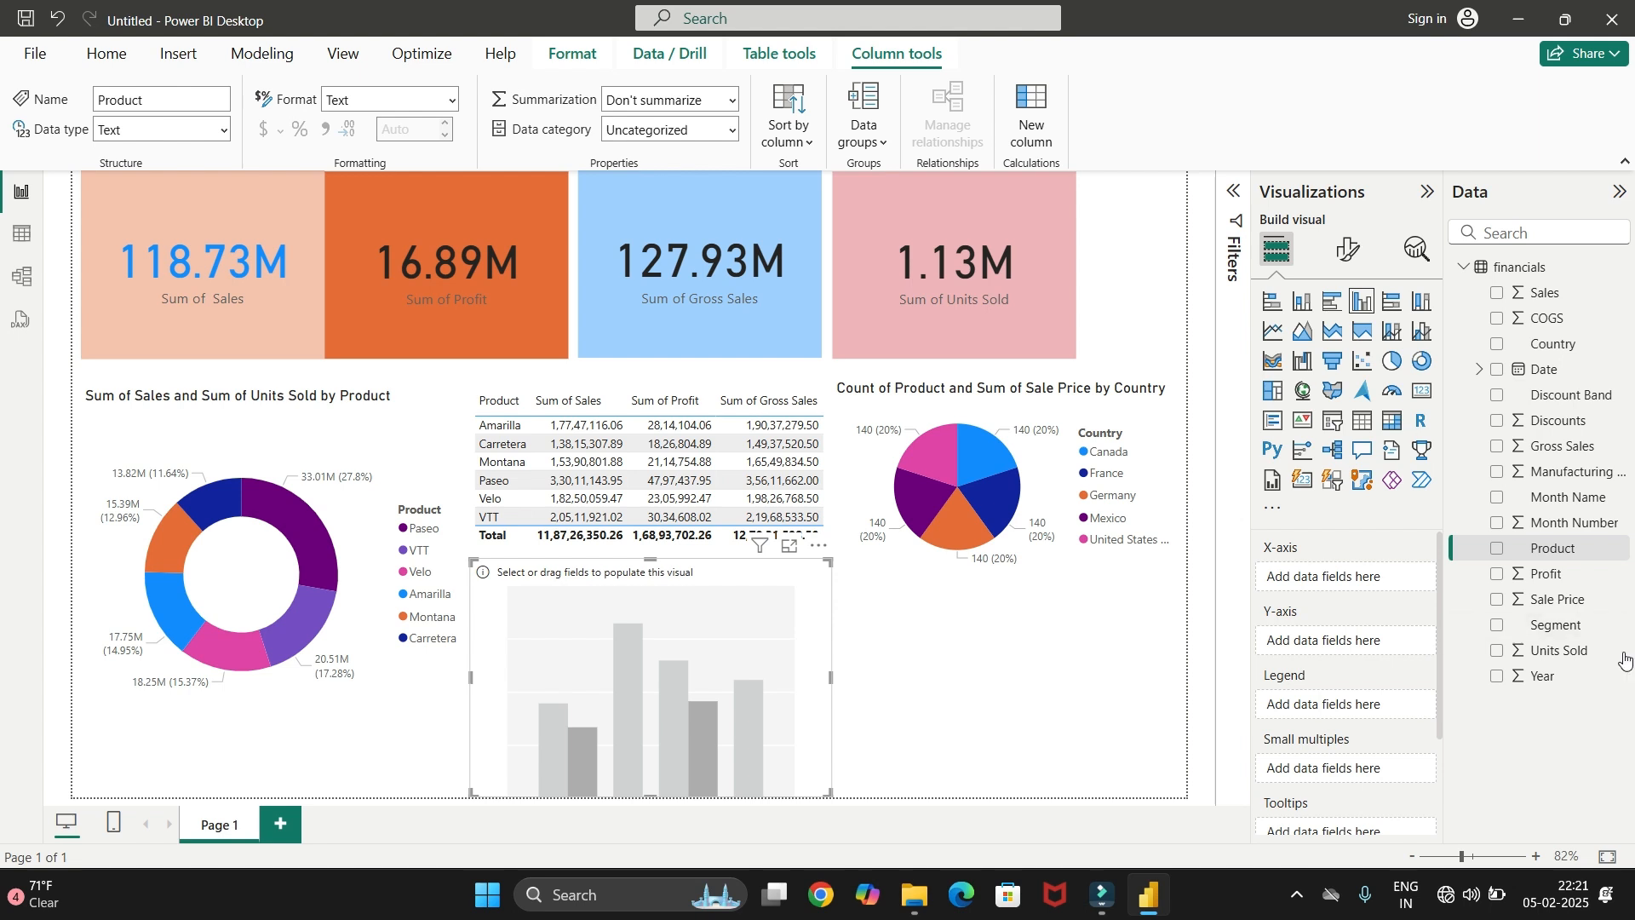
# Set the column chart's X-axis to Product and its Y-axis to Profit and Sales, and deselect it
pyautogui.click(1548, 583)
pyautogui.moveTo(1550, 549); pyautogui.dragTo(1368, 581)
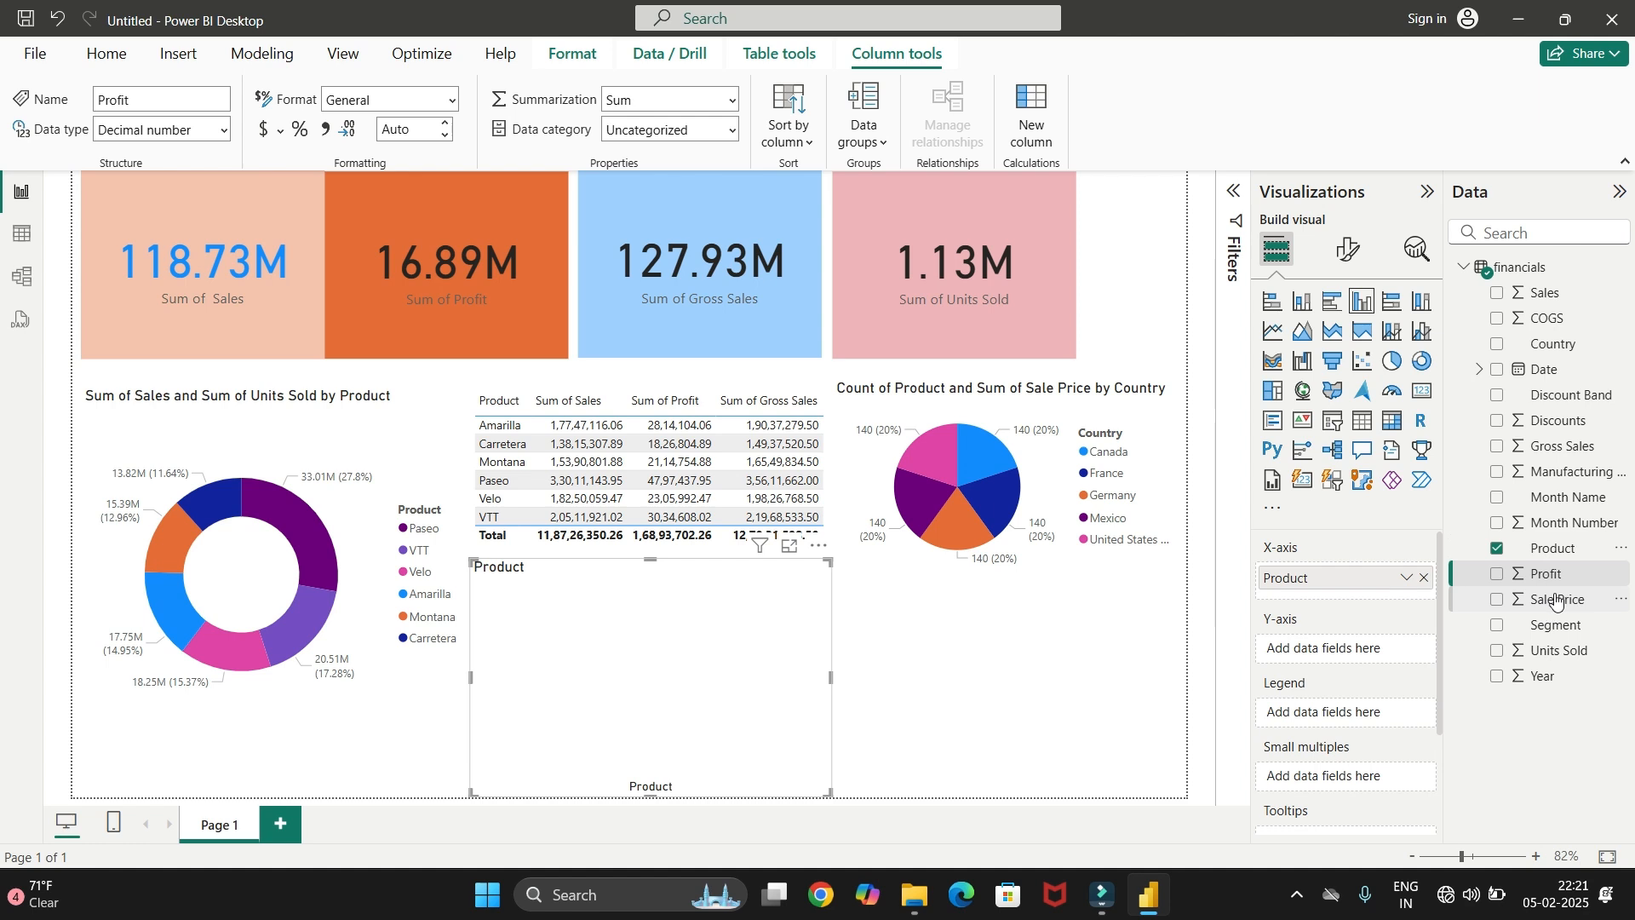
pyautogui.moveTo(1531, 584); pyautogui.dragTo(1354, 649)
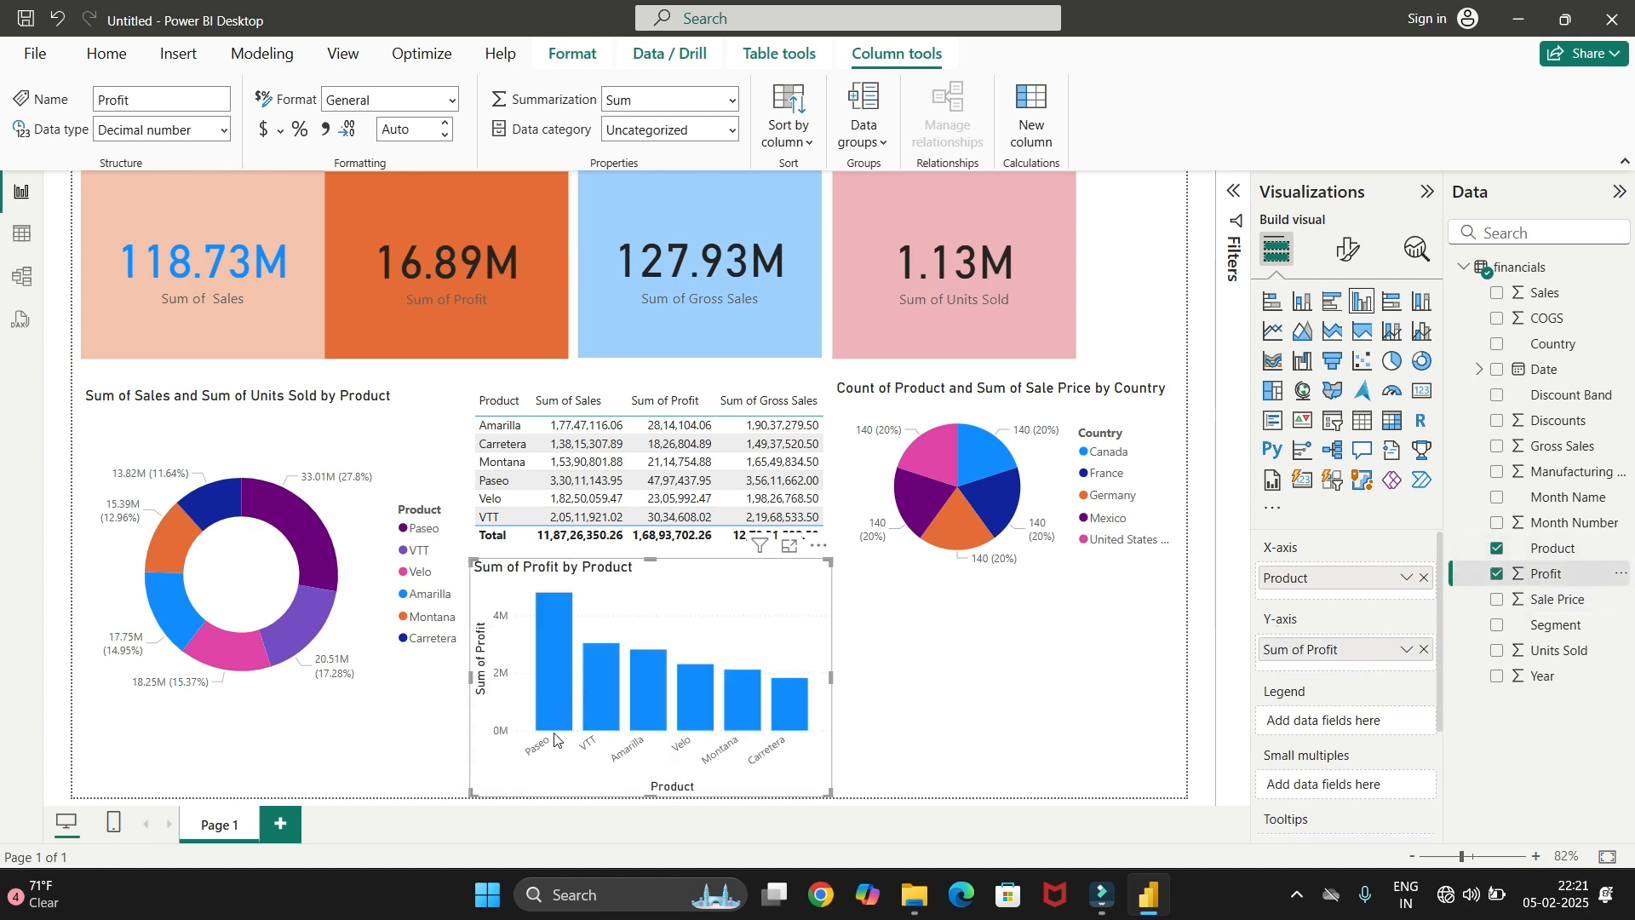
pyautogui.moveTo(546, 687)
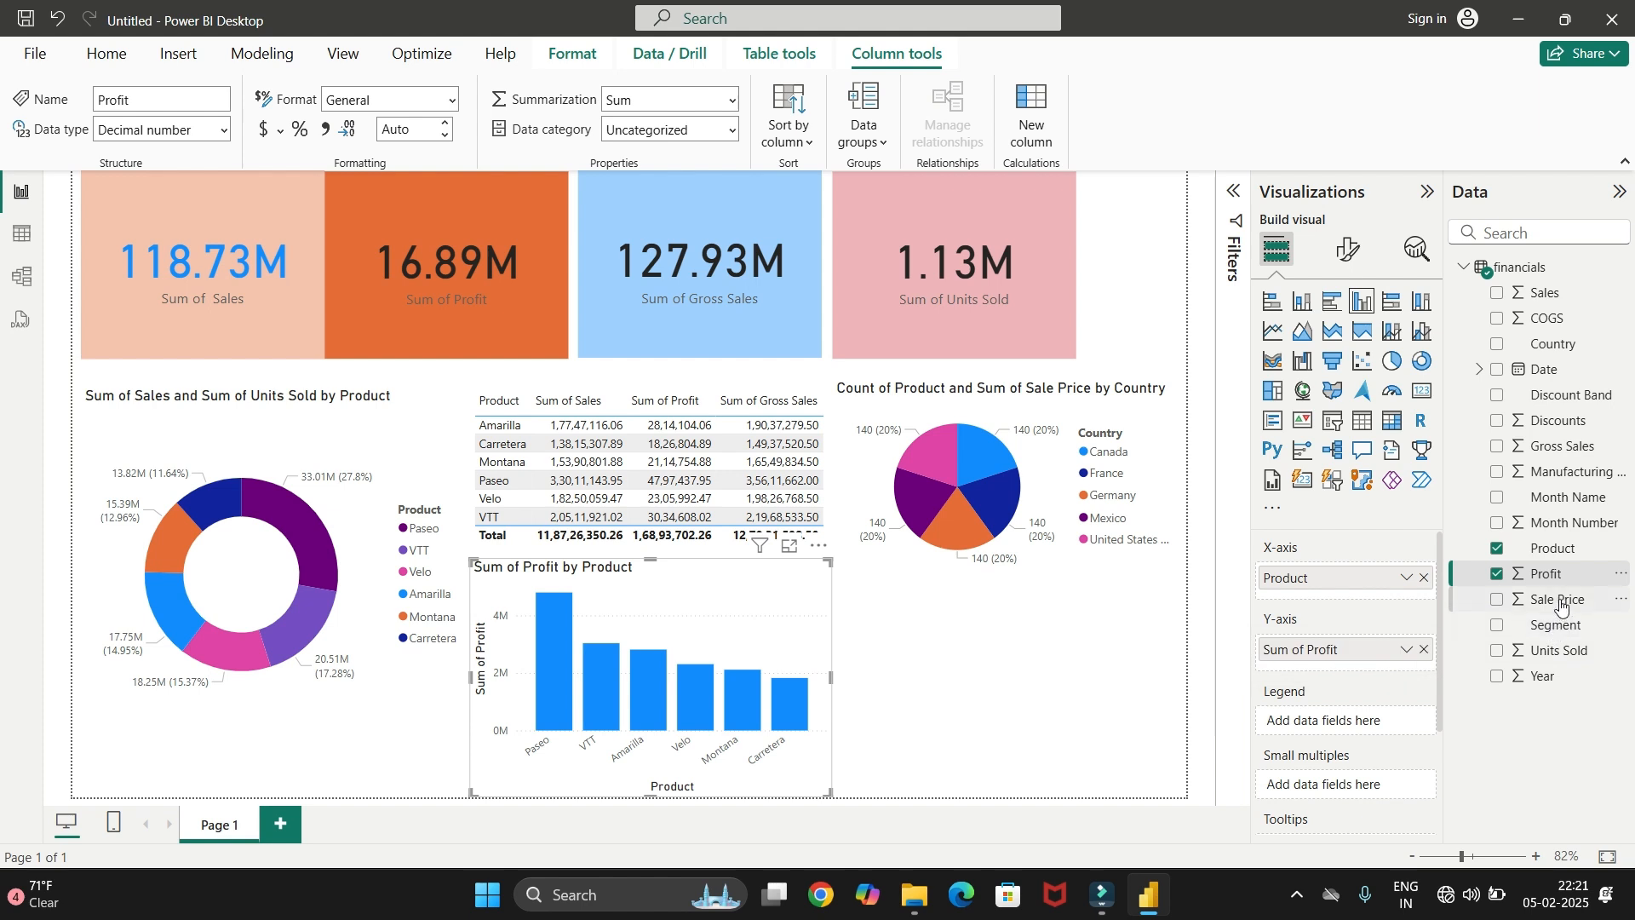
pyautogui.moveTo(1537, 294); pyautogui.dragTo(1350, 673)
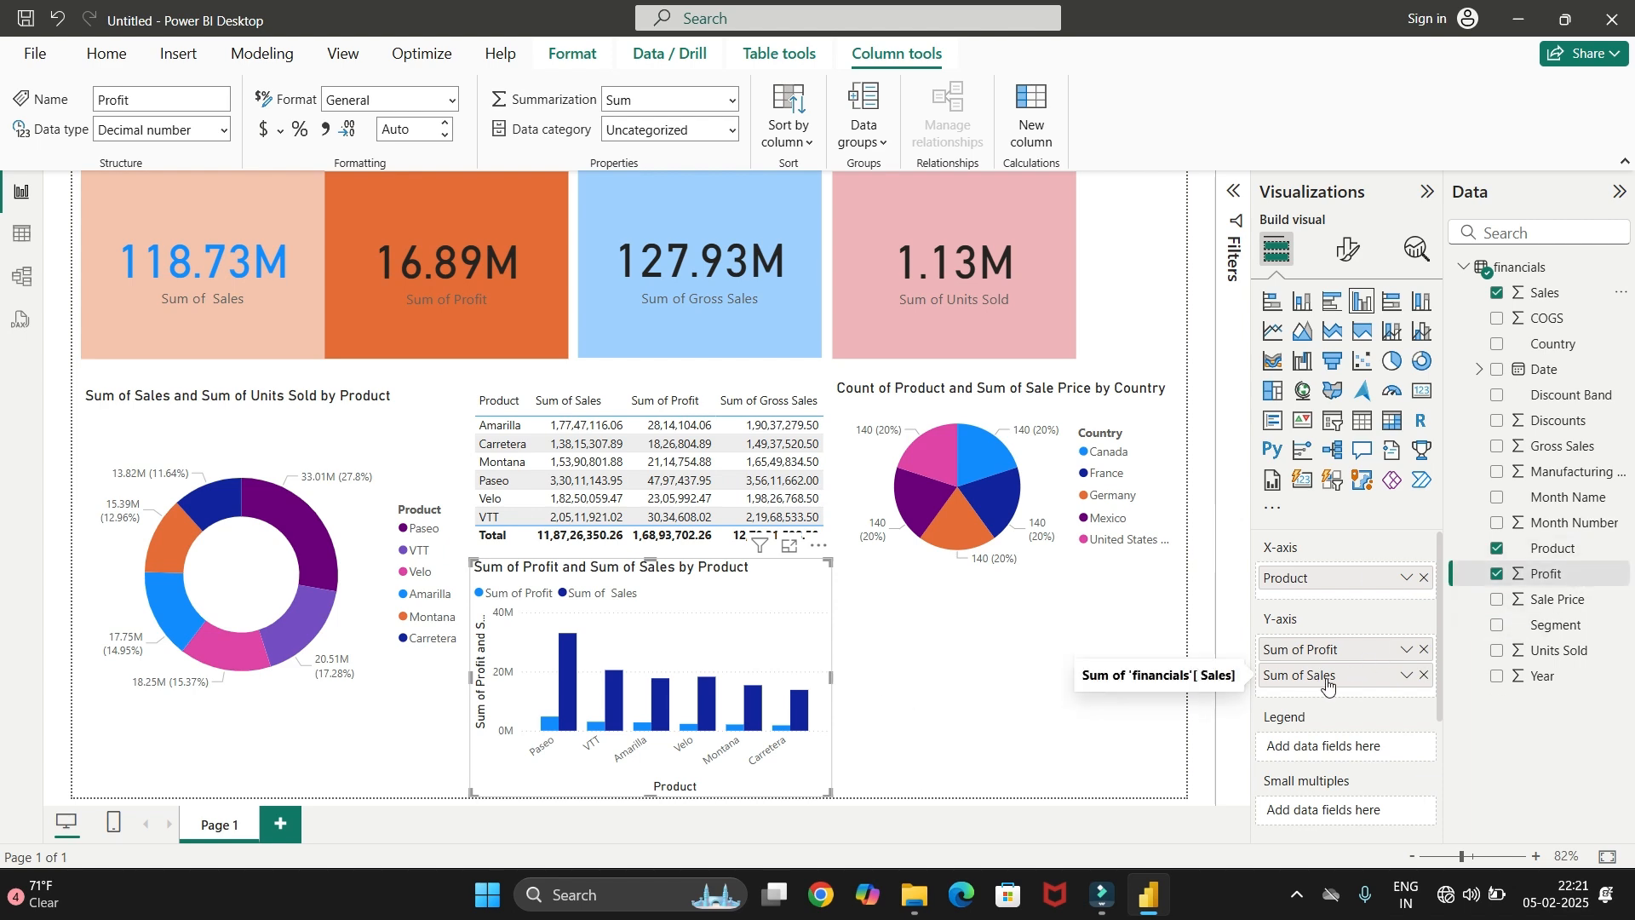
pyautogui.click(918, 652)
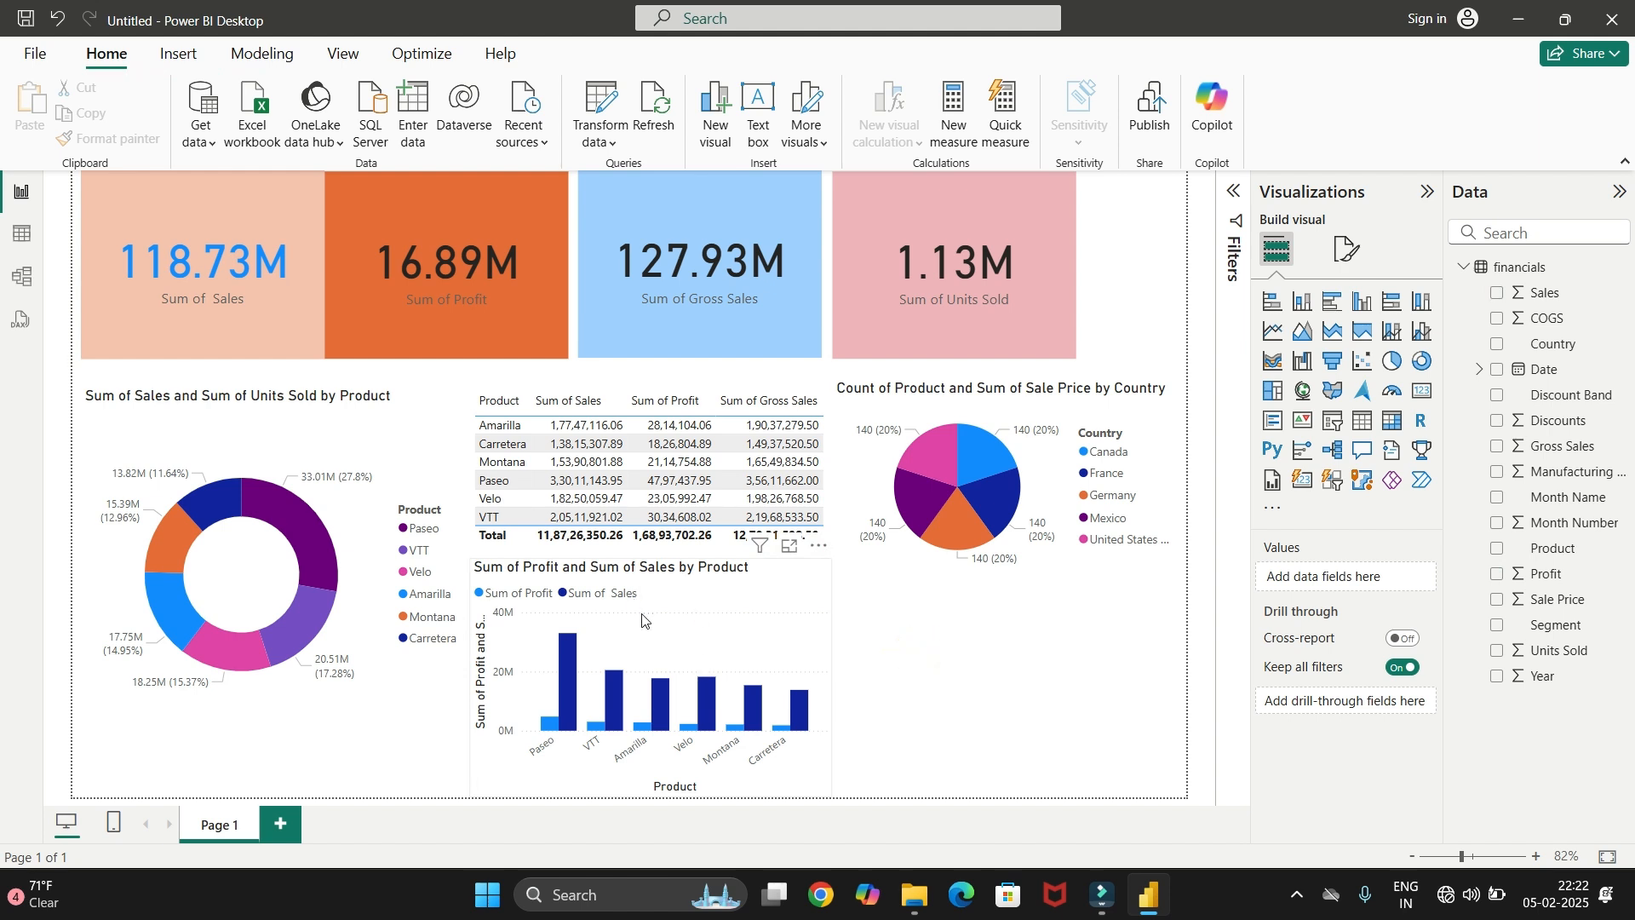
# Move the column chart below the country pie chart, reduce its height to clear the pie's labels and deselect it
pyautogui.moveTo(642, 613); pyautogui.dragTo(1046, 660)
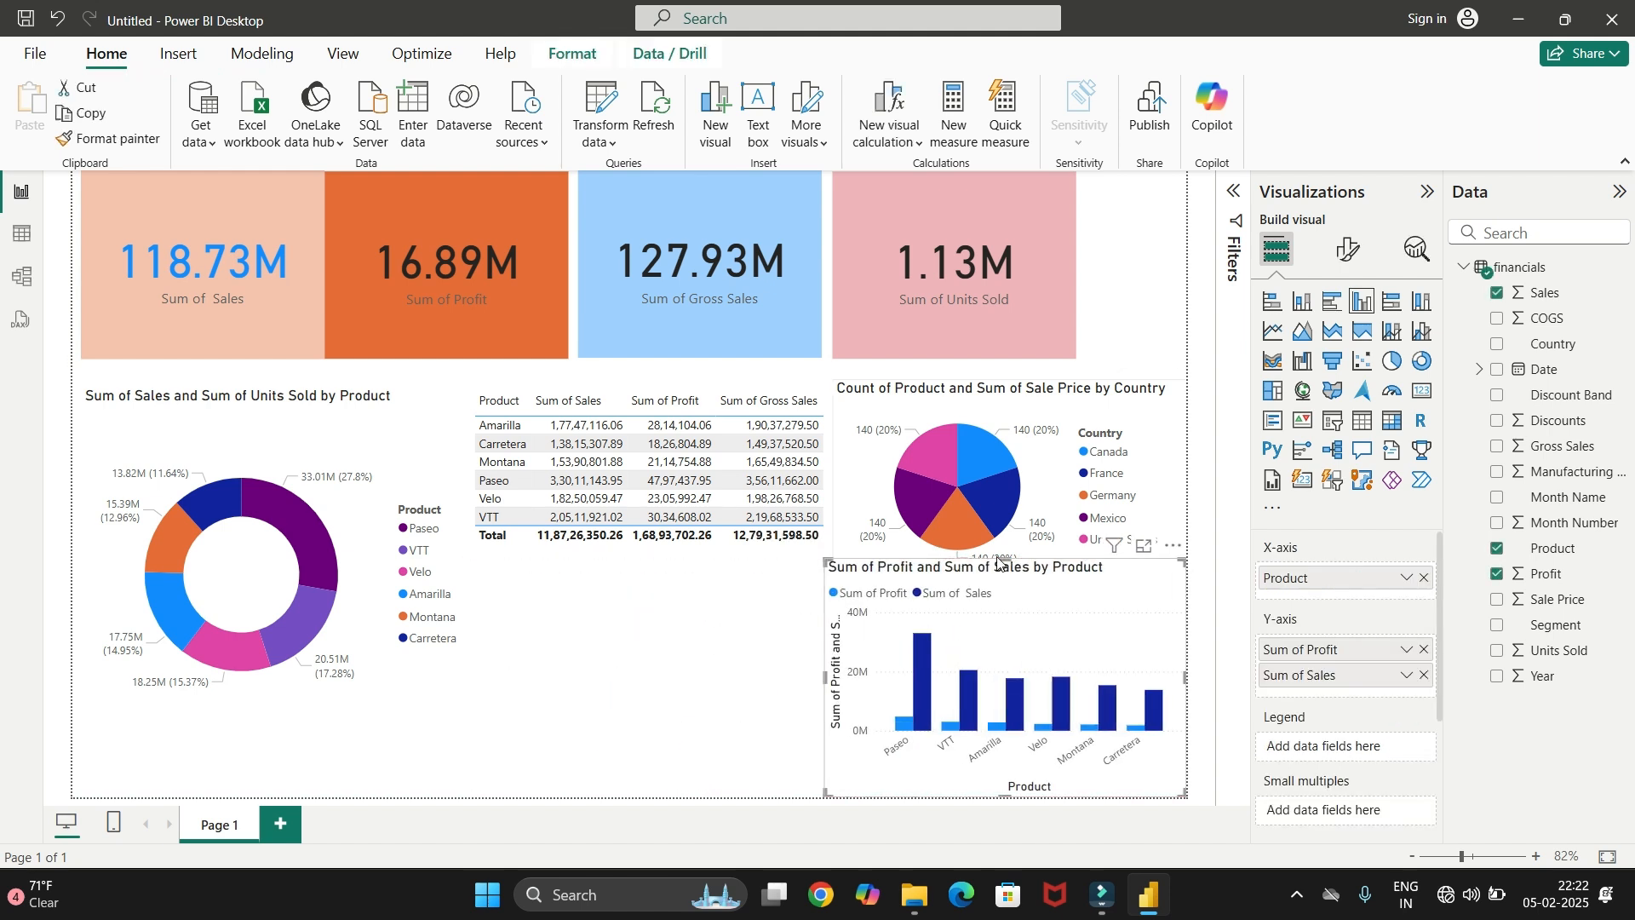
pyautogui.moveTo(1002, 558); pyautogui.dragTo(1002, 577)
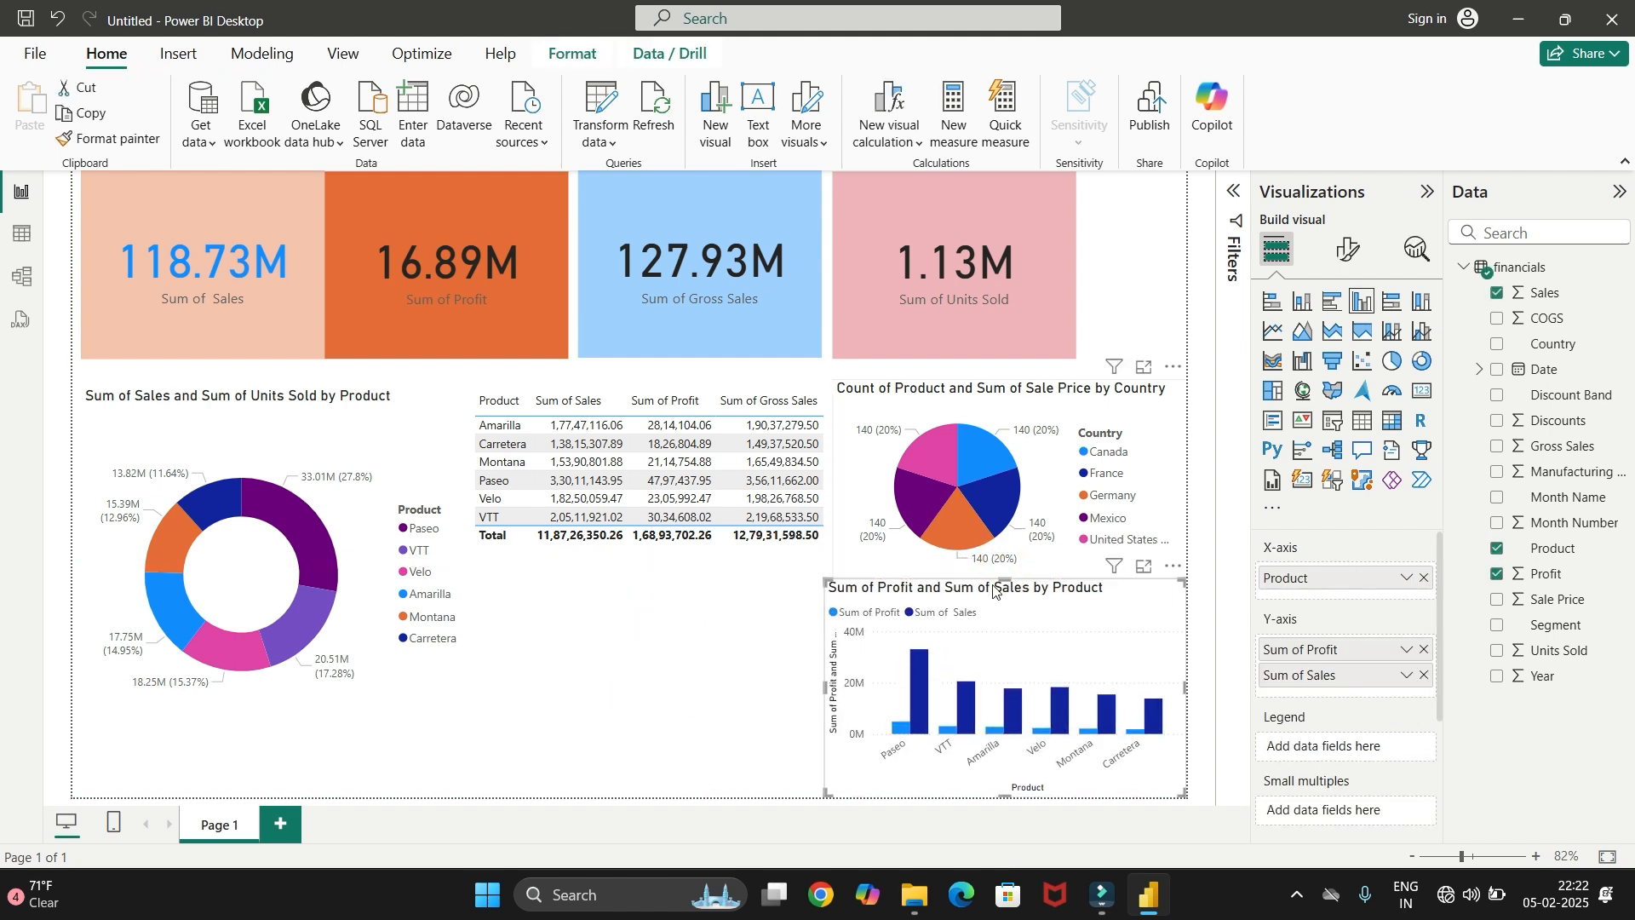
pyautogui.click(578, 730)
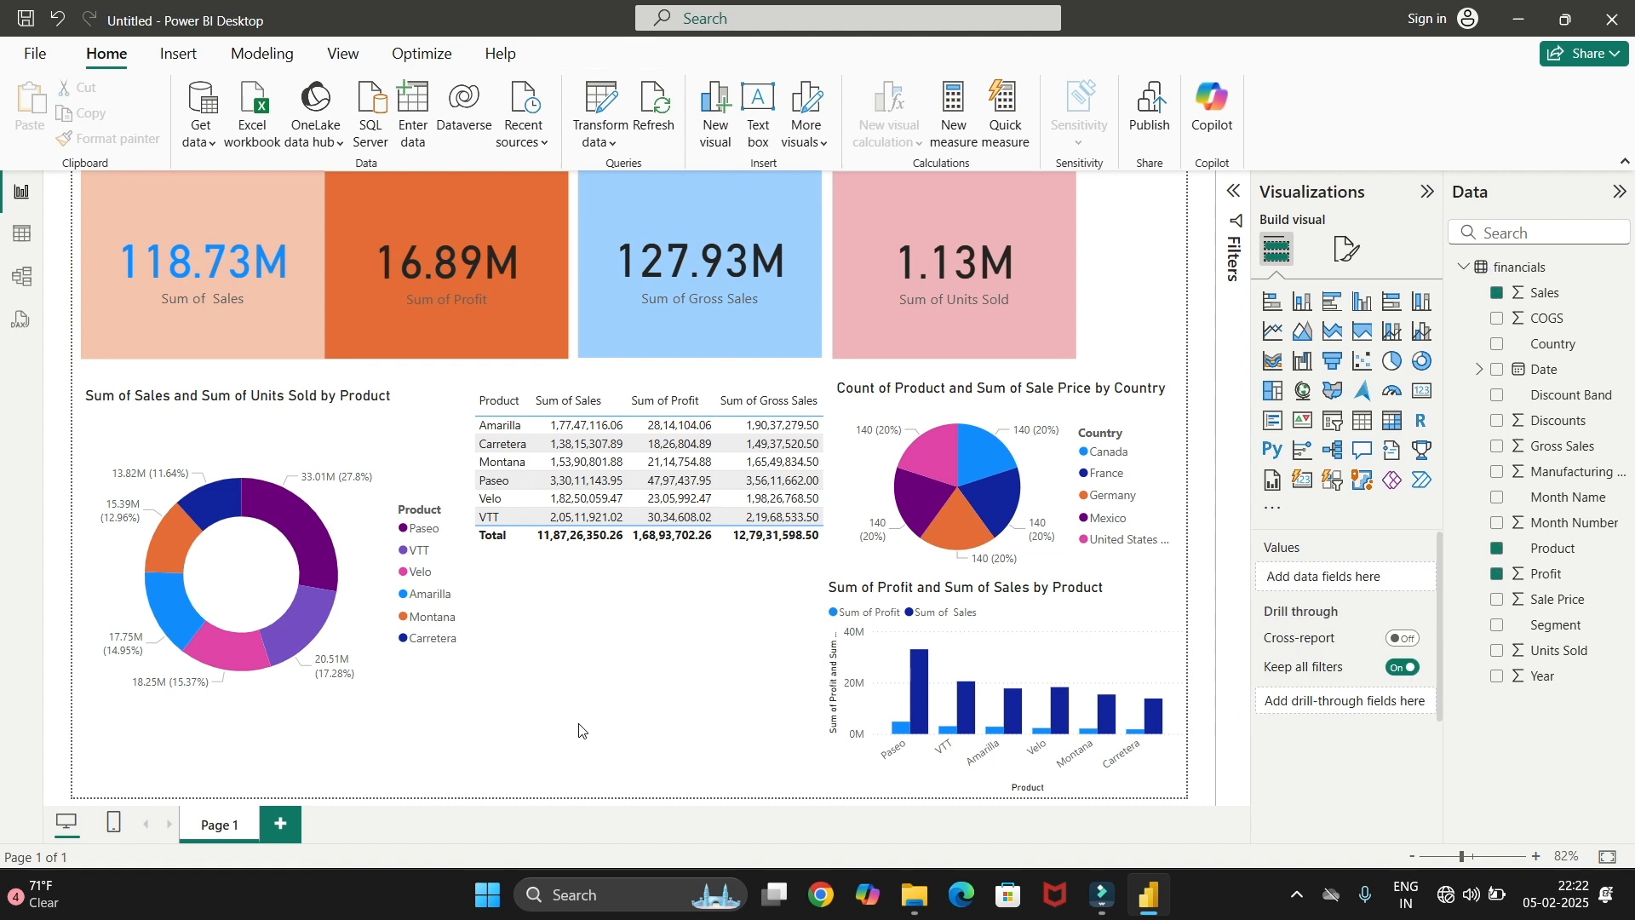
# Try the profit and sales column chart as a line chart, undo the conversion and deselect the chart
pyautogui.click(932, 709)
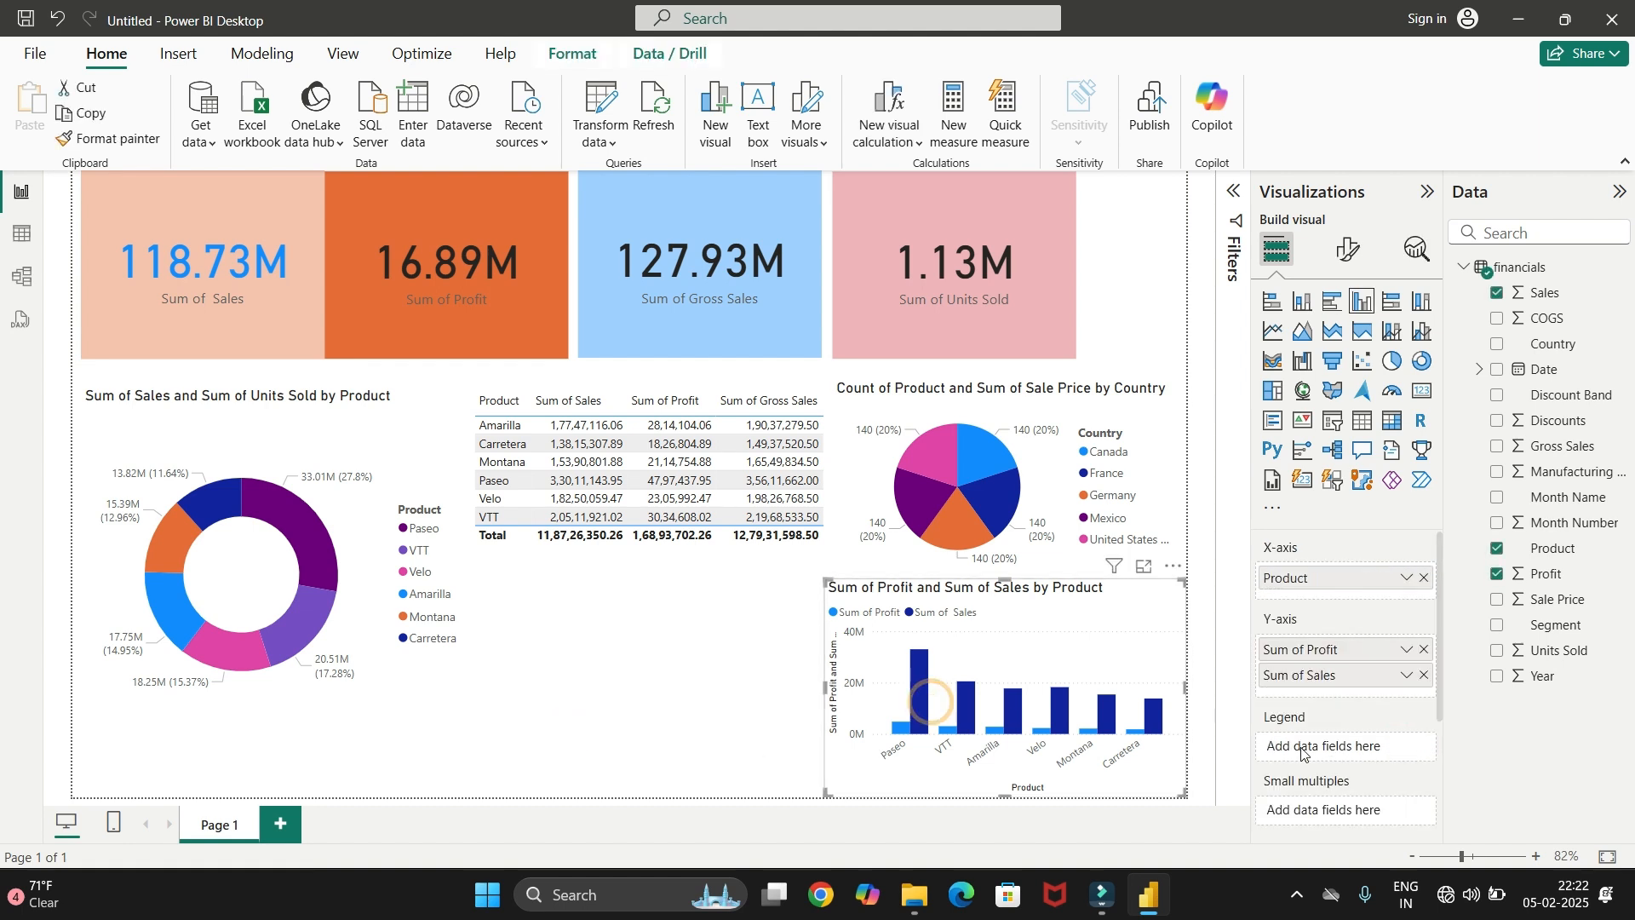
pyautogui.scroll(-2, 1306, 753)
pyautogui.scroll(-1, 1306, 753)
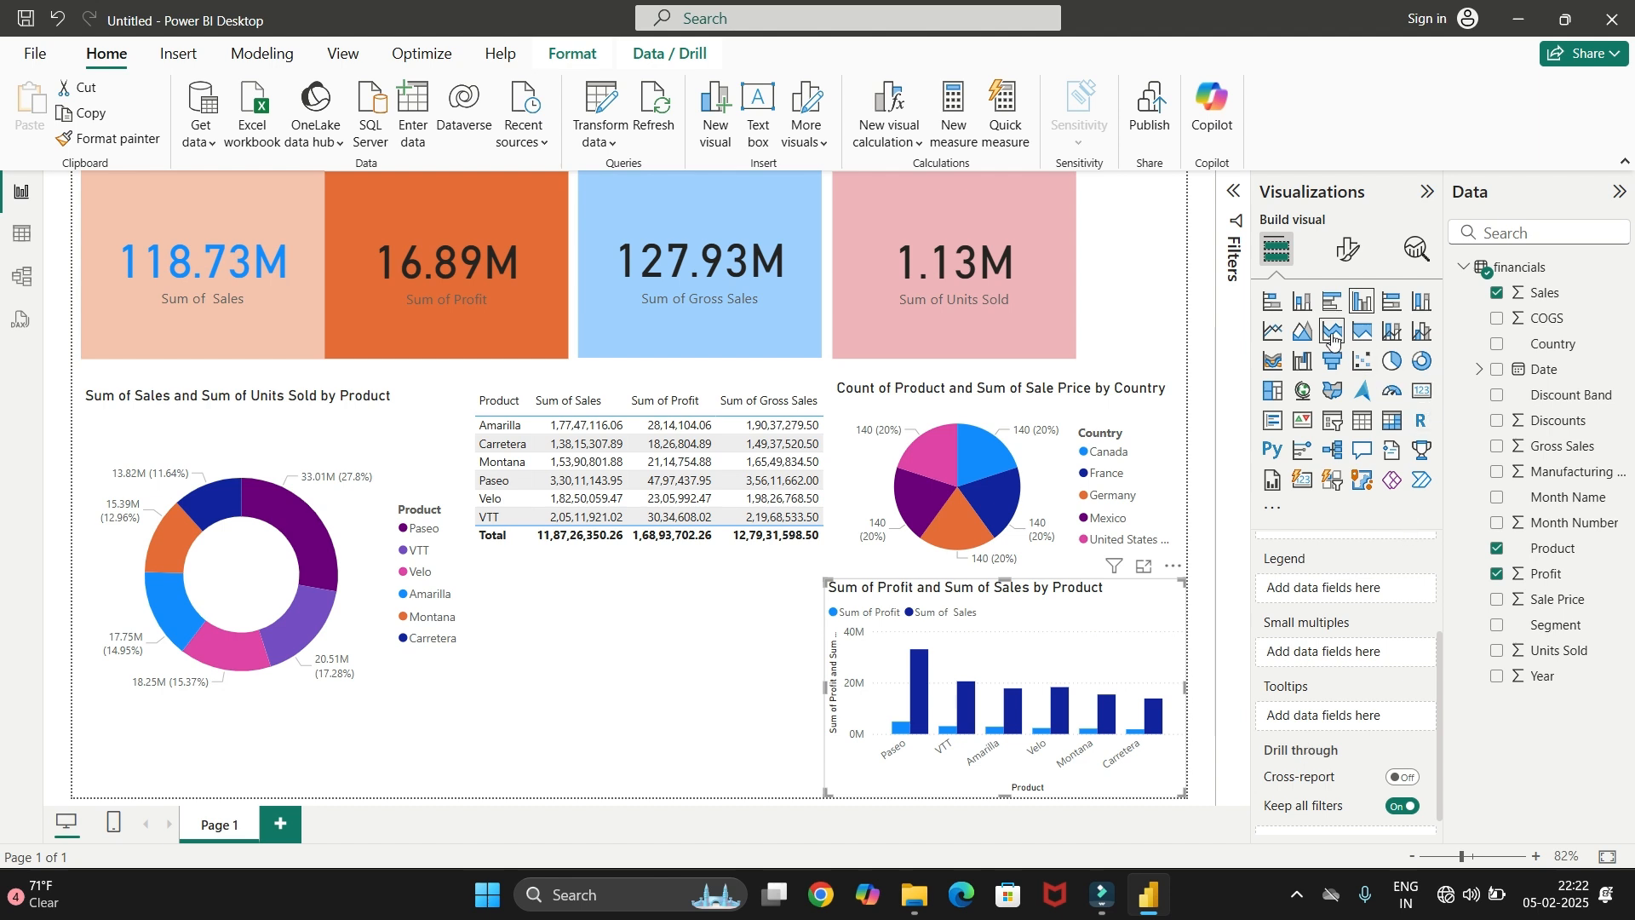
pyautogui.click(1272, 331)
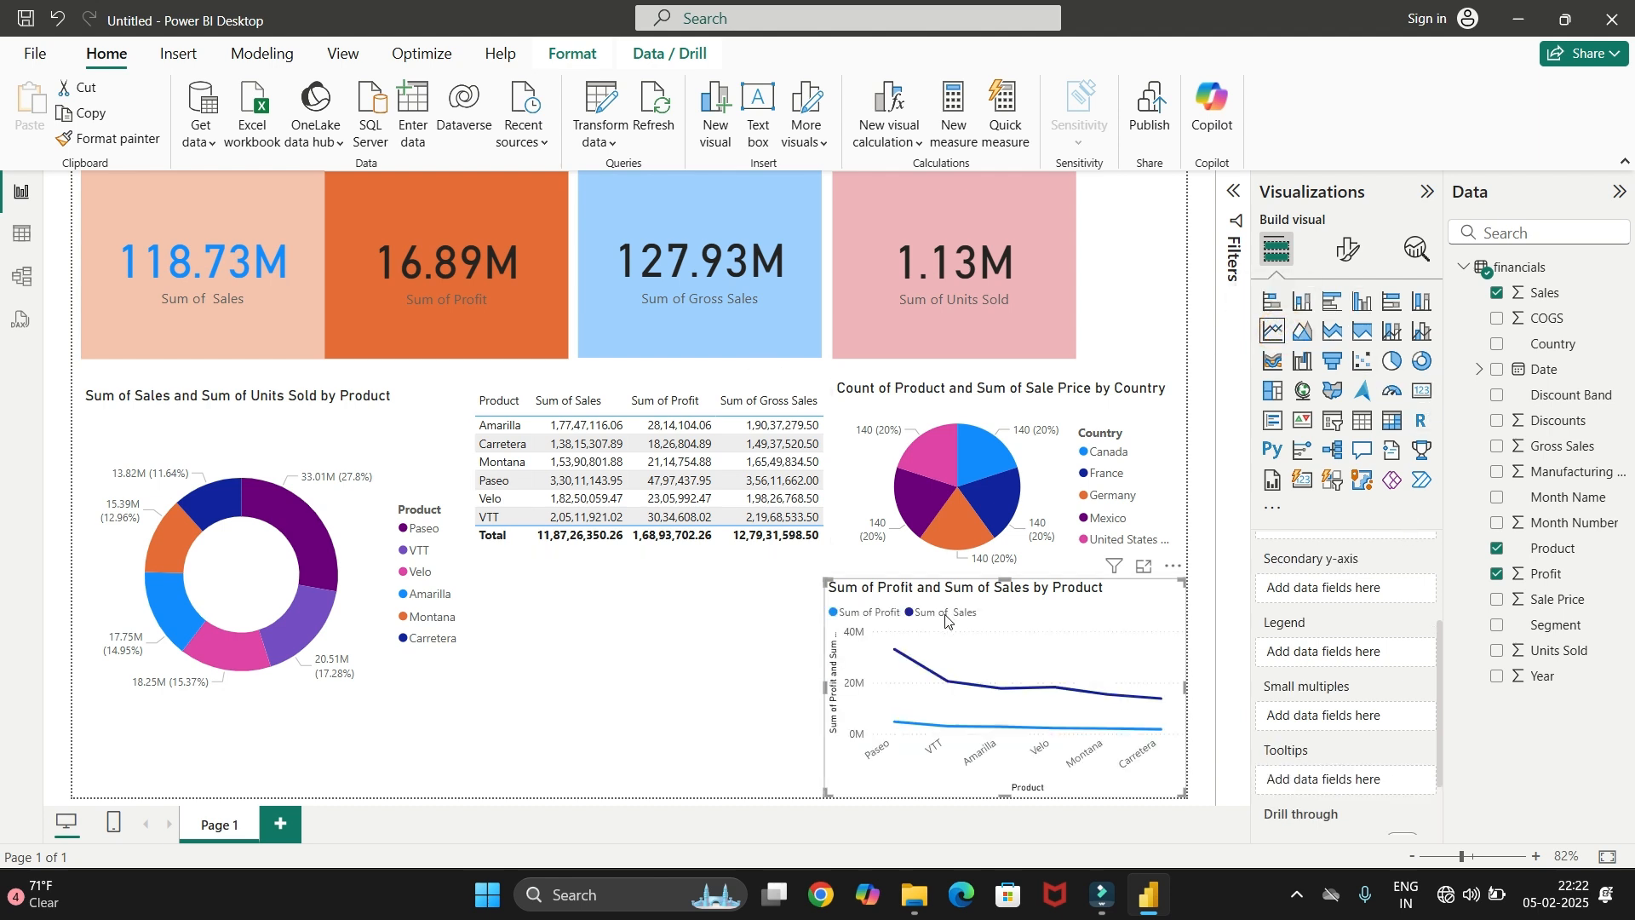
pyautogui.hotkey('ctrl', 'z')
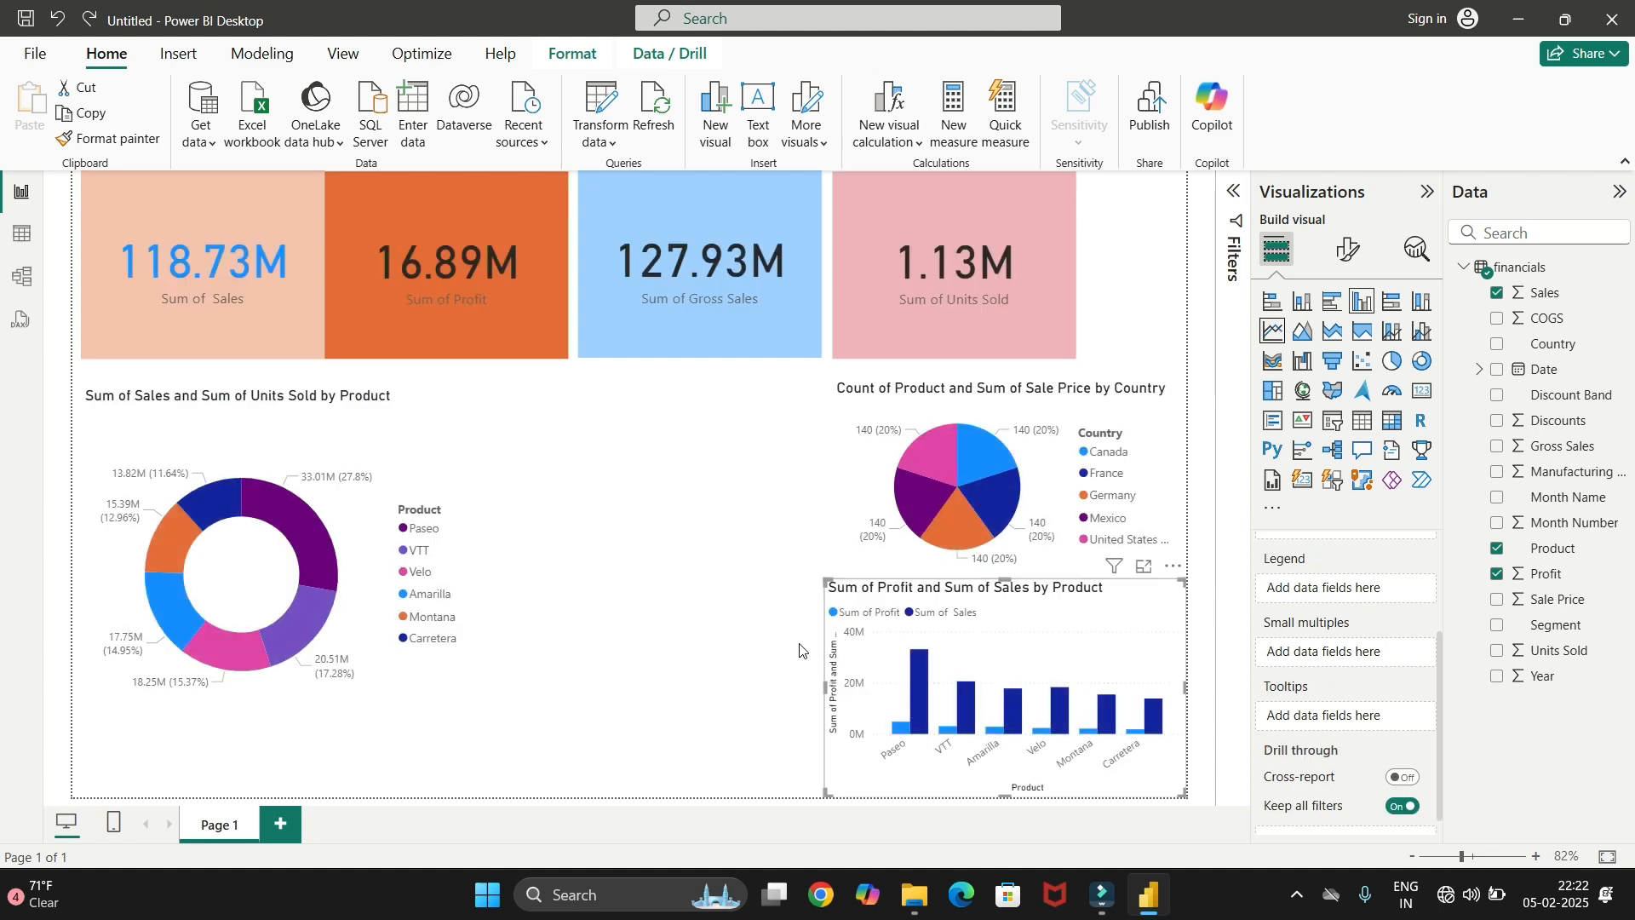
pyautogui.click(741, 649)
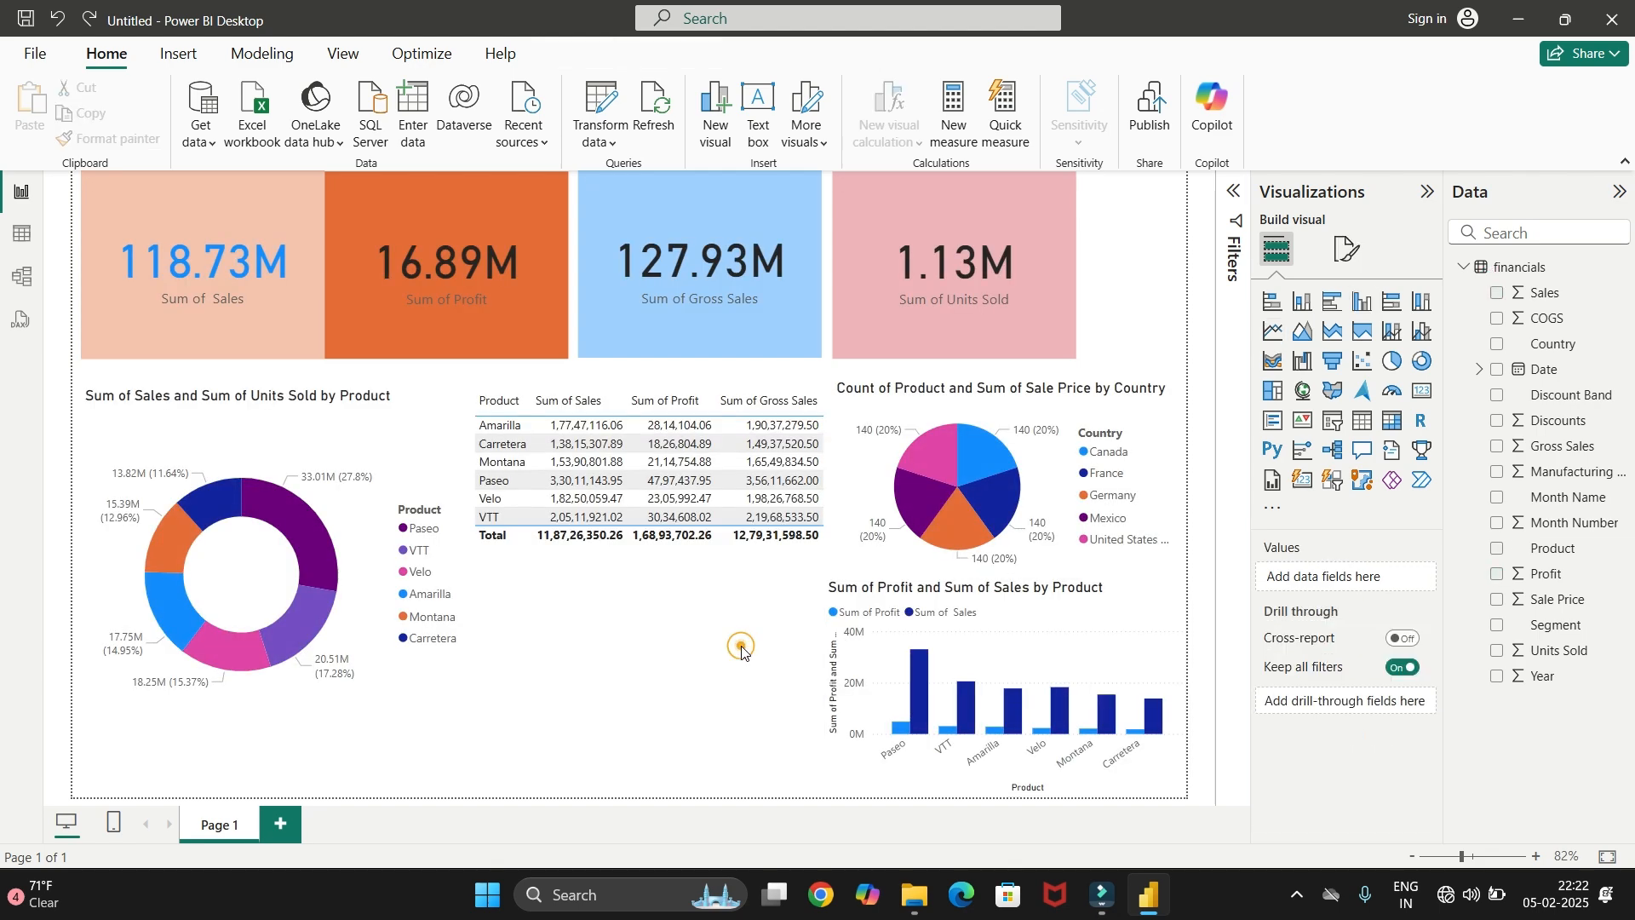
# Add a line chart below the product table, stretch it to the page's lower edge and deselect it
pyautogui.click(1273, 334)
pyautogui.moveTo(680, 682)
pyautogui.mouseDown()
pyautogui.moveTo(669, 699)
pyautogui.moveTo(684, 677)
pyautogui.mouseUp()
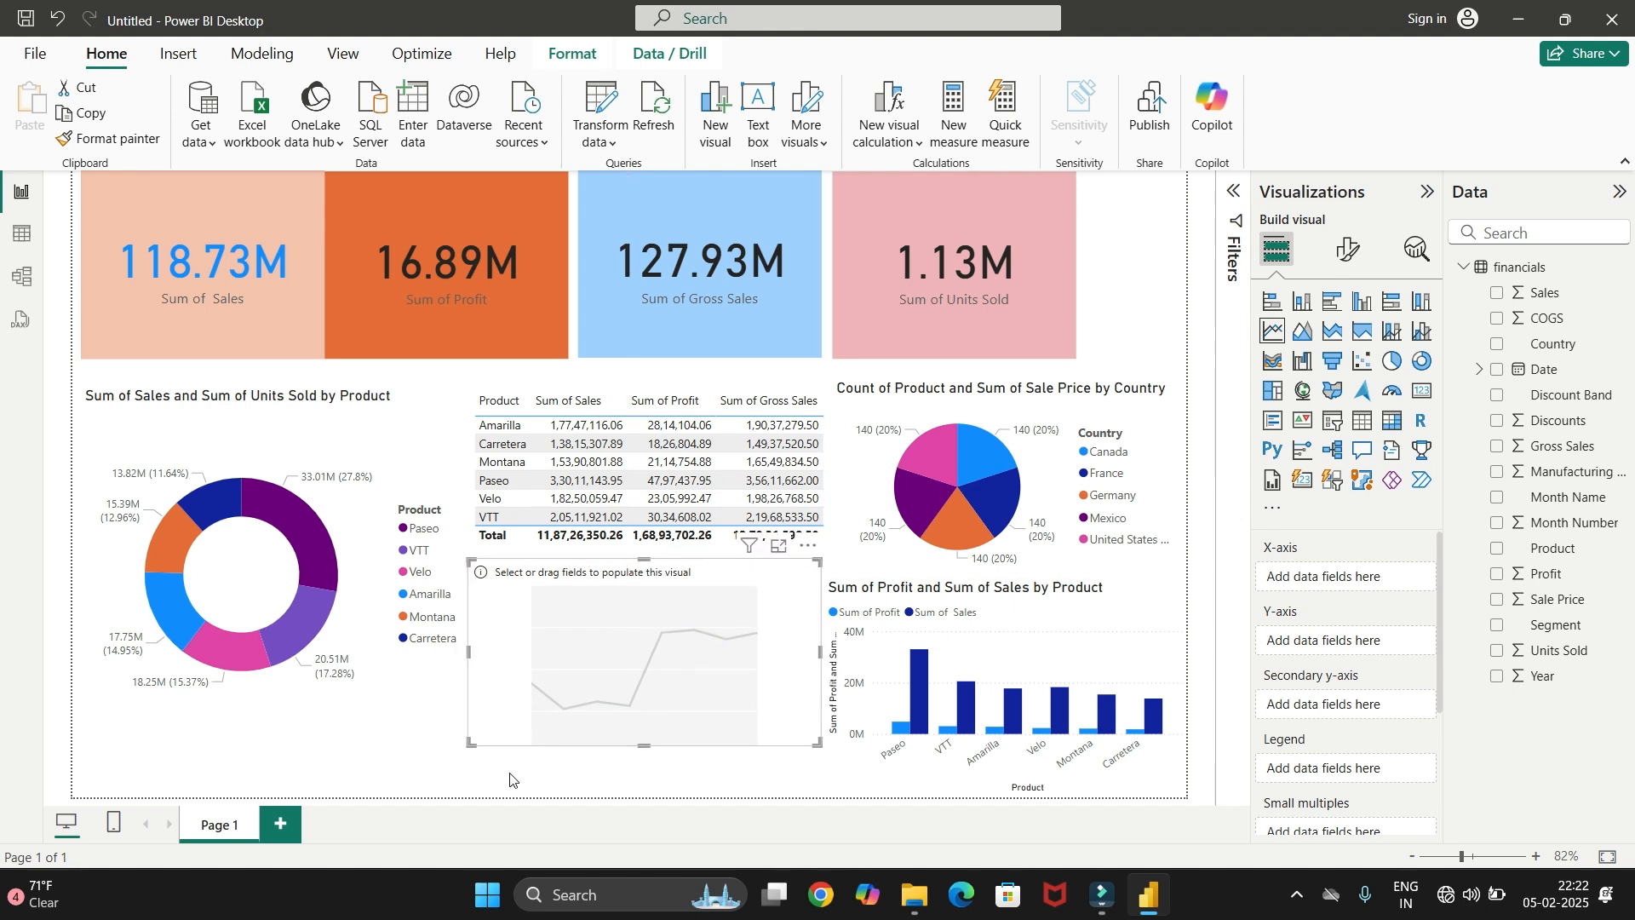
pyautogui.moveTo(470, 753); pyautogui.dragTo(464, 794)
pyautogui.click(418, 779)
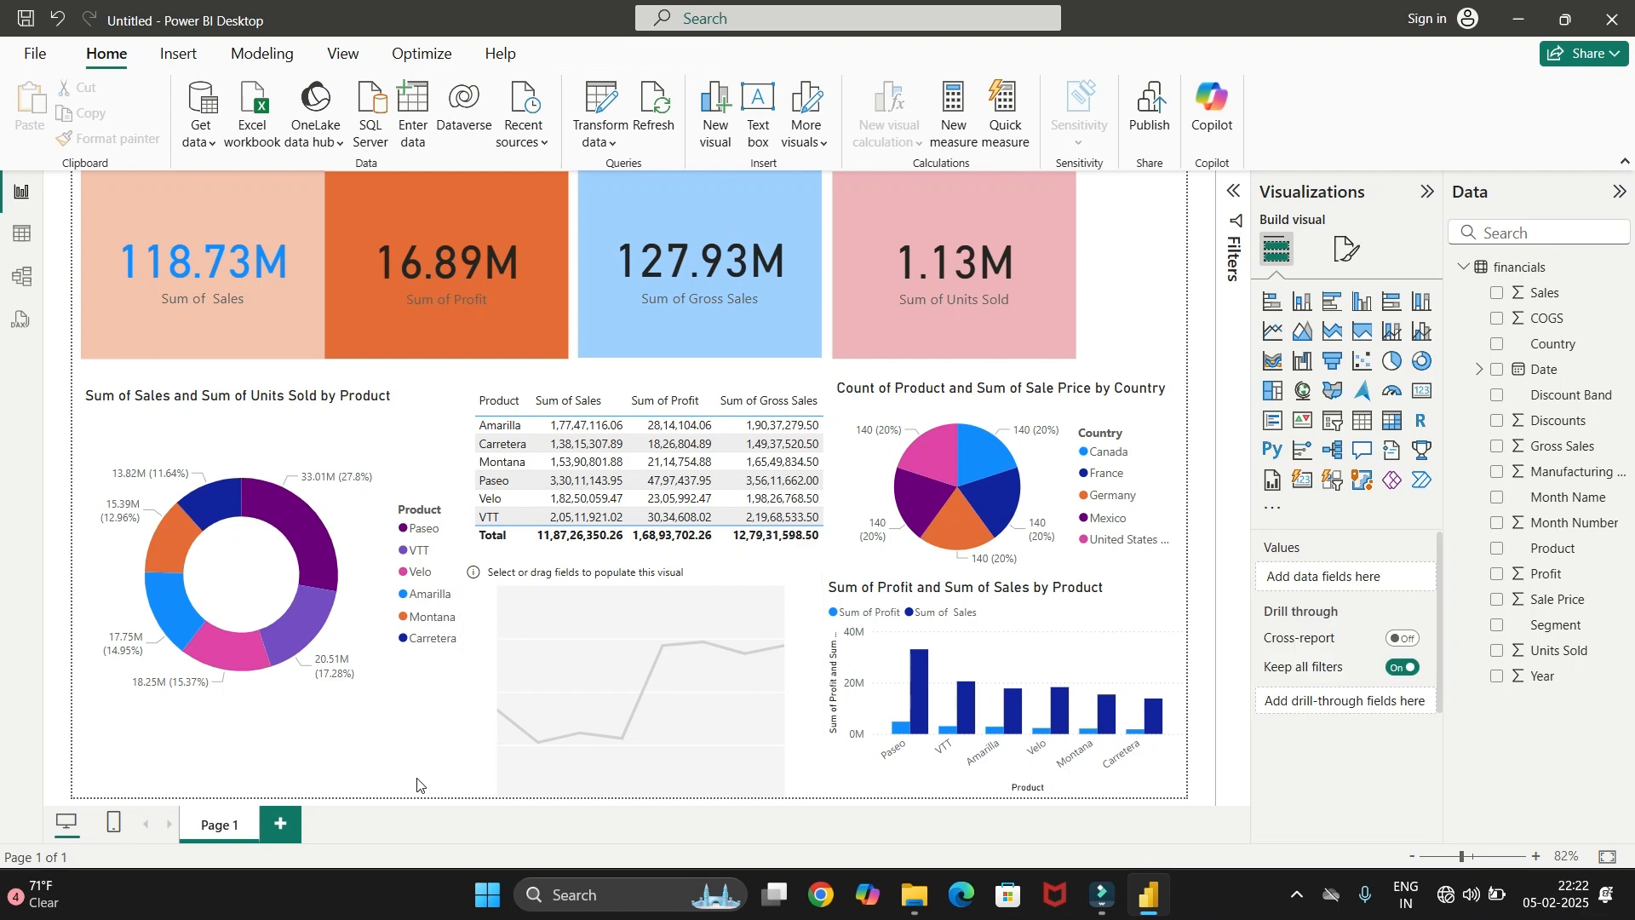
# Set the line chart's X-axis to Profit and its Y-axis to Sales
pyautogui.click(670, 699)
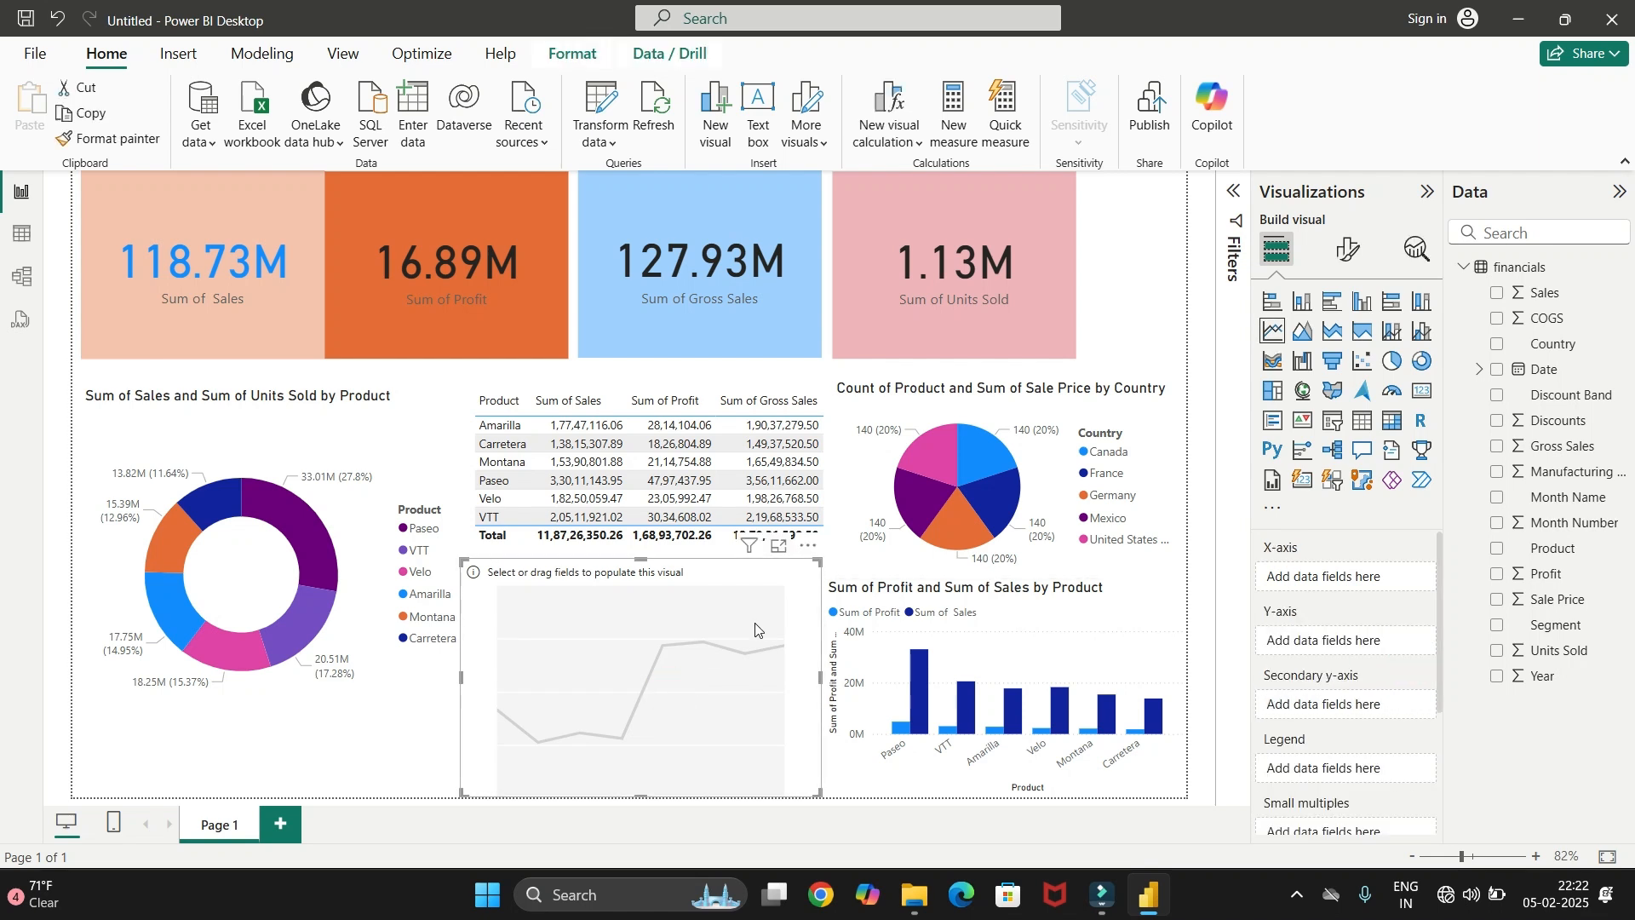
pyautogui.click(705, 649)
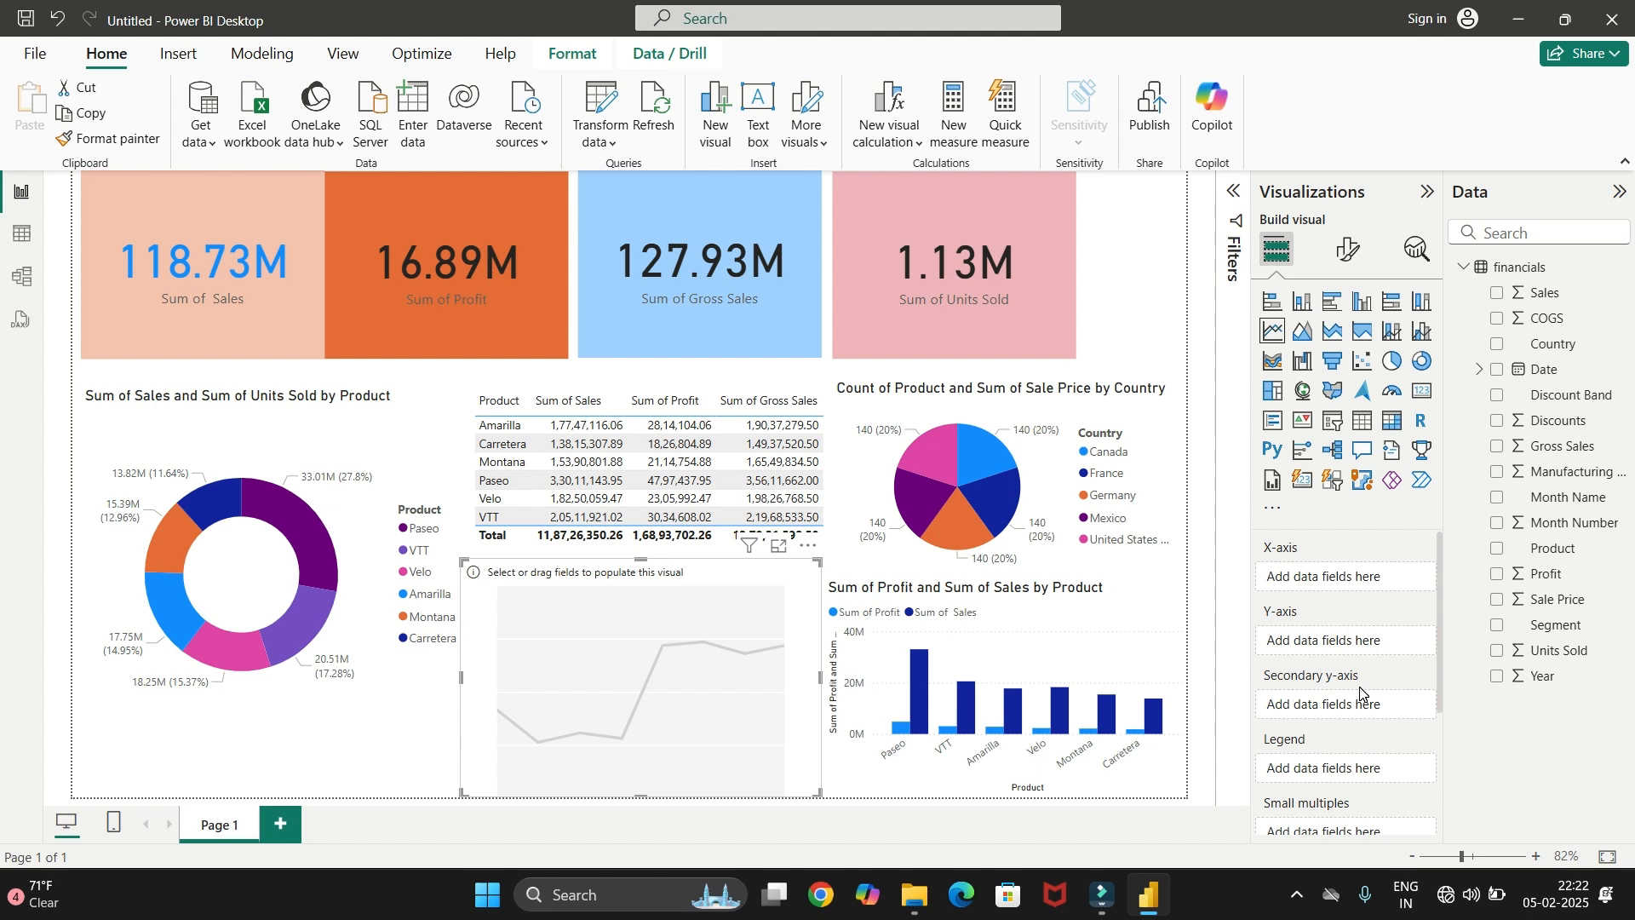
pyautogui.moveTo(1546, 586); pyautogui.dragTo(1363, 595)
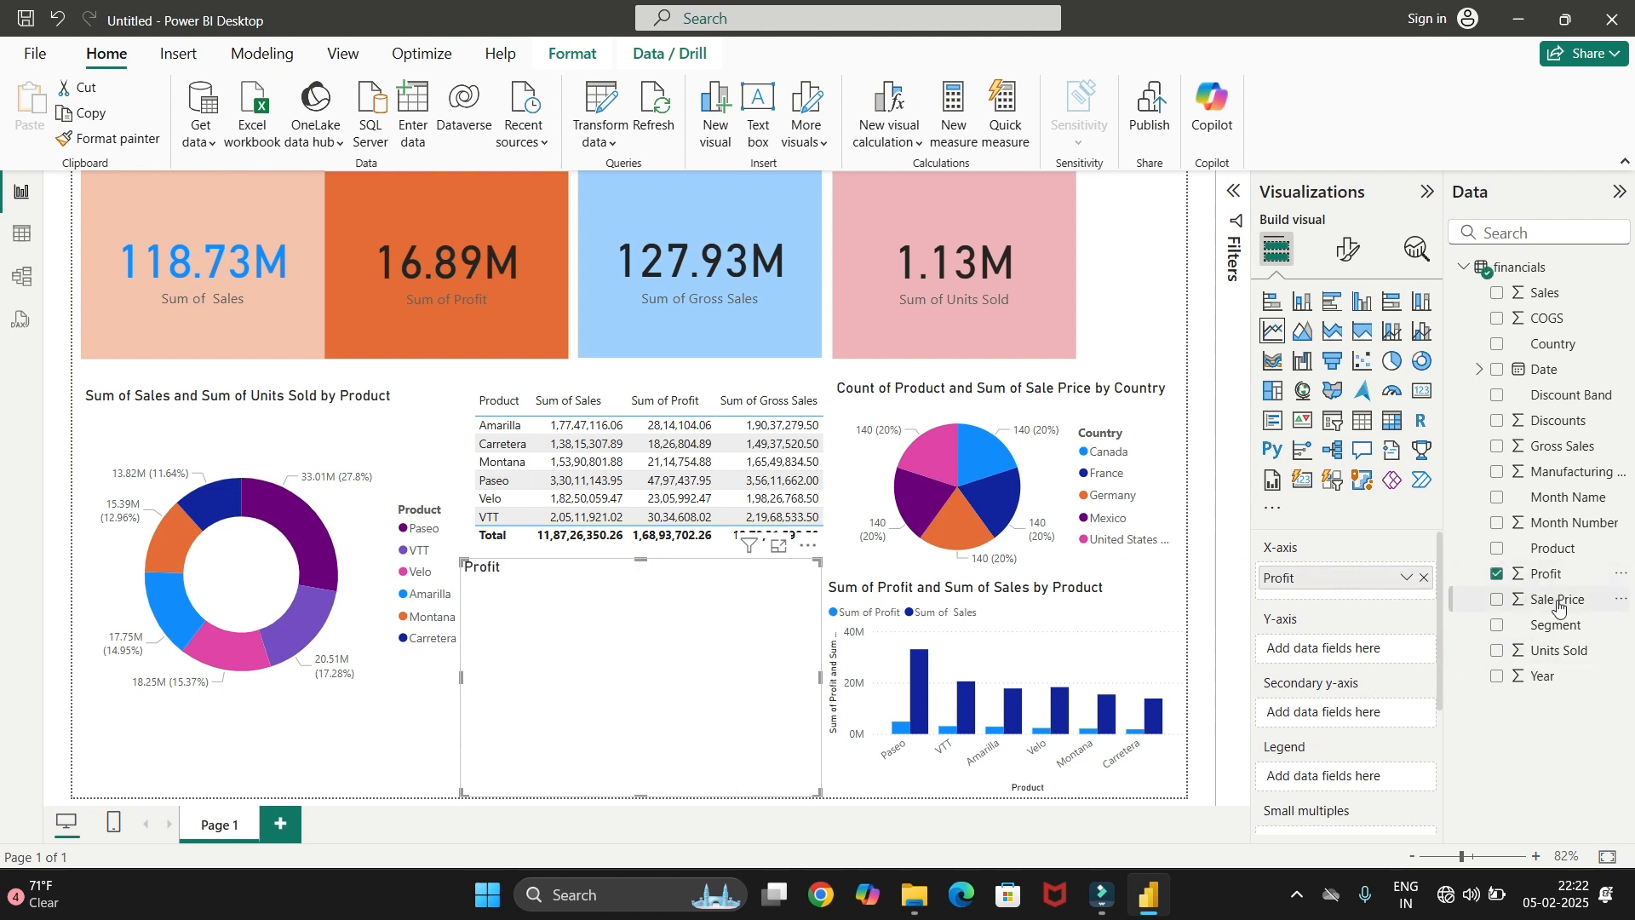
pyautogui.moveTo(1544, 294); pyautogui.dragTo(1365, 656)
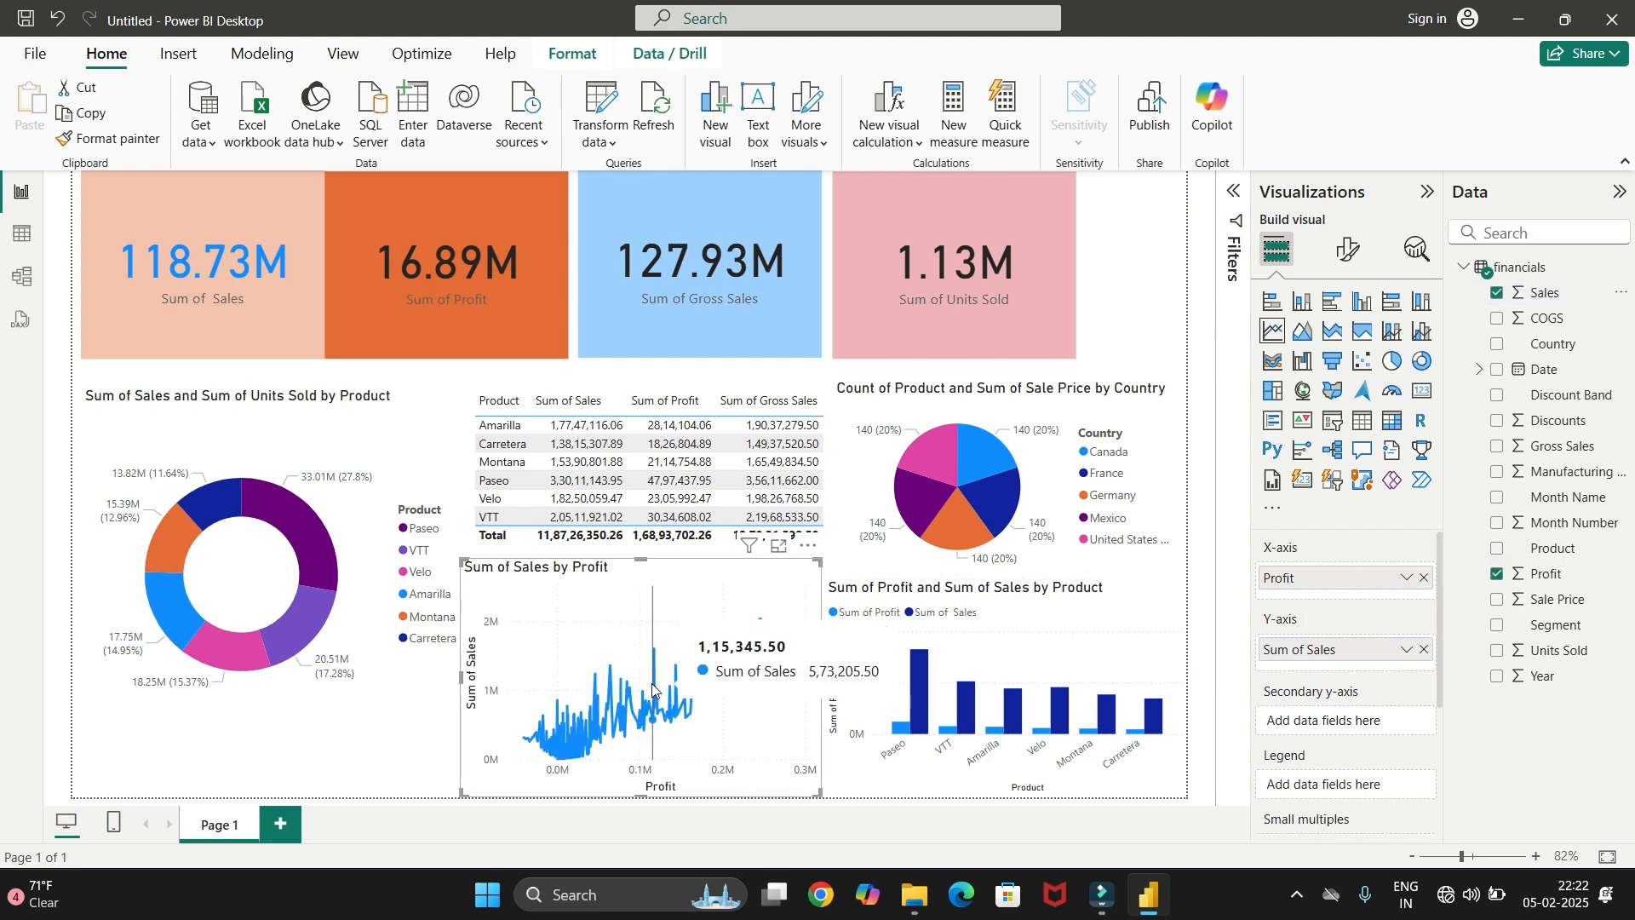
pyautogui.scroll(1, 652, 690)
pyautogui.scroll(6, 652, 690)
pyautogui.scroll(-6, 653, 690)
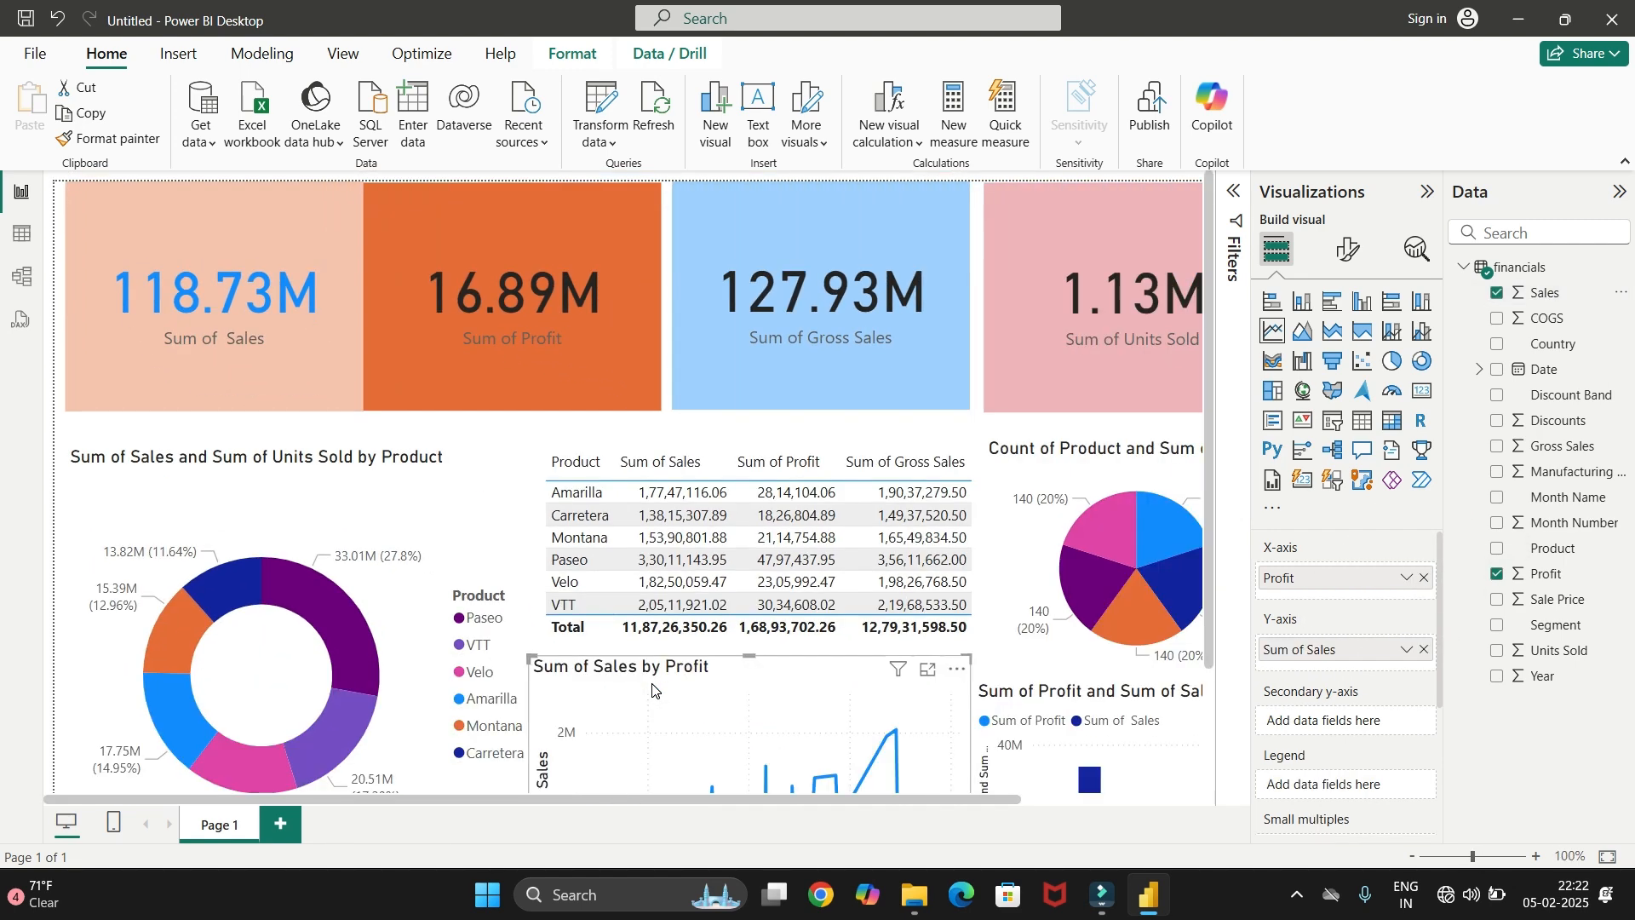
pyautogui.scroll(-3, 653, 690)
pyautogui.scroll(5, 653, 690)
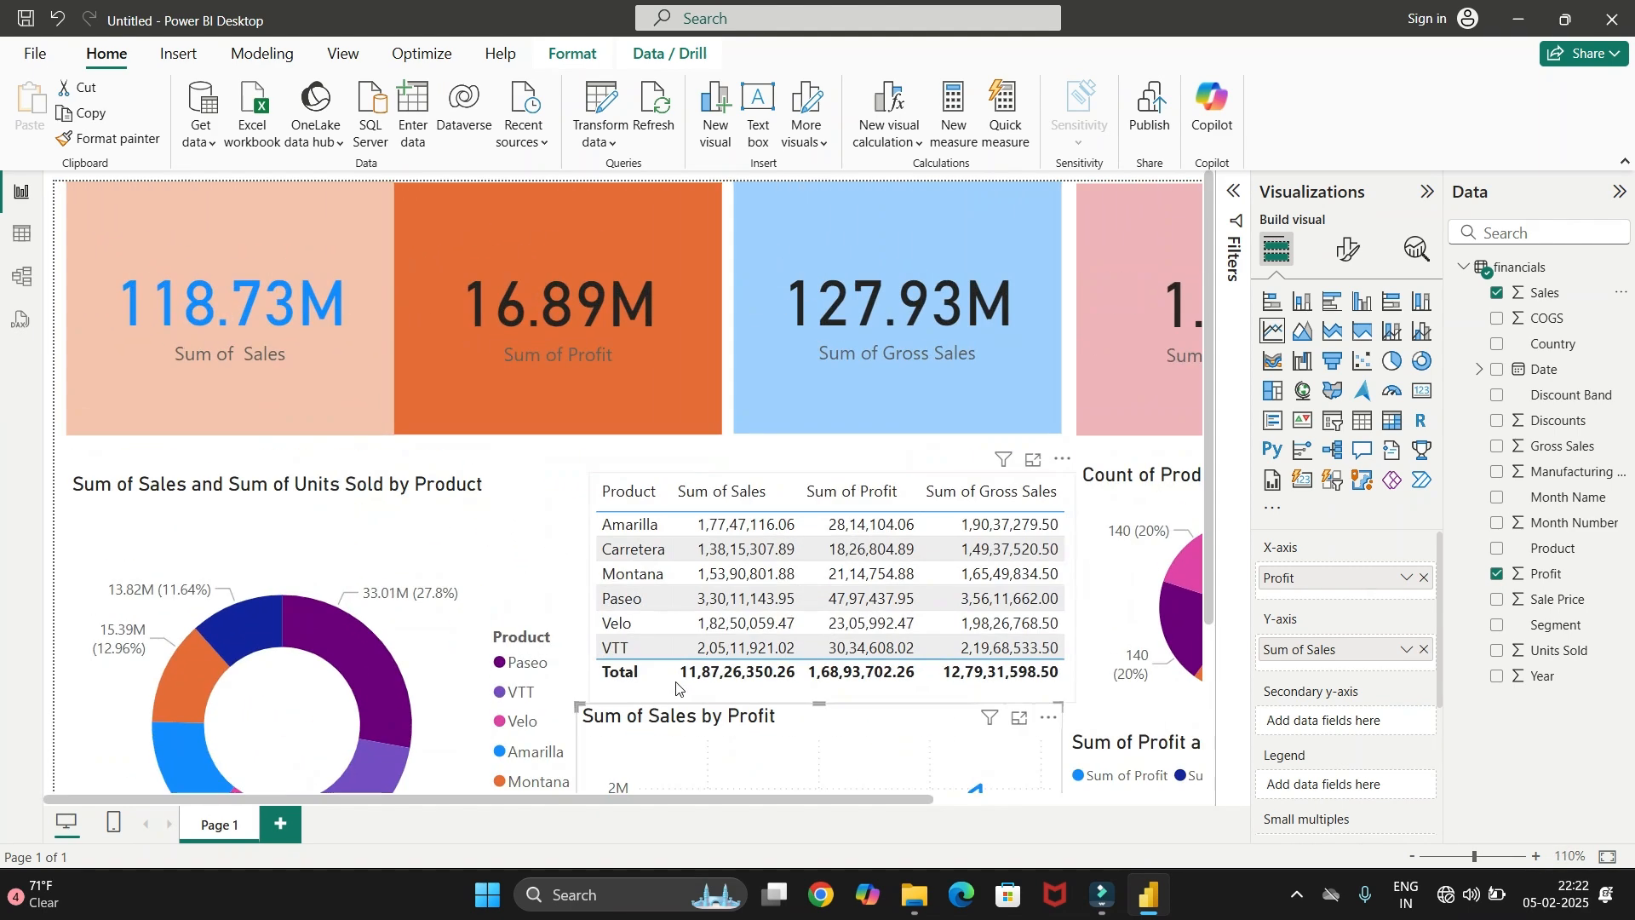
pyautogui.click(1414, 858)
pyautogui.click(1414, 858)
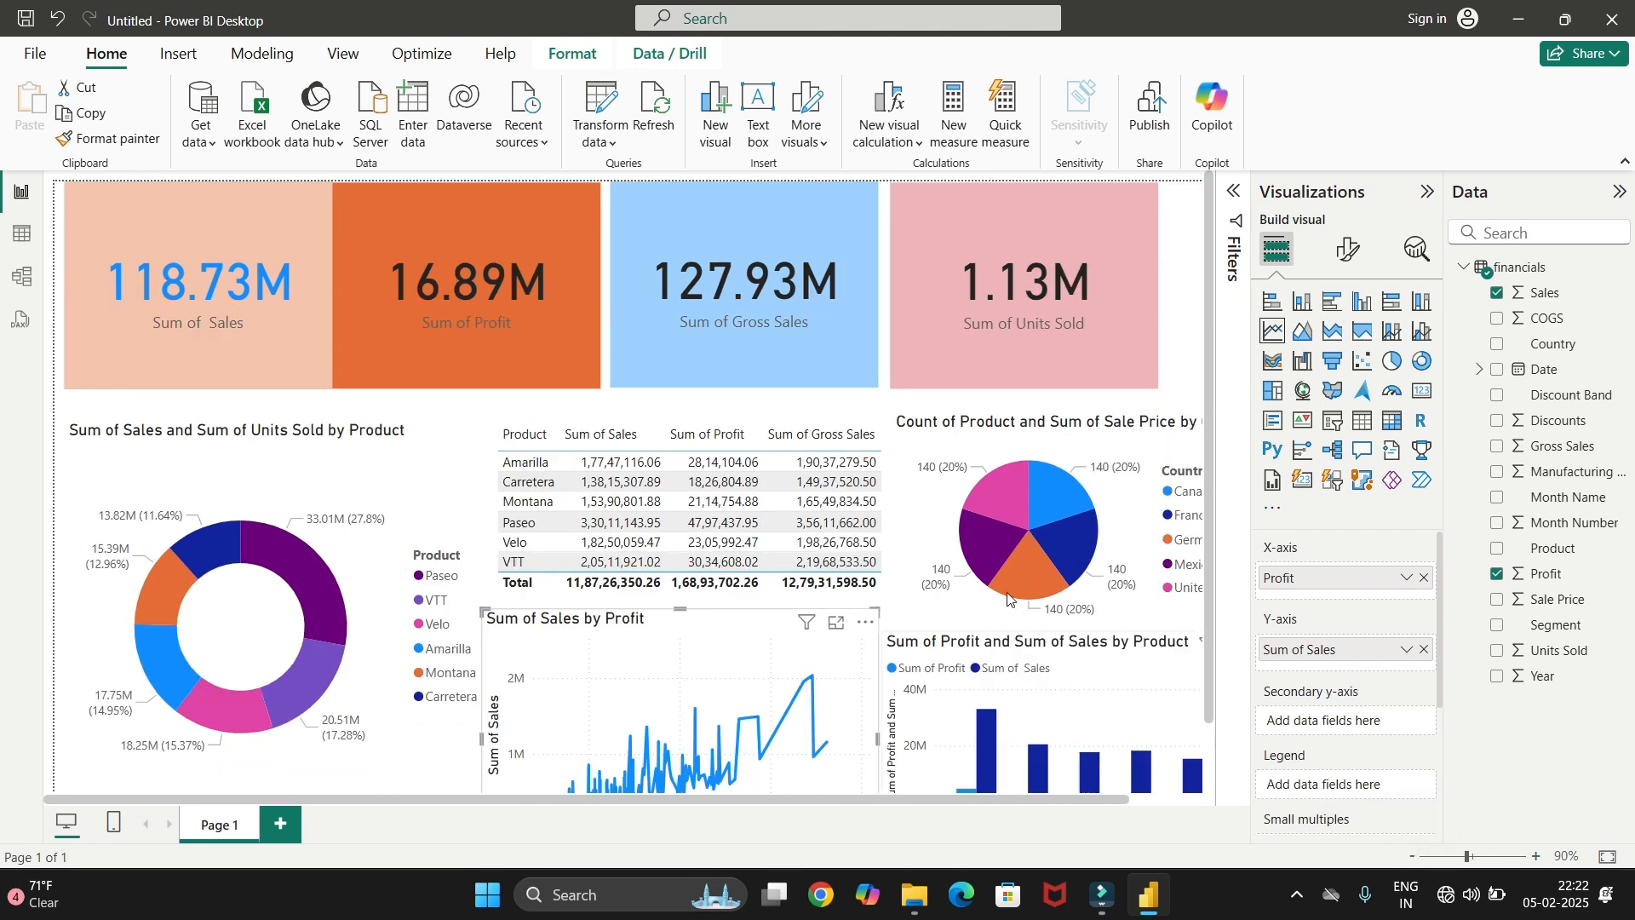
# Clear the Sales and Profit fields from the line chart's axes
pyautogui.scroll(-1, 1009, 593)
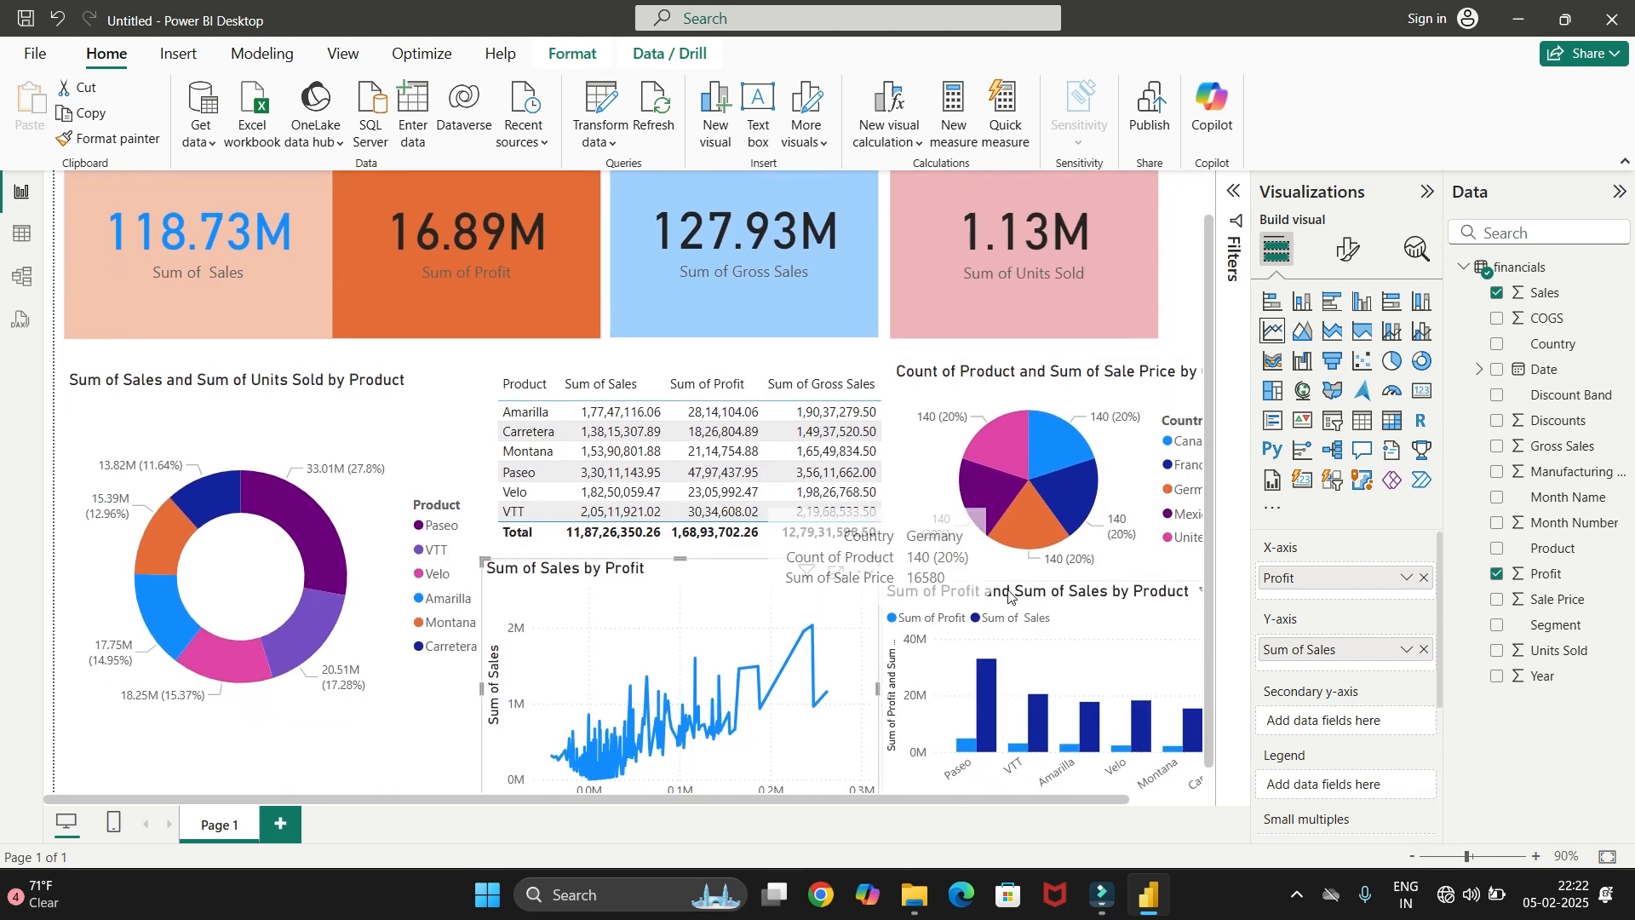
pyautogui.click(1424, 649)
pyautogui.click(1424, 580)
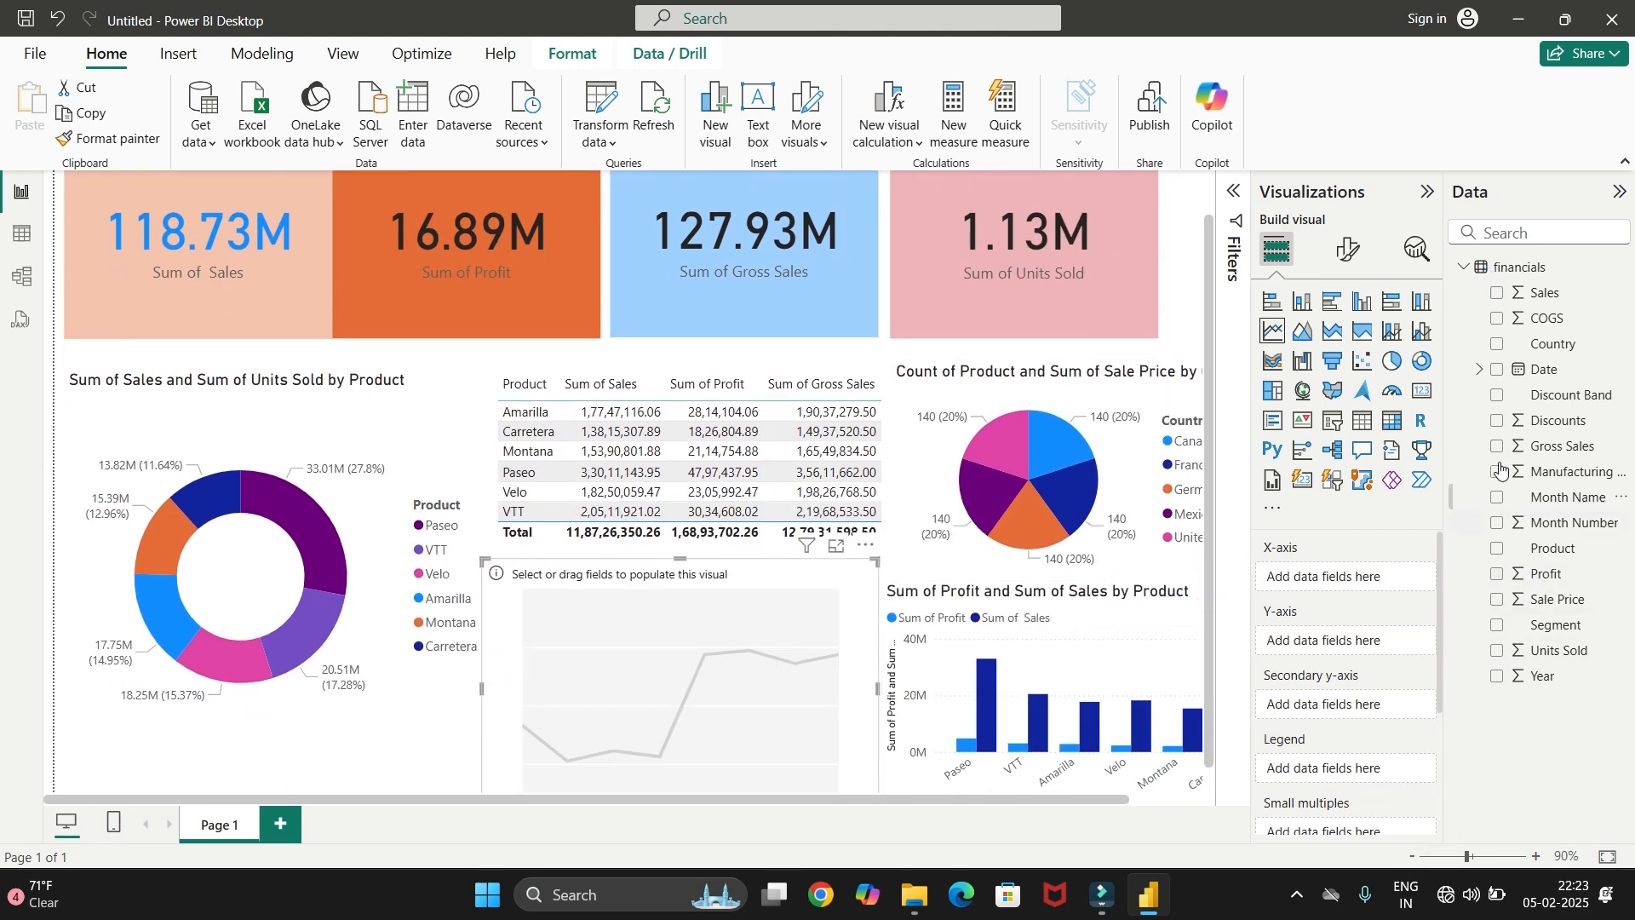
pyautogui.moveTo(1548, 295); pyautogui.dragTo(1358, 637)
pyautogui.moveTo(1549, 574); pyautogui.dragTo(1367, 581)
pyautogui.click(1424, 578)
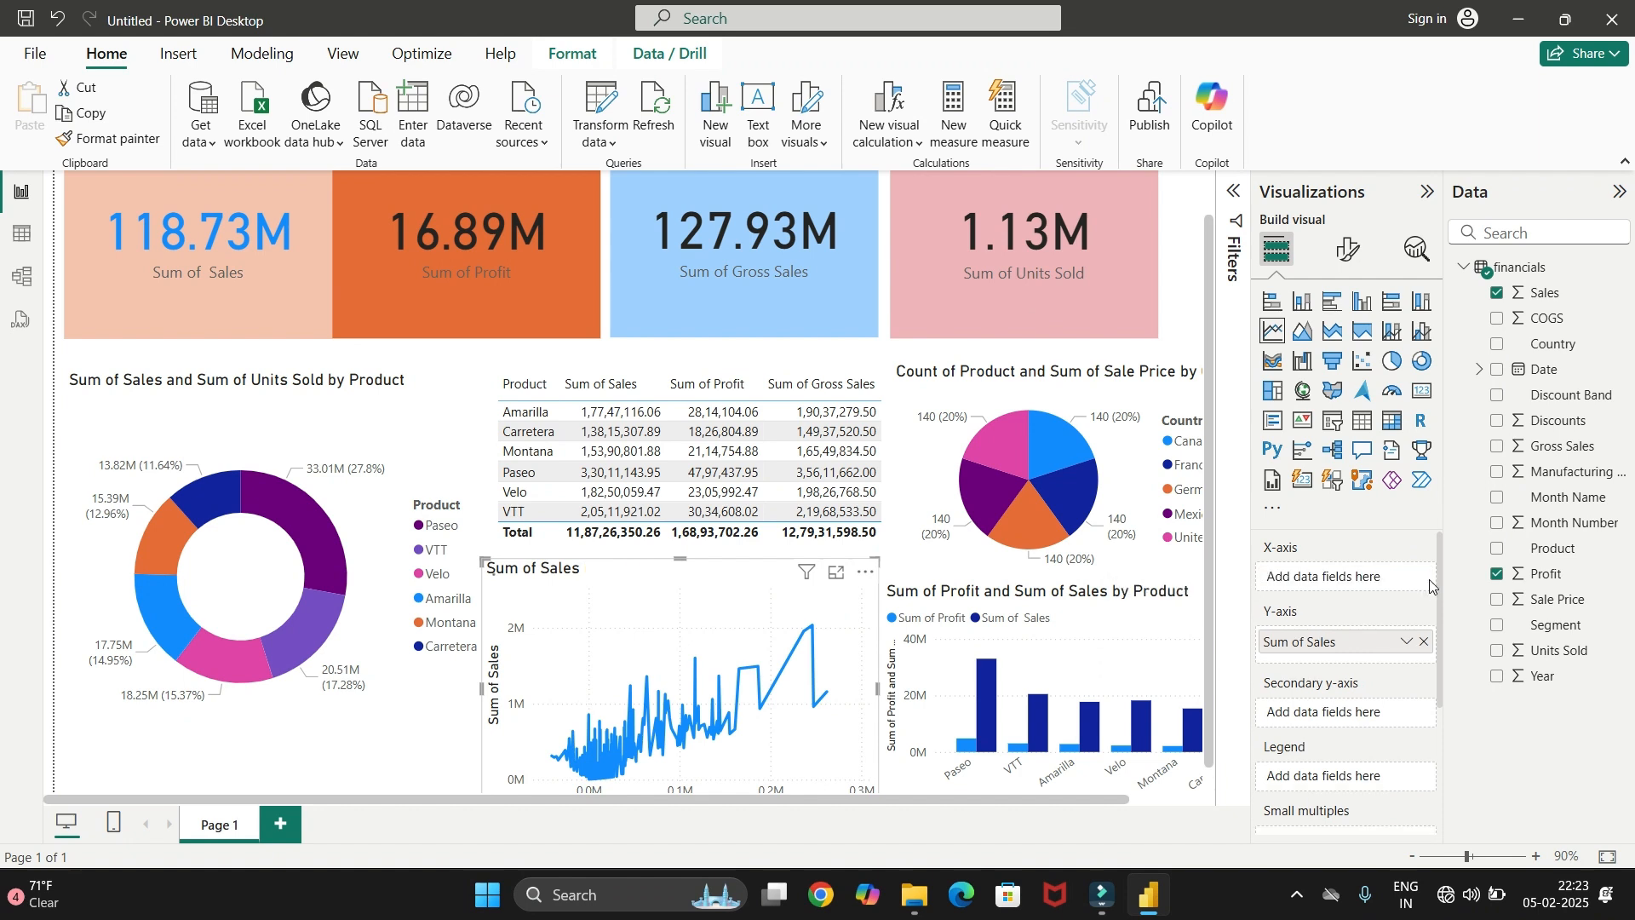
pyautogui.click(1425, 643)
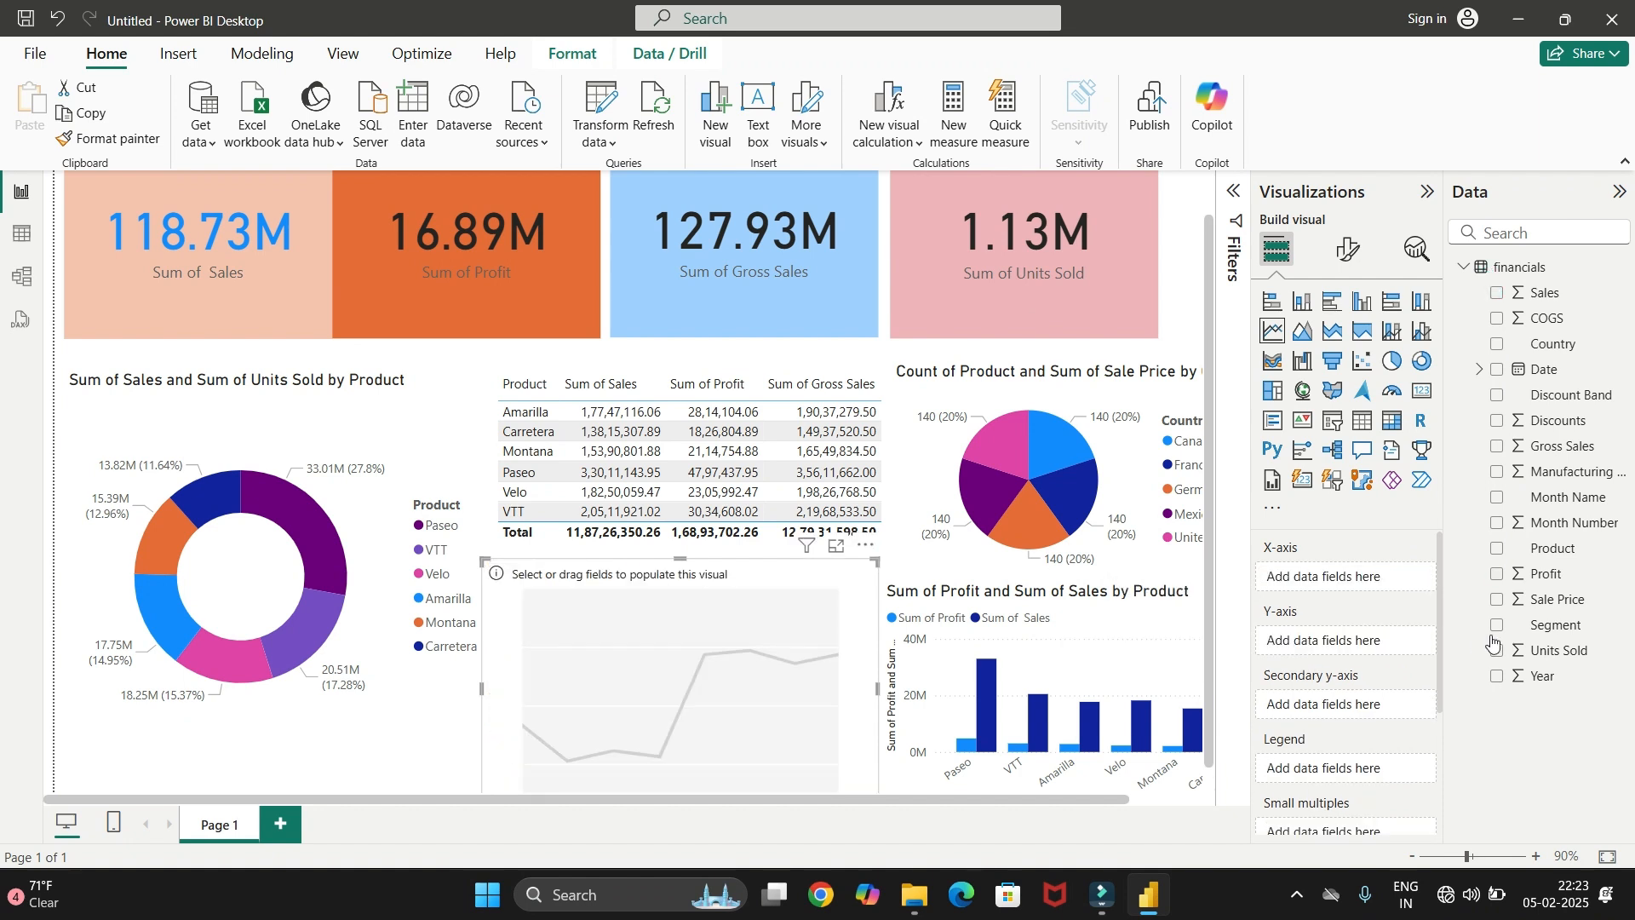
# Set the line chart's X-axis to Sales and its Y-axis to Profit
pyautogui.click(1555, 608)
pyautogui.moveTo(1543, 293); pyautogui.dragTo(1371, 586)
pyautogui.moveTo(1526, 579); pyautogui.dragTo(1362, 653)
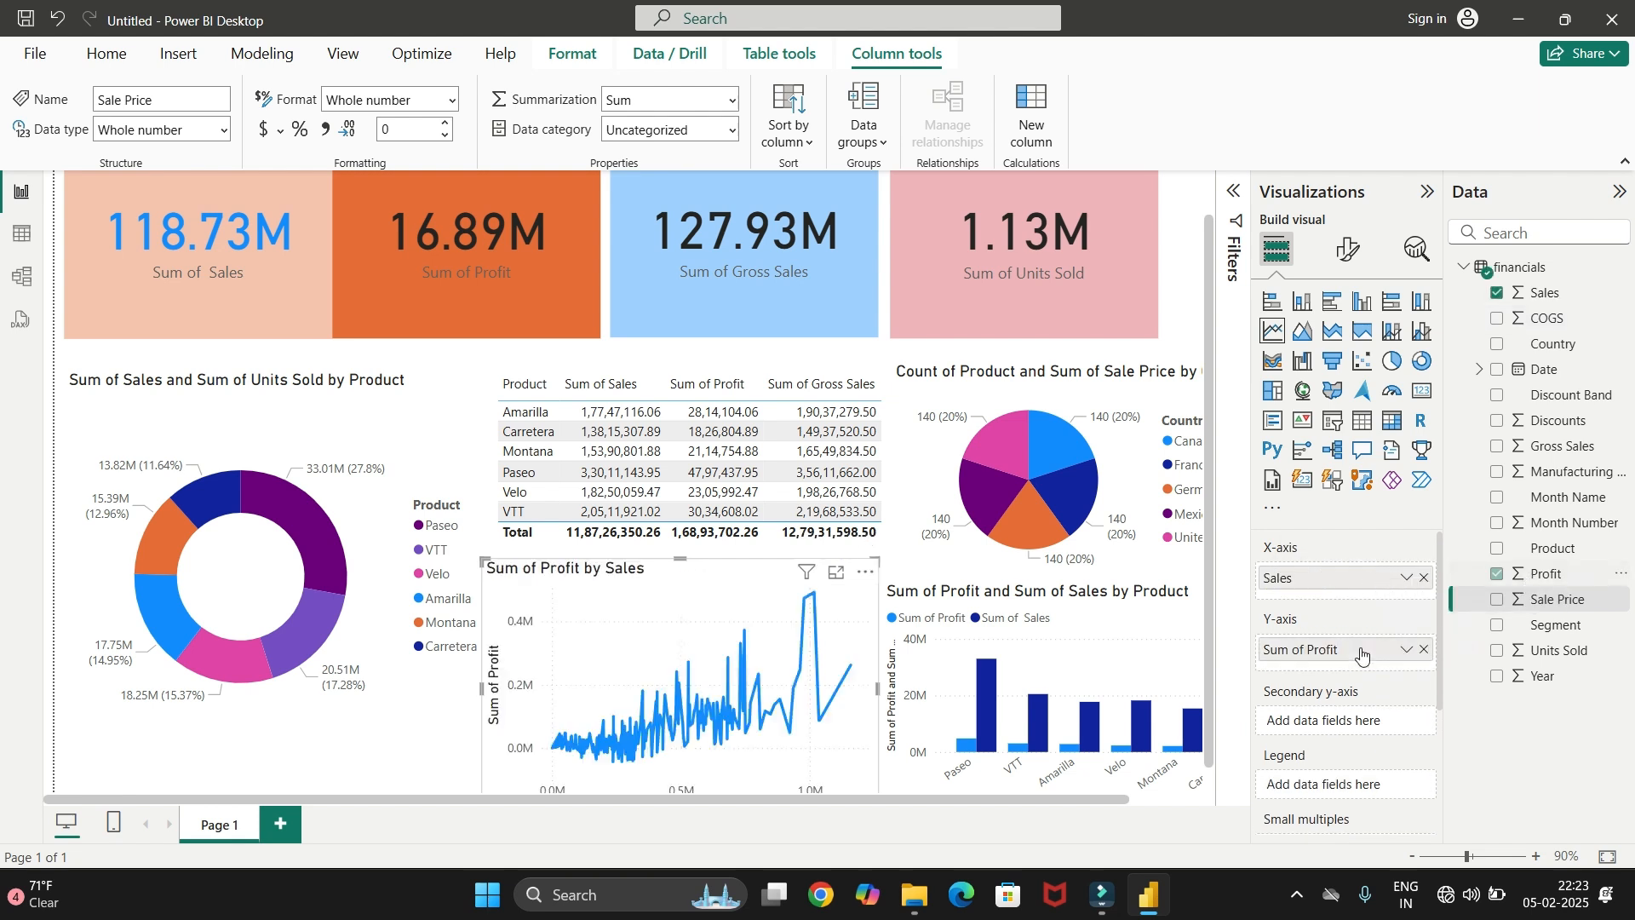
# Try Product in place of Profit on the line chart's Y-axis
pyautogui.click(1425, 650)
pyautogui.moveTo(1559, 550); pyautogui.dragTo(1390, 656)
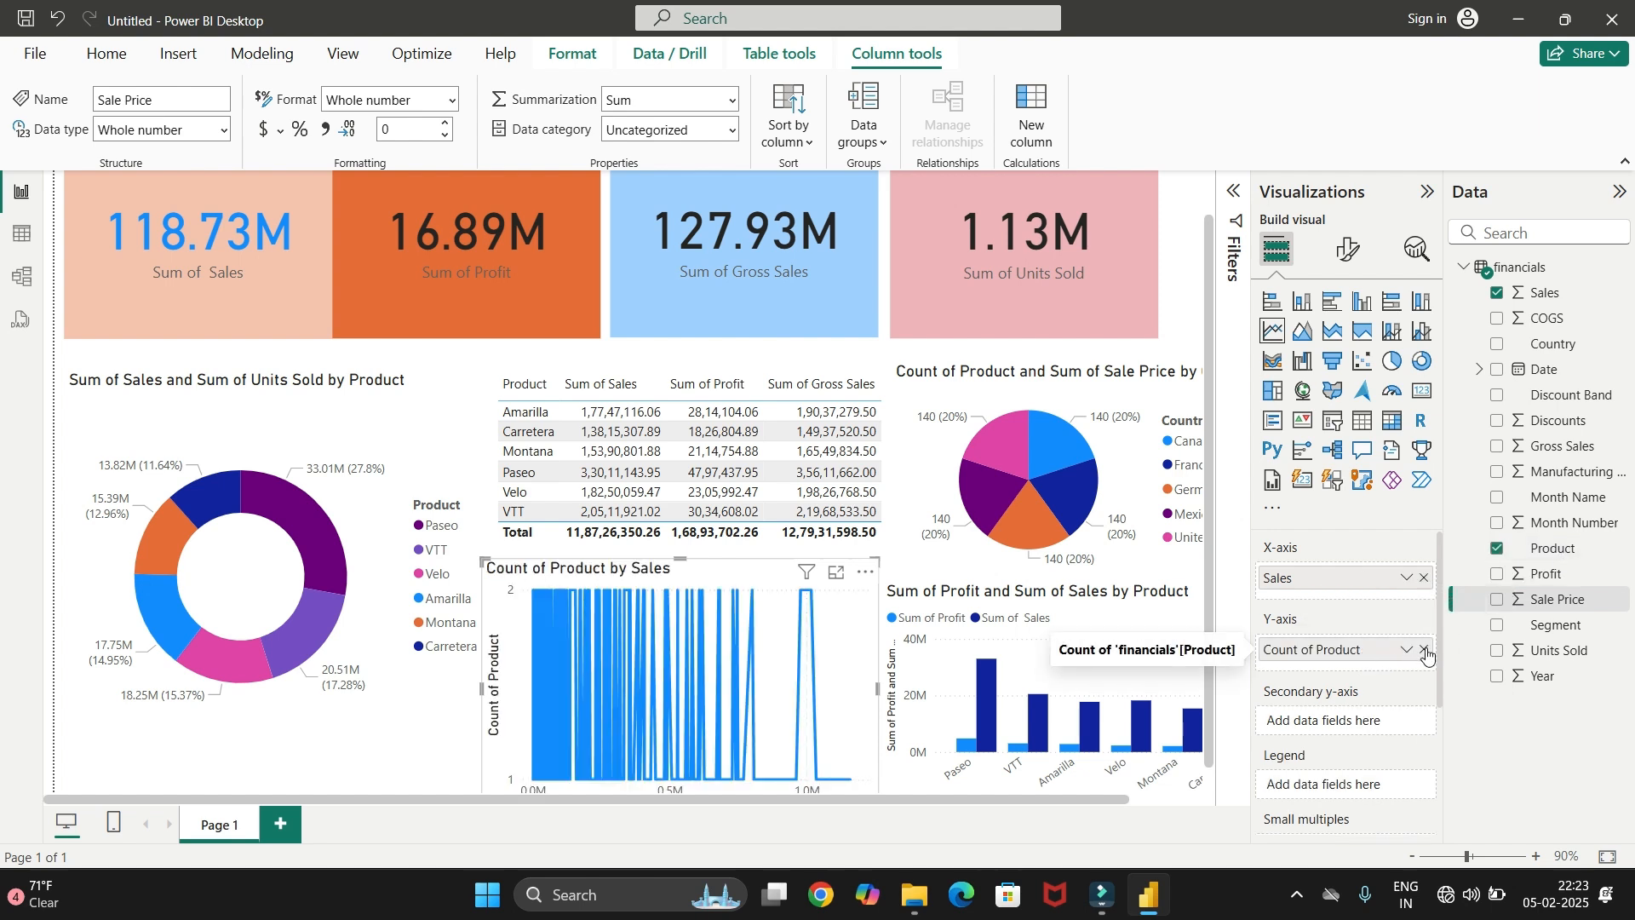
# Replace the line chart's current Y-axis field with Gross Sales and add Year above it, keeping Sales on the X-axis
pyautogui.click(1424, 650)
pyautogui.moveTo(1565, 449); pyautogui.dragTo(1345, 647)
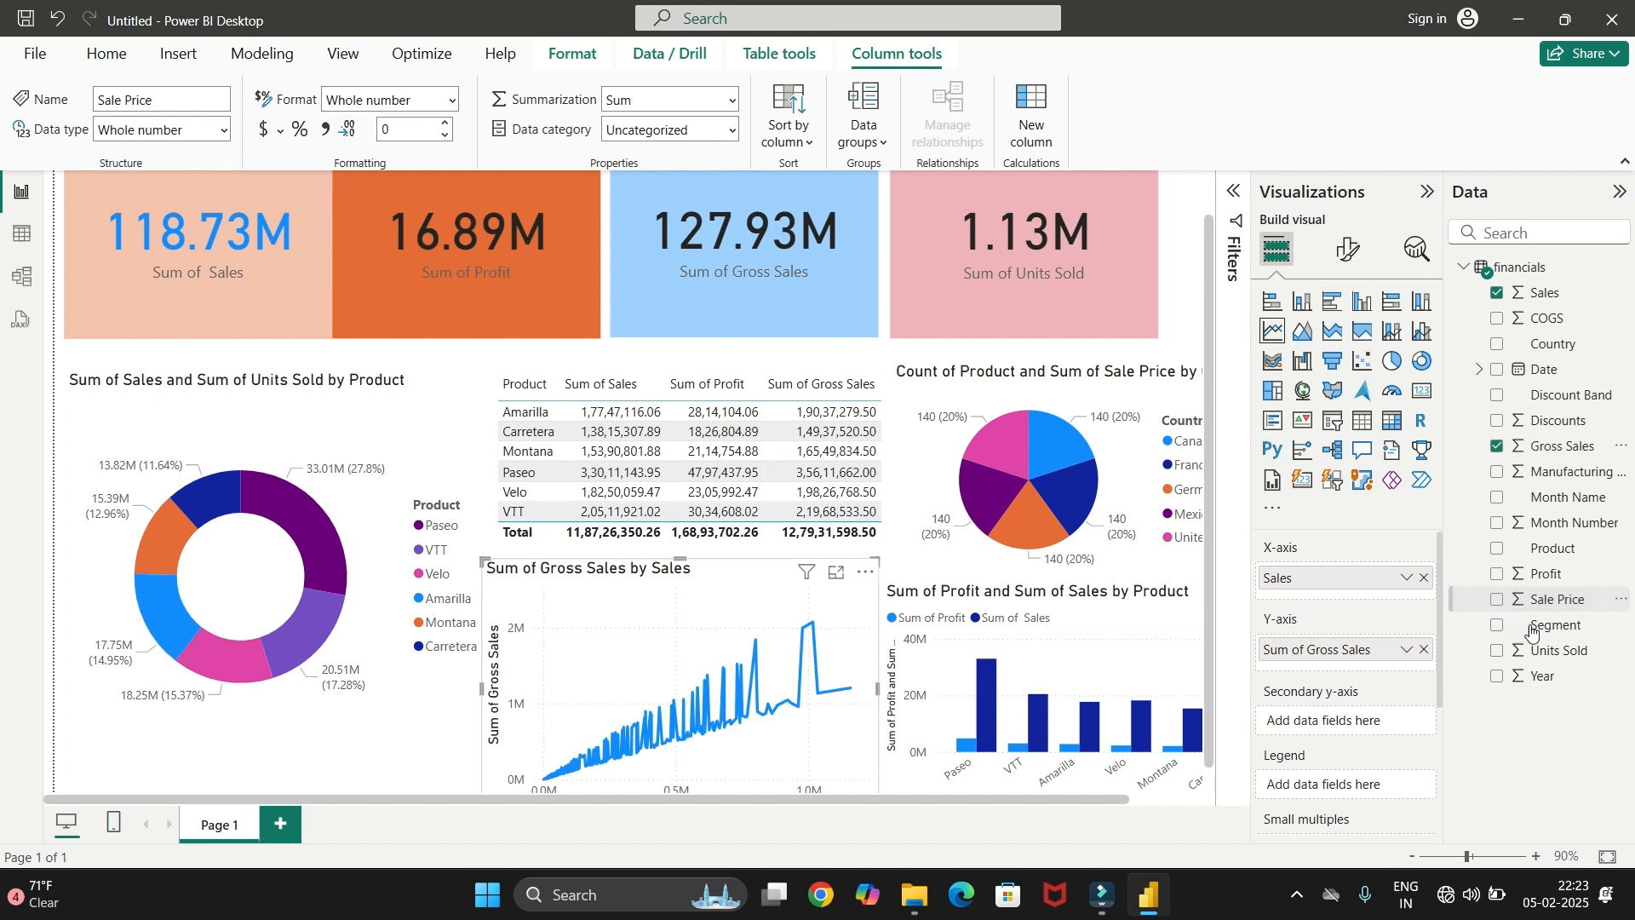
pyautogui.moveTo(1542, 677); pyautogui.dragTo(1418, 656)
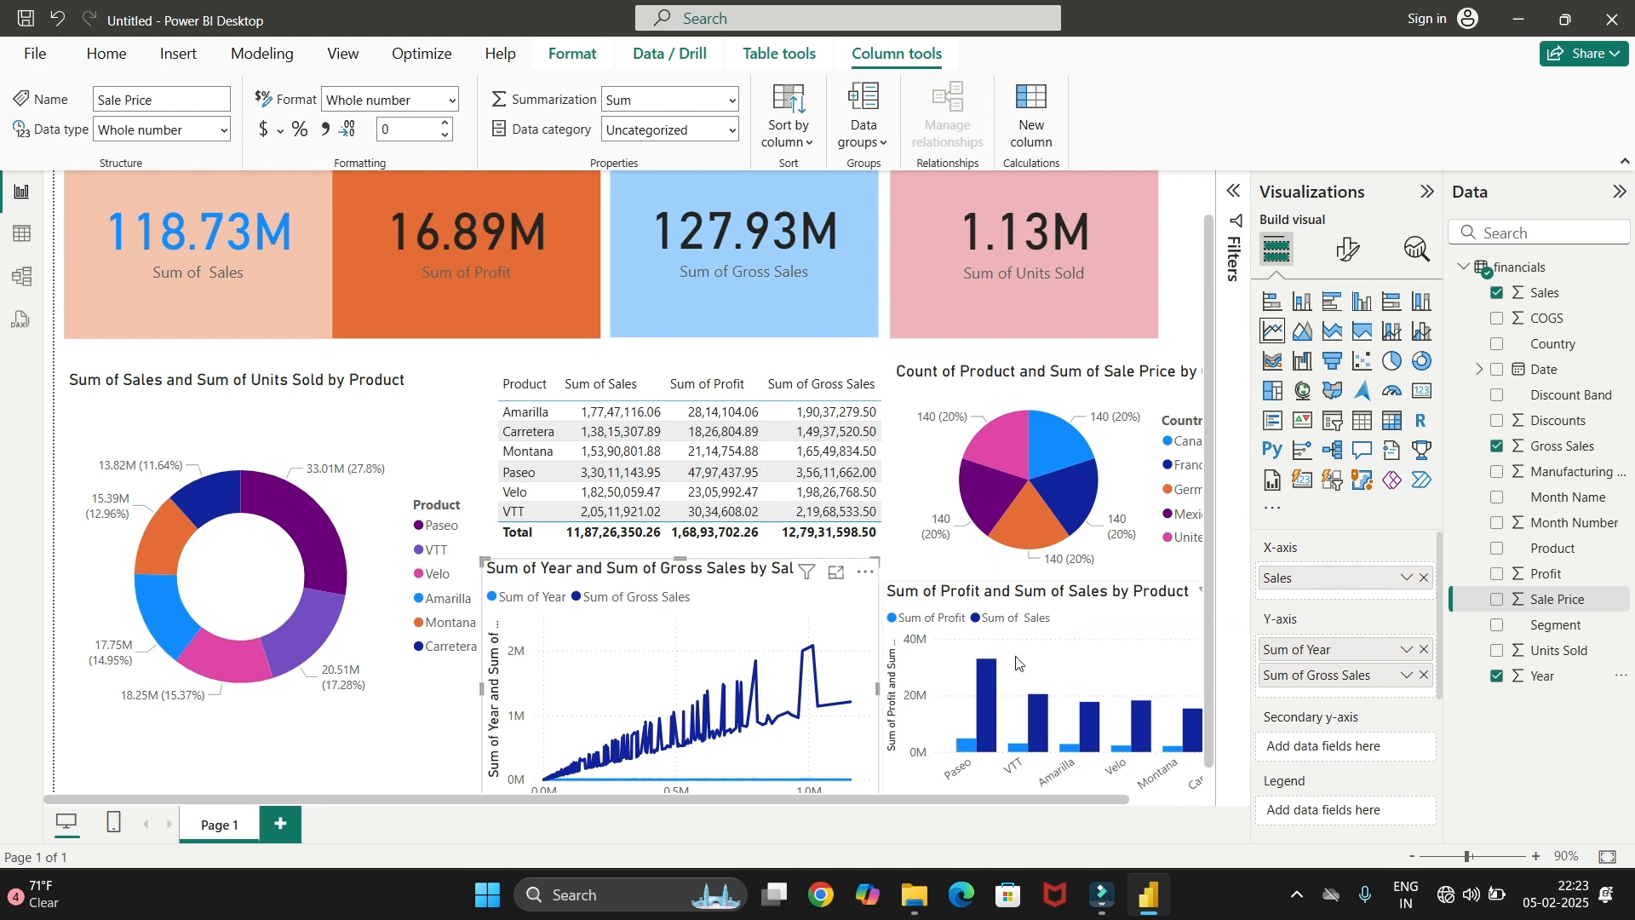
pyautogui.scroll(-1, 1016, 662)
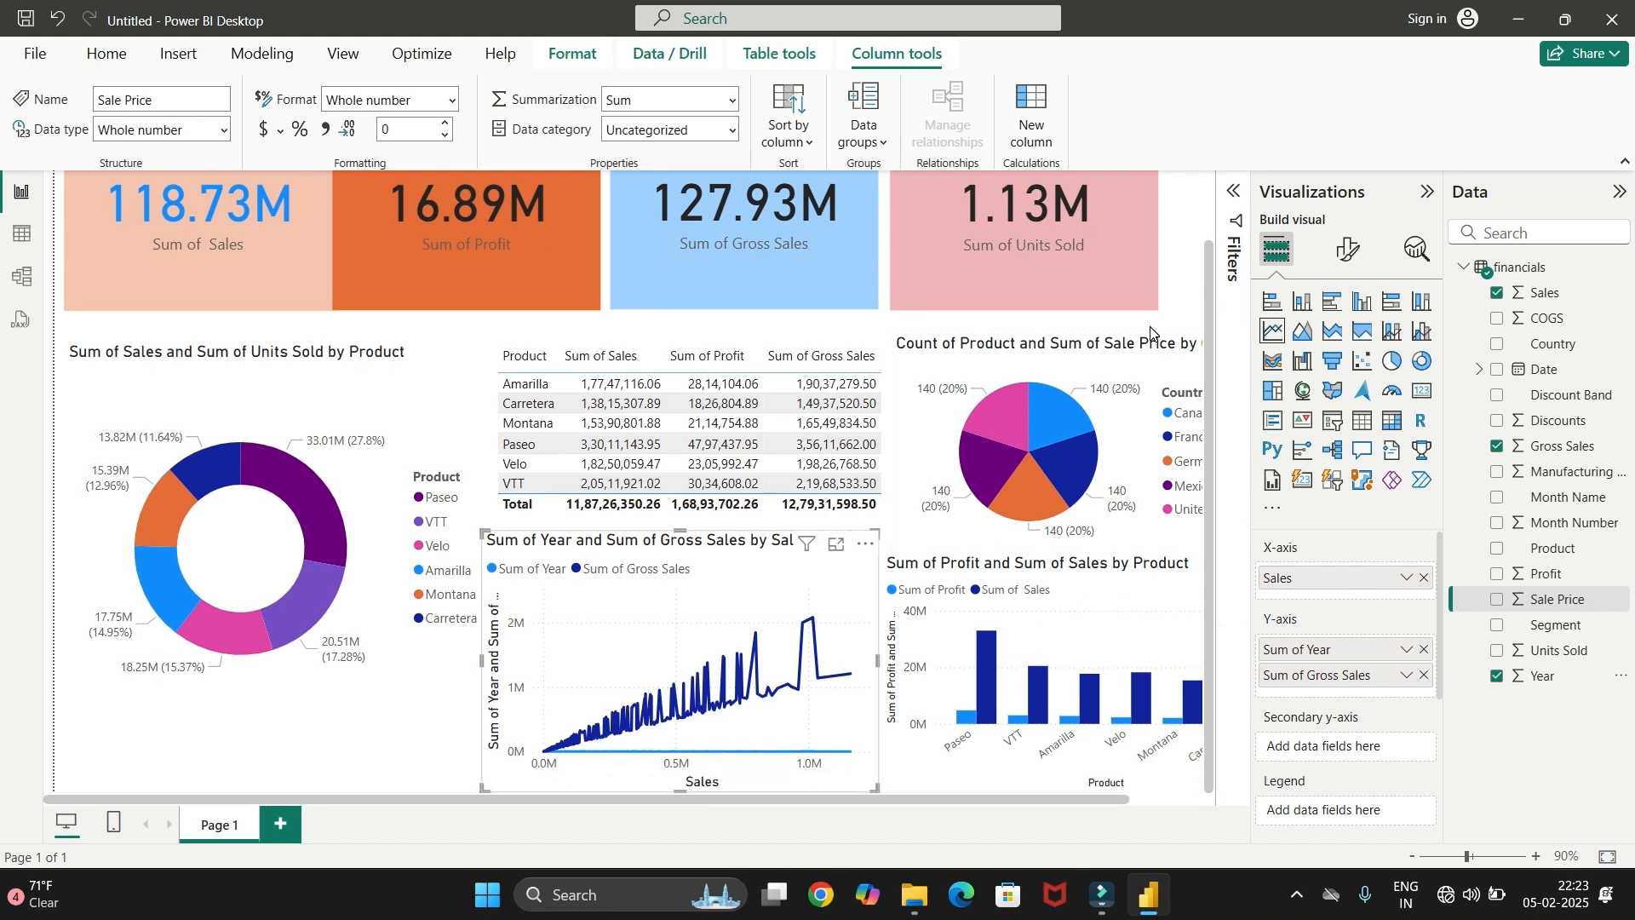
pyautogui.scroll(3, 1150, 328)
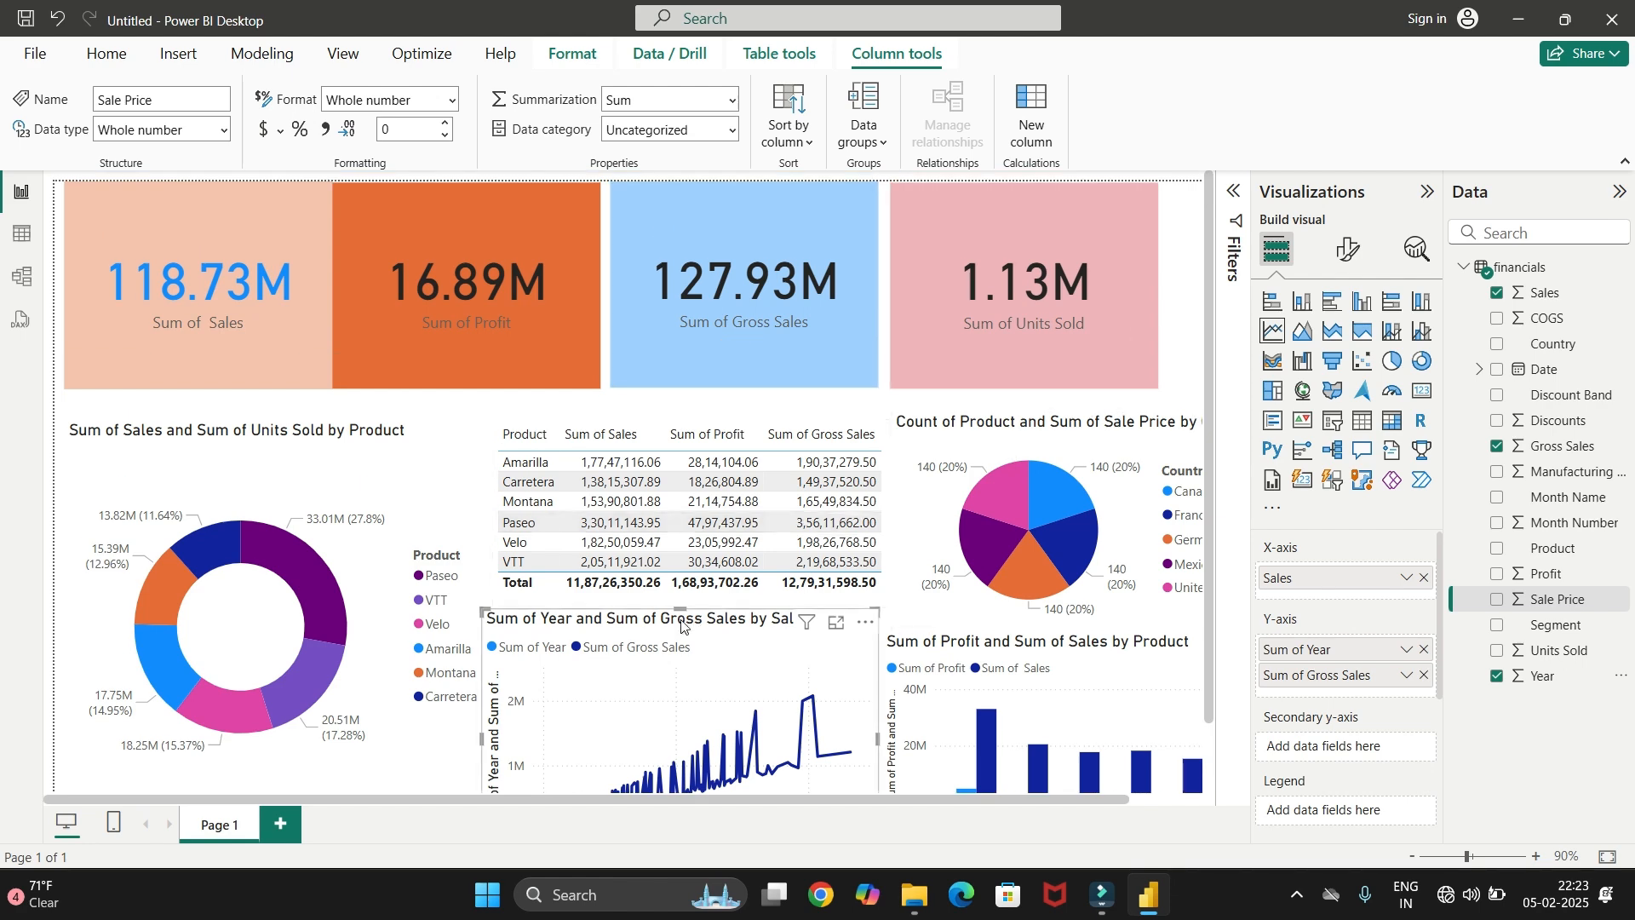
pyautogui.scroll(-2, 511, 677)
pyautogui.scroll(-1, 511, 677)
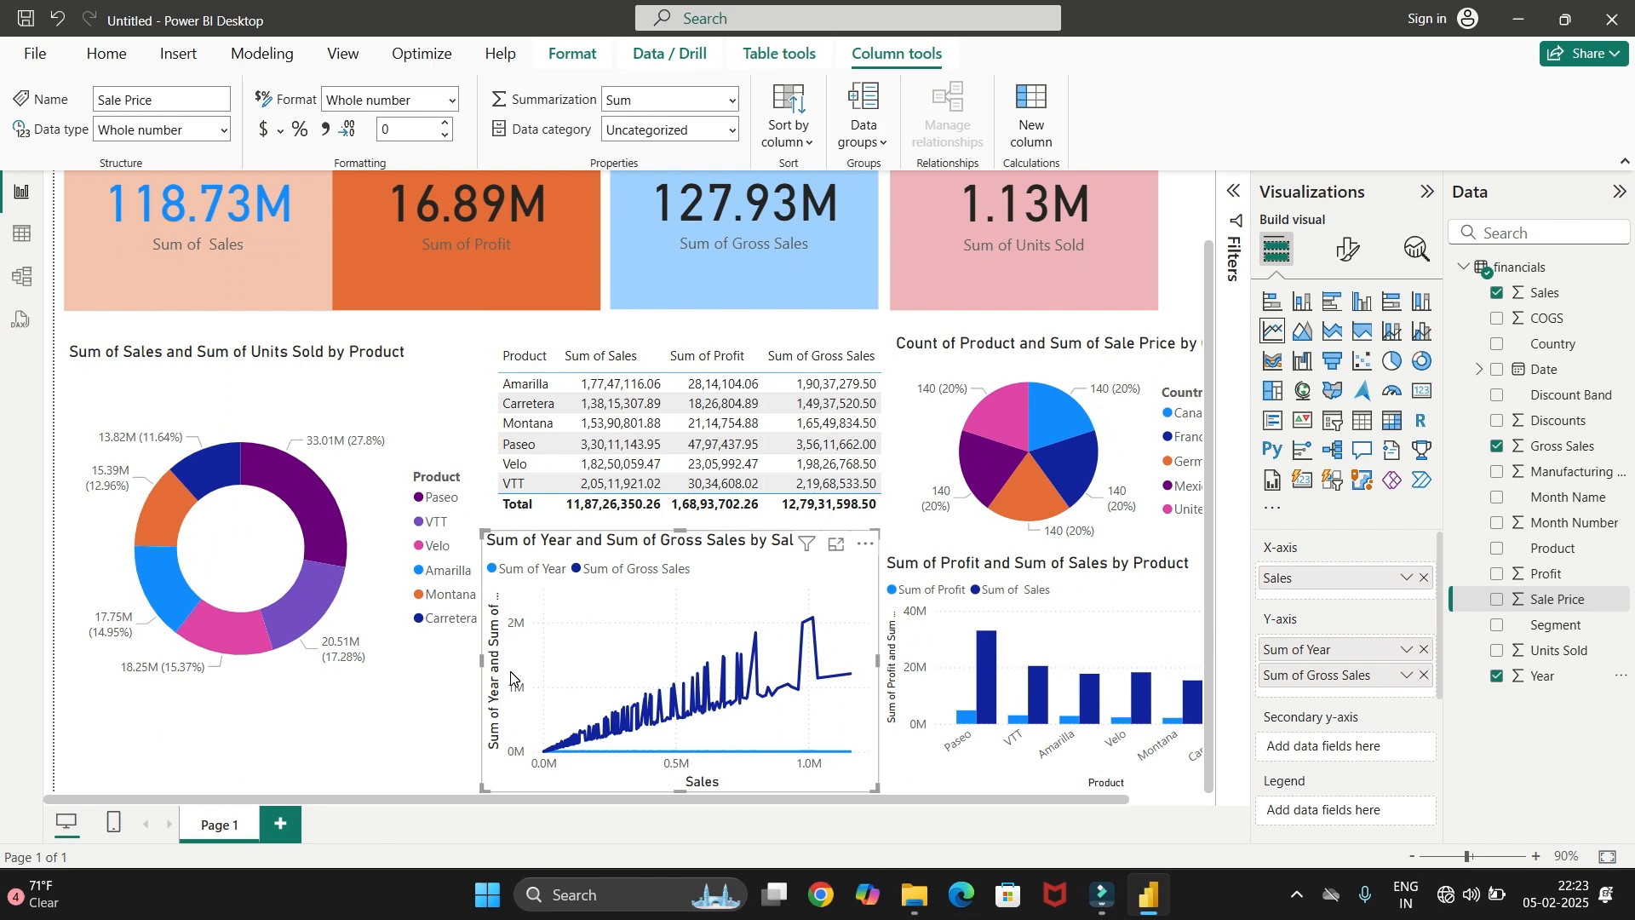